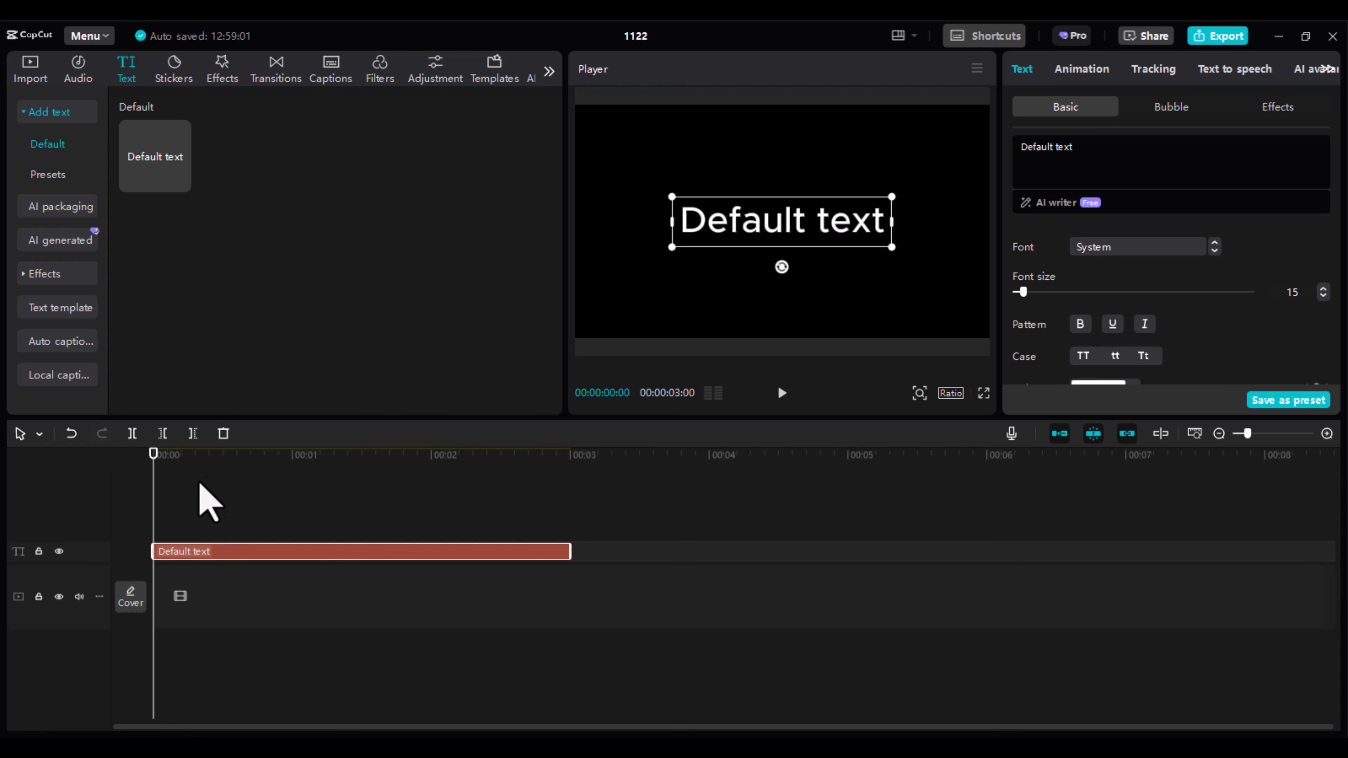
Replace the default text with LOVE, formatted in the ZY Steady font at size 48
click(1098, 153)
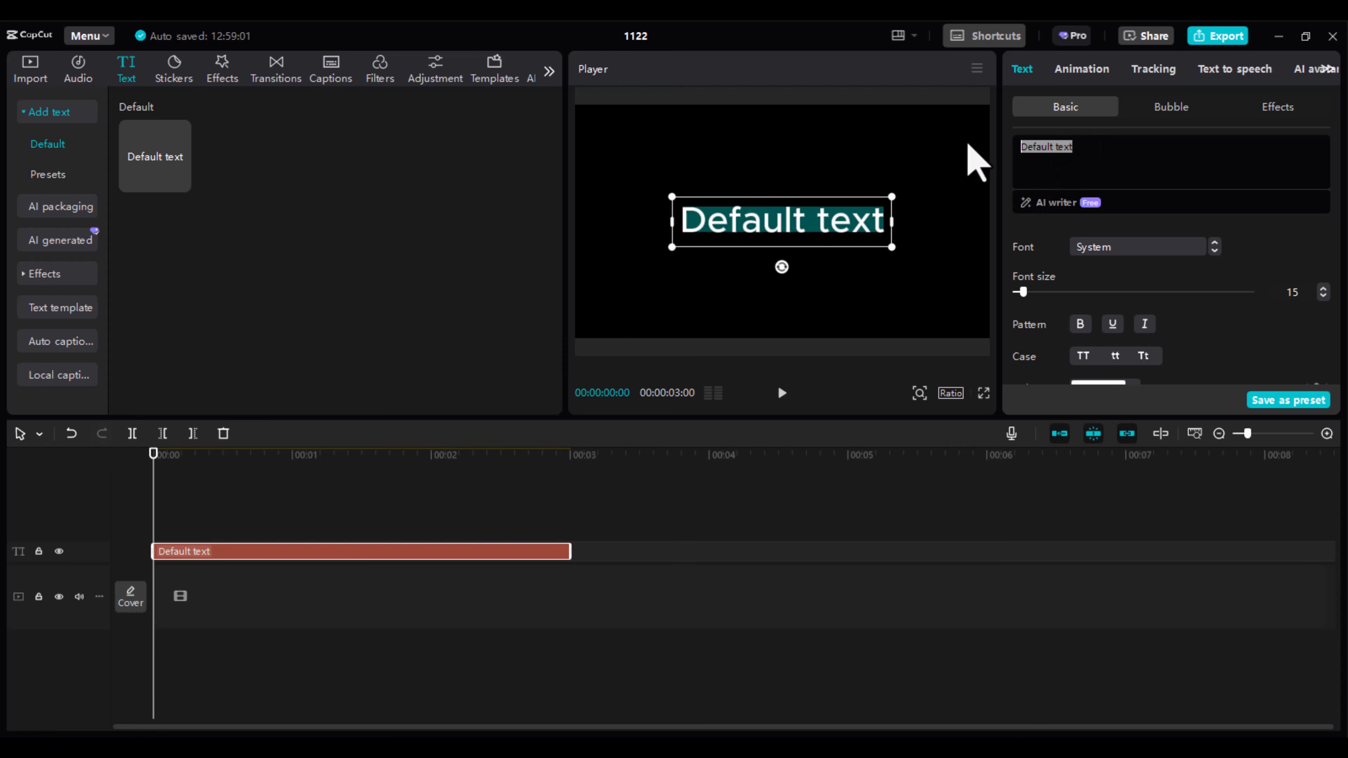
text(LOVE)
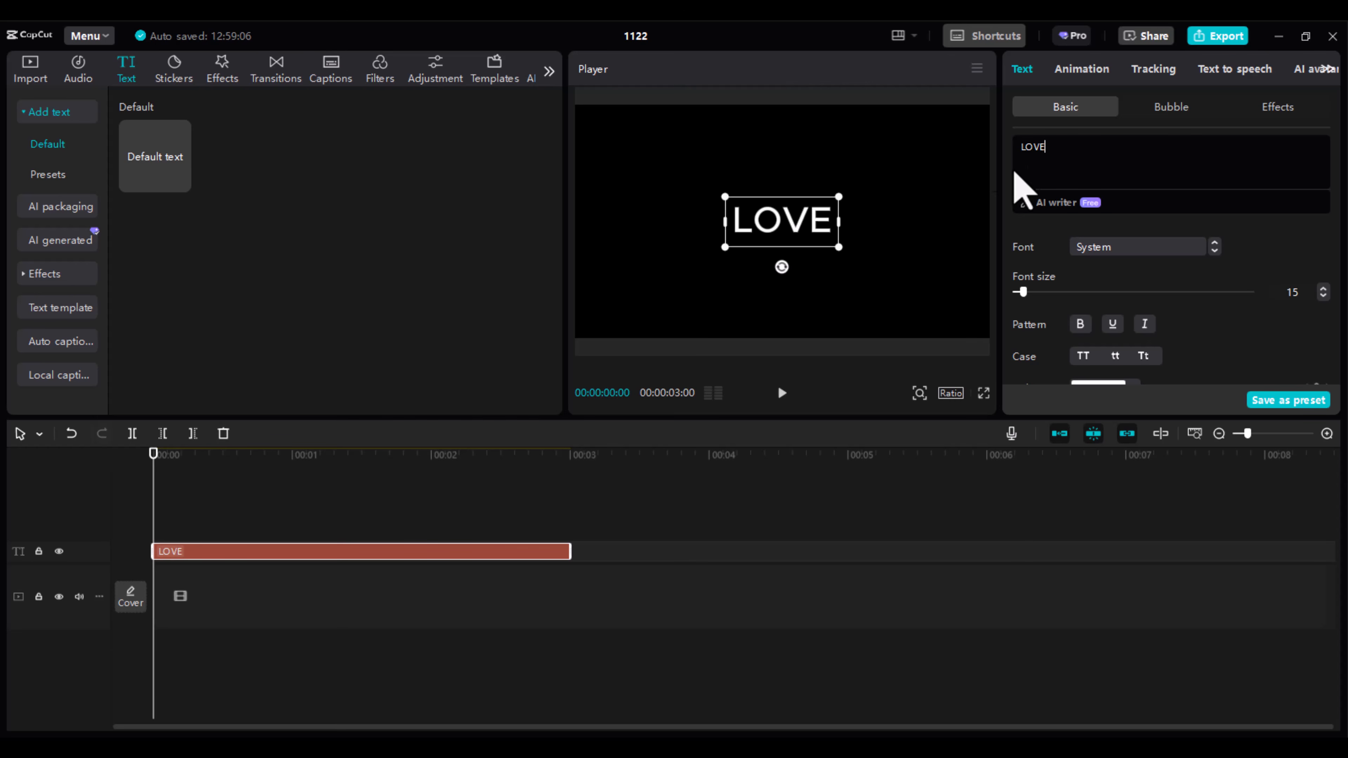
click(1202, 250)
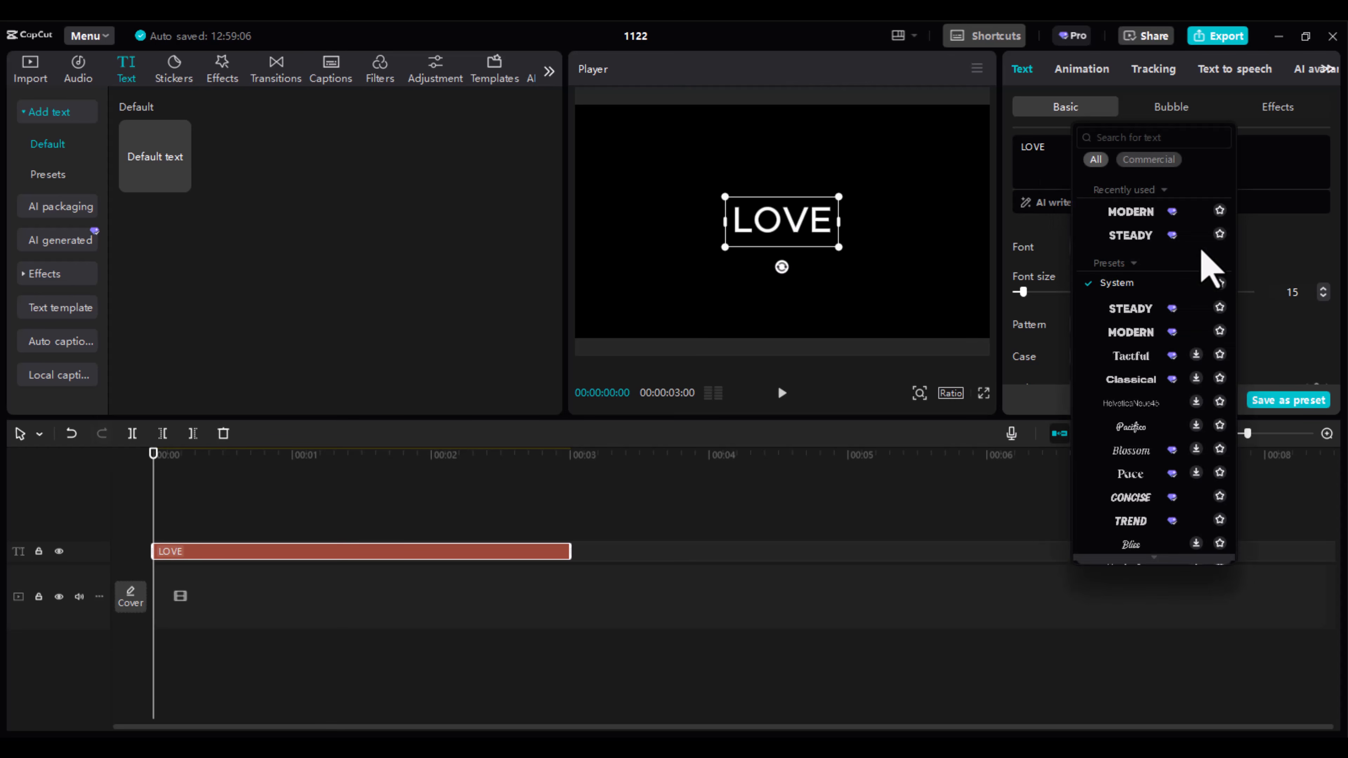
click(1136, 313)
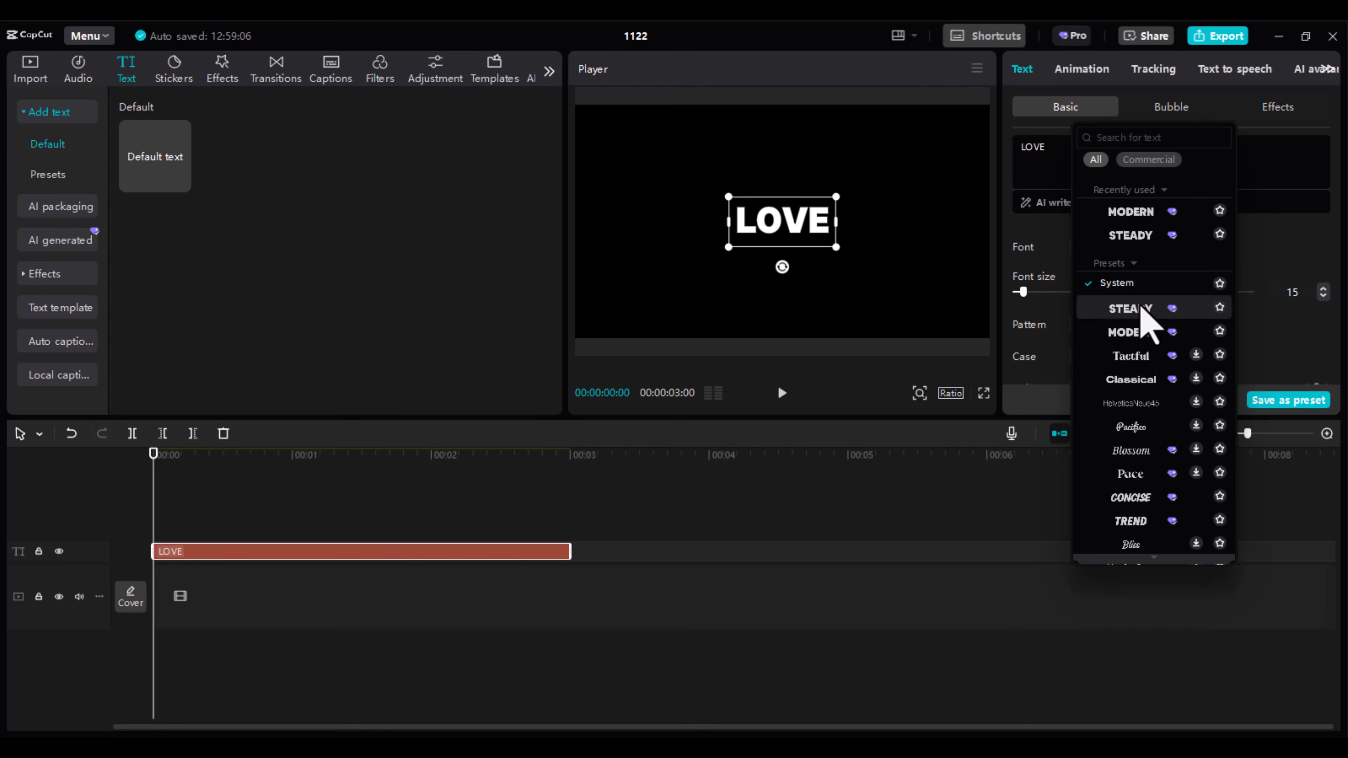
click(1147, 313)
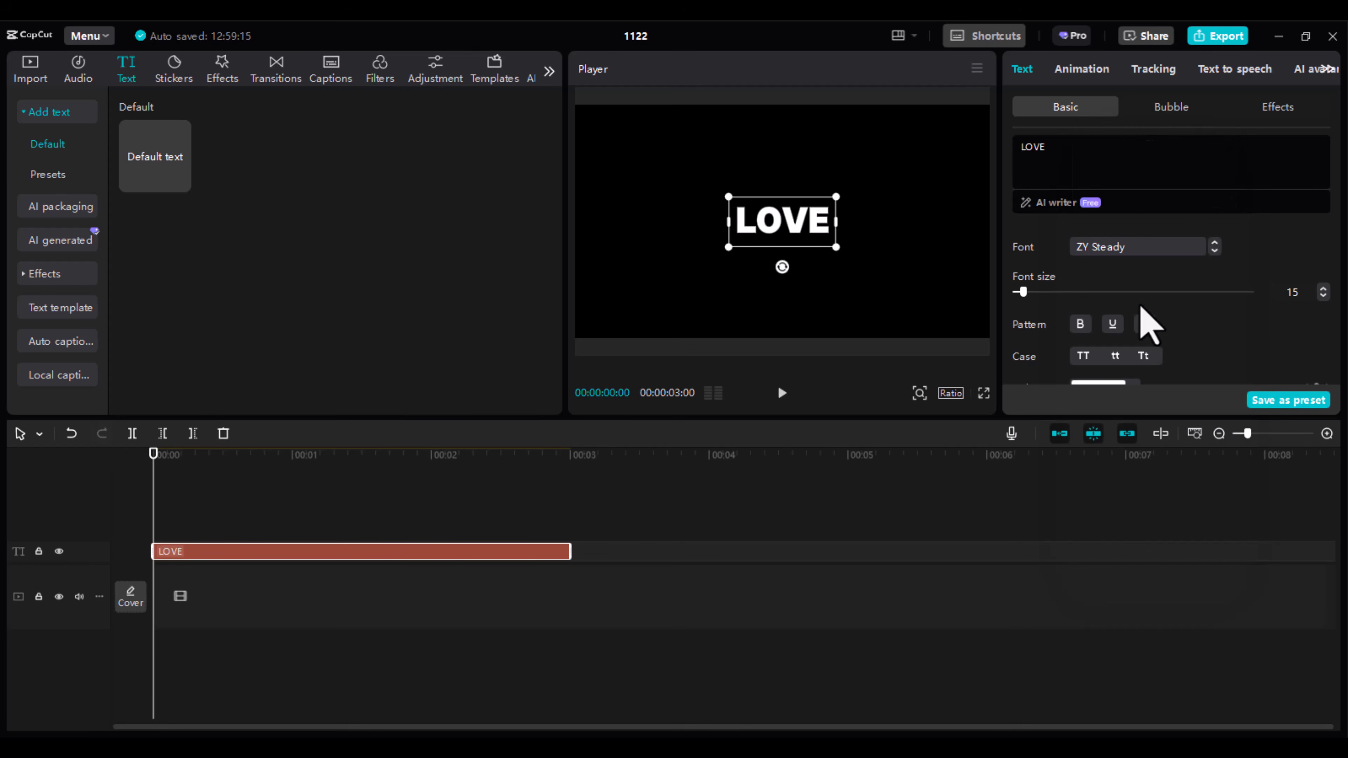
drag(1023, 292, 1049, 302)
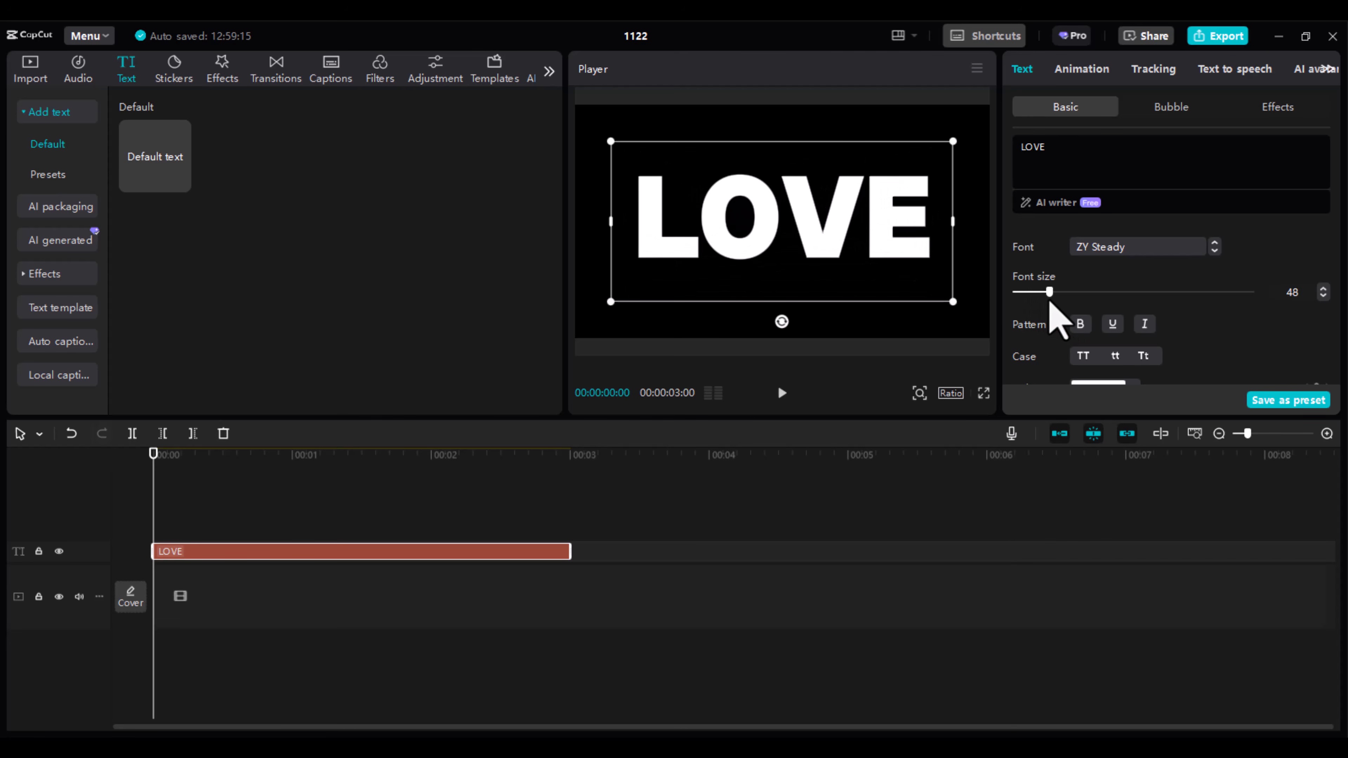
click(420, 524)
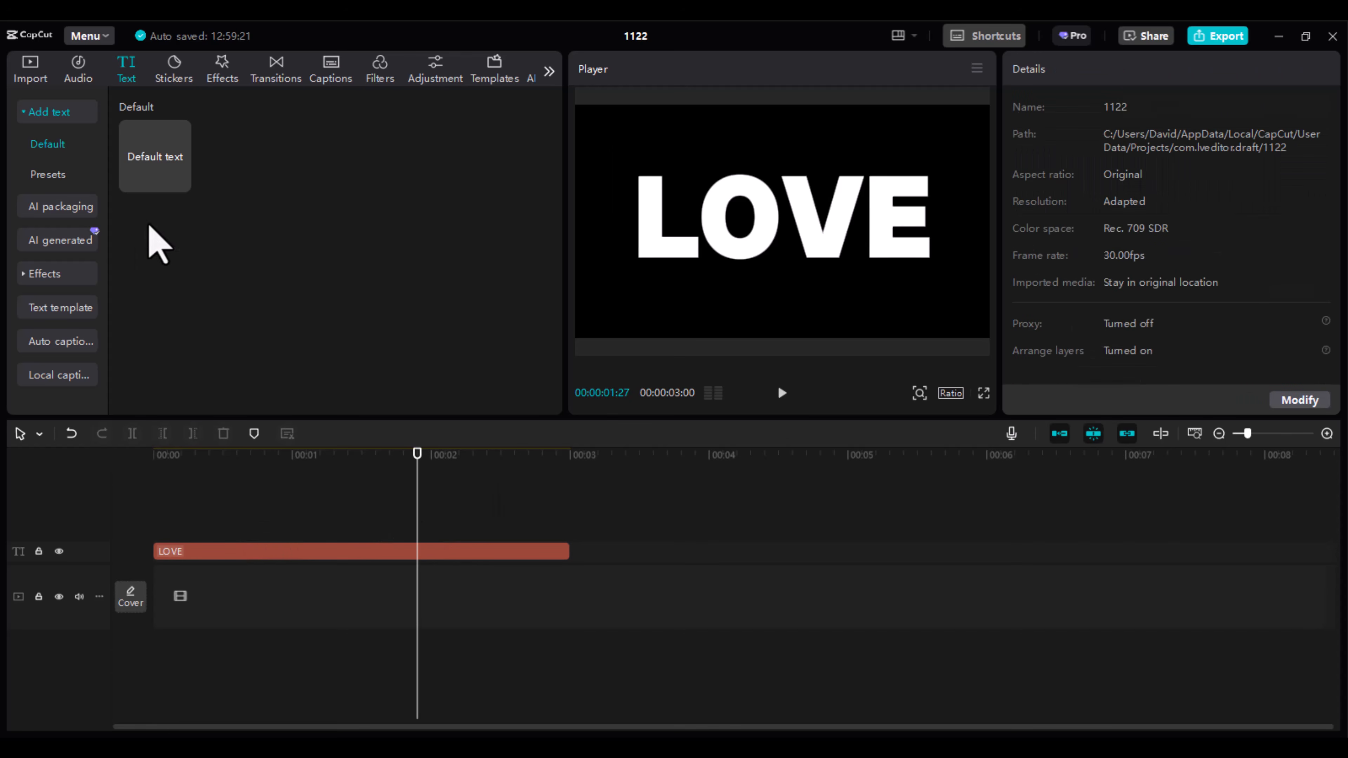
Add the trending stock video of the young couple embracing on the beach to the main track
click(28, 69)
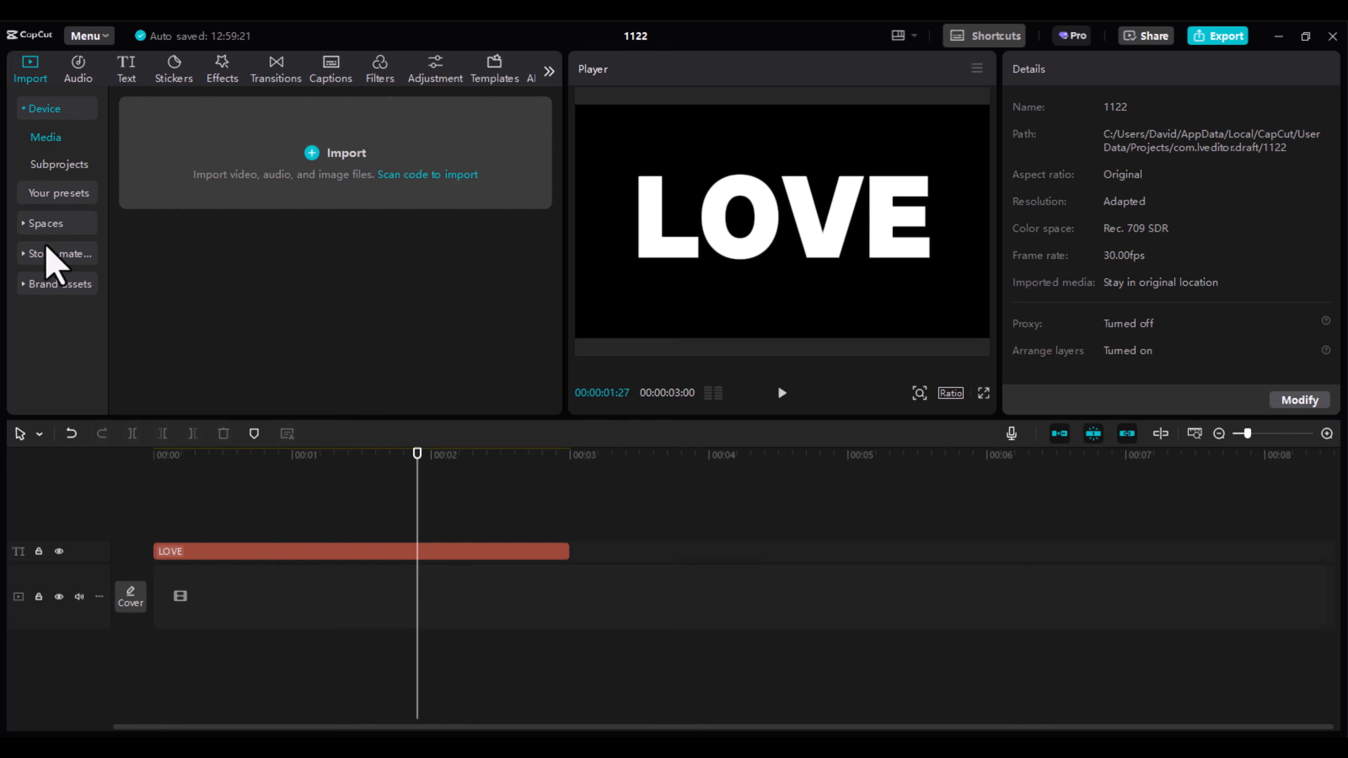
click(51, 259)
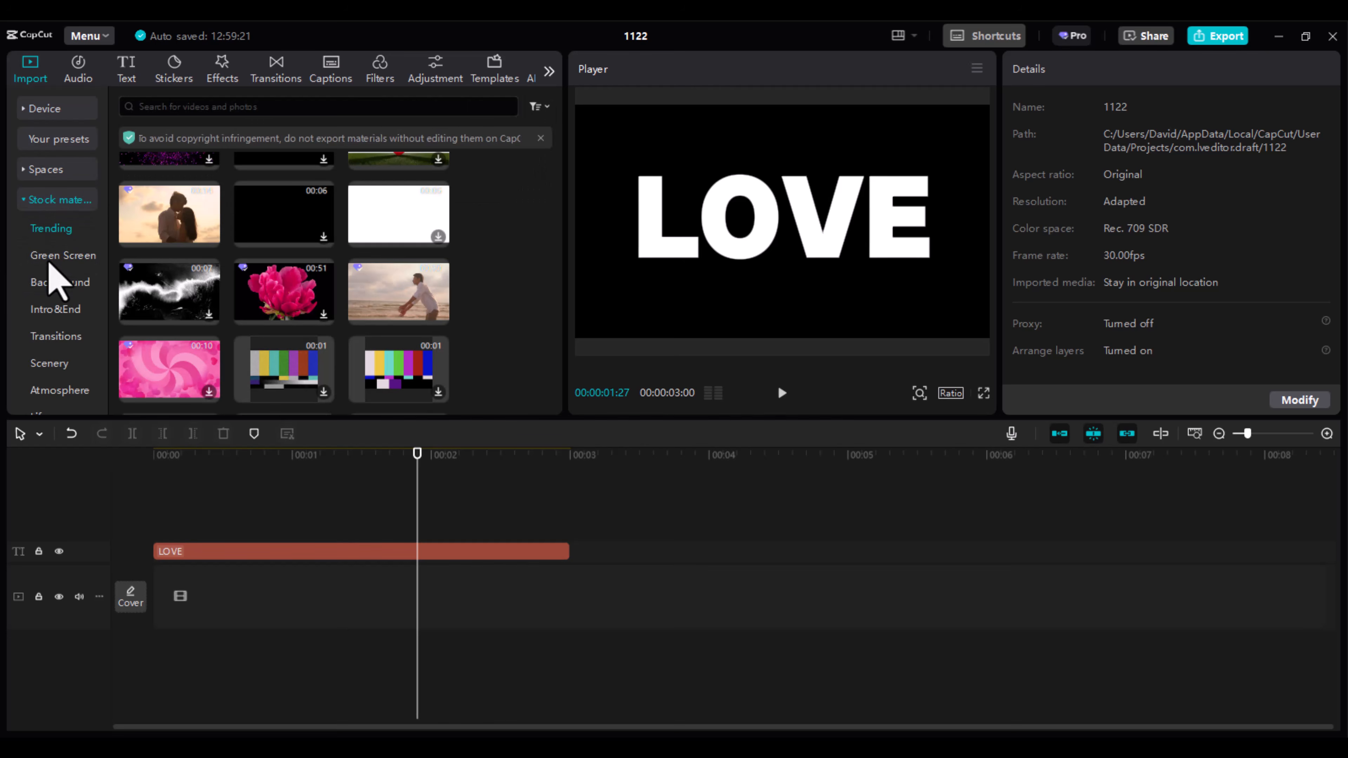
mouse_move(435, 272)
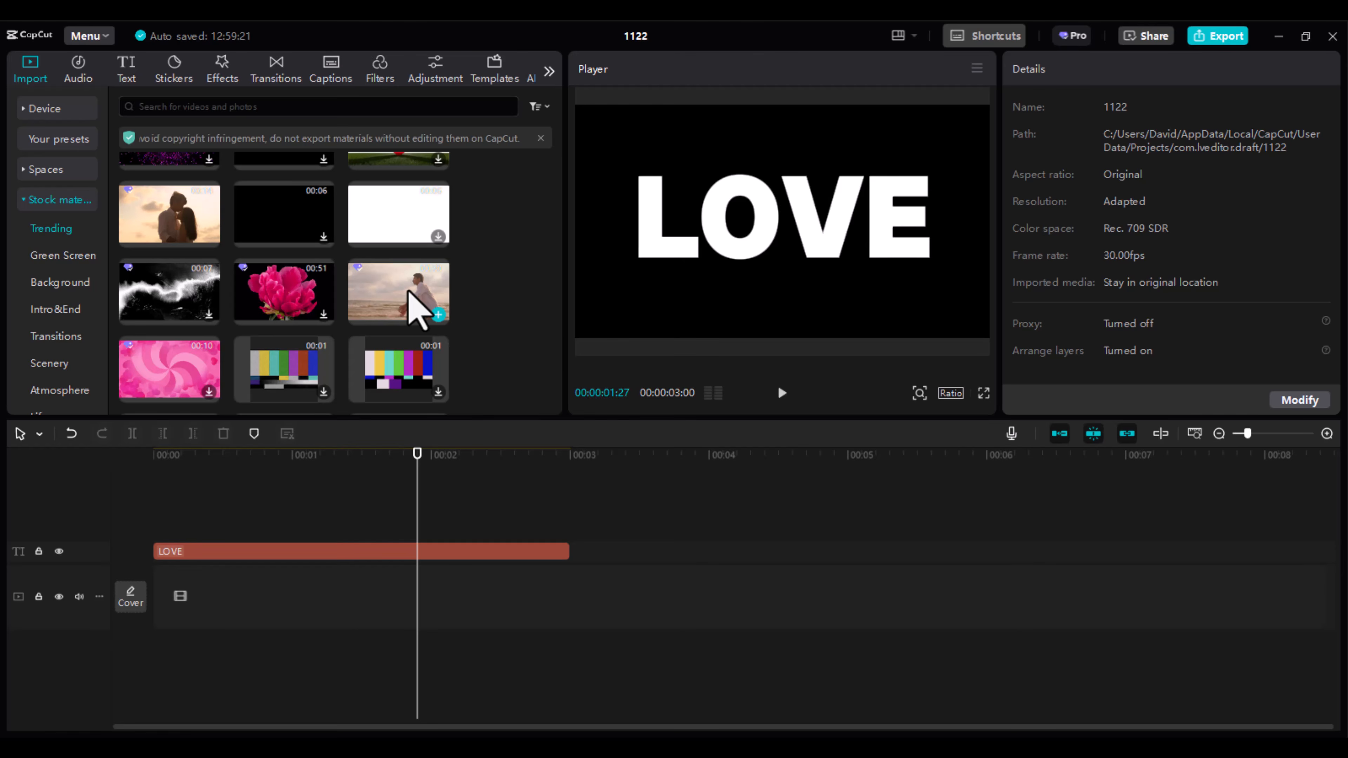
click(410, 291)
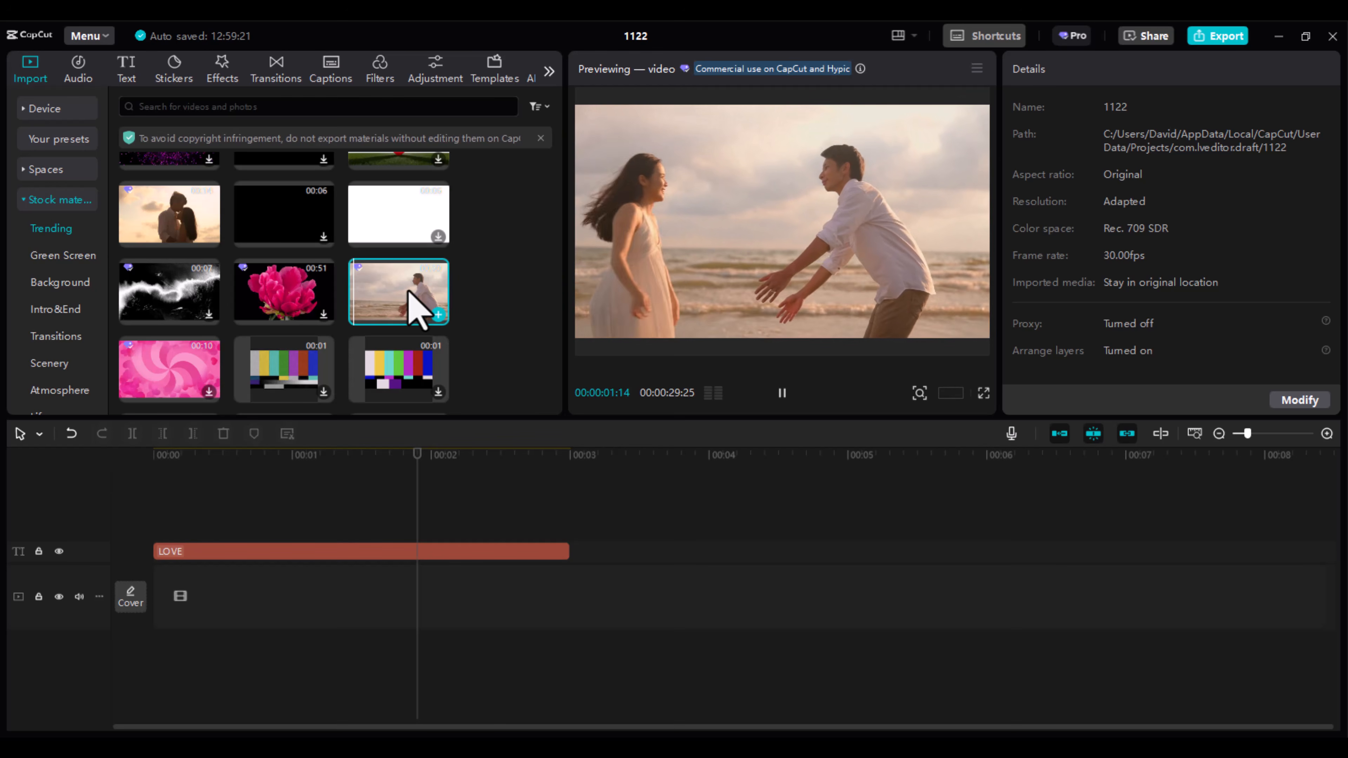
click(439, 315)
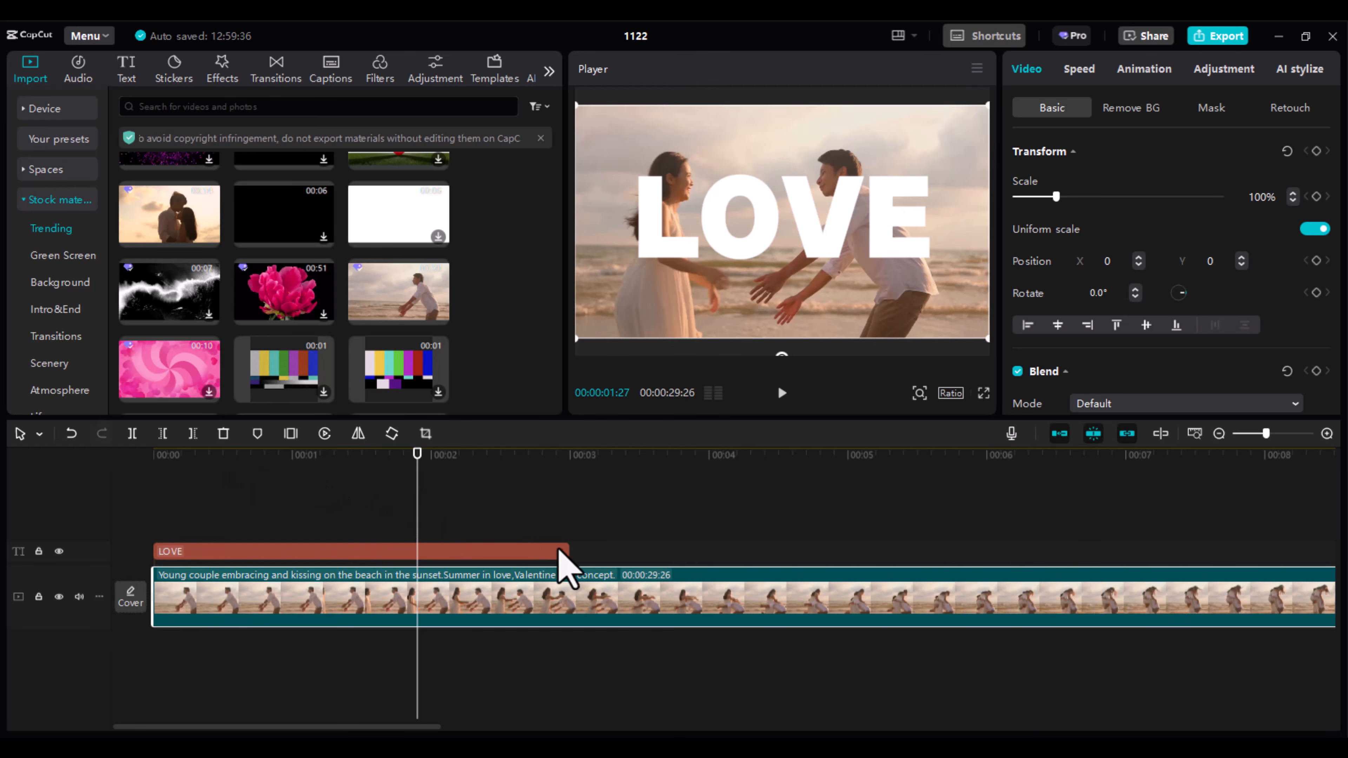
Extend the LOVE text clip to just past the 5-second mark and set its font size to 58
drag(586, 553, 881, 560)
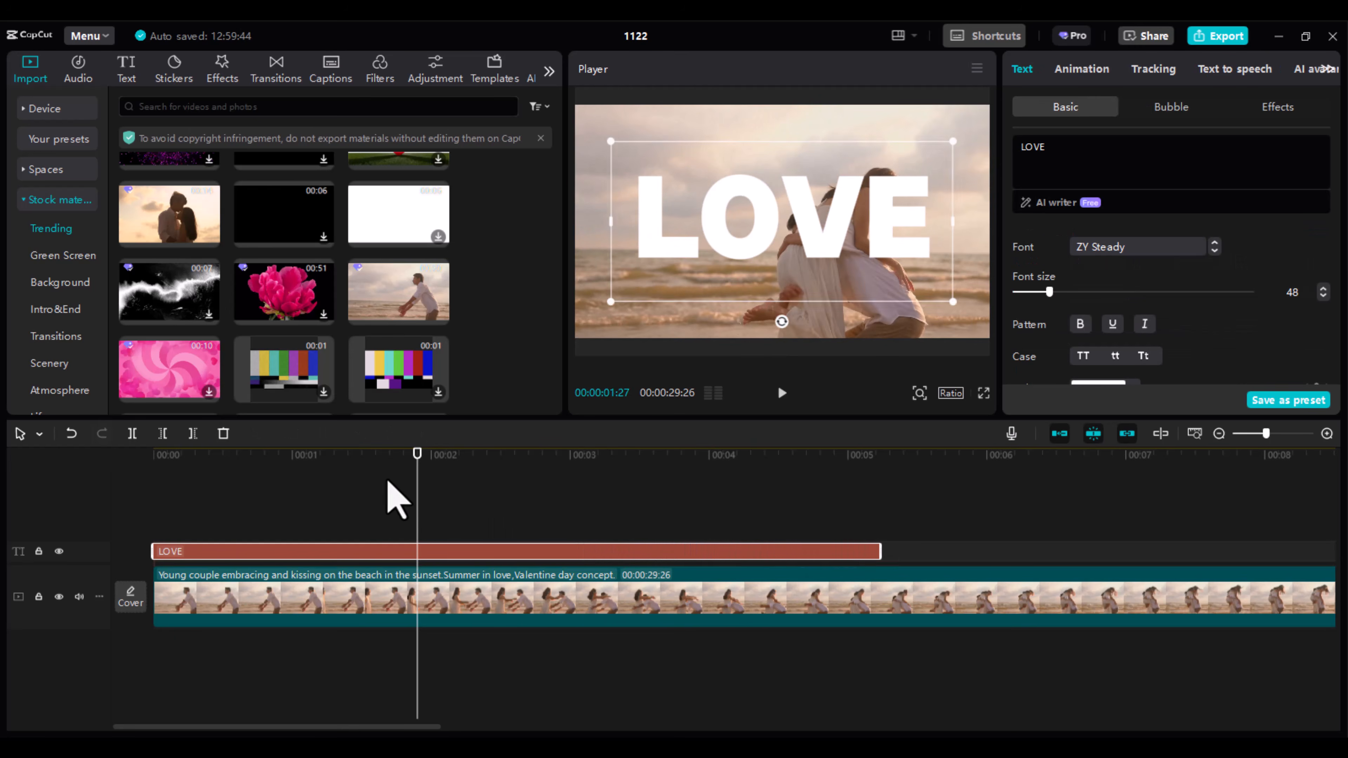
drag(255, 460, 404, 494)
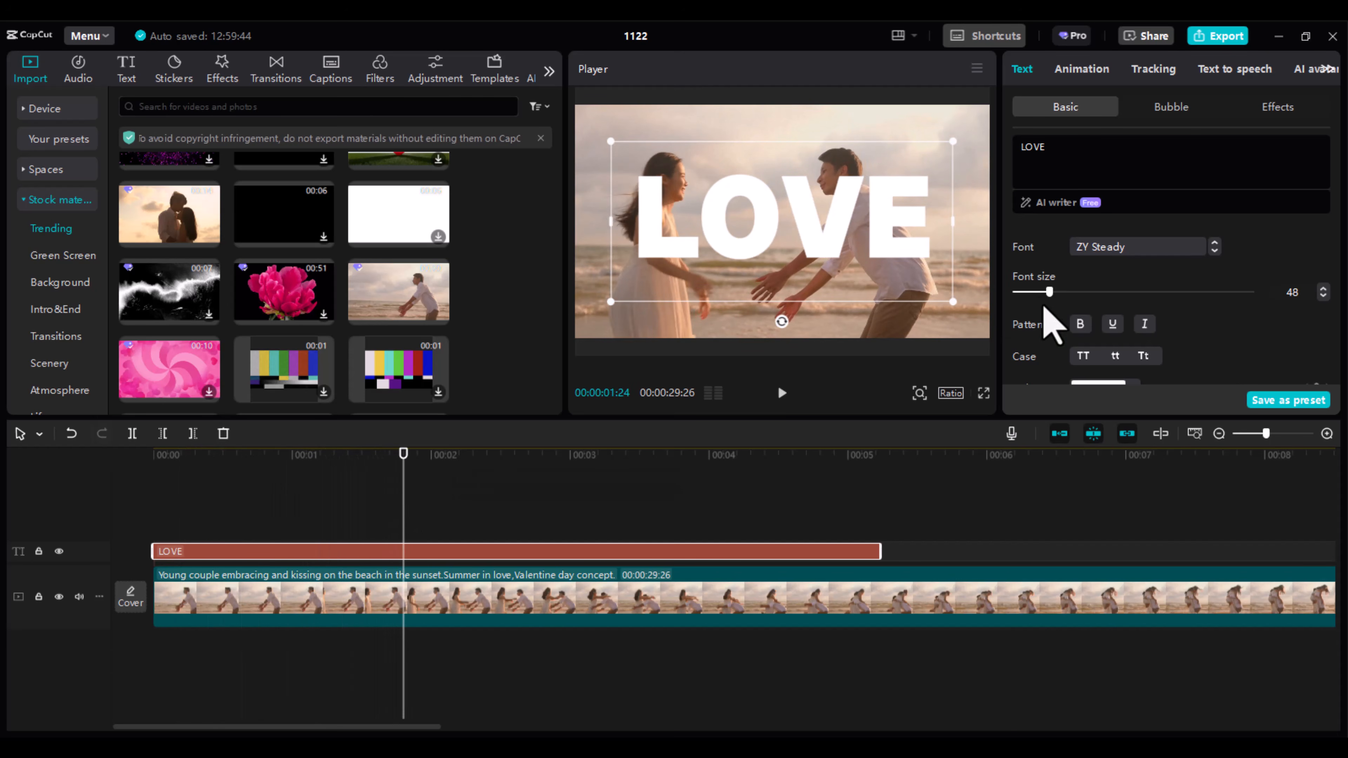
drag(1049, 294, 1058, 295)
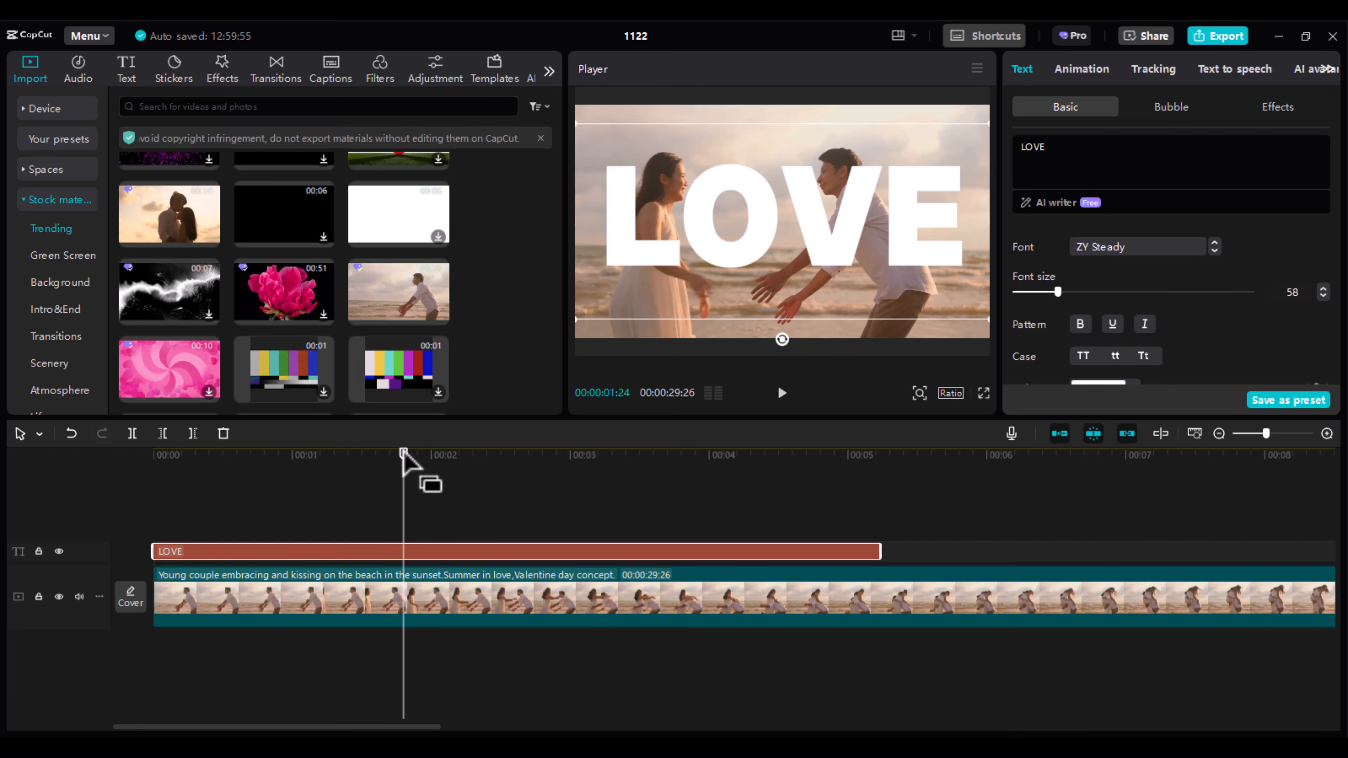
drag(211, 458, 184, 473)
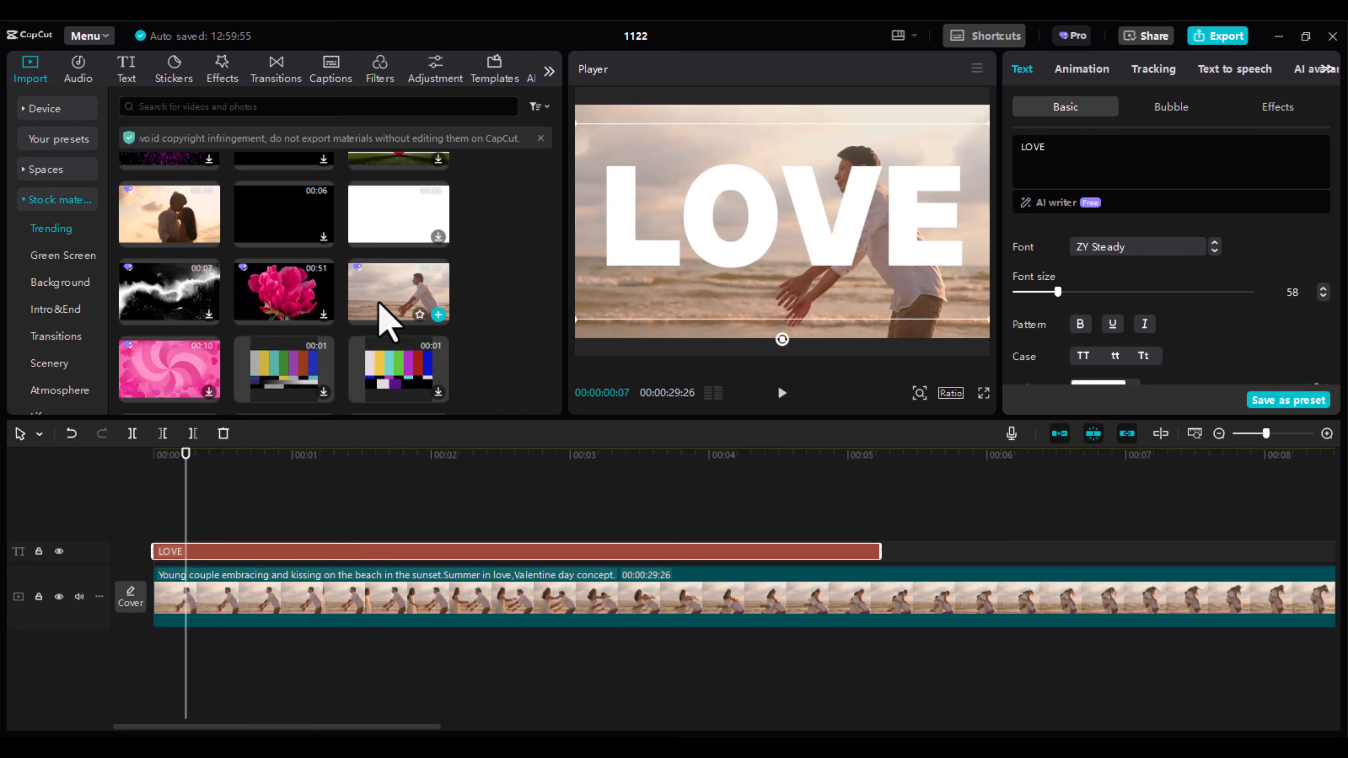
Duplicate the beach couple clip and place the copy on a track above the LOVE text, starting at 0 seconds
right_click(408, 610)
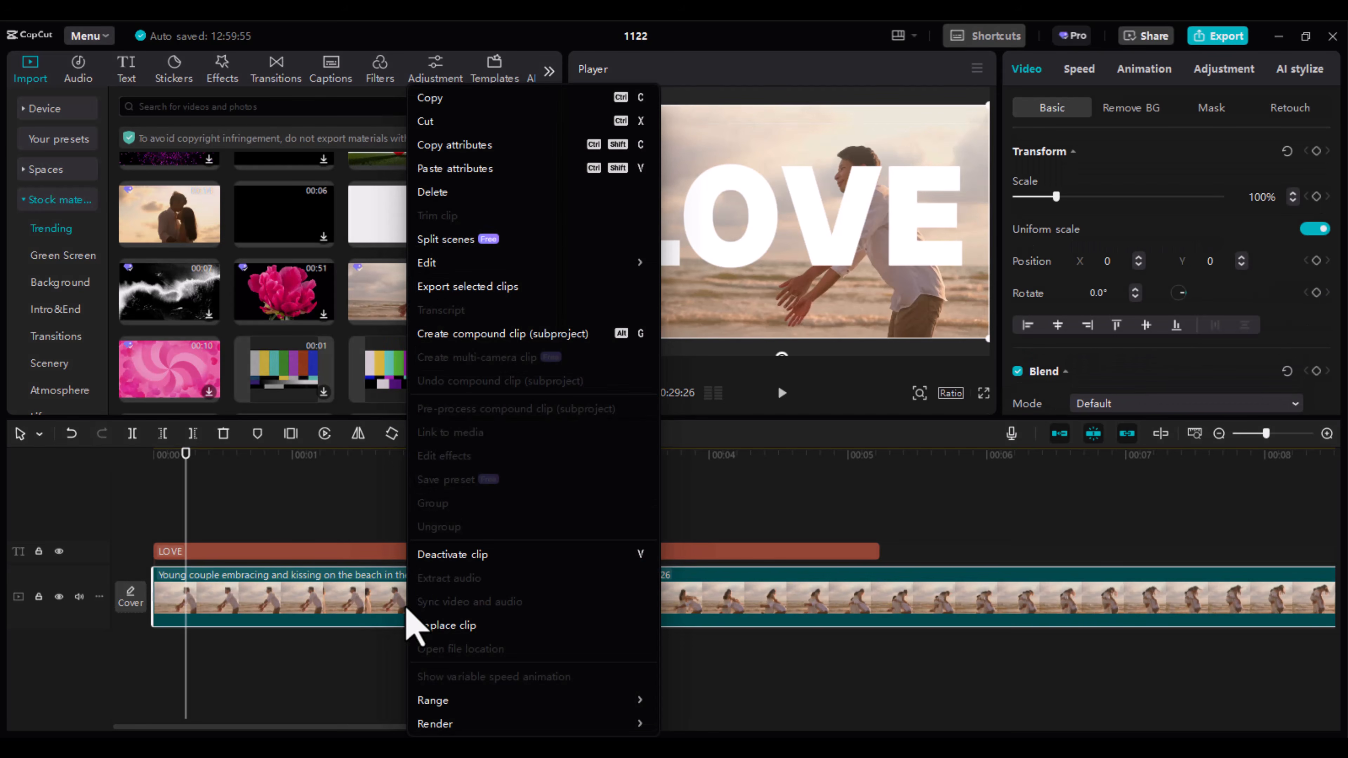
click(428, 102)
click(265, 521)
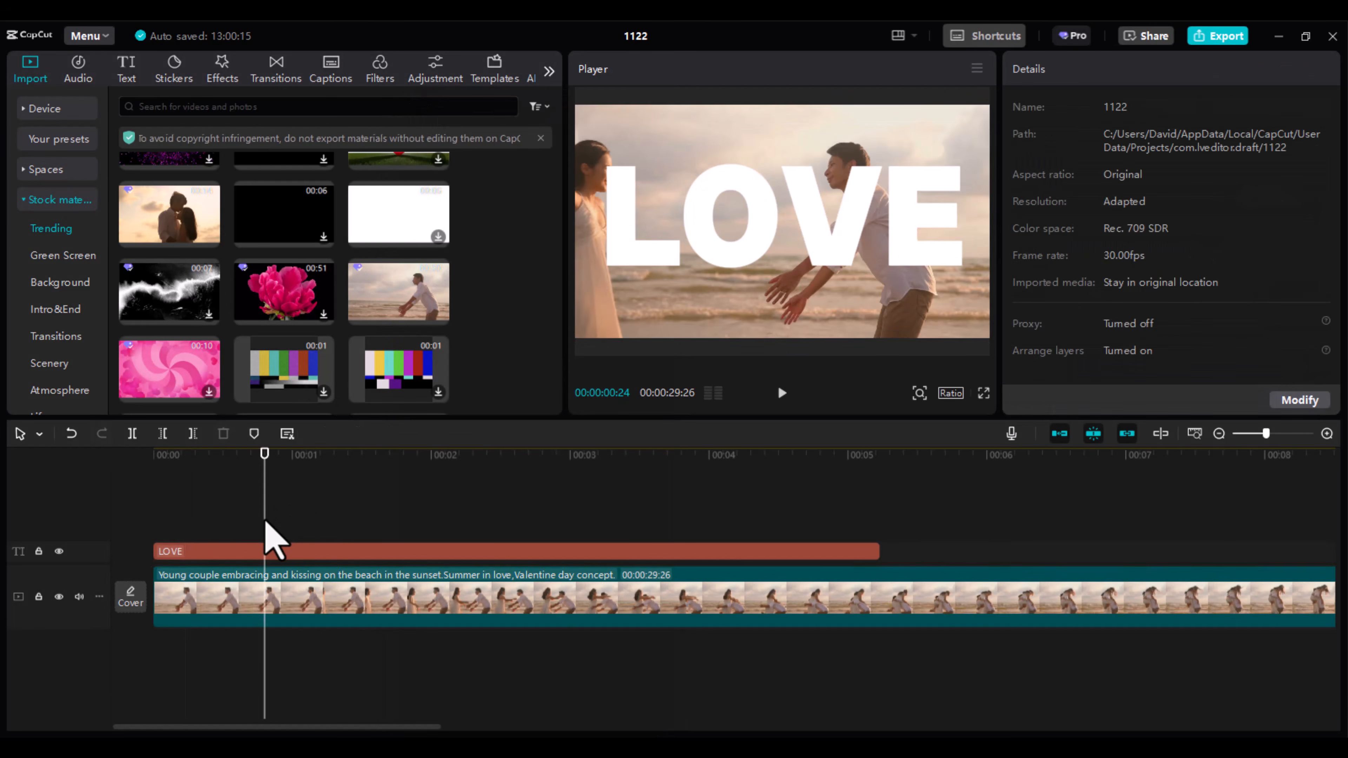
right_click(266, 525)
click(281, 533)
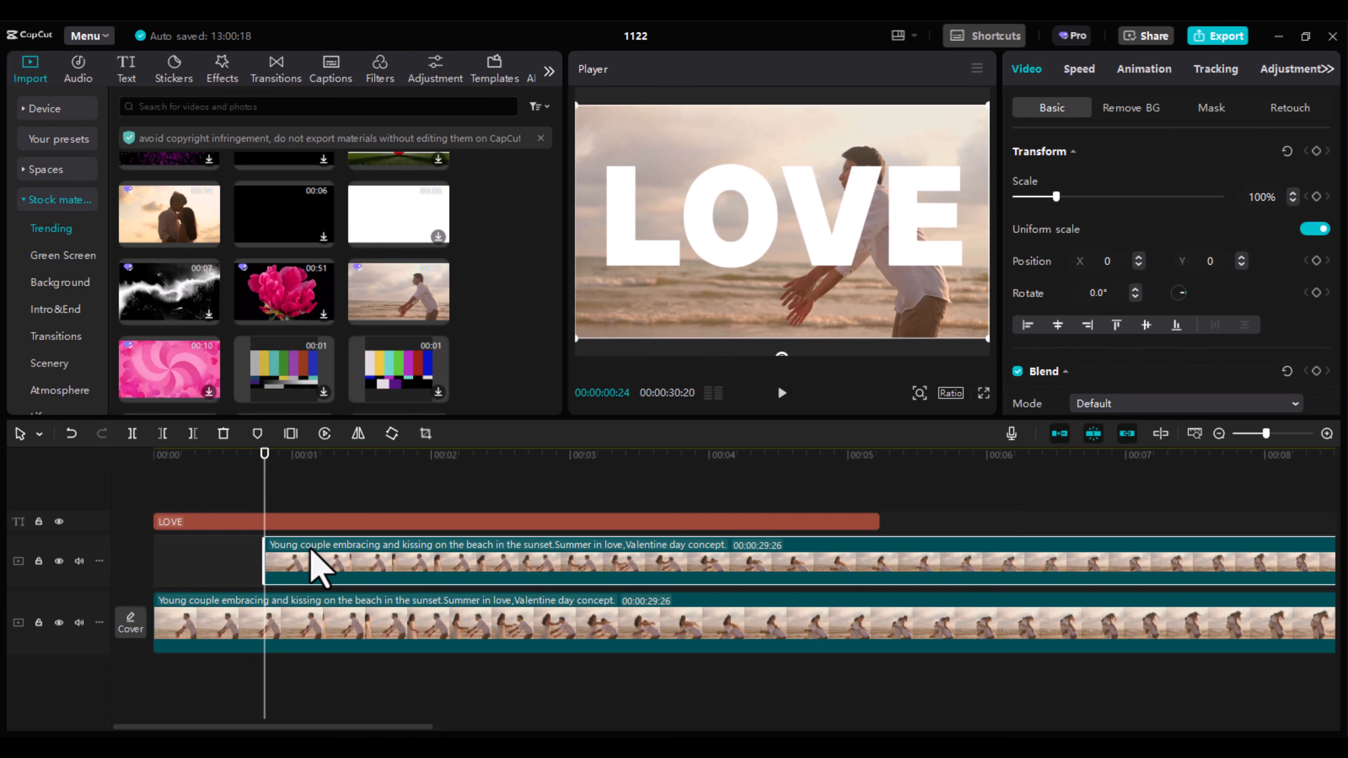
drag(296, 540, 177, 525)
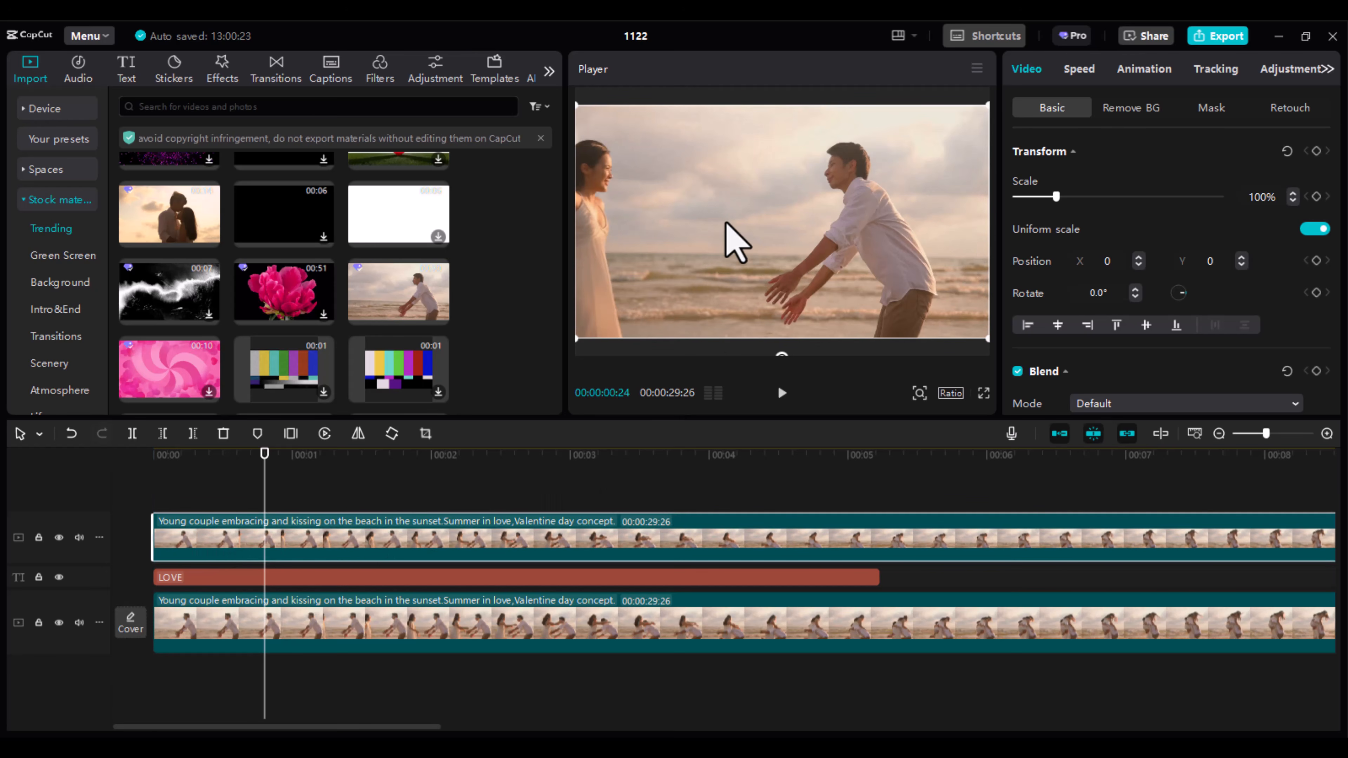
Remove the background of the upper beach clip with Auto removal
click(1130, 109)
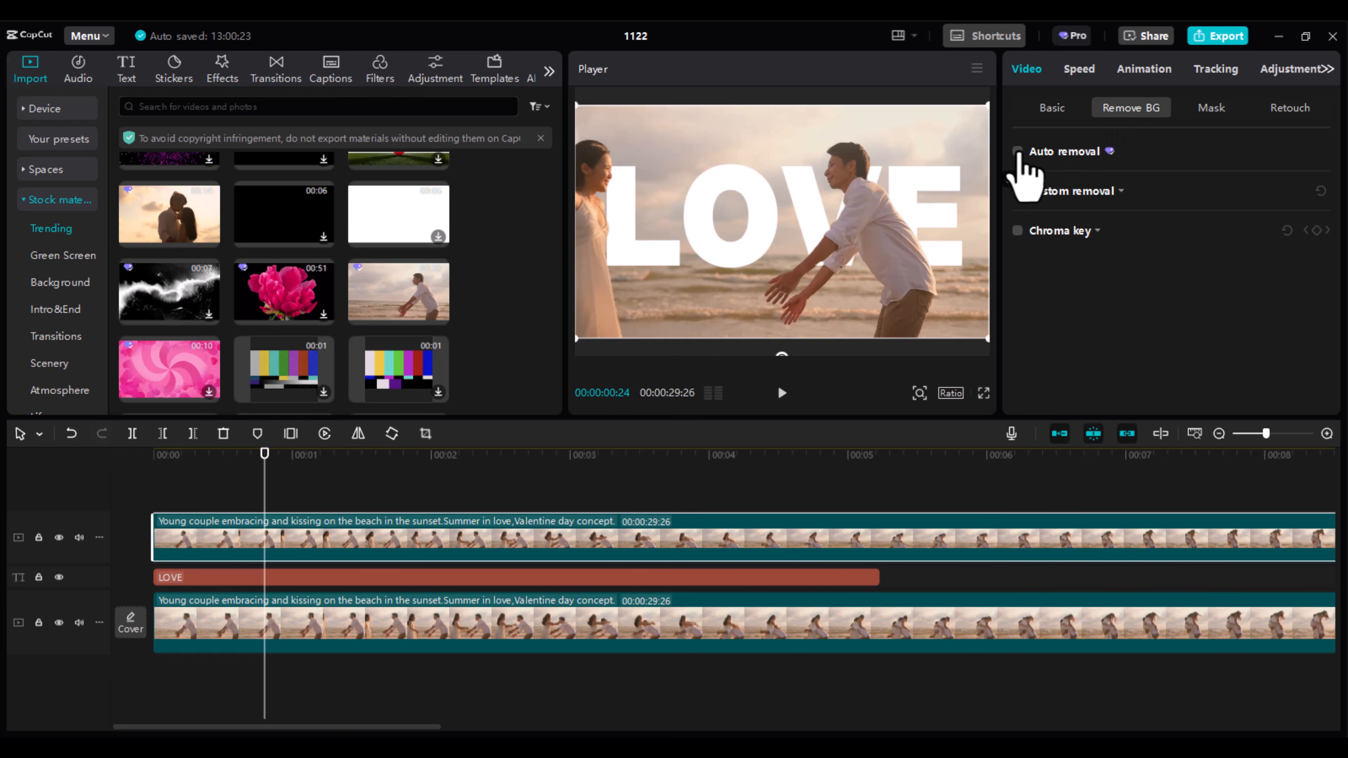
click(1017, 152)
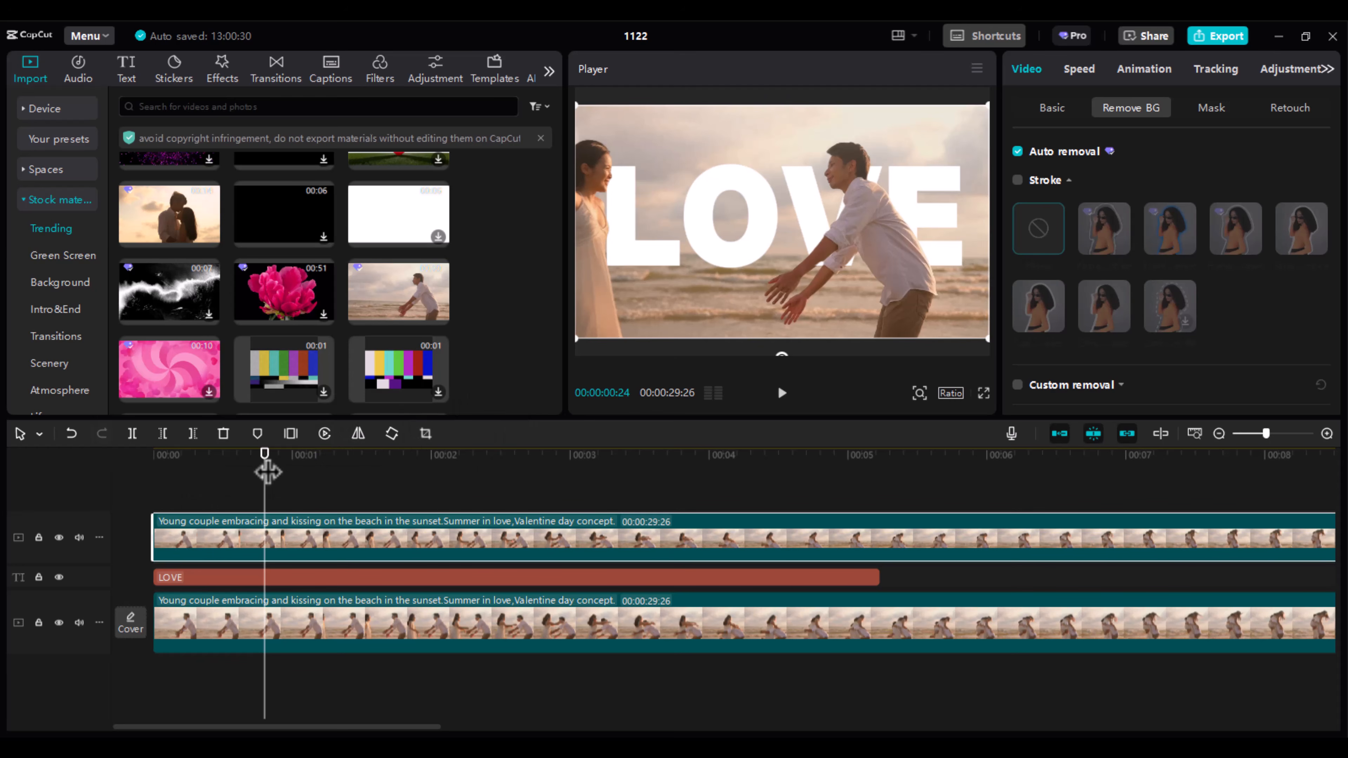
drag(291, 459, 336, 467)
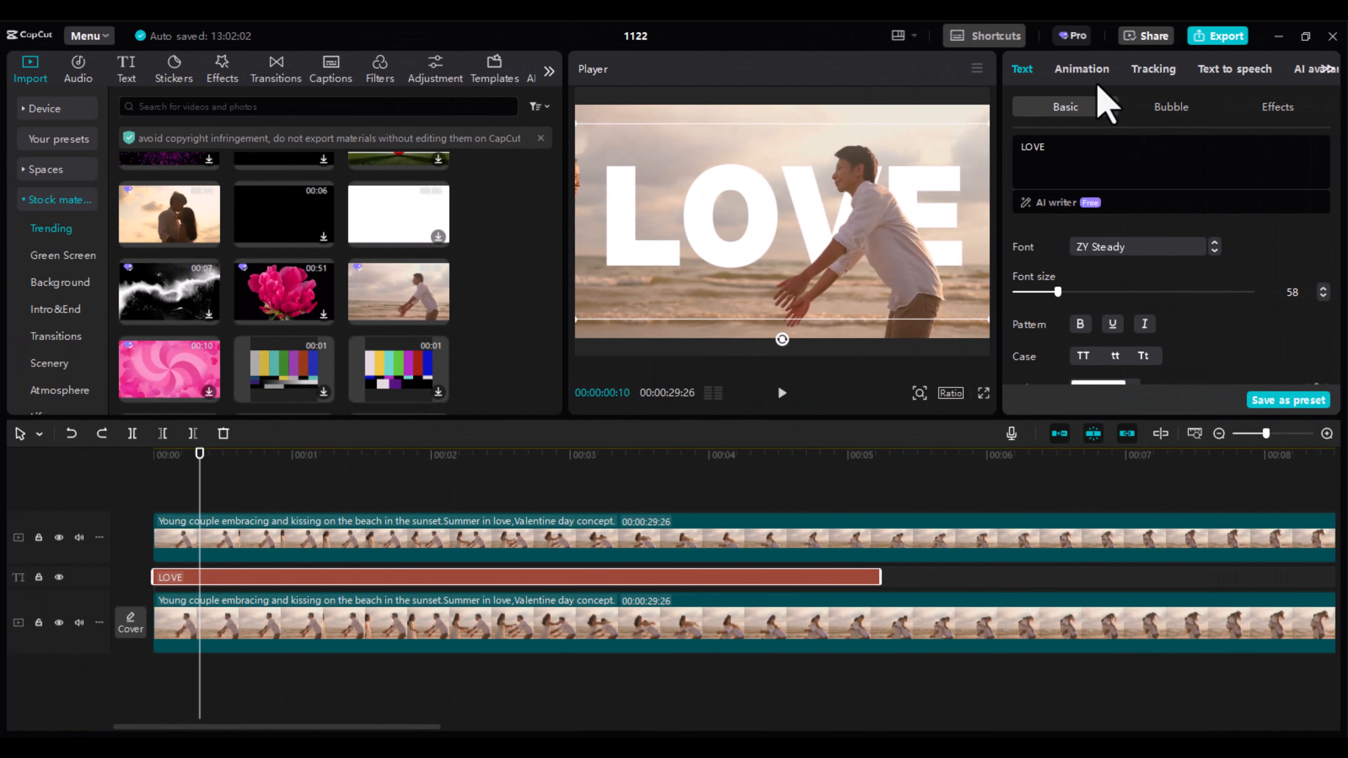
Apply the Open entrance animation to the LOVE text
click(1080, 72)
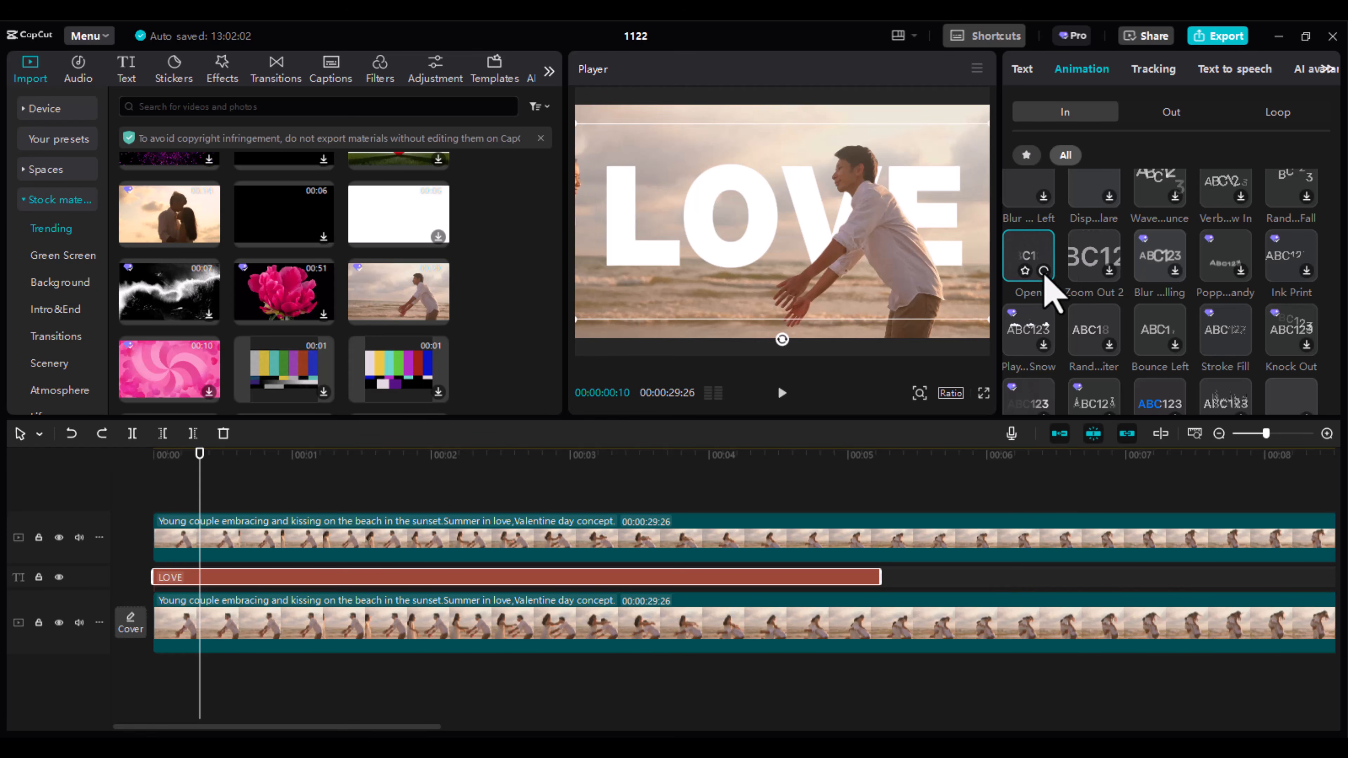
click(1043, 275)
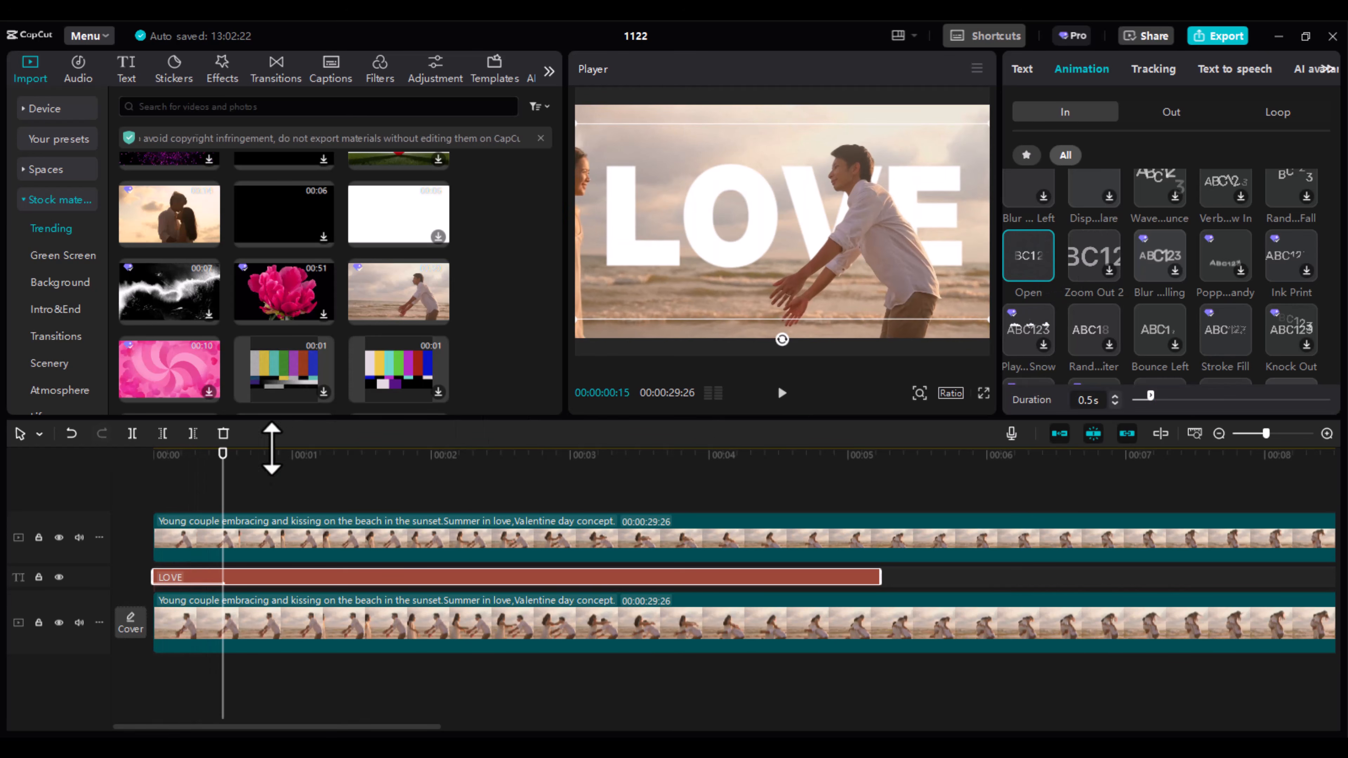
Split both beach video clips at 00:00:02:15 and delete the parts after the cut
drag(228, 473, 501, 486)
click(596, 542)
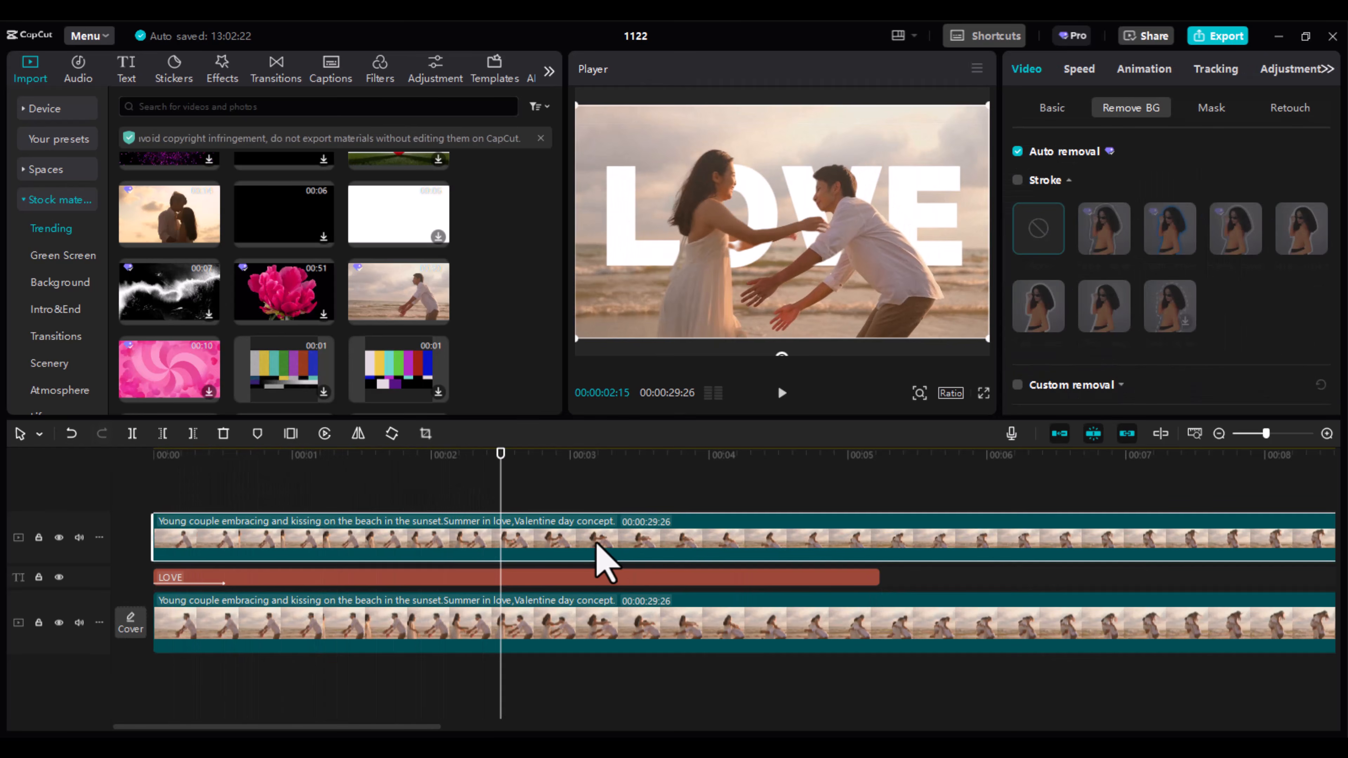
click(132, 433)
key(Delete)
click(483, 629)
click(132, 433)
key(Delete)
Shorten the LOVE text clip so it ends together with both video clips
click(631, 579)
drag(879, 579, 498, 579)
drag(286, 457, 459, 497)
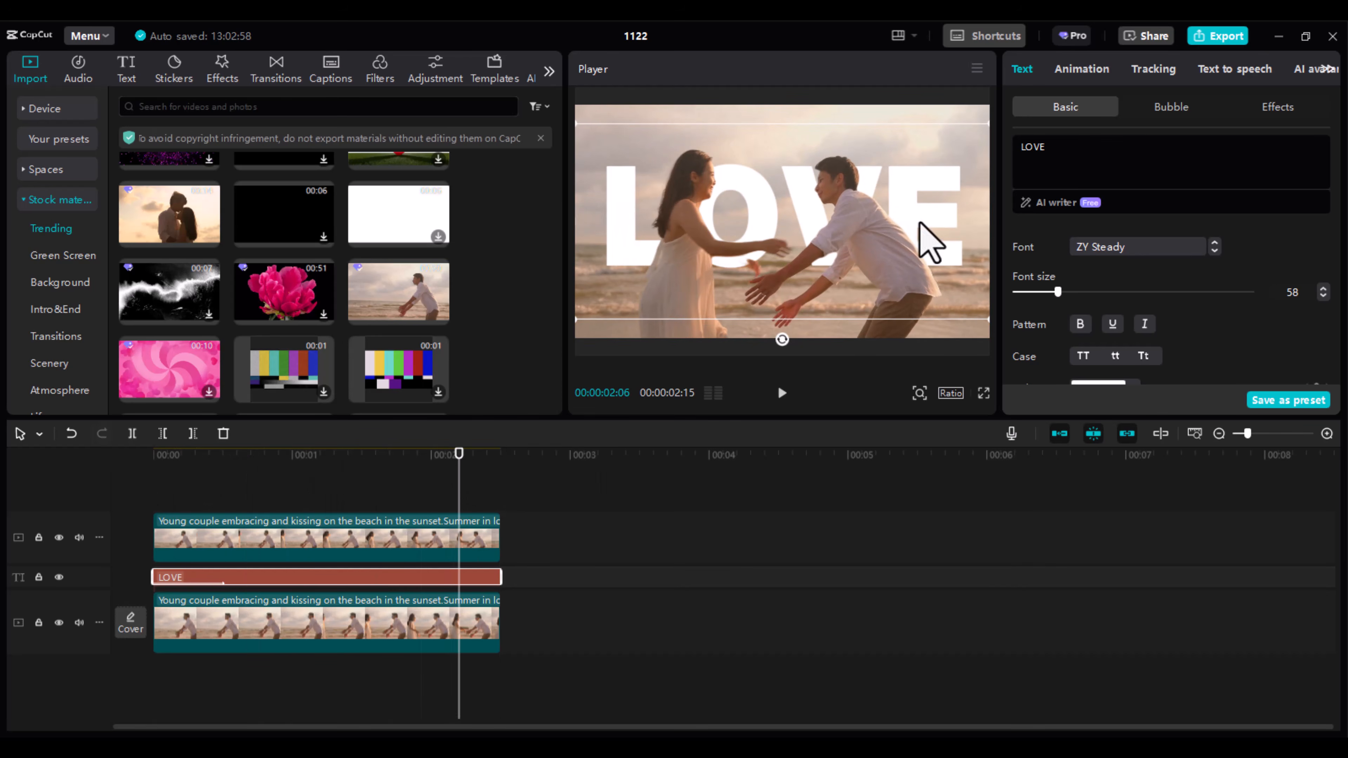
Apply an Out animation to the LOVE text and play the video from the start
click(1078, 74)
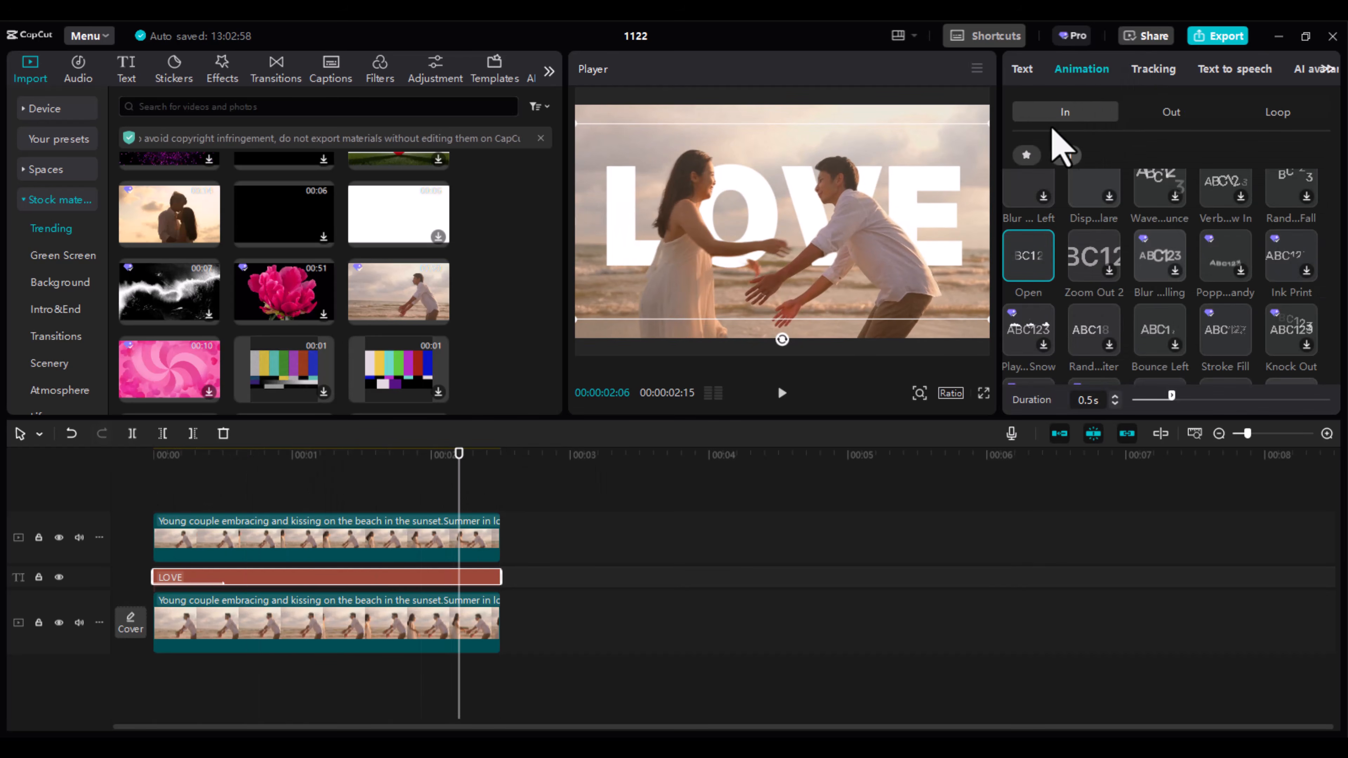
click(1173, 114)
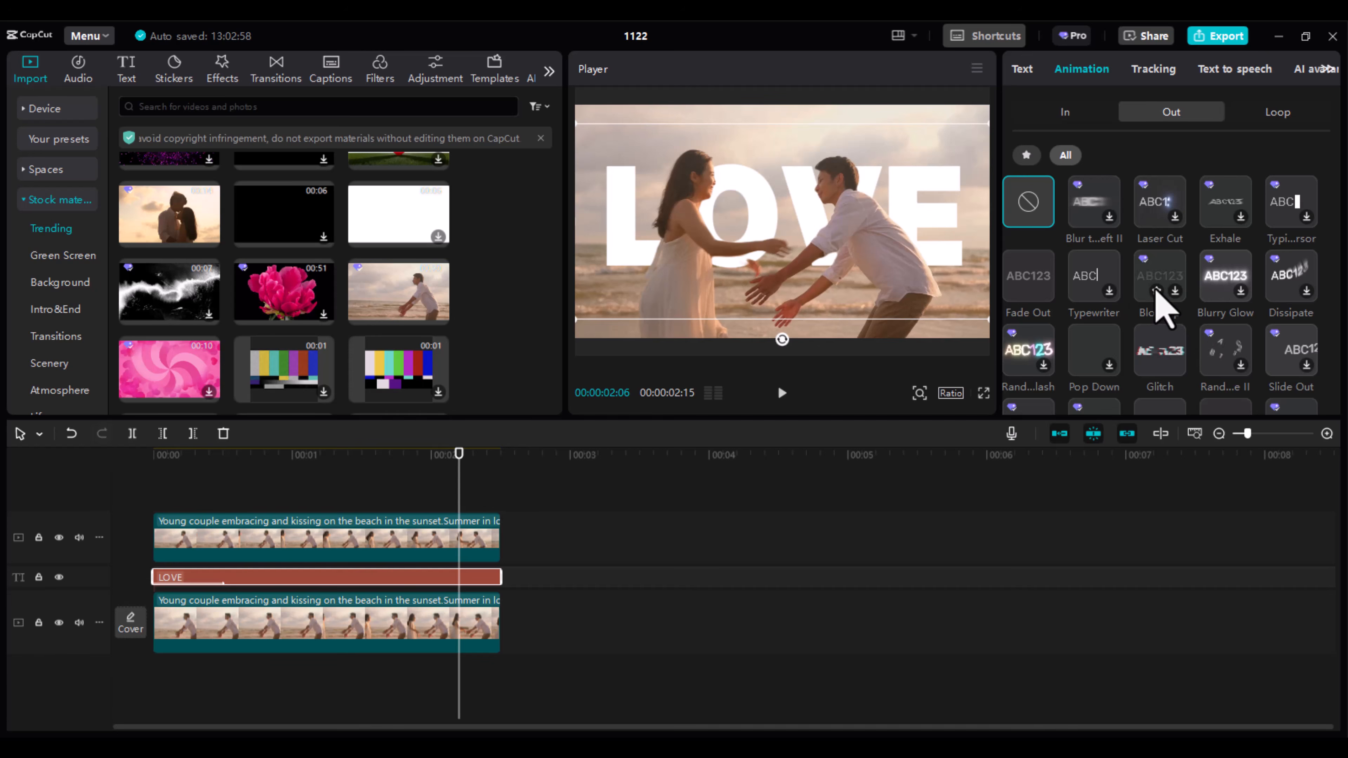
scroll(1177, 353, down, 1)
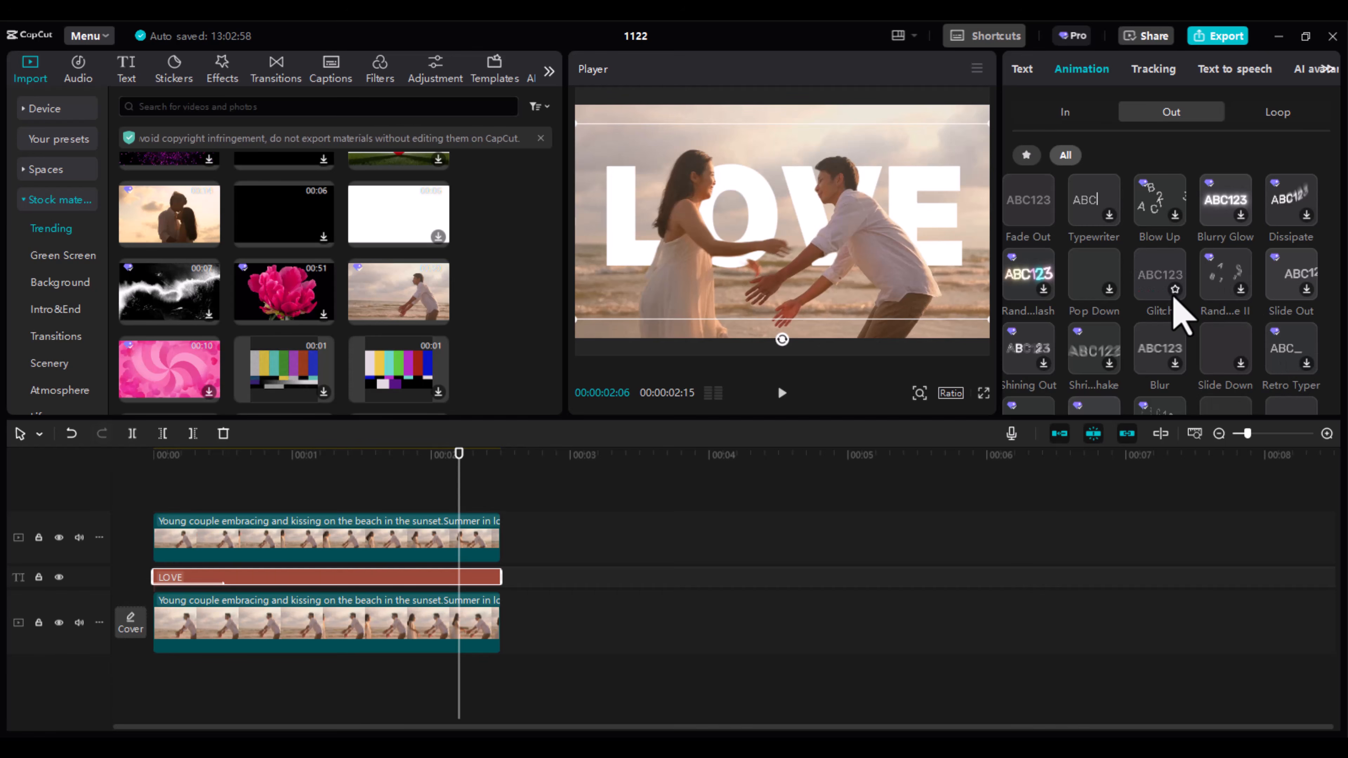
scroll(1107, 367, down, 2)
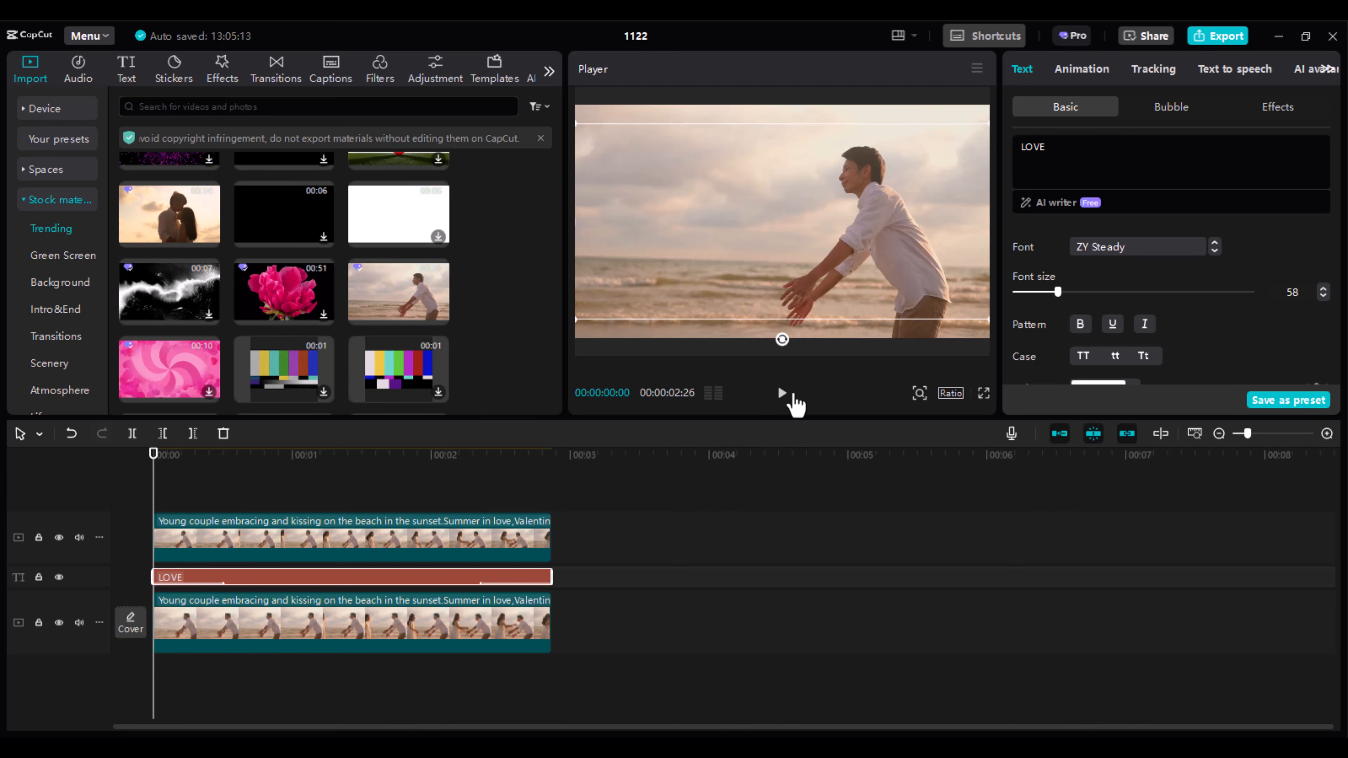
click(781, 393)
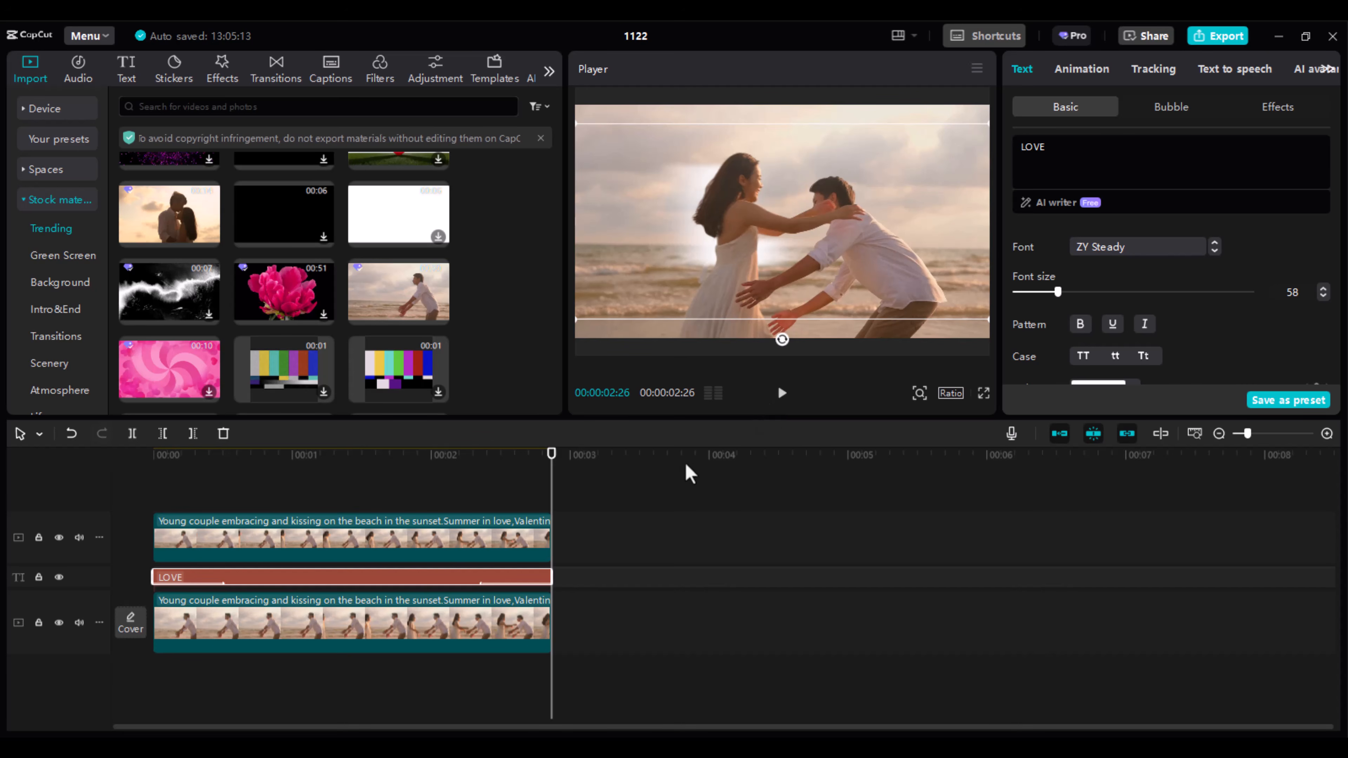
Change the LOVE text's Out animation to Slide Down and play the video from the start
click(1082, 69)
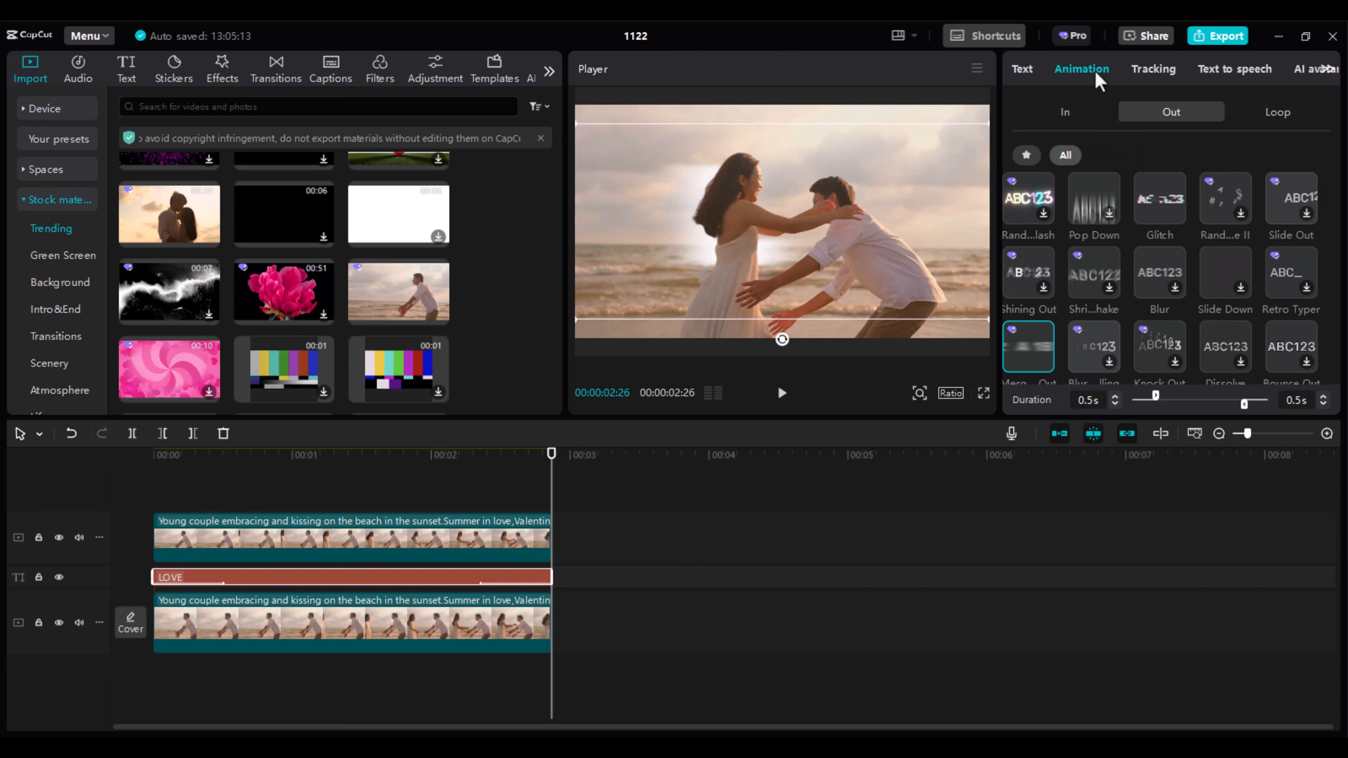
click(1241, 296)
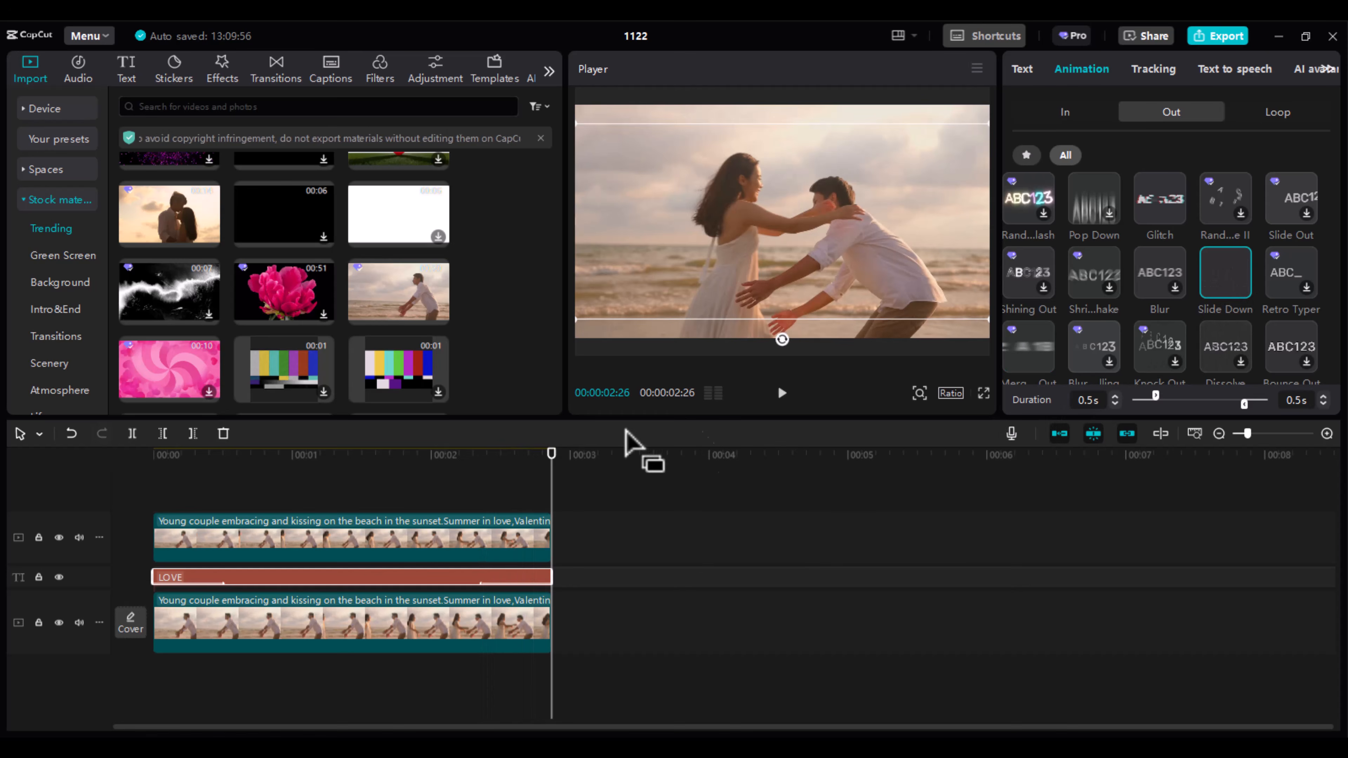
drag(502, 476, 154, 521)
key(space)
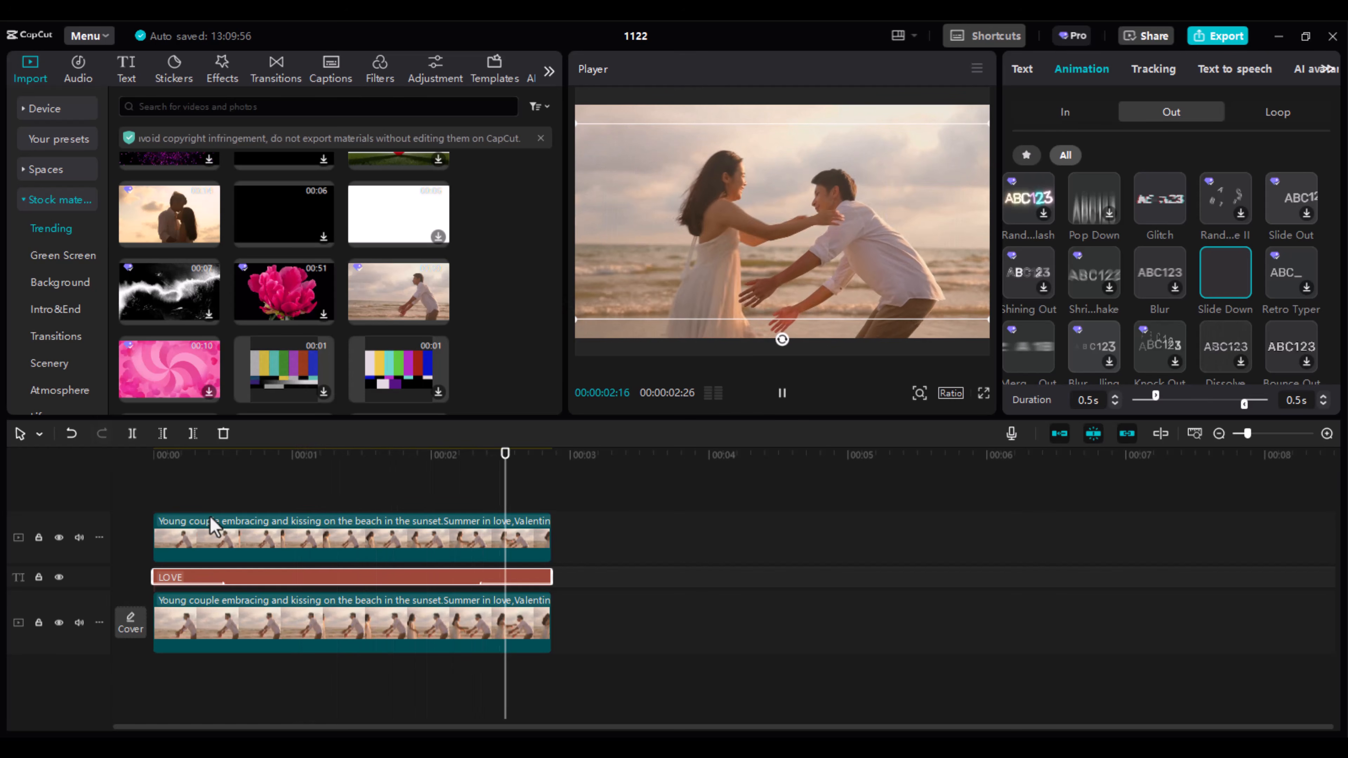
Stop the playback of the beach couple video
key(space)
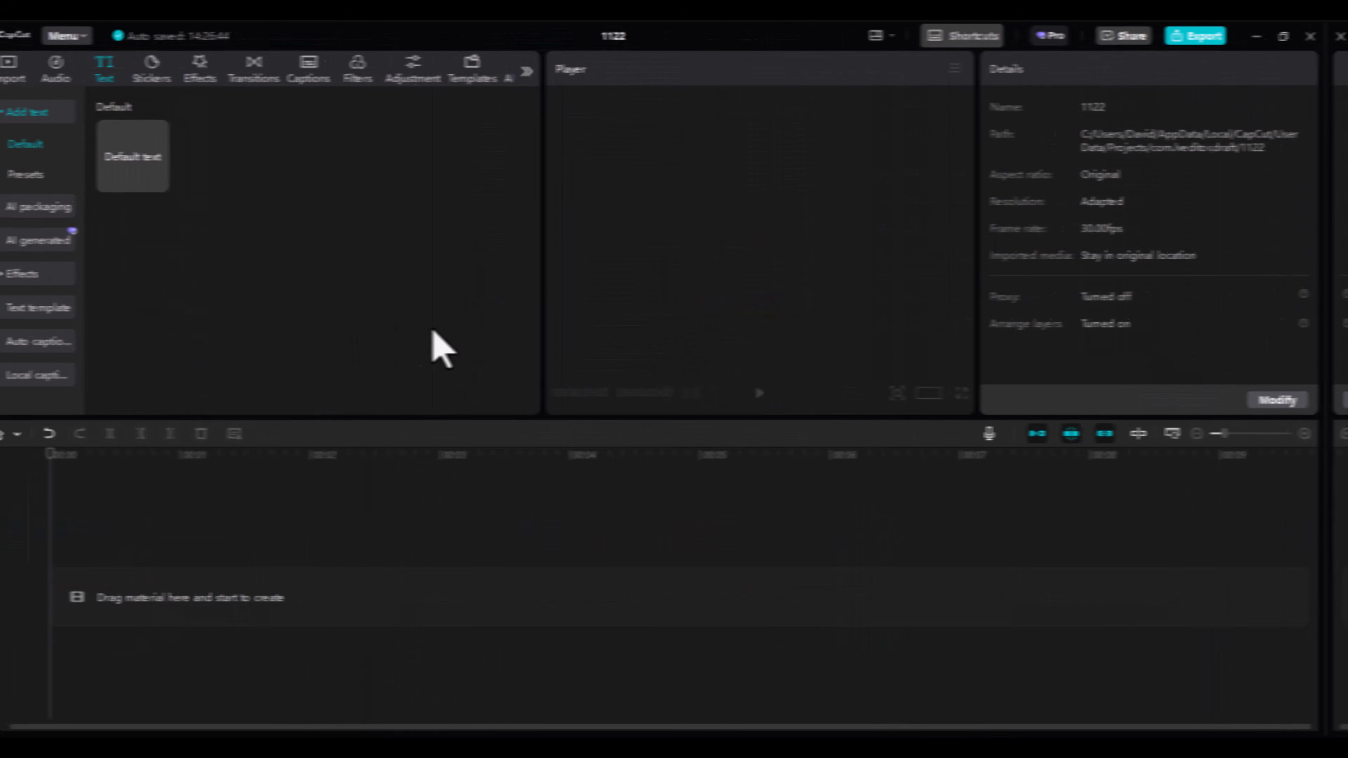
Add a default text clip to the empty timeline and change its wording to TREES
mouse_move(179, 119)
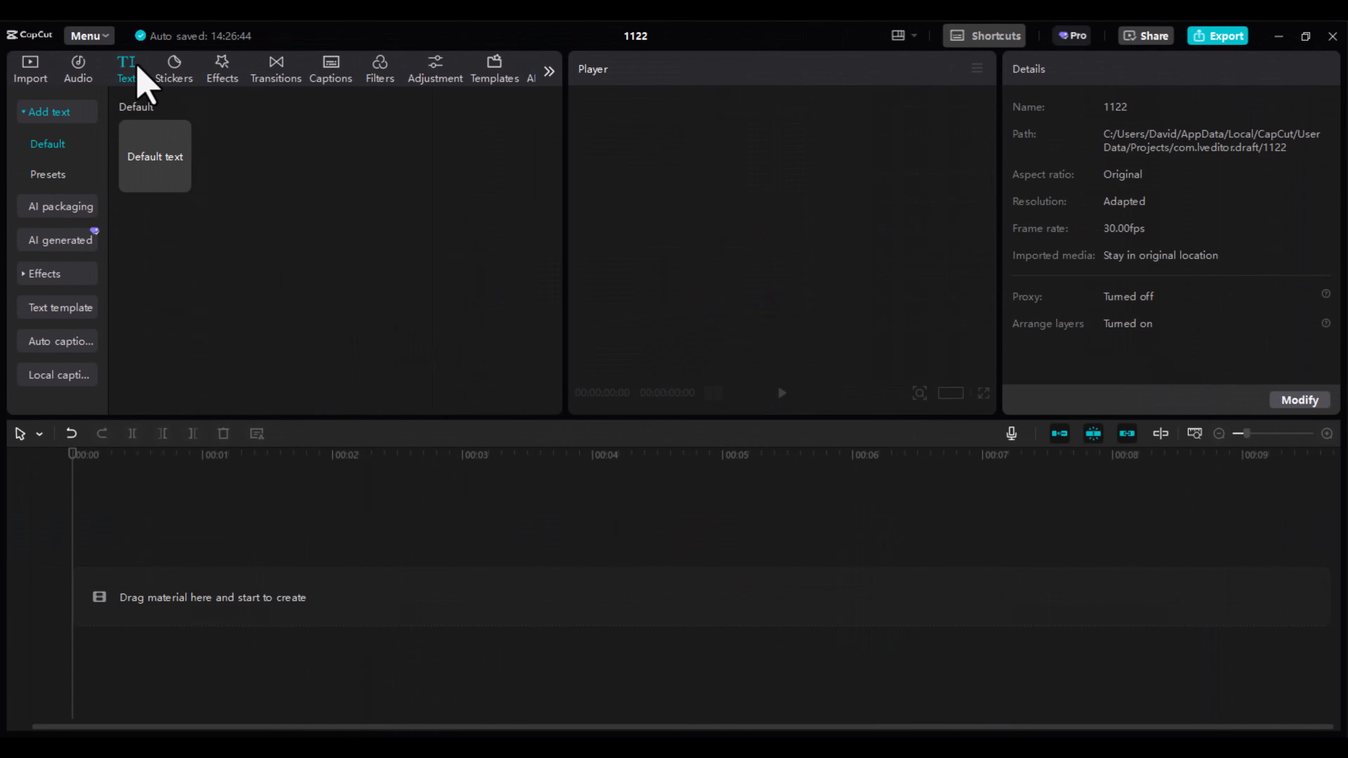
click(161, 162)
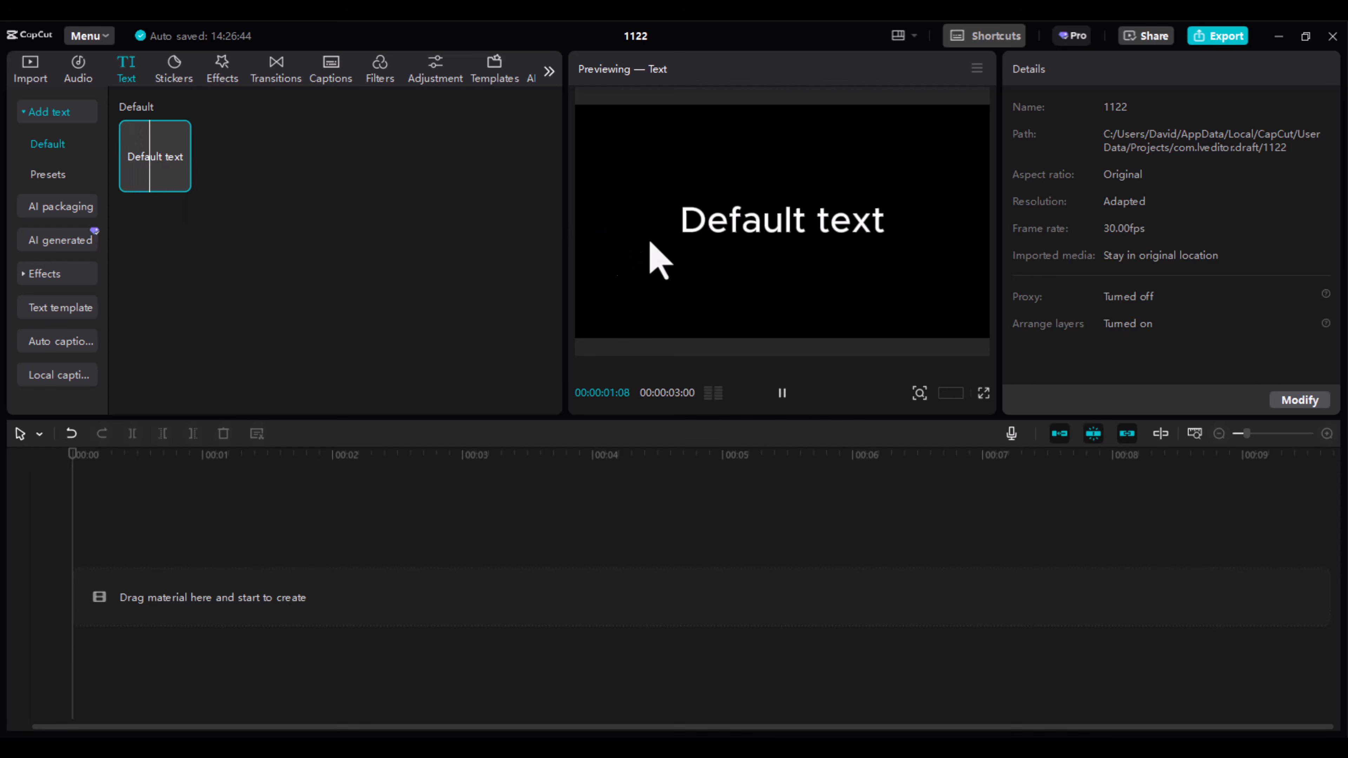
click(179, 183)
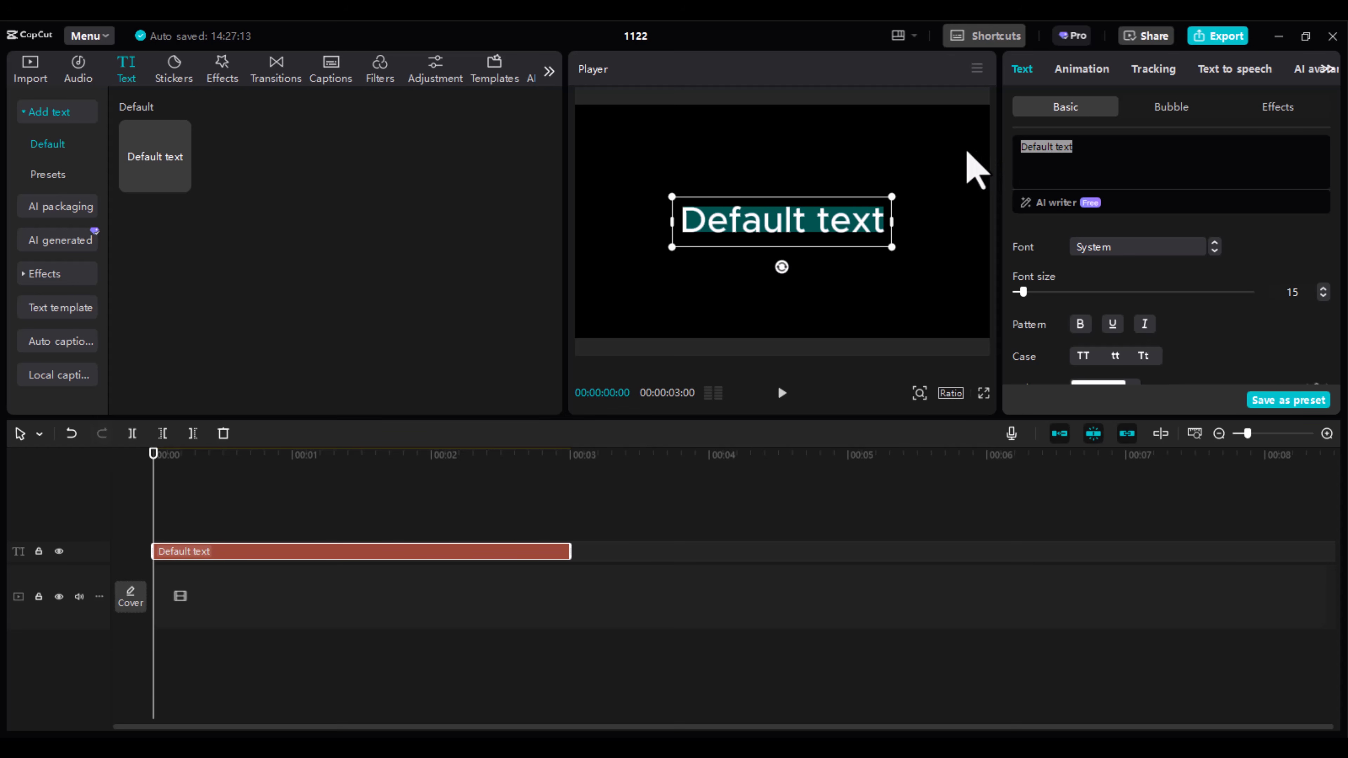
text(TREES)
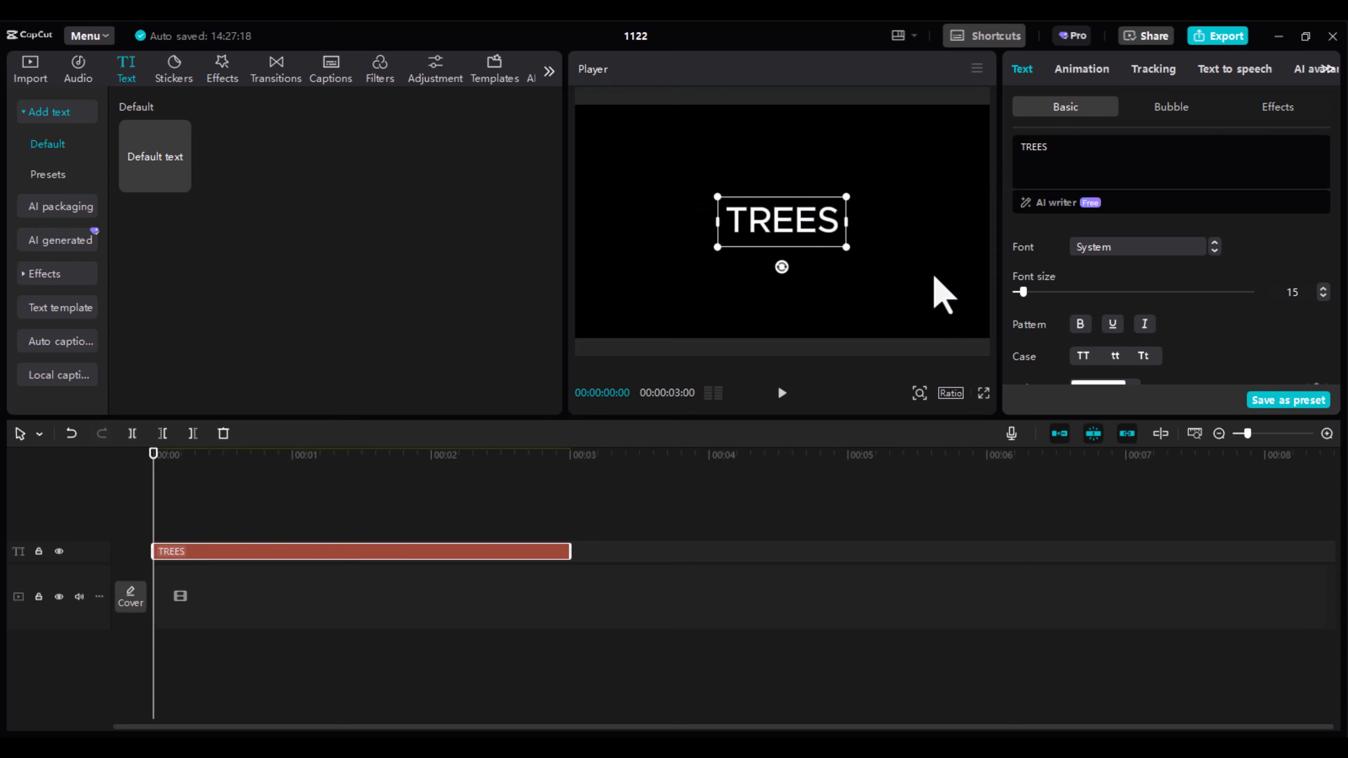
click(972, 293)
click(825, 248)
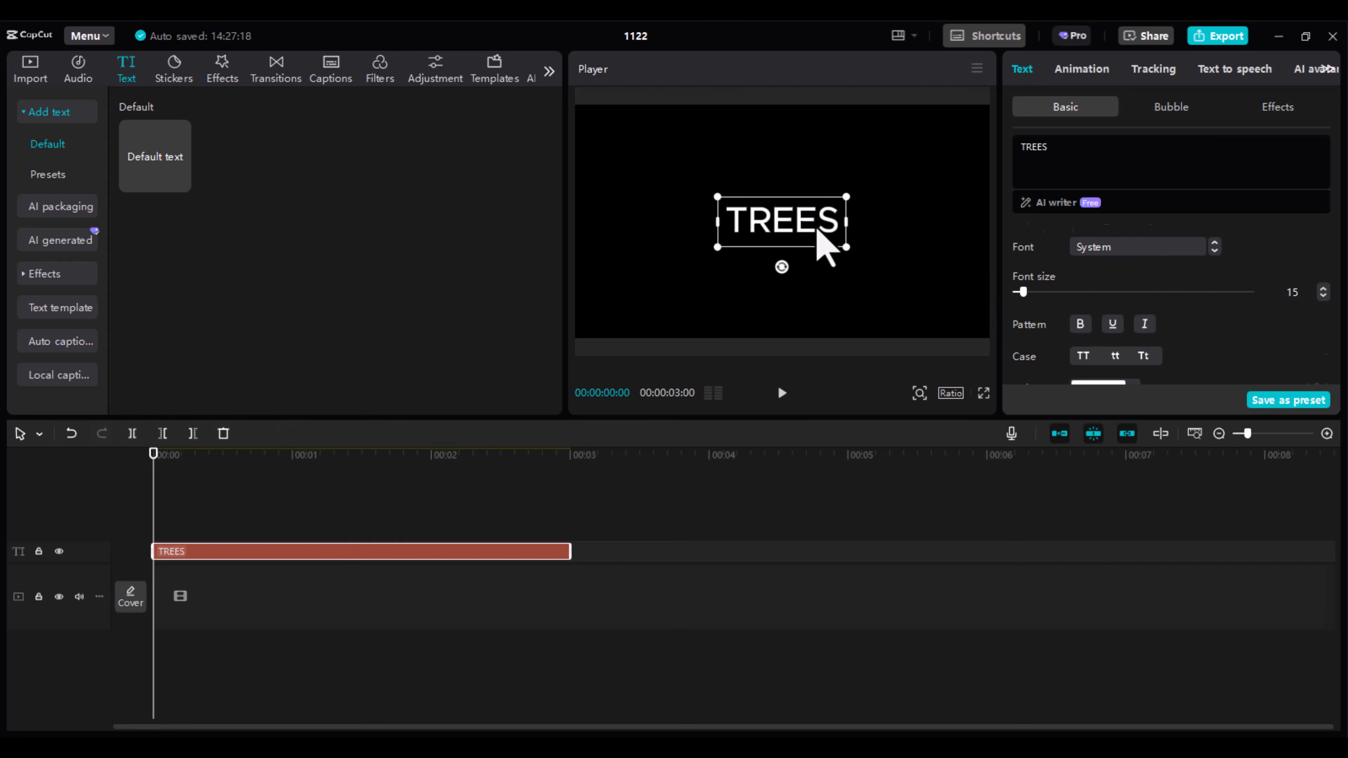
Set the TREES text's font to Steady and enlarge it to font size 48
drag(1023, 297, 1044, 298)
click(1141, 252)
click(1142, 309)
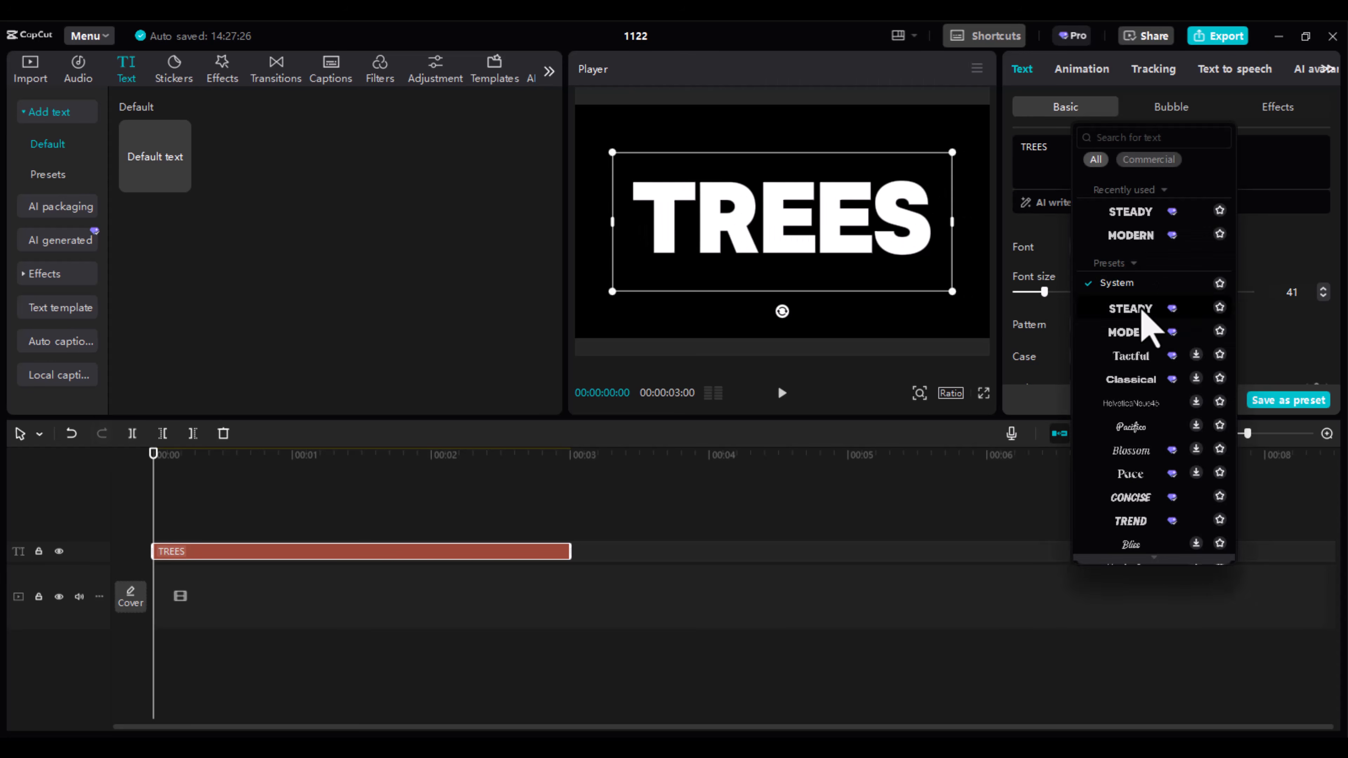
drag(1043, 296, 1049, 297)
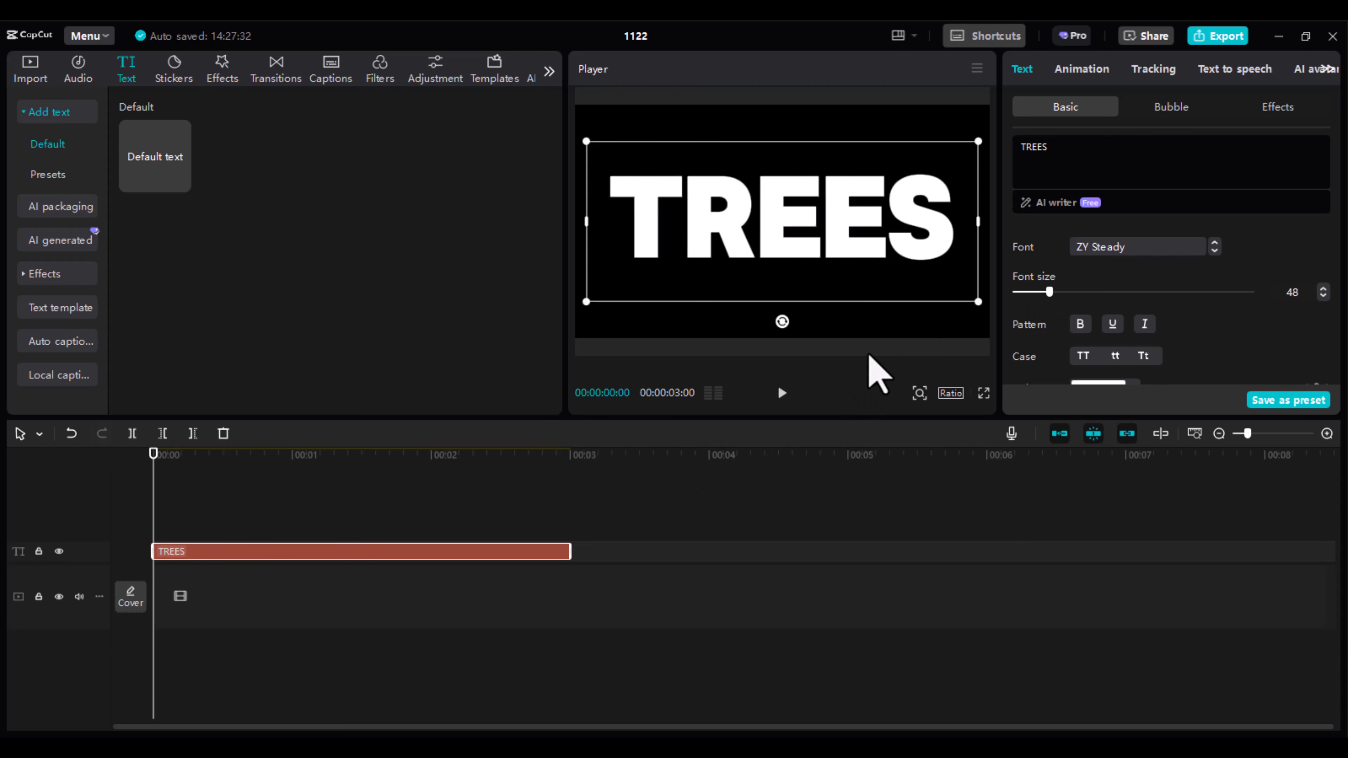
Apply the rightward blur In animation to the TREES text and scrub through the timeline to preview it
click(1081, 69)
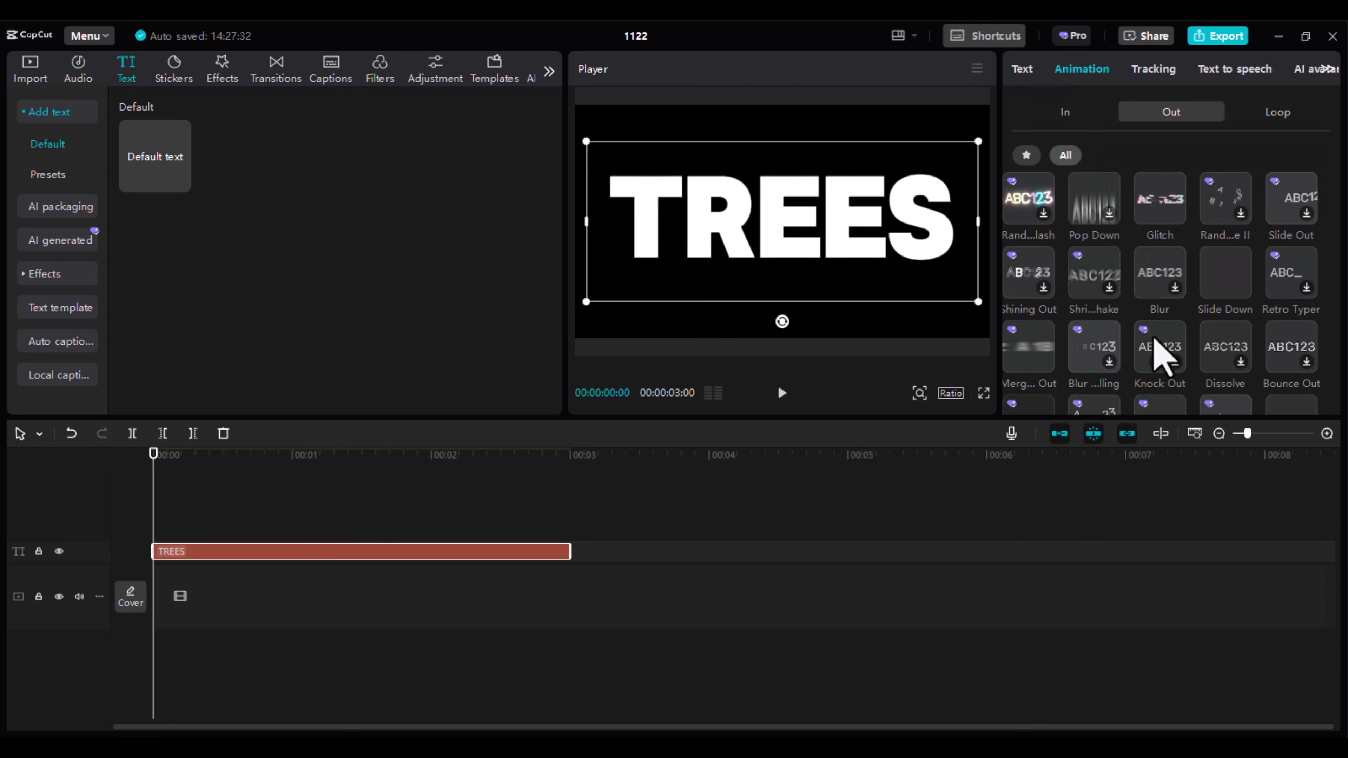
click(1057, 115)
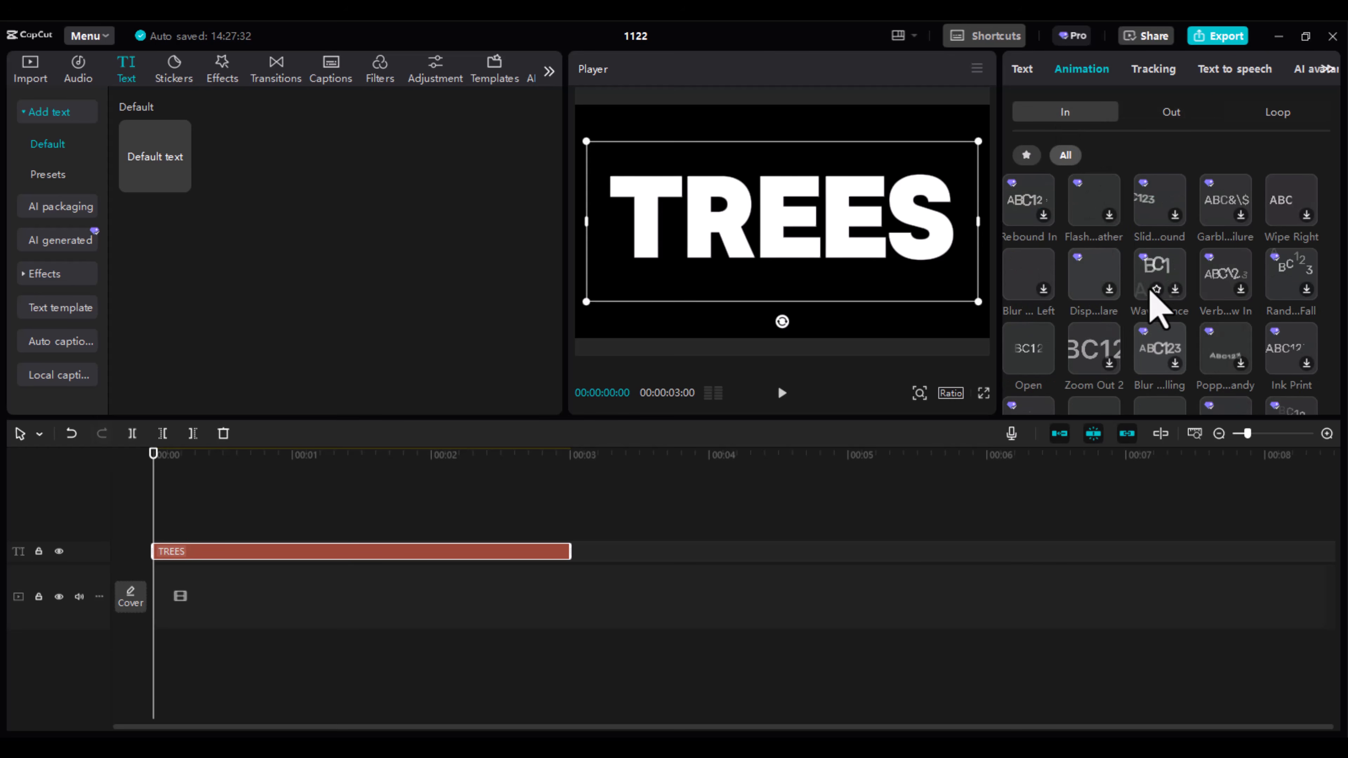
scroll(1157, 300, up, 1)
scroll(1157, 300, up, 2)
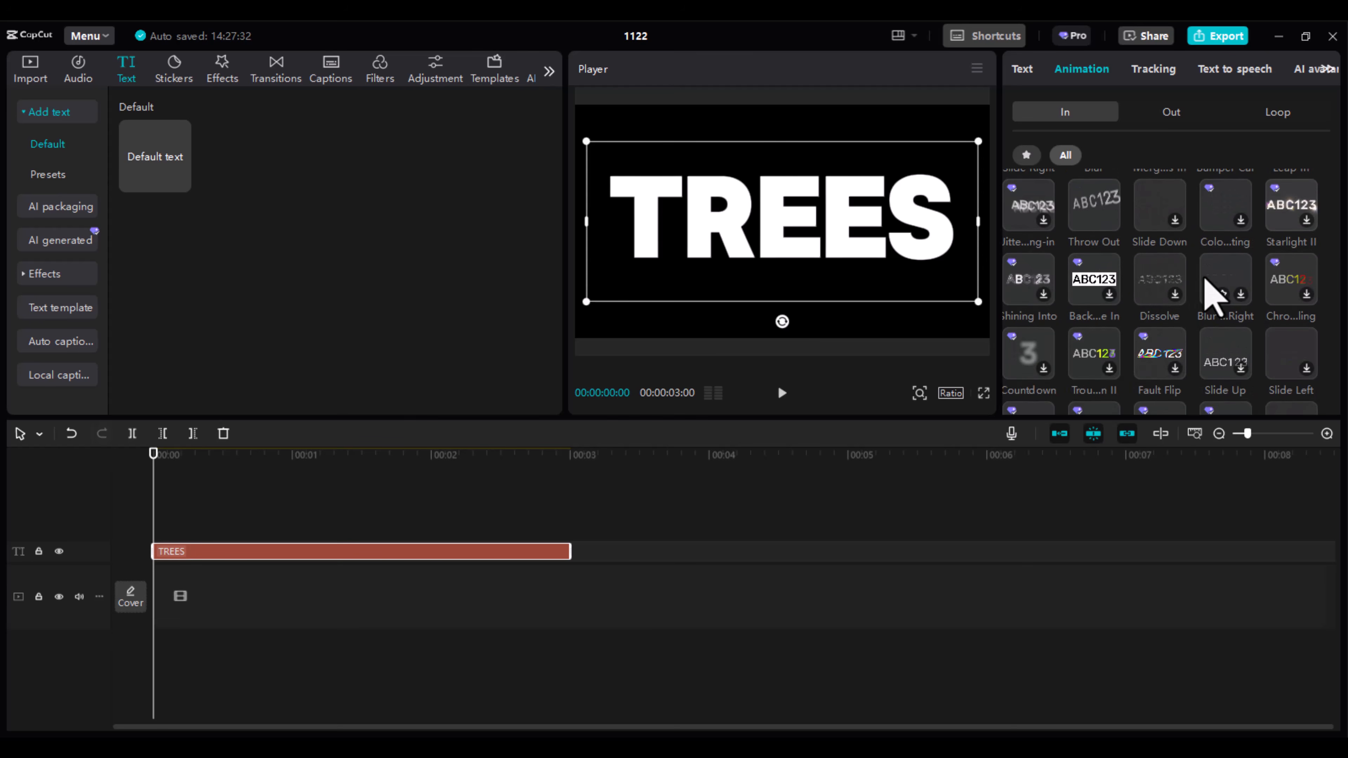
click(1240, 295)
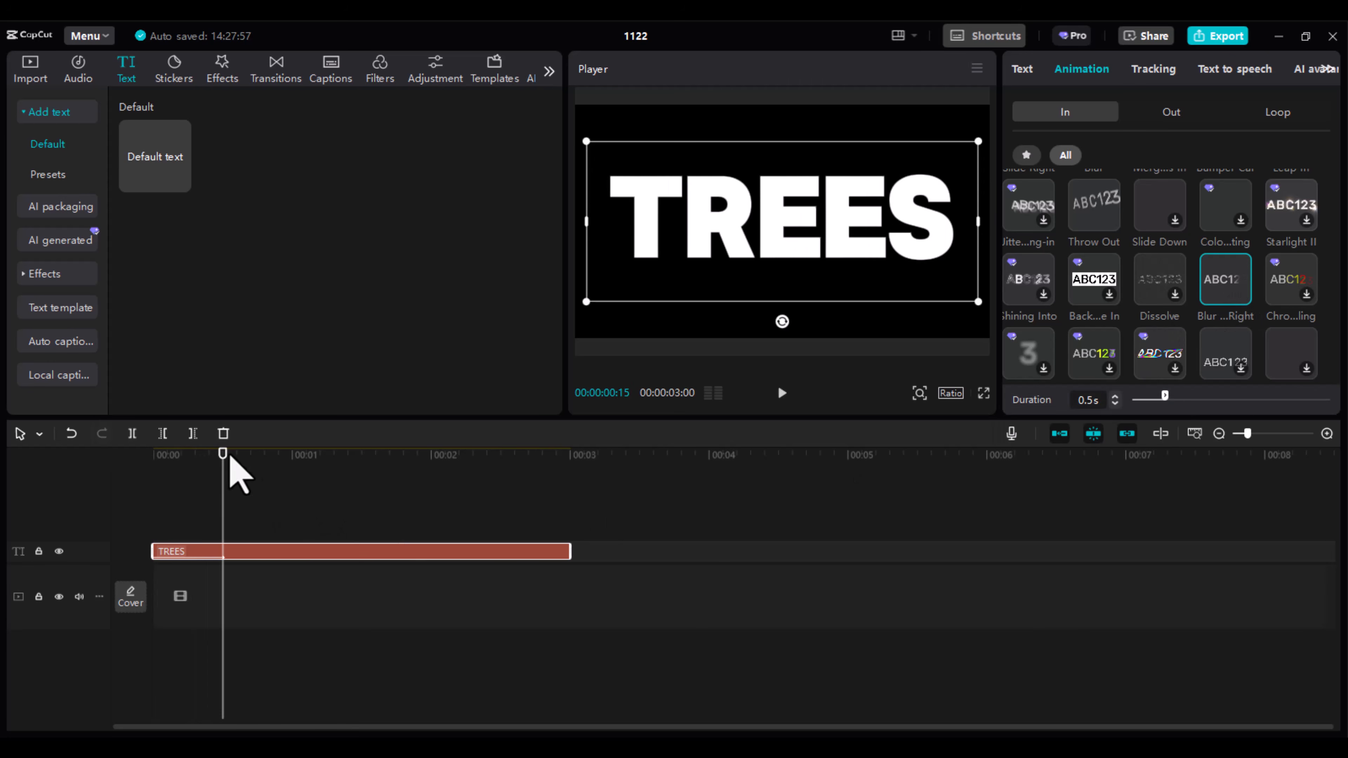
drag(204, 475, 366, 491)
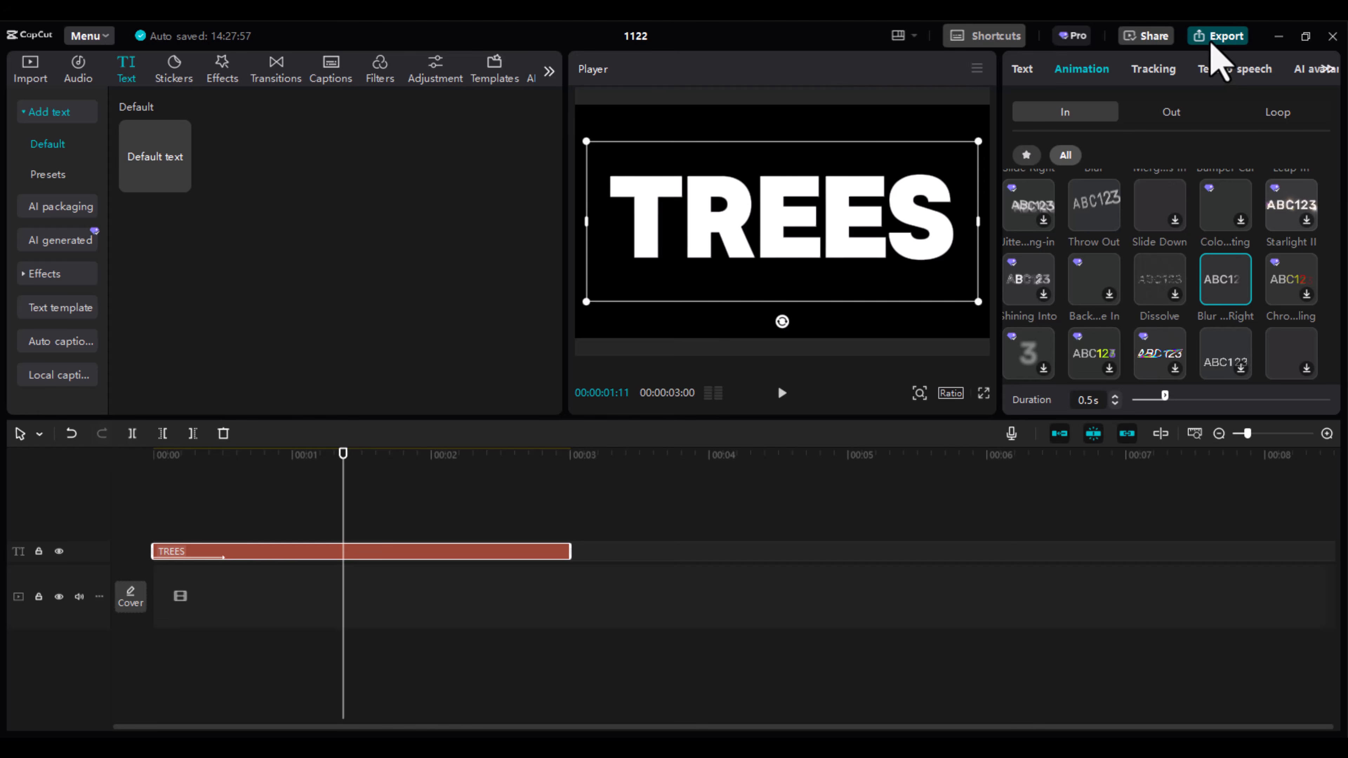
Export the TREES title as 1122(2).mp4 at 1080P and 30fps, and close the export dialog
click(1219, 36)
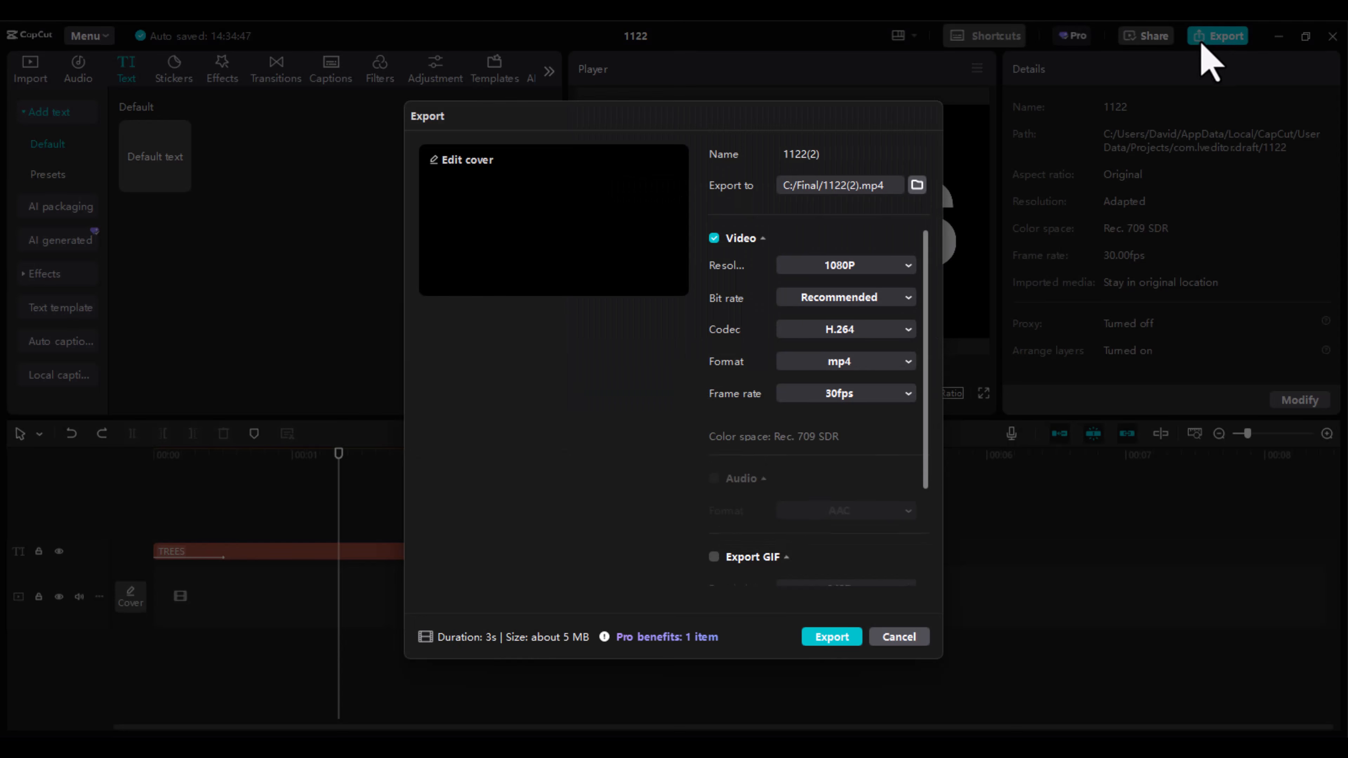
click(828, 640)
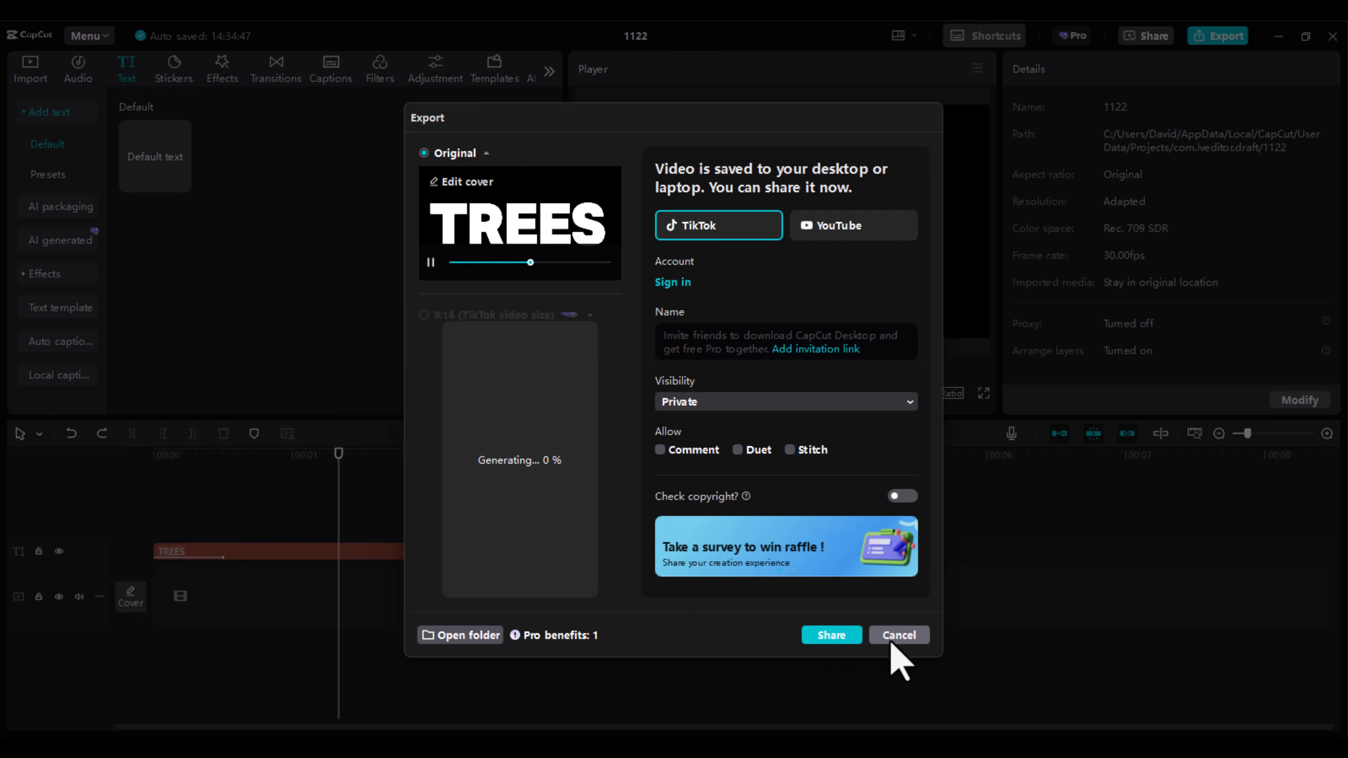
click(898, 637)
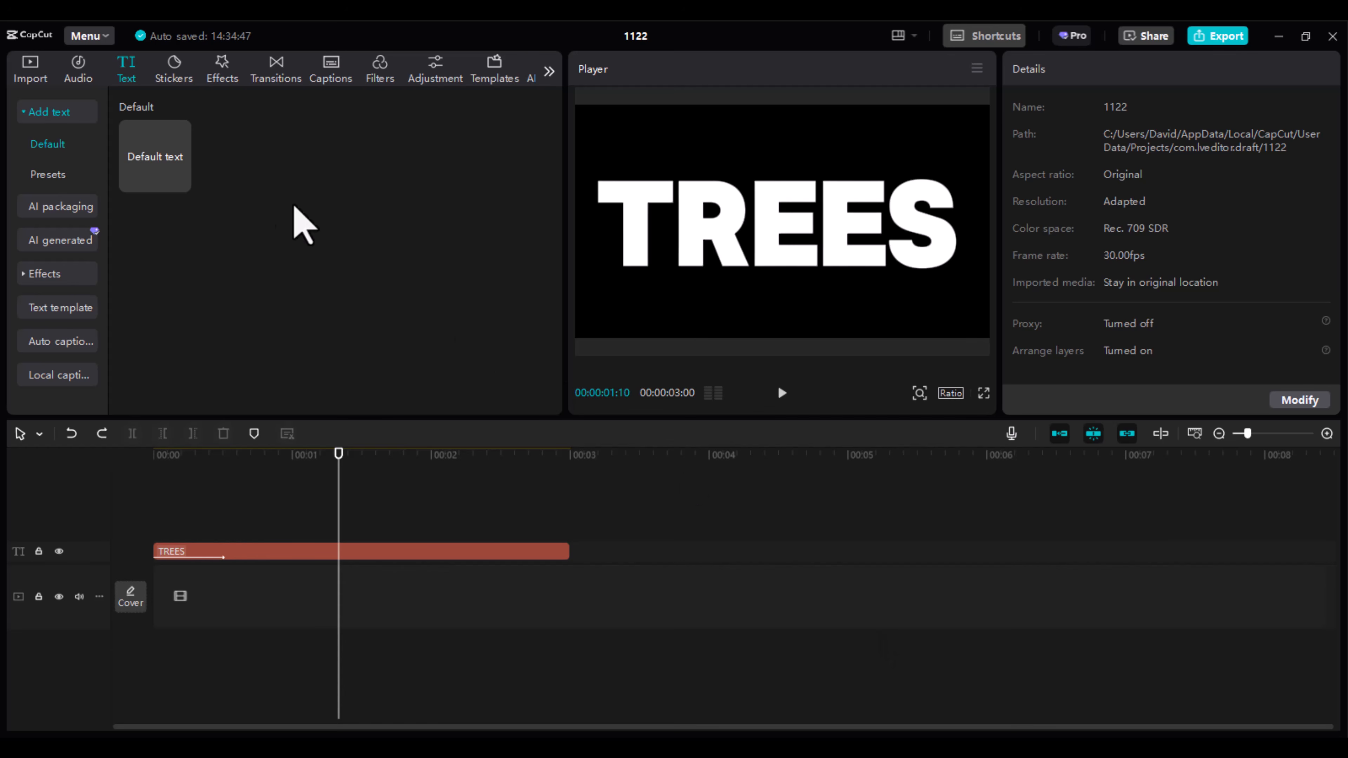
Add the green forest video from the TREES stock search to the main track beneath the title
click(33, 75)
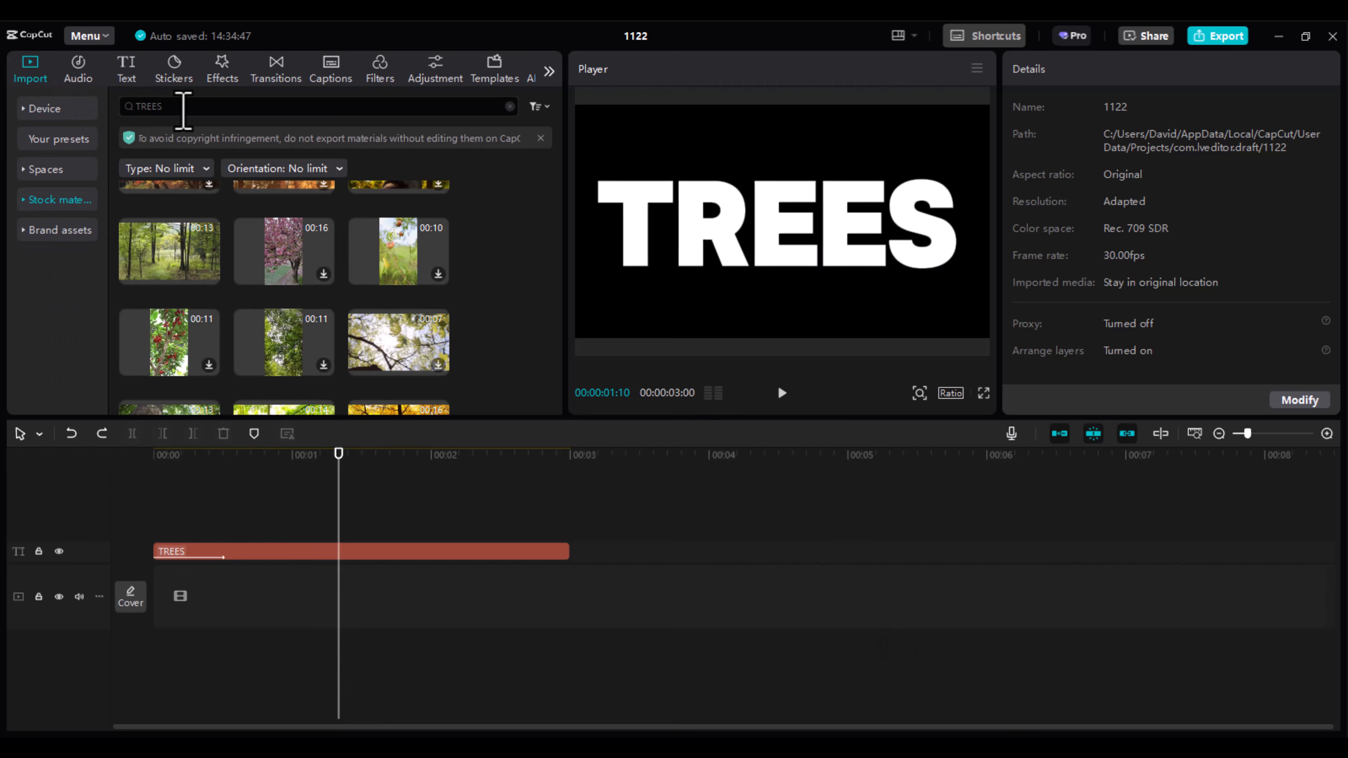
click(181, 264)
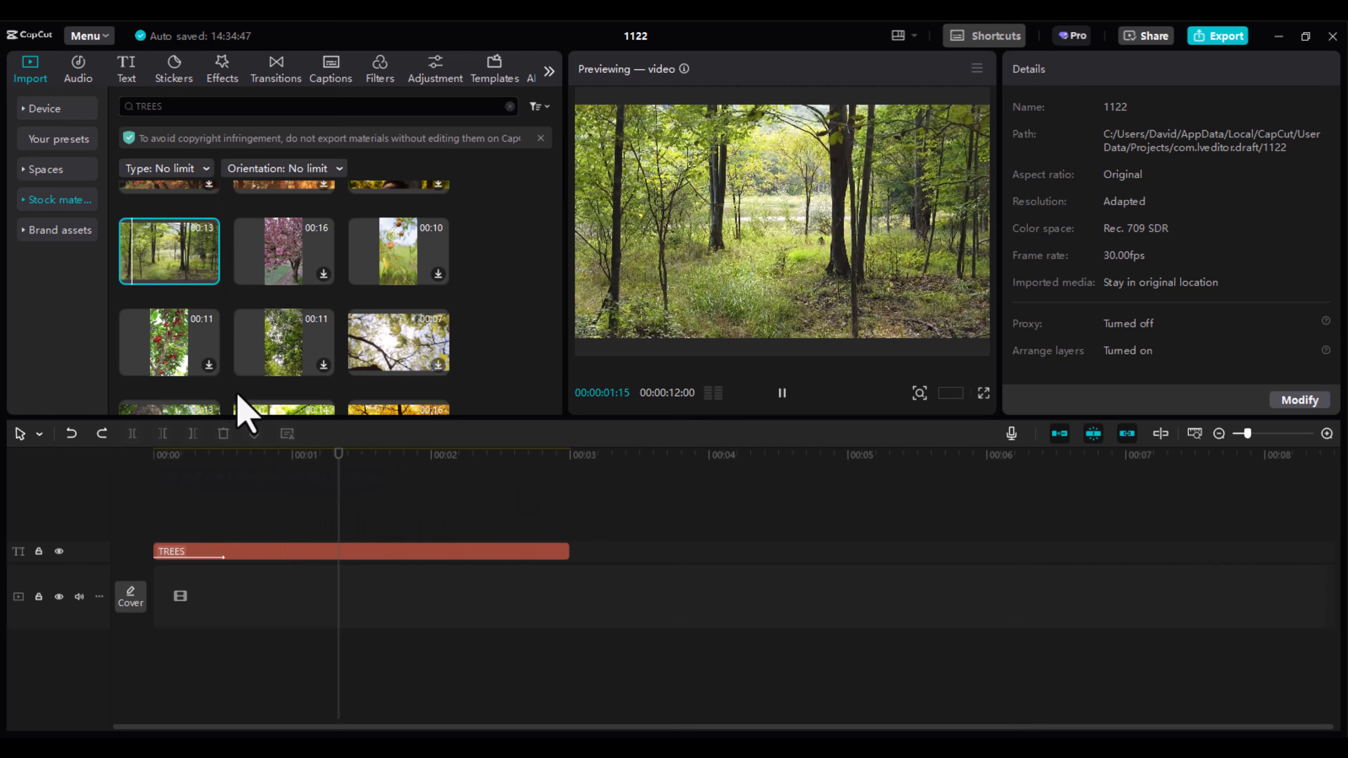
click(208, 274)
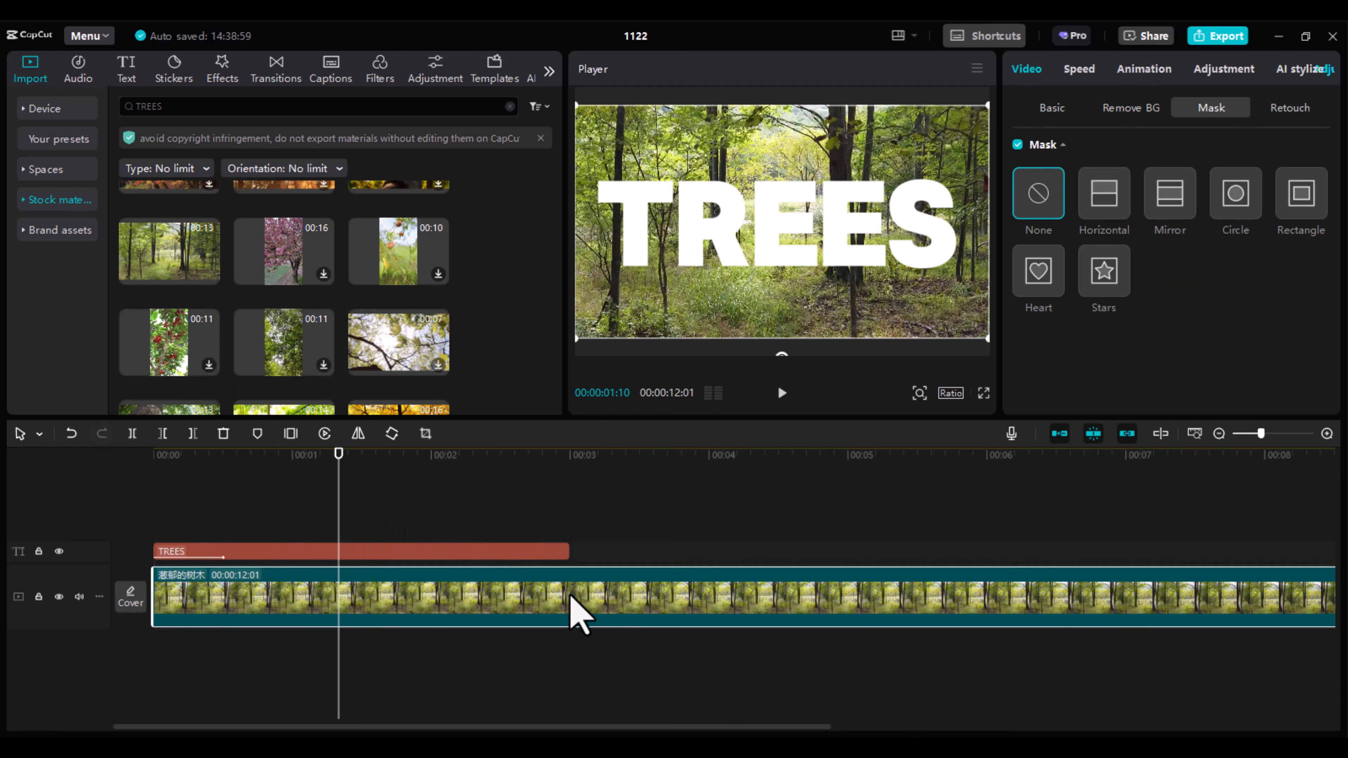
Split the forest clip at 00:00:03:00, where the TREES text ends, and delete the remainder
click(570, 467)
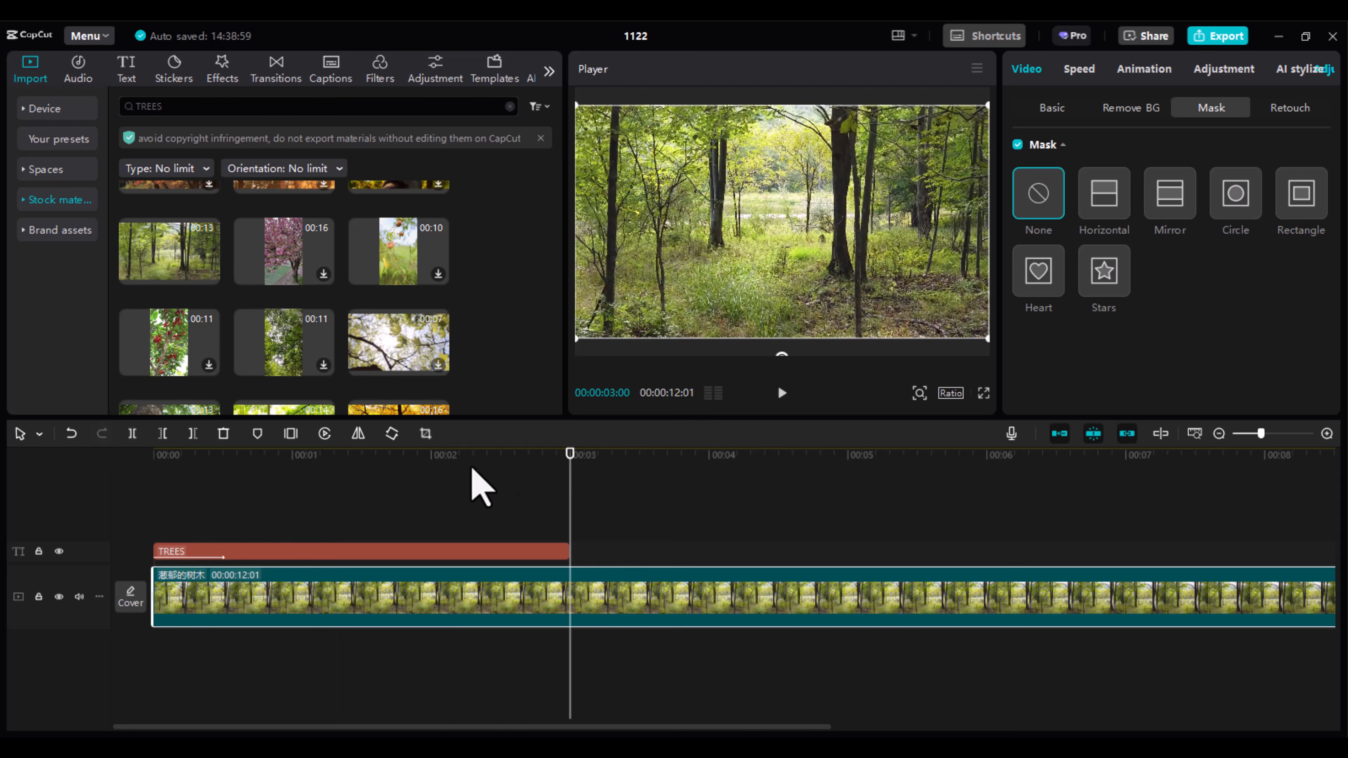
click(132, 433)
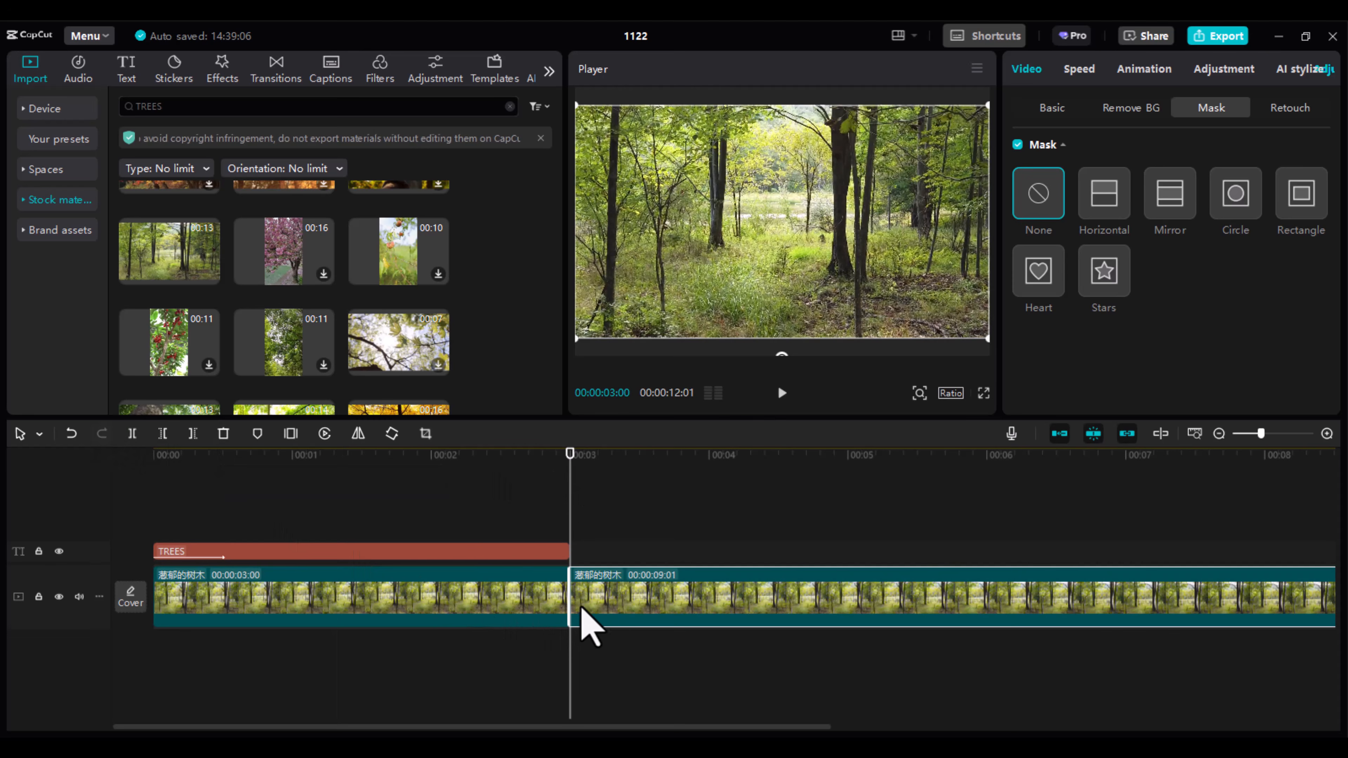
key(Delete)
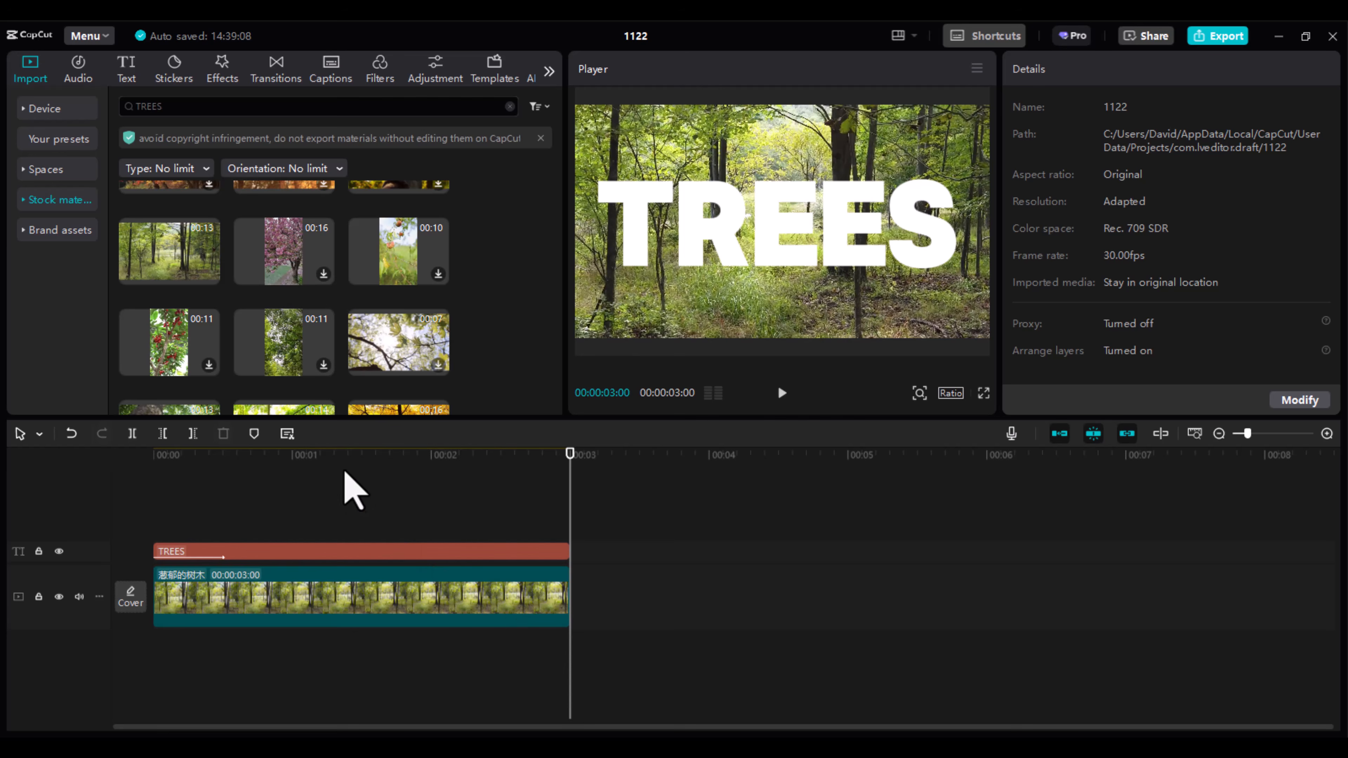
Examine the Blend settings available for the TREES text clip
drag(342, 467, 294, 486)
click(323, 553)
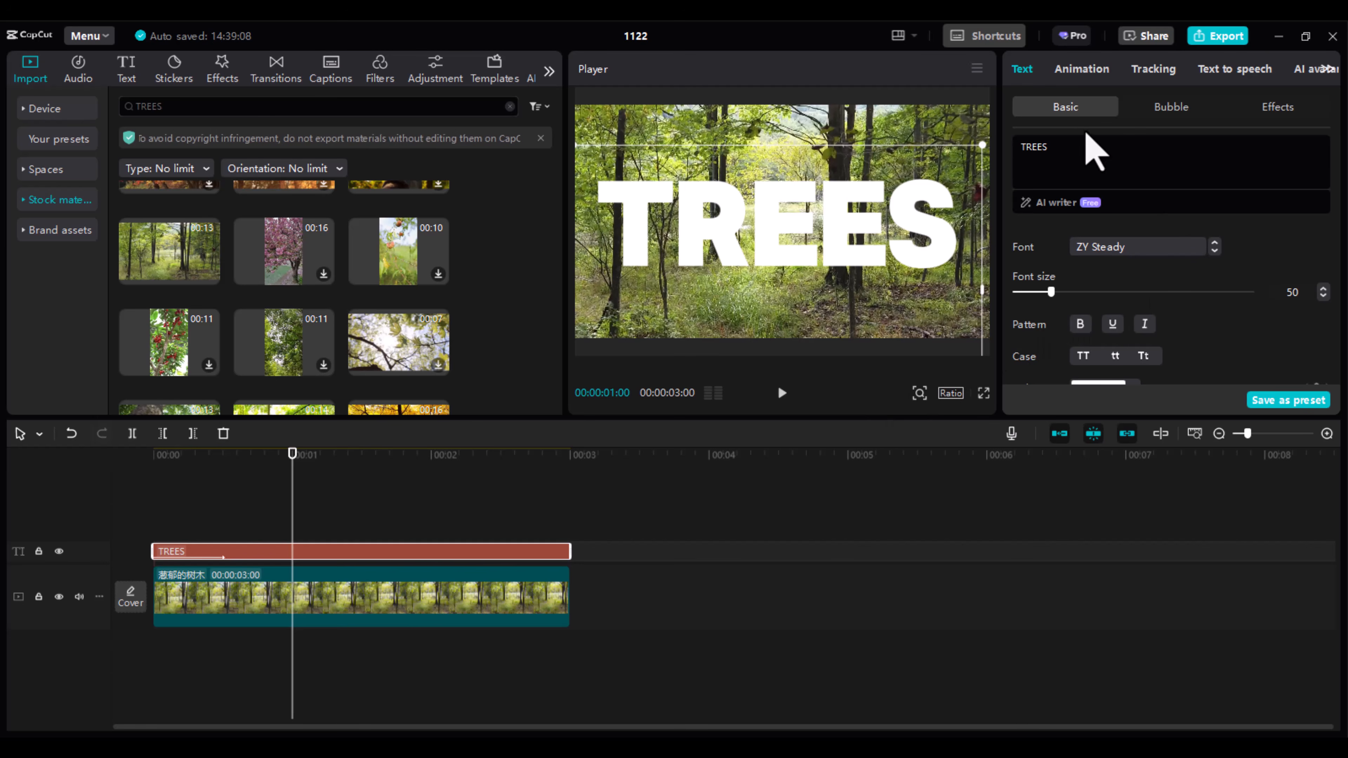
scroll(1167, 313, down, 5)
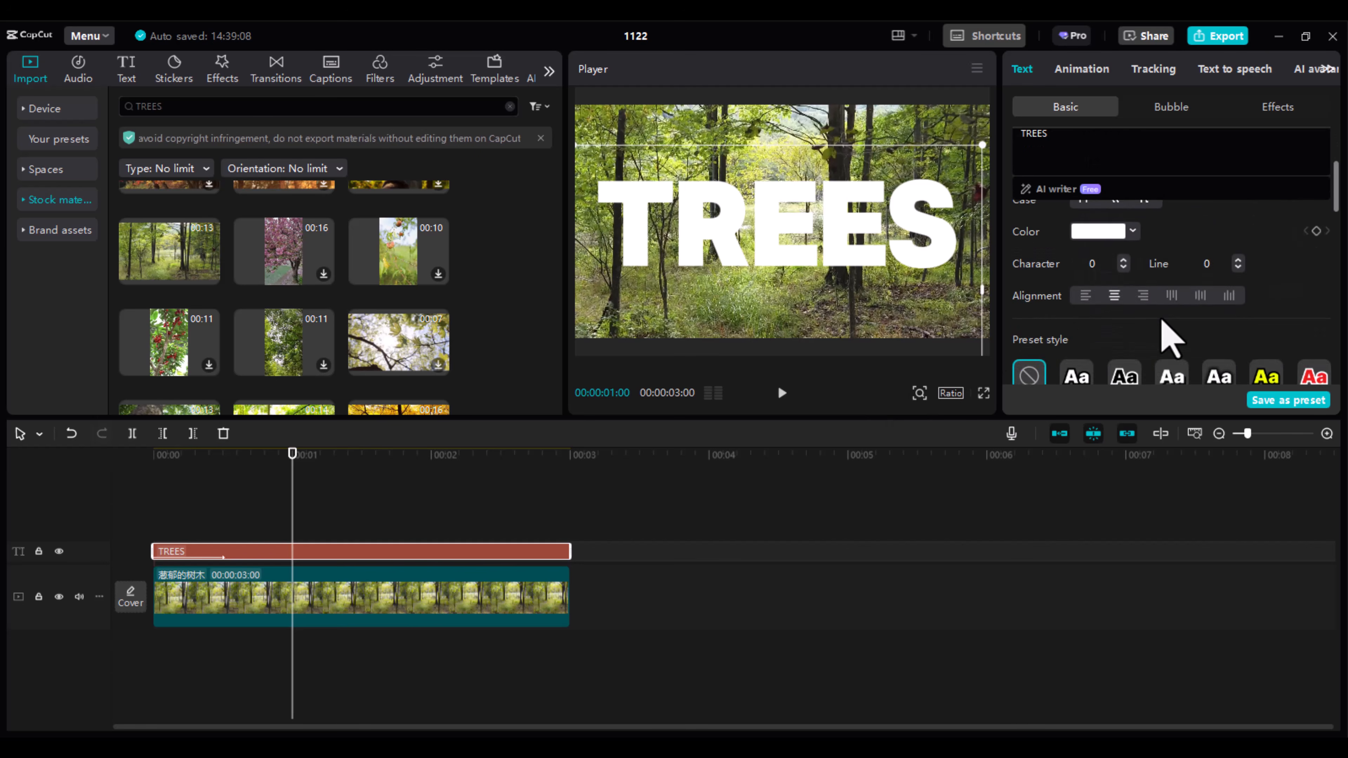
scroll(1163, 335, down, 4)
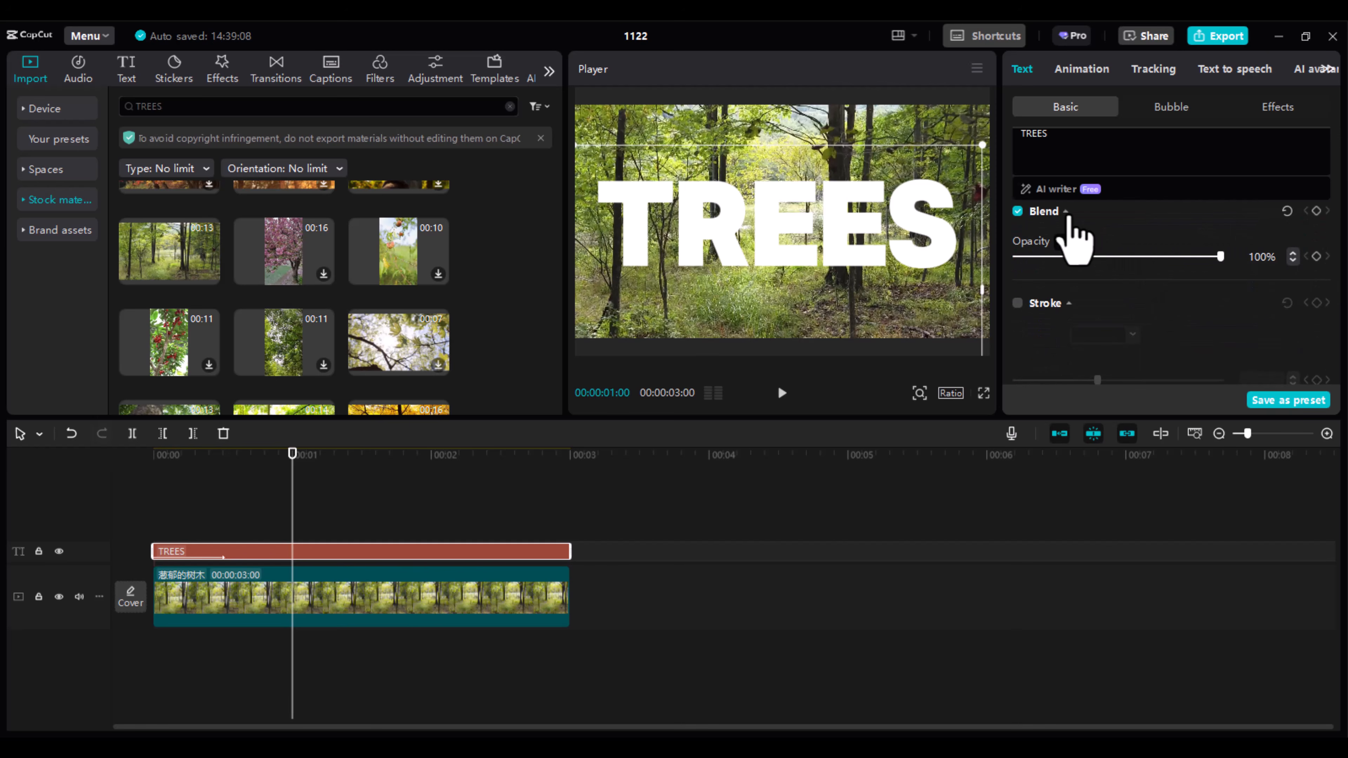
click(1067, 212)
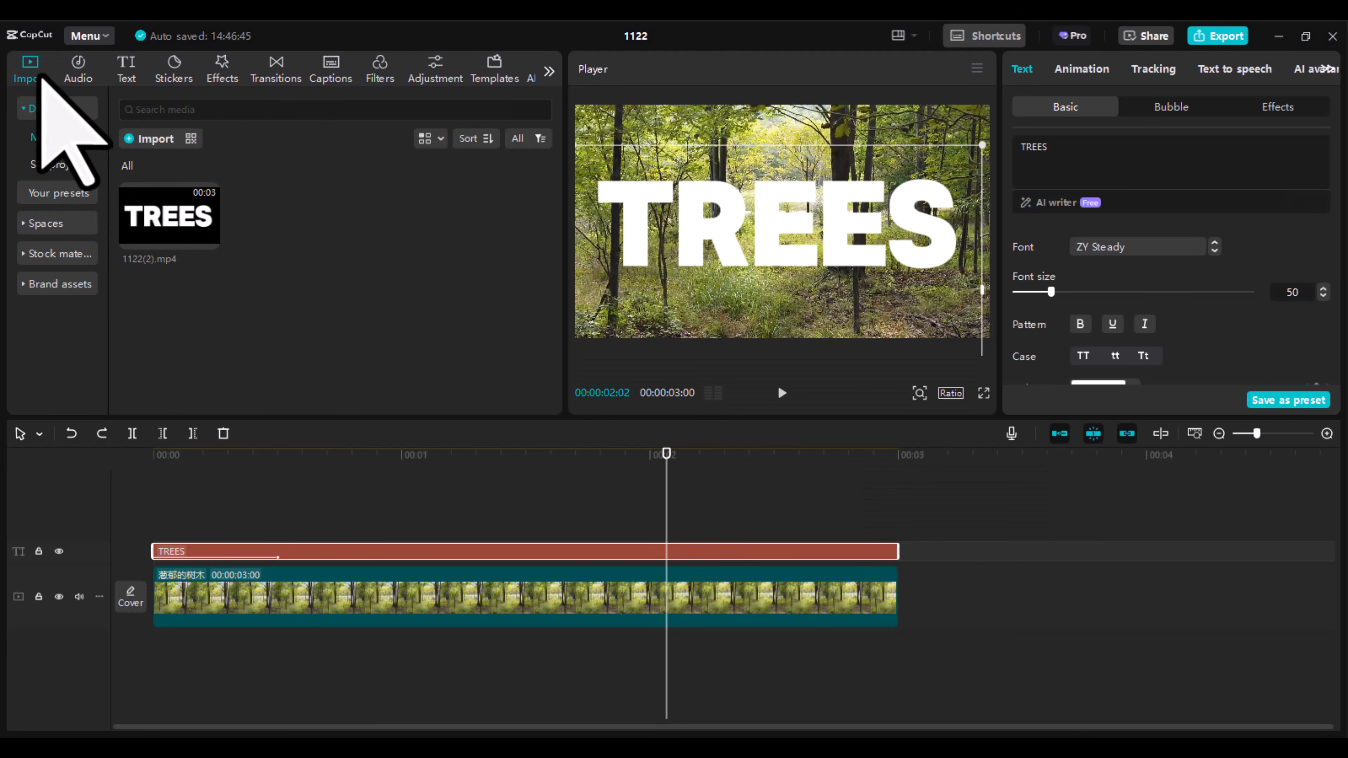
Place the exported 1122(2).mp4 above the forest clip from the timeline's start and delete the original TREES text clip
mouse_move(169, 229)
drag(169, 229, 211, 555)
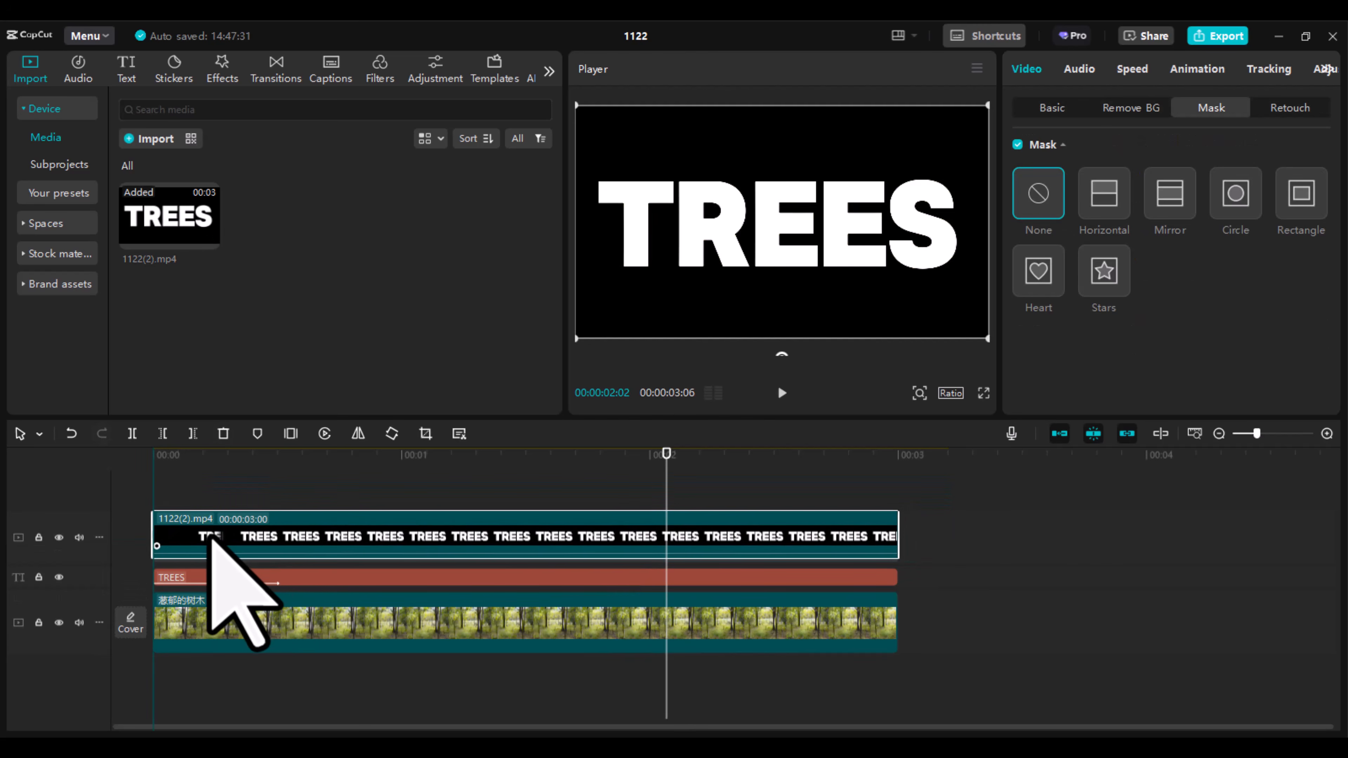
click(265, 580)
key(Delete)
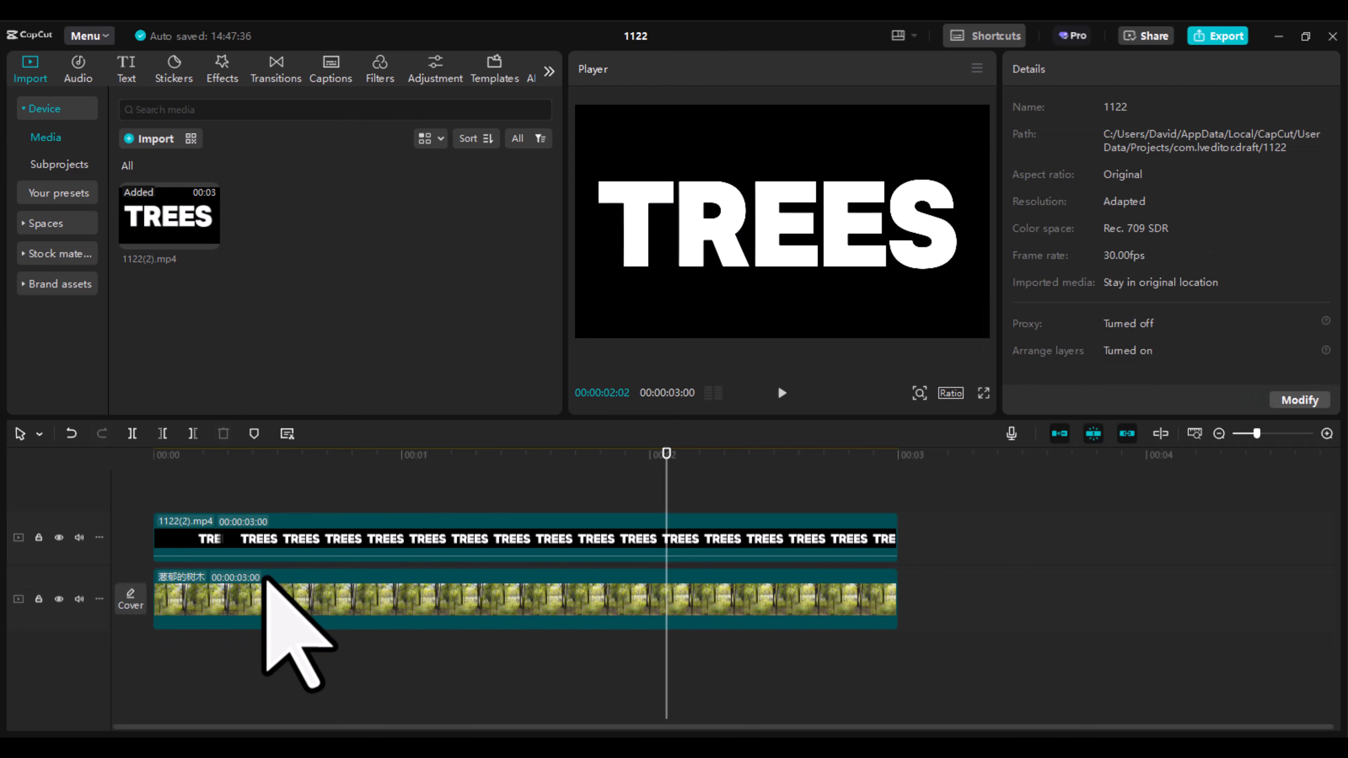
Set the blend mode of the 1122(2).mp4 clip to Multiply
click(237, 467)
drag(227, 485, 319, 525)
click(371, 538)
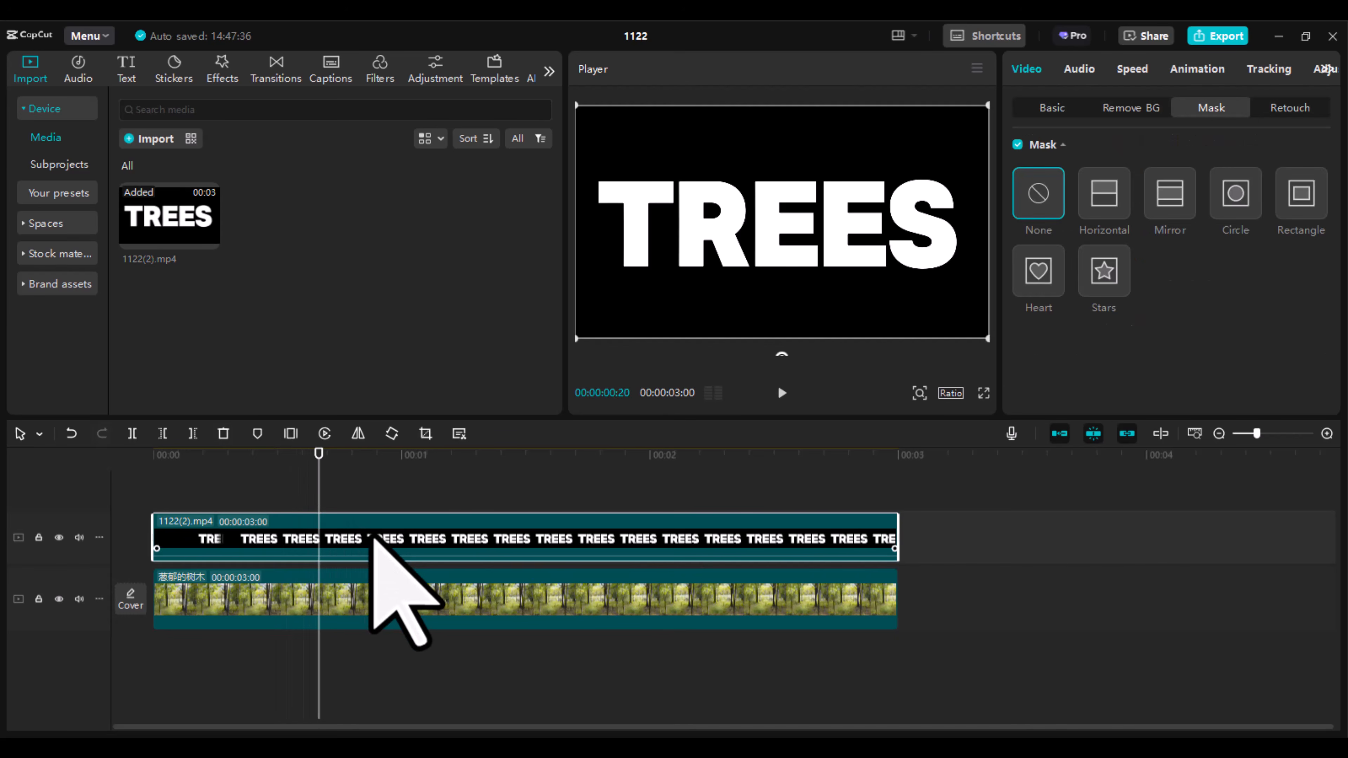
click(1070, 114)
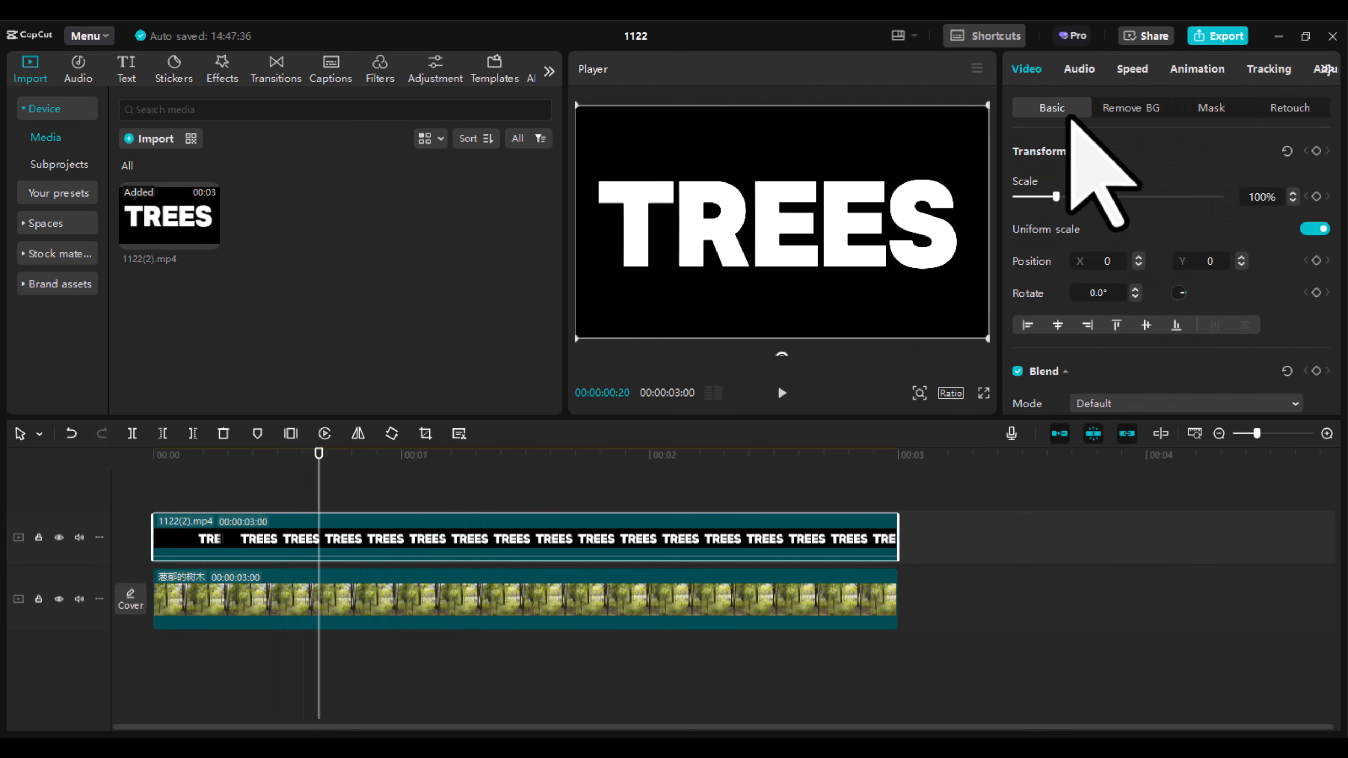
scroll(1128, 323, down, 1)
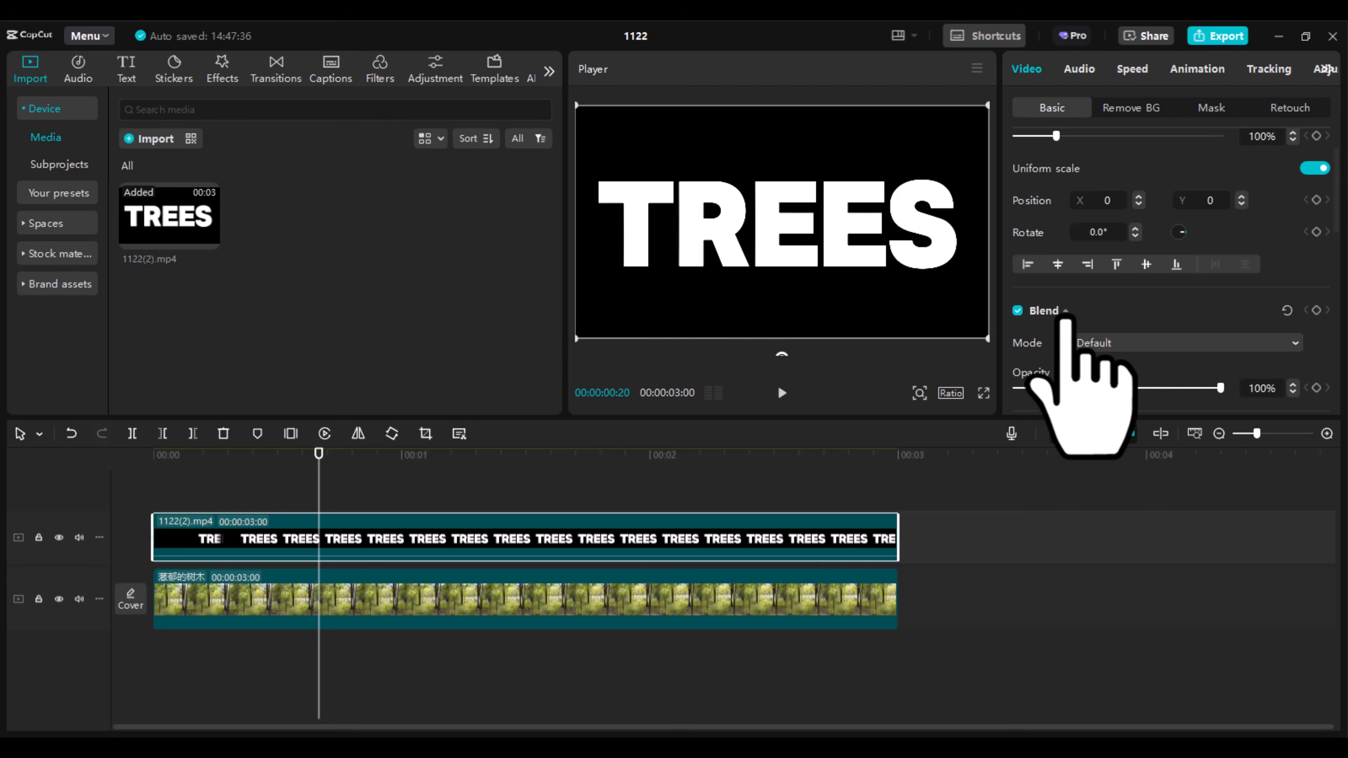
click(1148, 342)
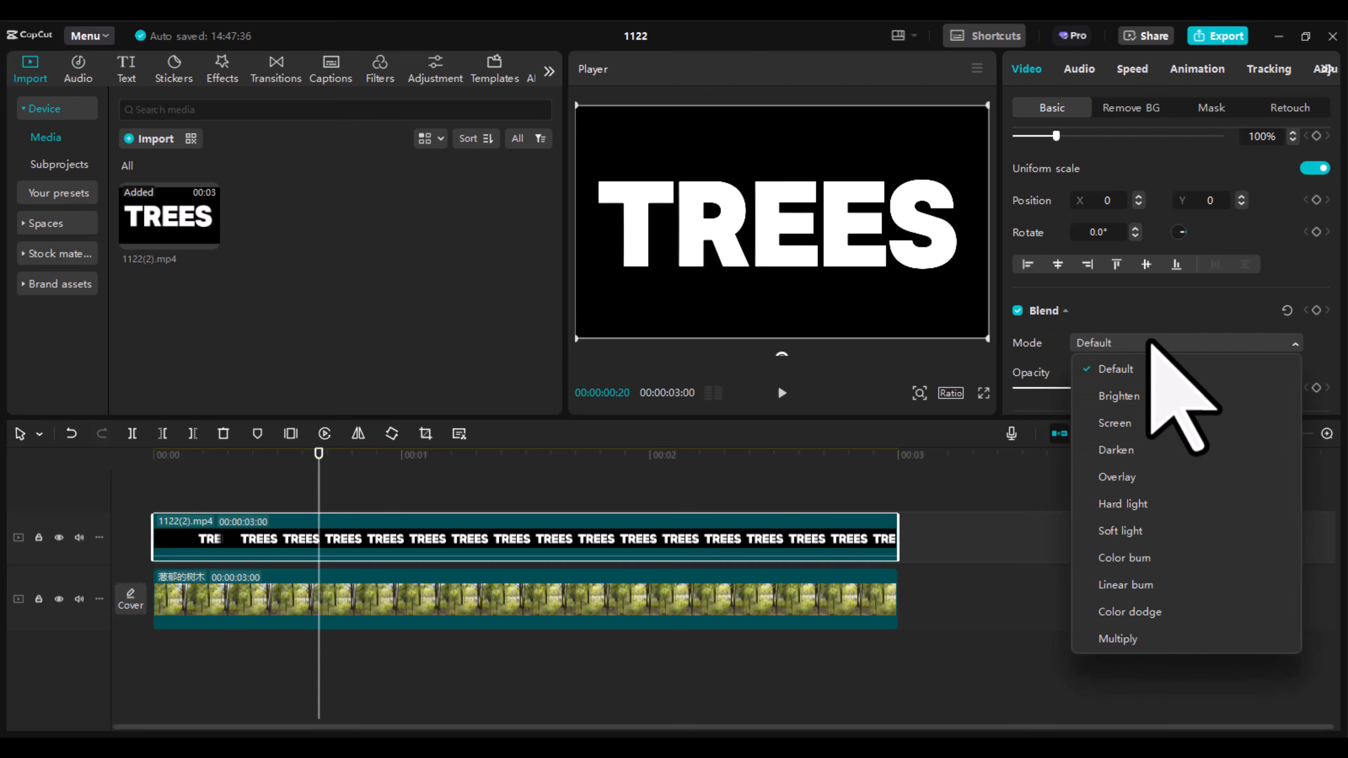
click(1121, 640)
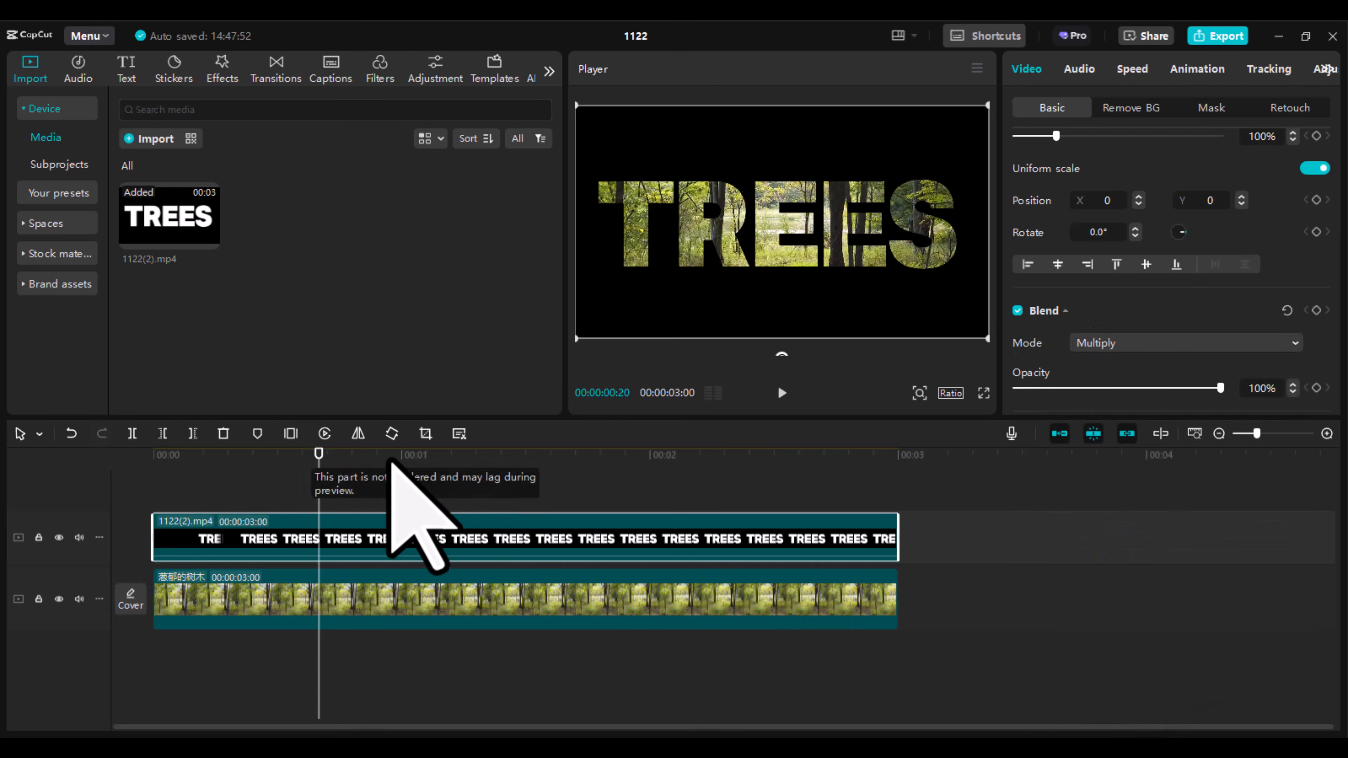
Play the TREES composite from the start and pause it at about two seconds
drag(324, 482, 136, 457)
key(space)
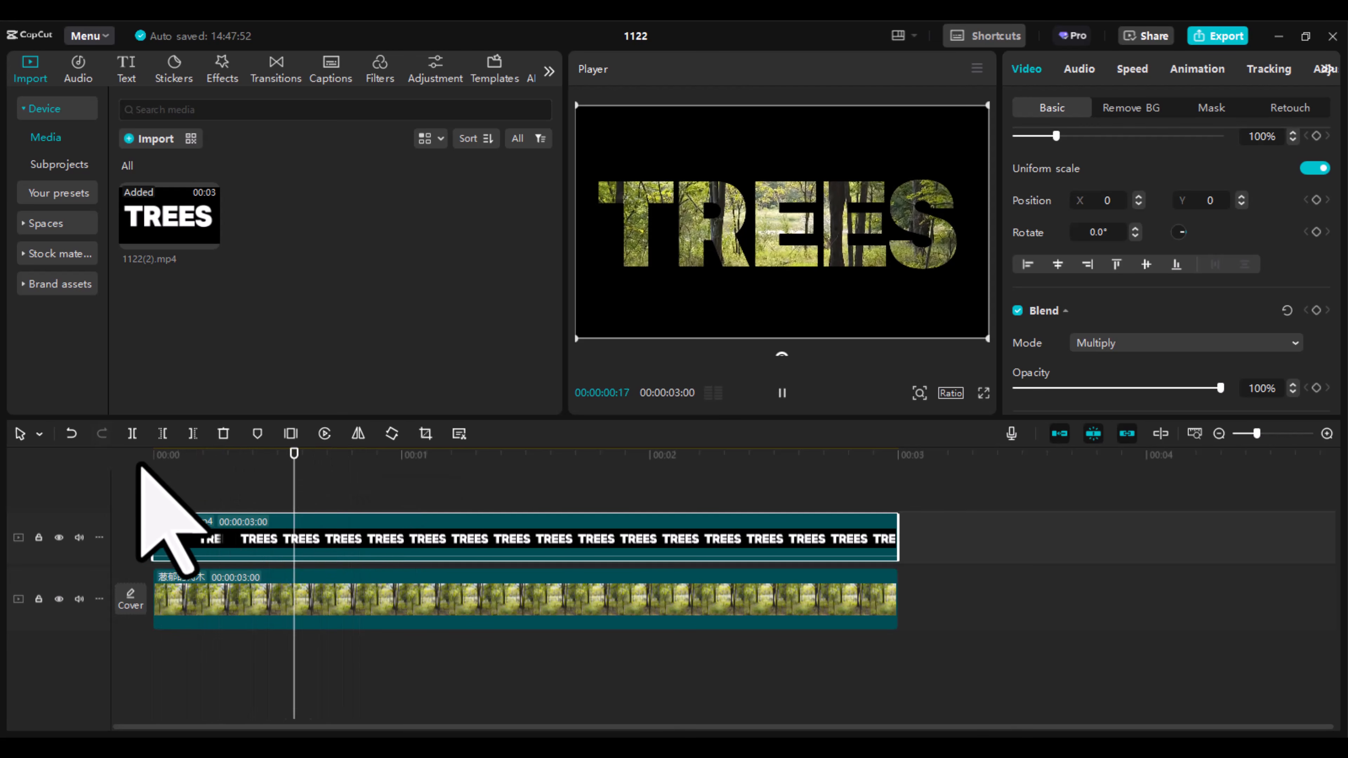
key(space)
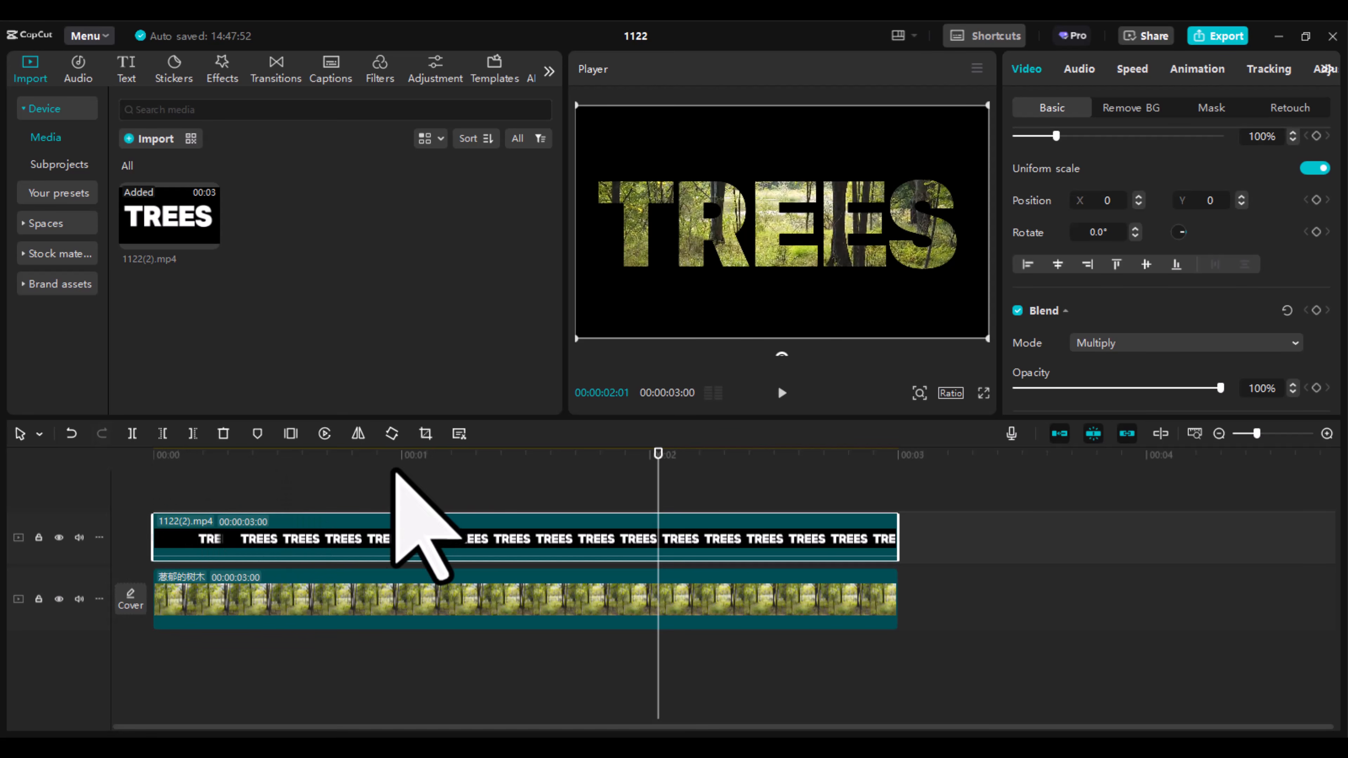
Apply a Mirror mask to the 1122(2).mp4 clip and narrow it around the TREES text to size 470
drag(412, 454, 478, 531)
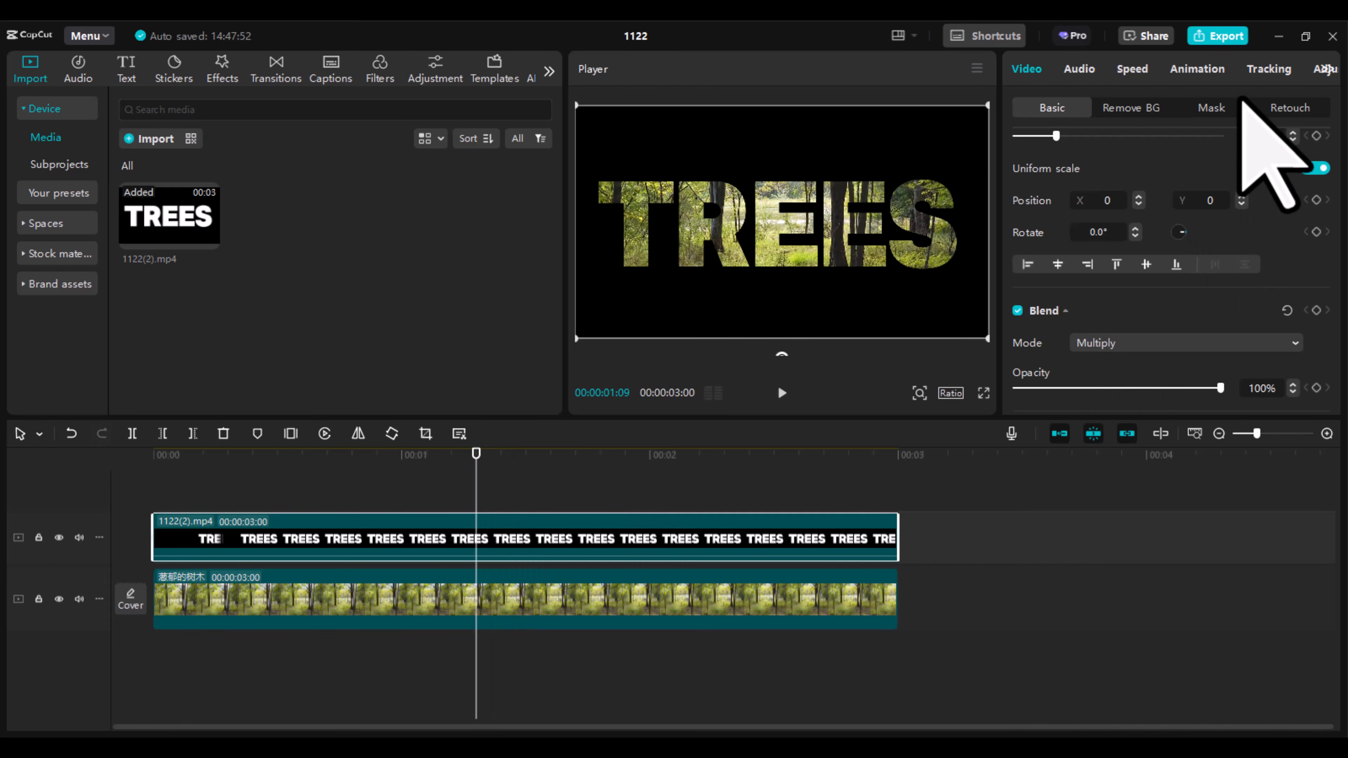
click(1213, 111)
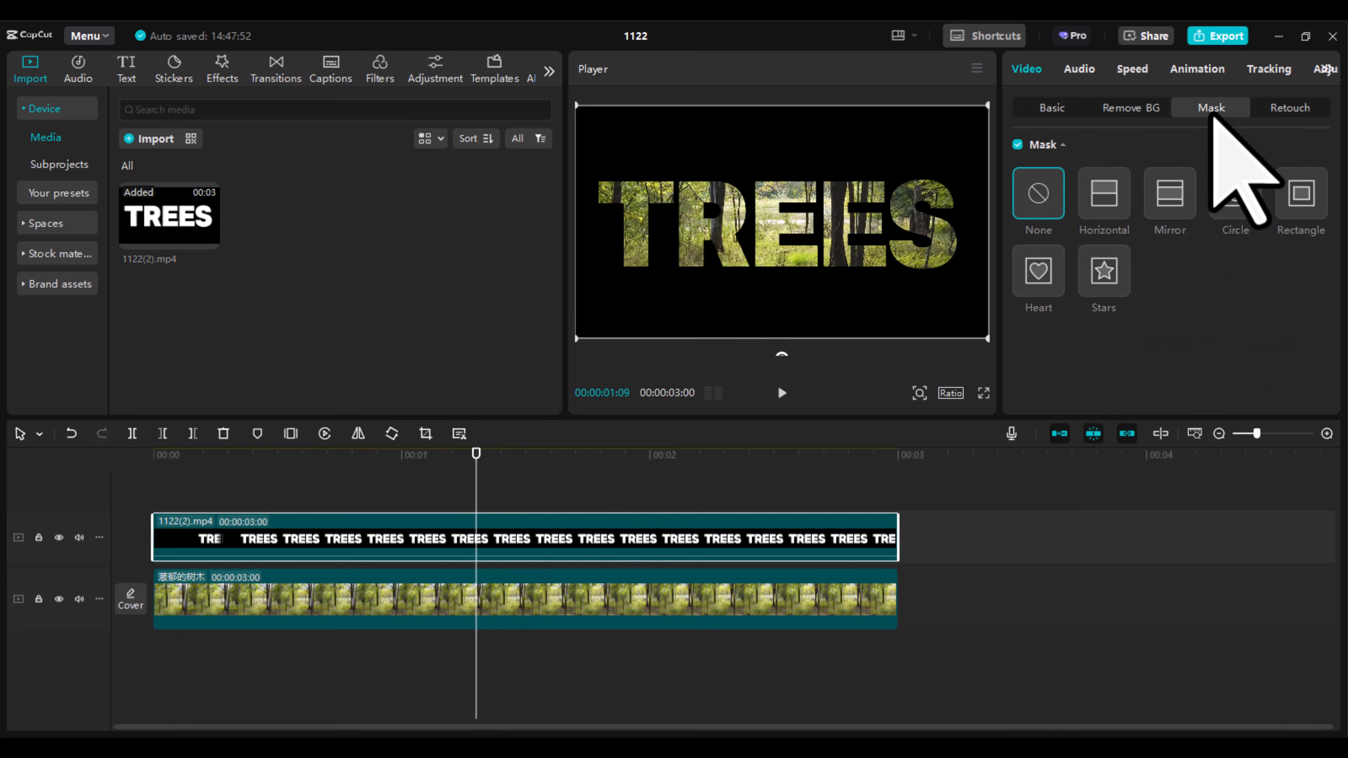
click(1169, 208)
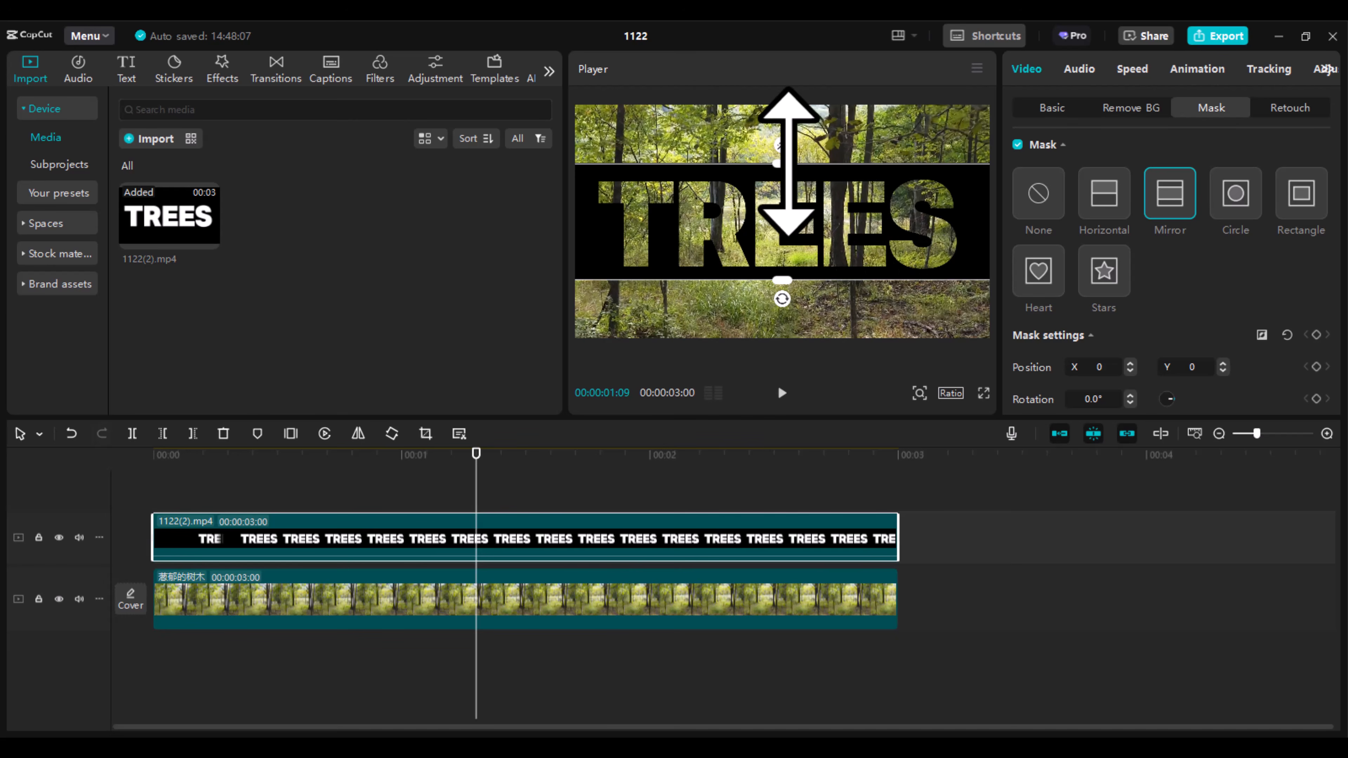
drag(788, 162, 821, 196)
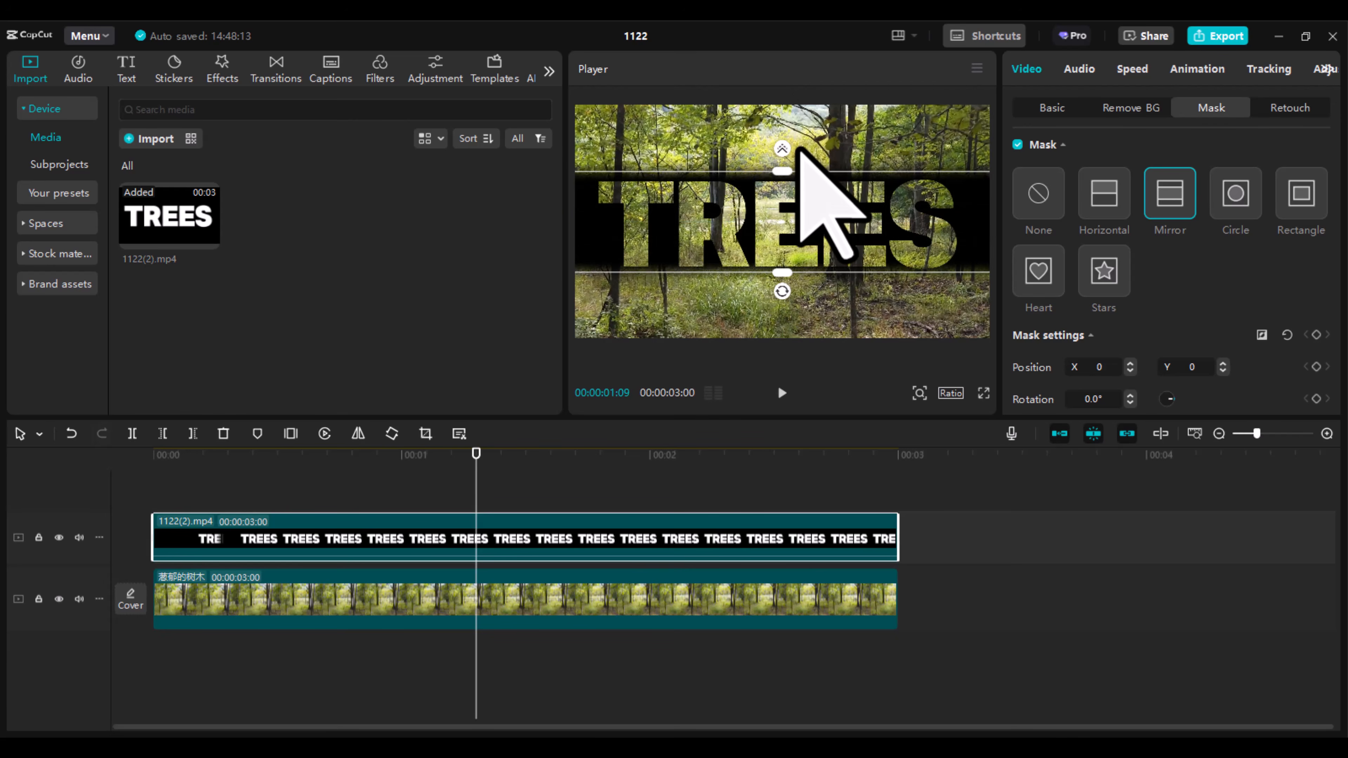
Set the Mirror mask's feather to 54 and its size to 446, and scrub through the composite
scroll(1143, 406, down, 3)
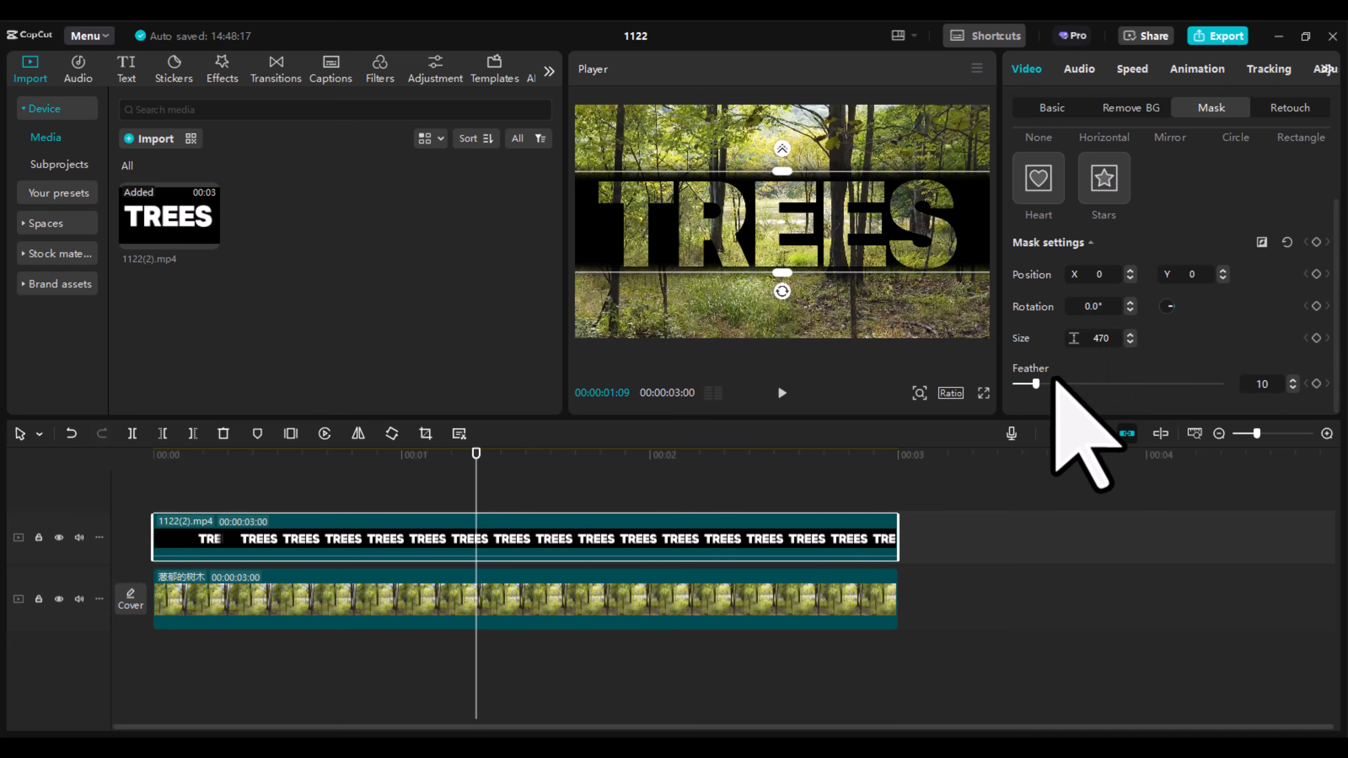
drag(1036, 388, 1128, 389)
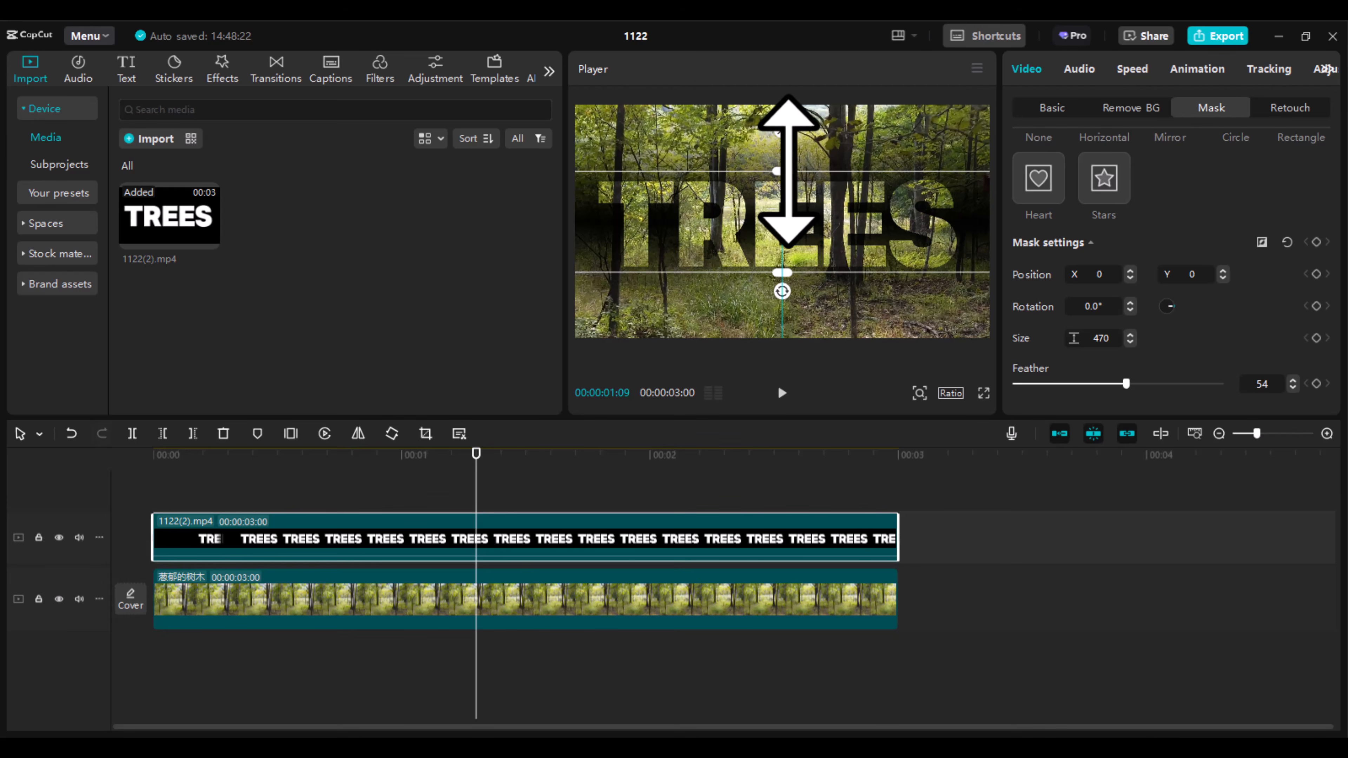
drag(788, 171, 788, 173)
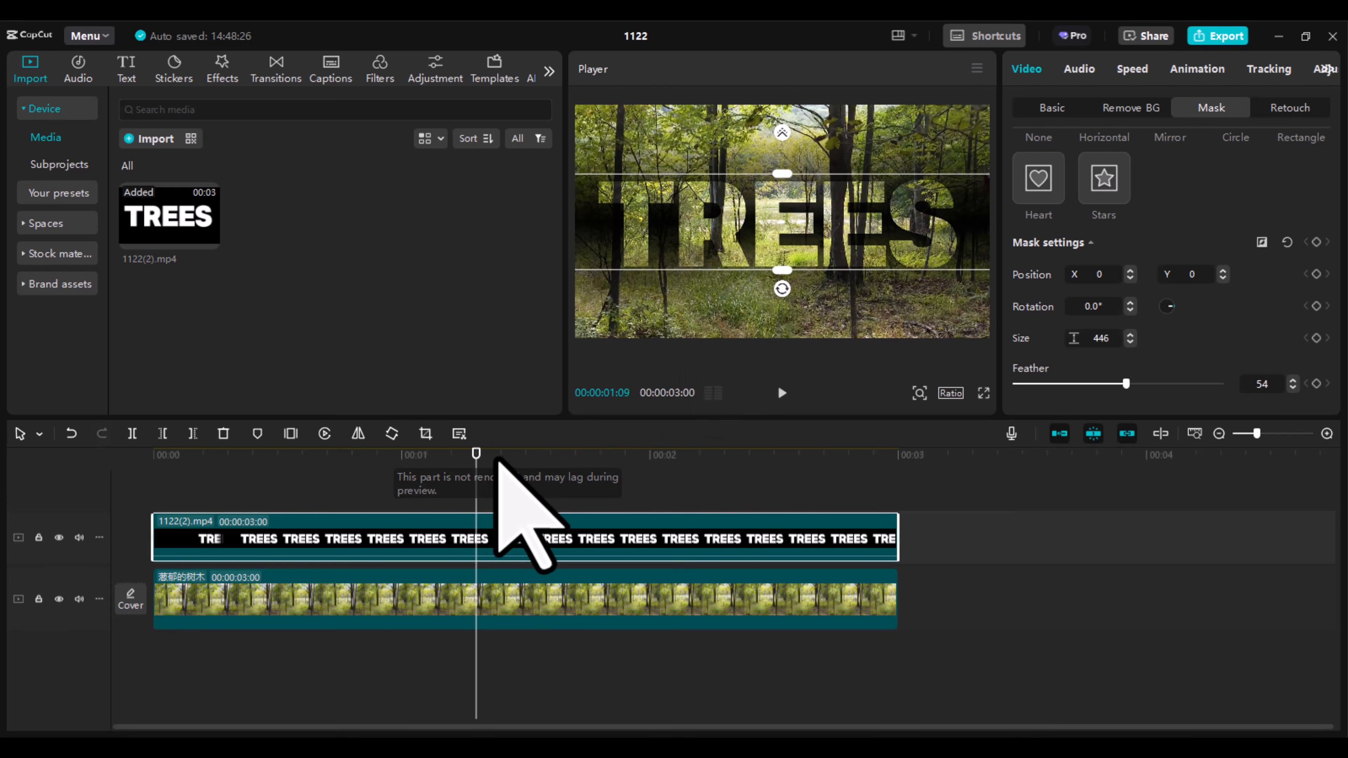
click(453, 461)
drag(452, 461, 327, 452)
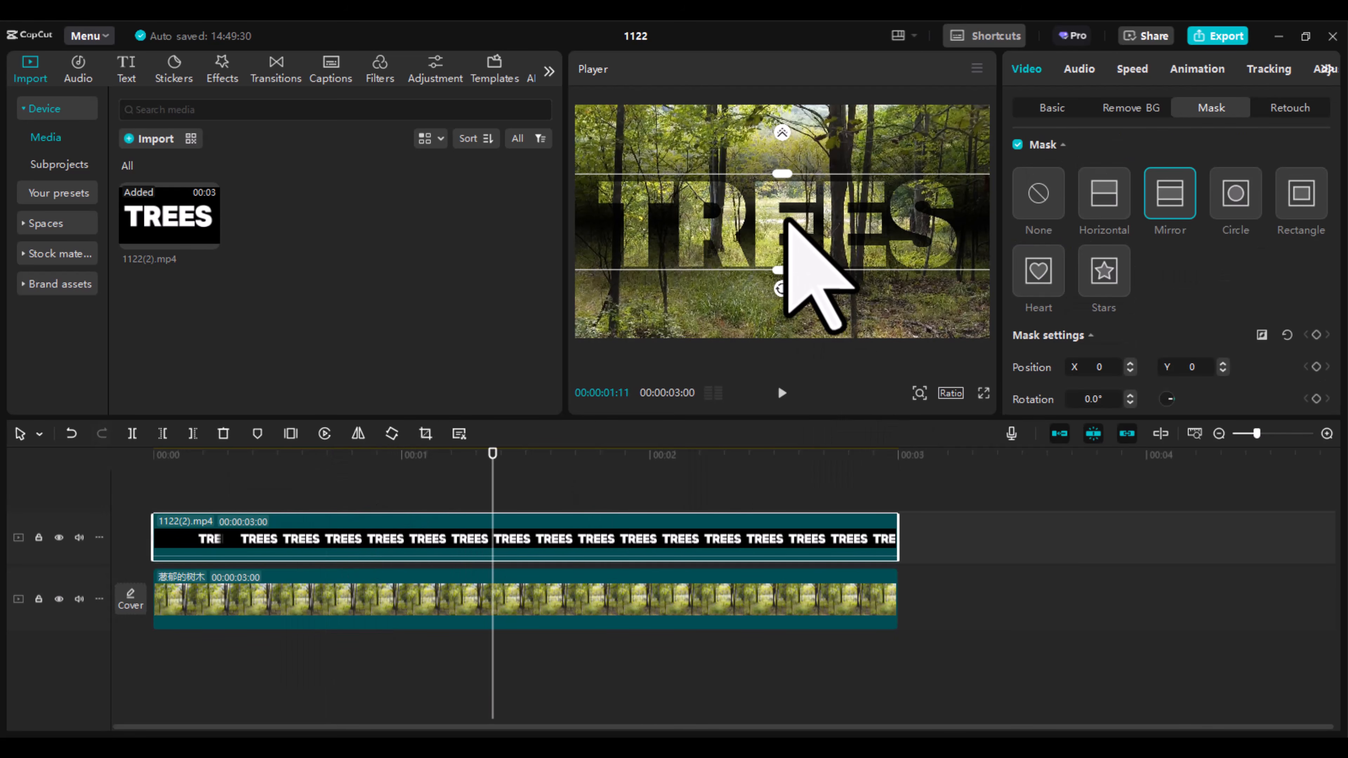
Set the Mirror mask's feather to 100 and its size to 304
drag(780, 173, 787, 221)
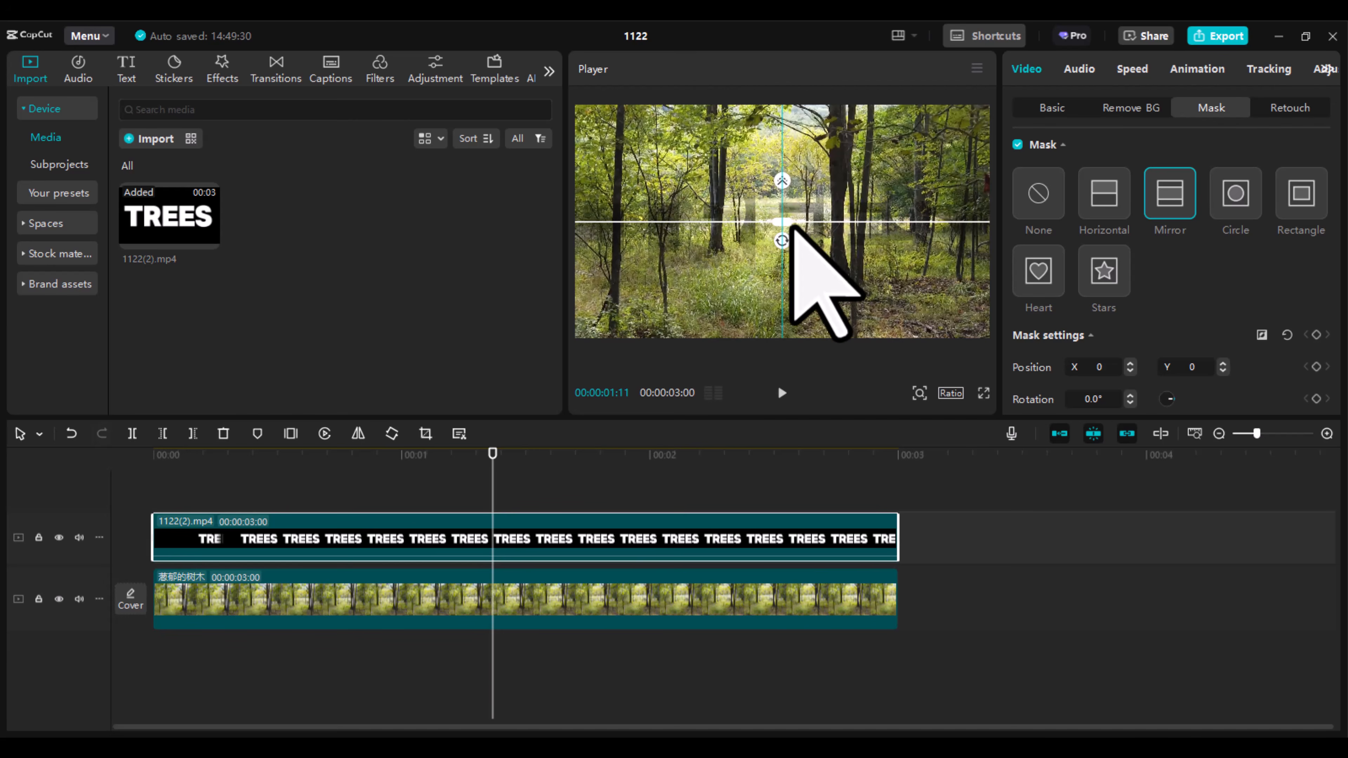
scroll(1158, 406, down, 3)
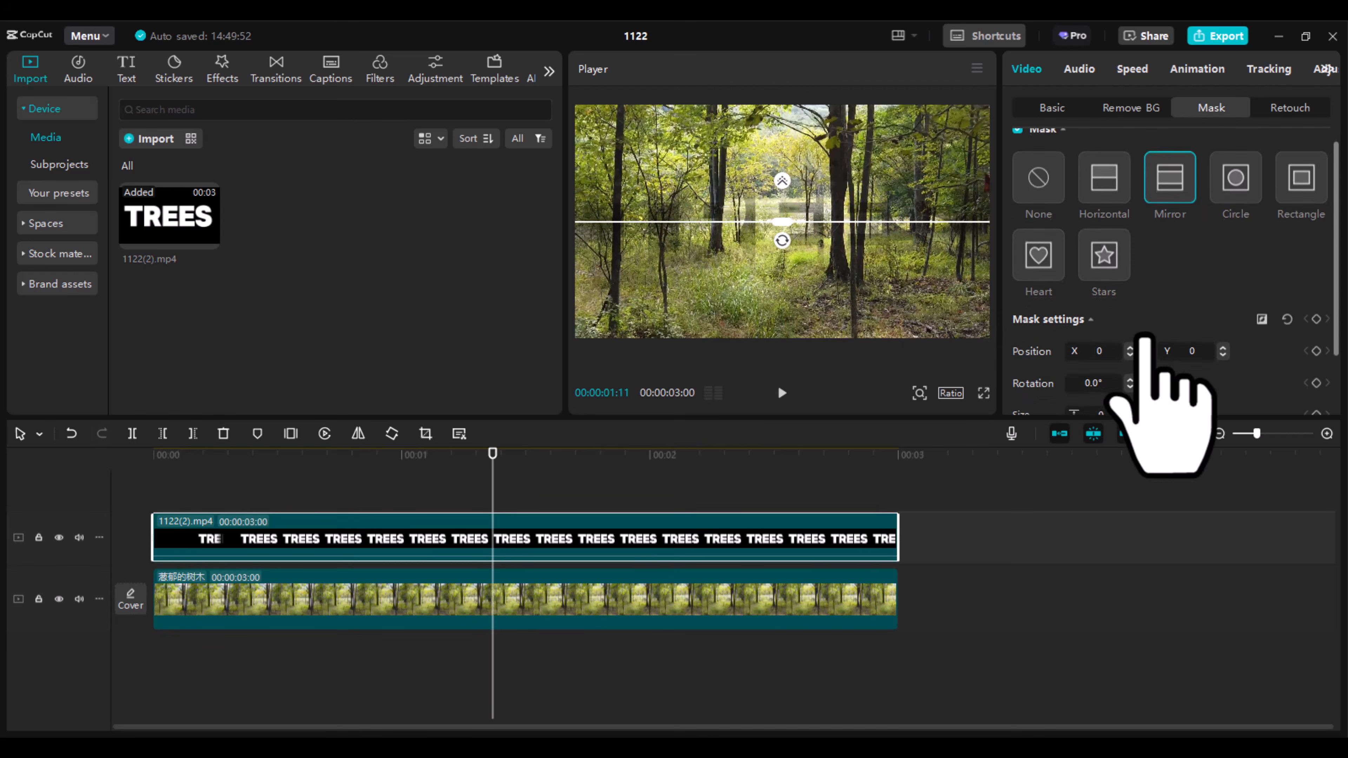
drag(1127, 384, 1224, 391)
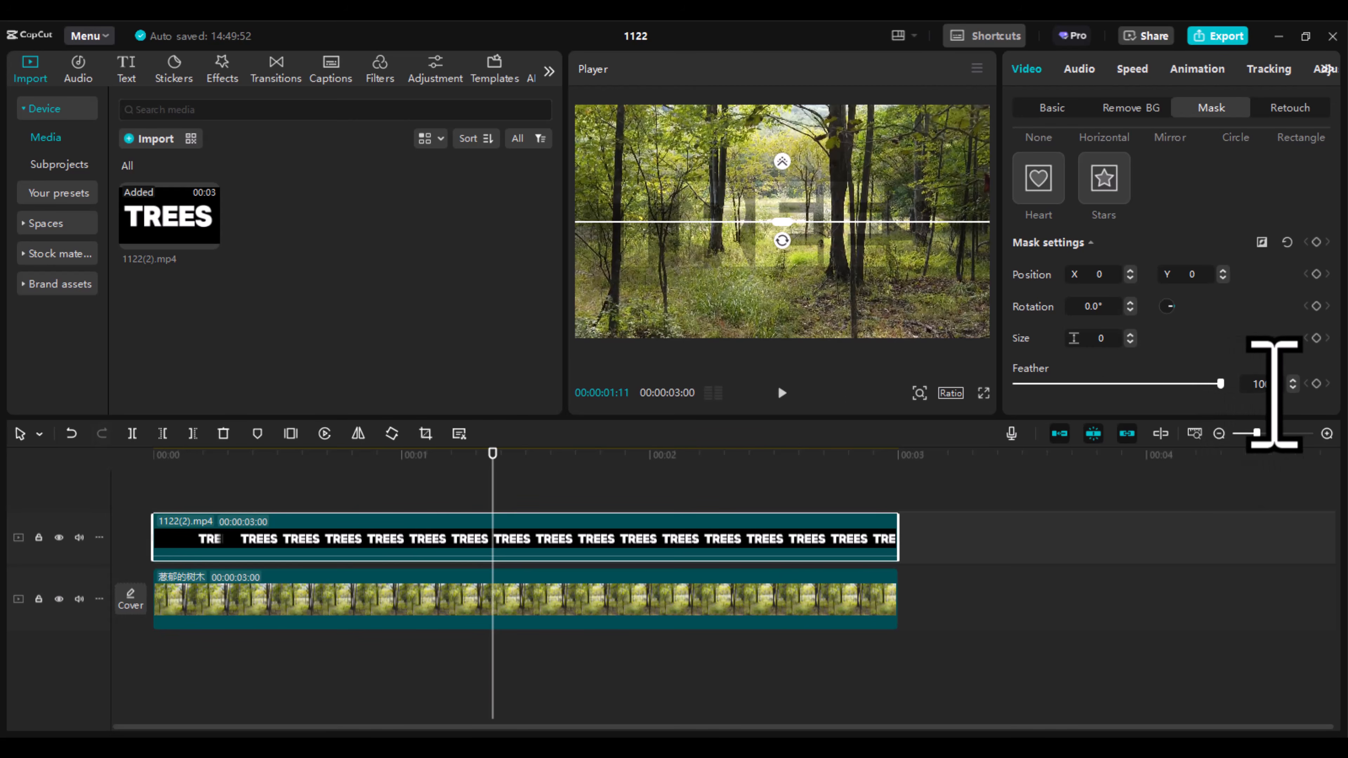
mouse_move(493, 477)
mouse_down()
mouse_move(327, 472)
mouse_move(504, 468)
mouse_up()
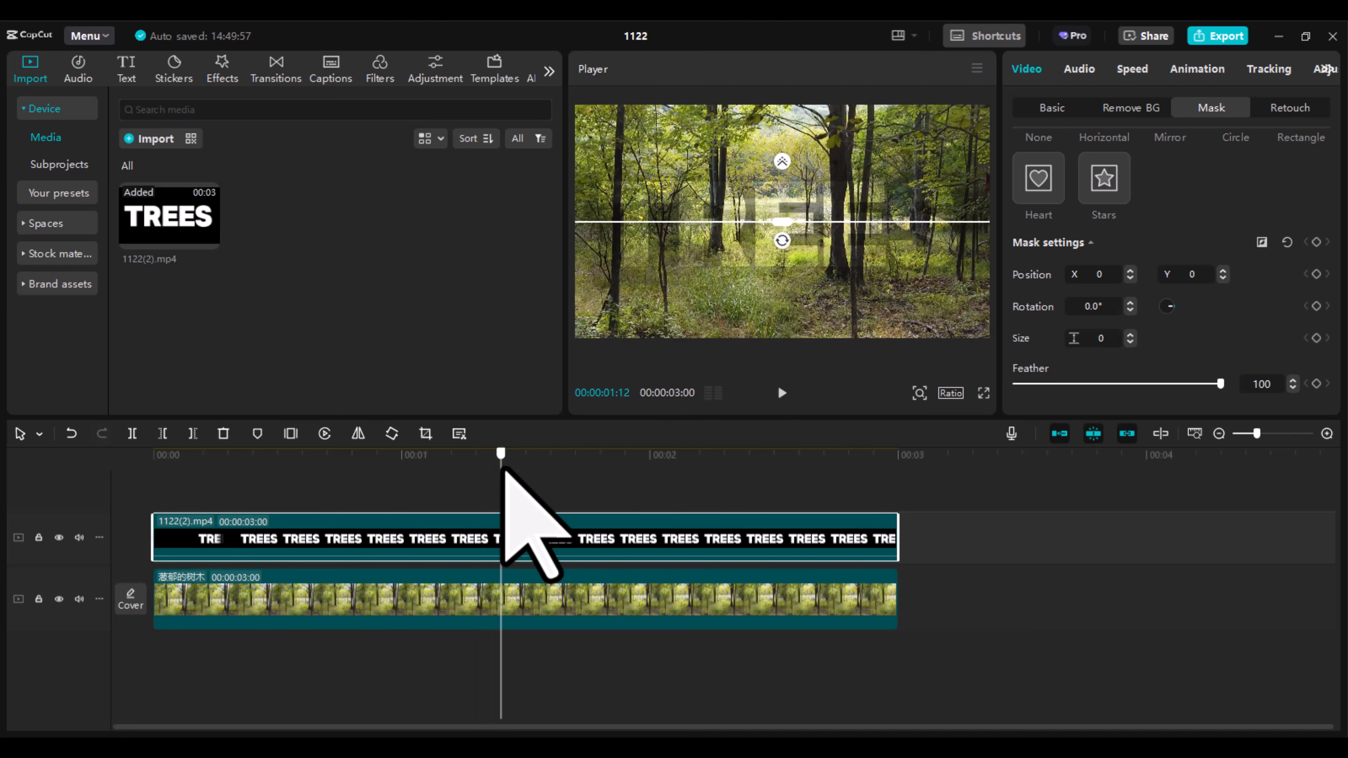
drag(783, 224, 783, 218)
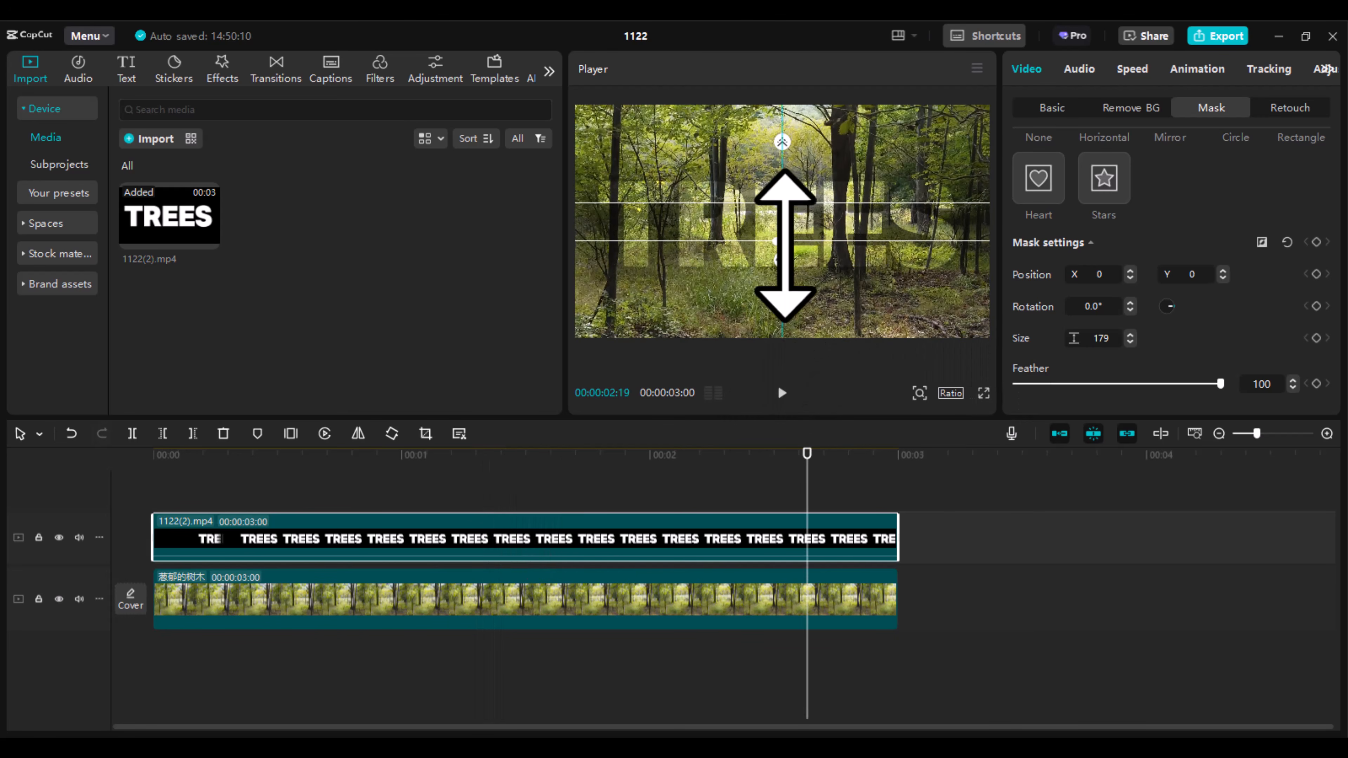
drag(785, 286, 784, 252)
Play the masked TREES composite twice, each time from about one second in
drag(549, 461, 394, 472)
key(space)
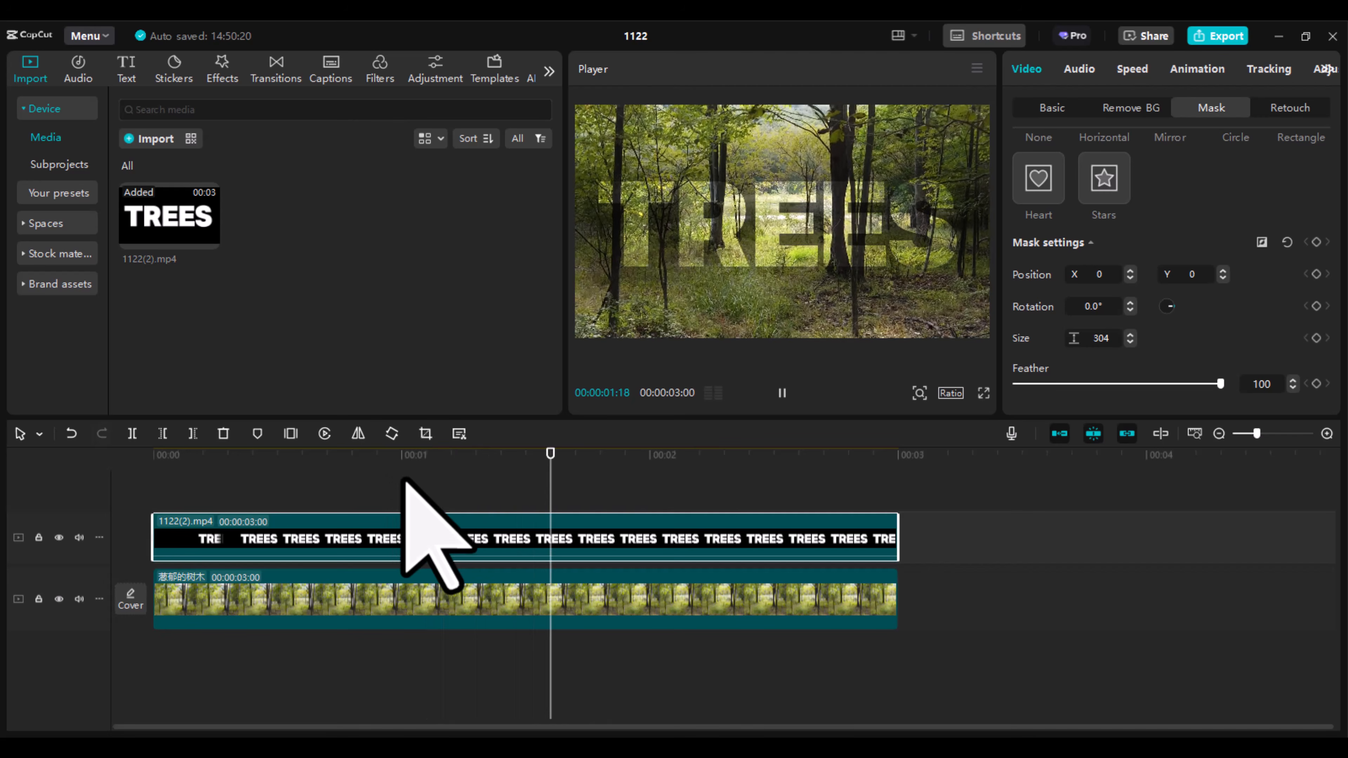
key(space)
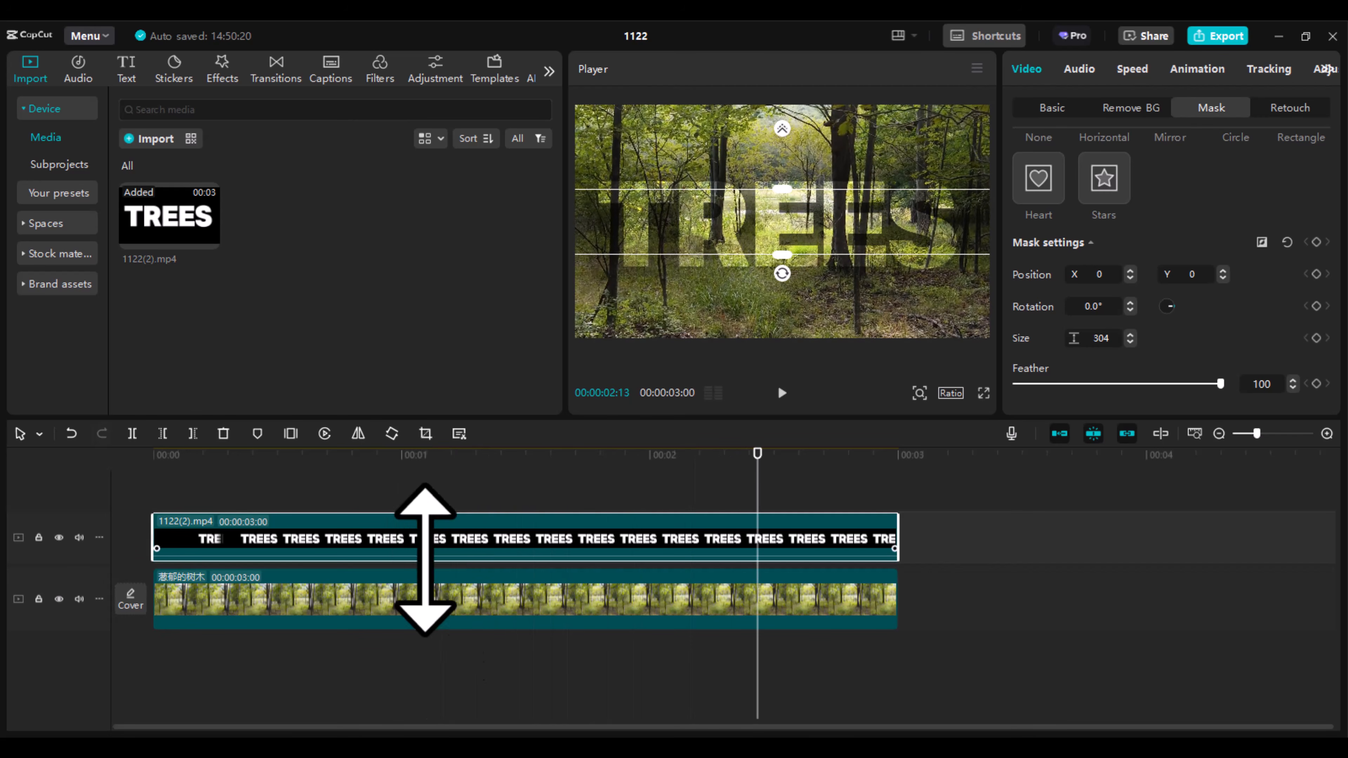
click(442, 589)
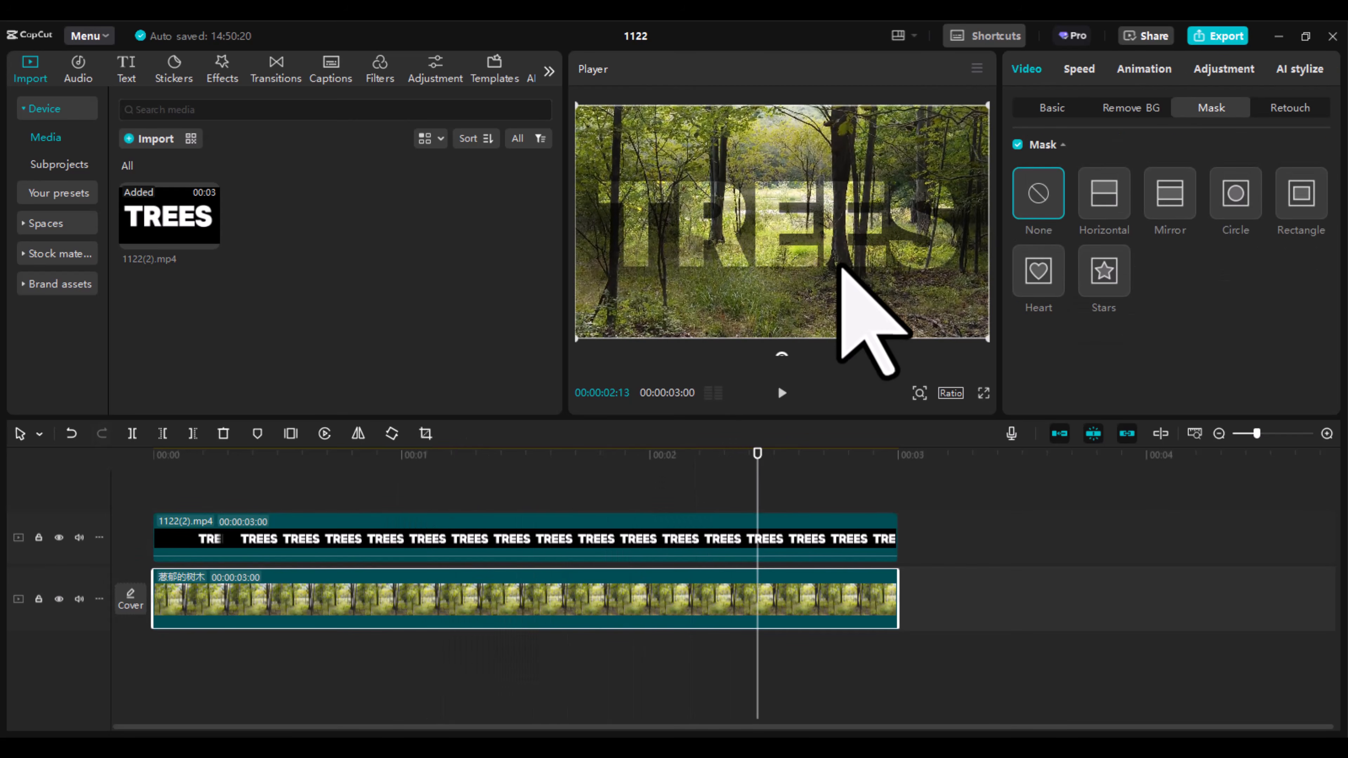
click(367, 456)
key(space)
key(space)
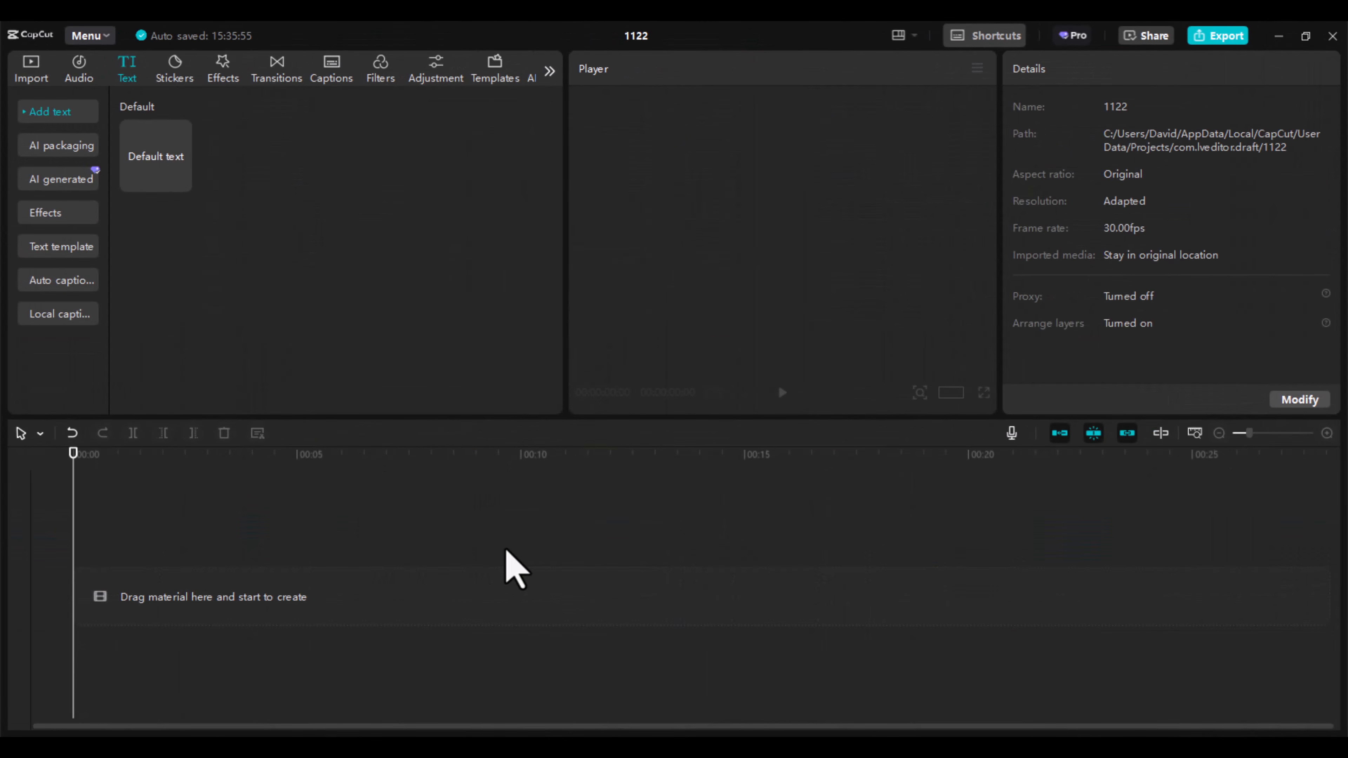
Add text_wall.jpg to the empty timeline and open the stock material library
click(39, 79)
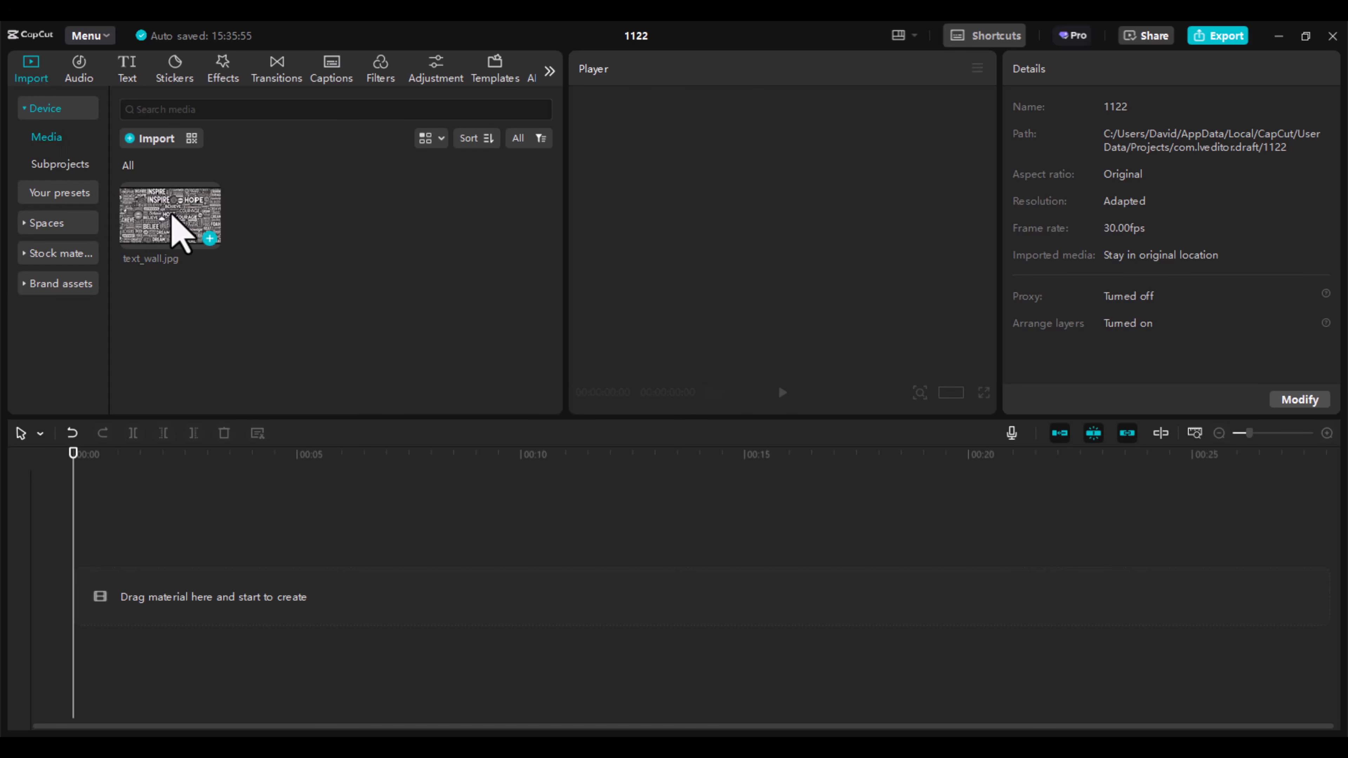
click(211, 237)
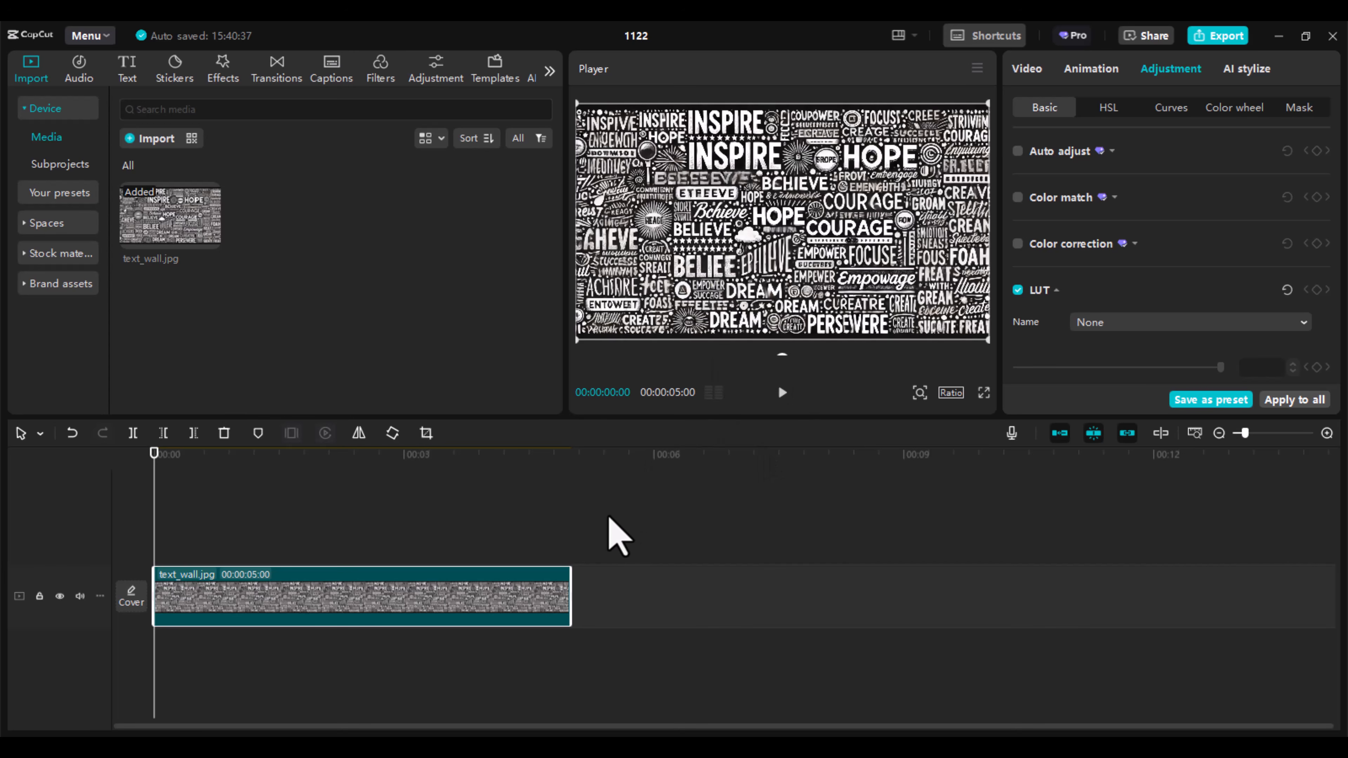
click(61, 254)
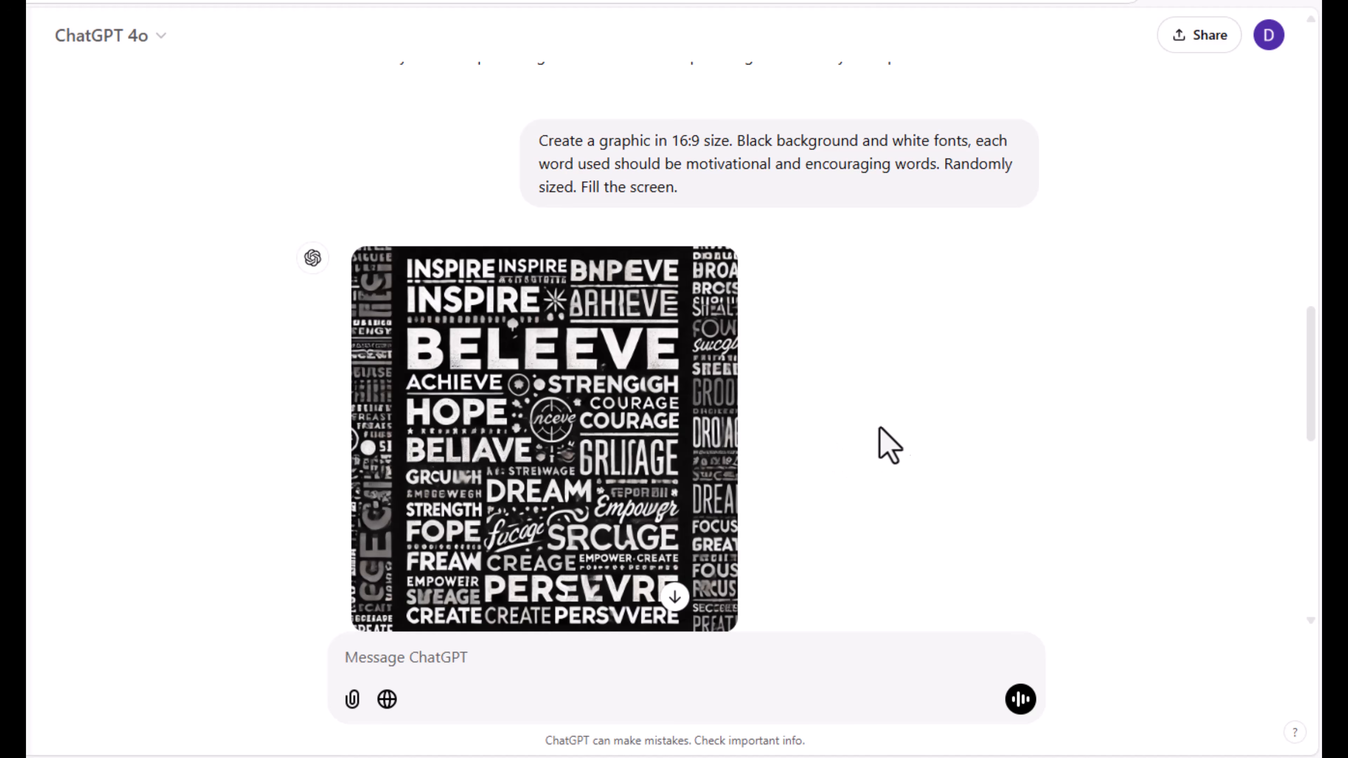
Examine the ChatGPT conversation with the prompts for the 16:9 motivational word graphic
scroll(845, 442, down, 5)
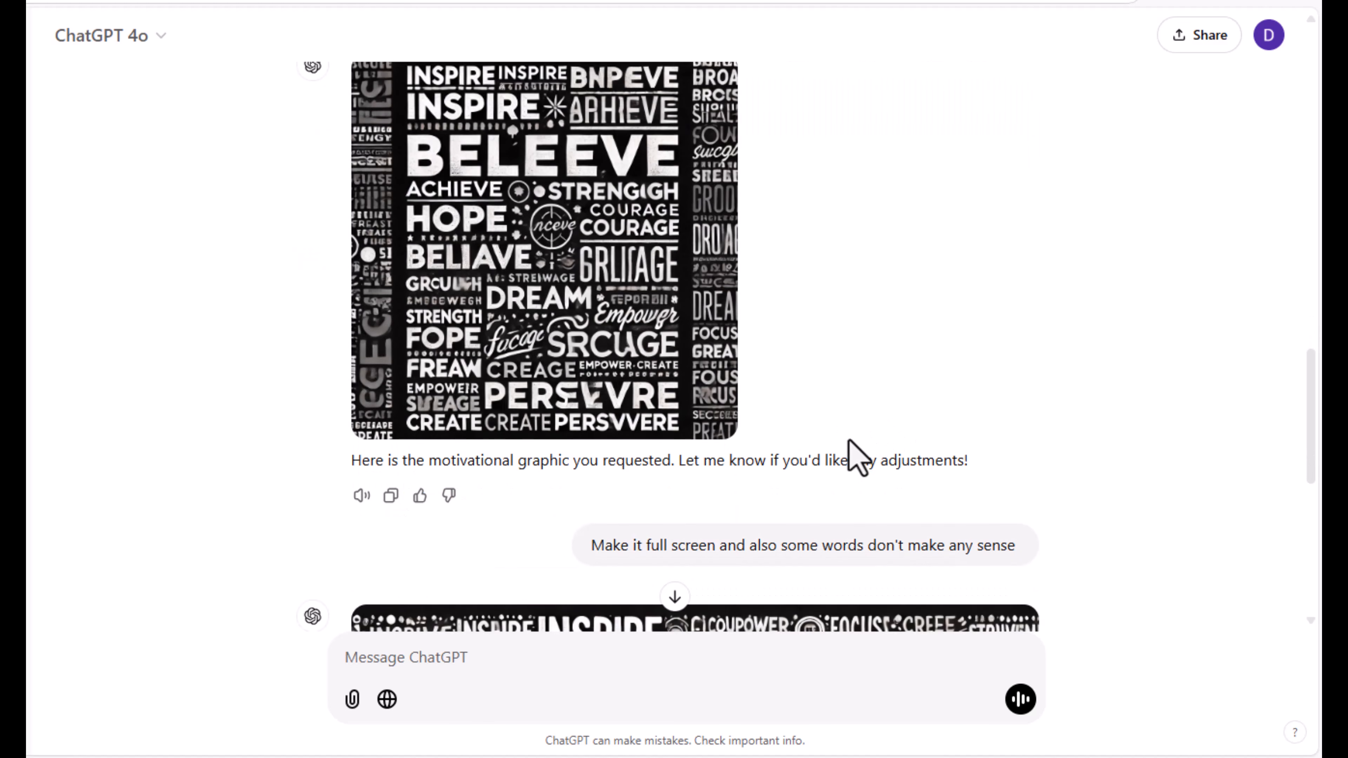
scroll(848, 440, down, 1)
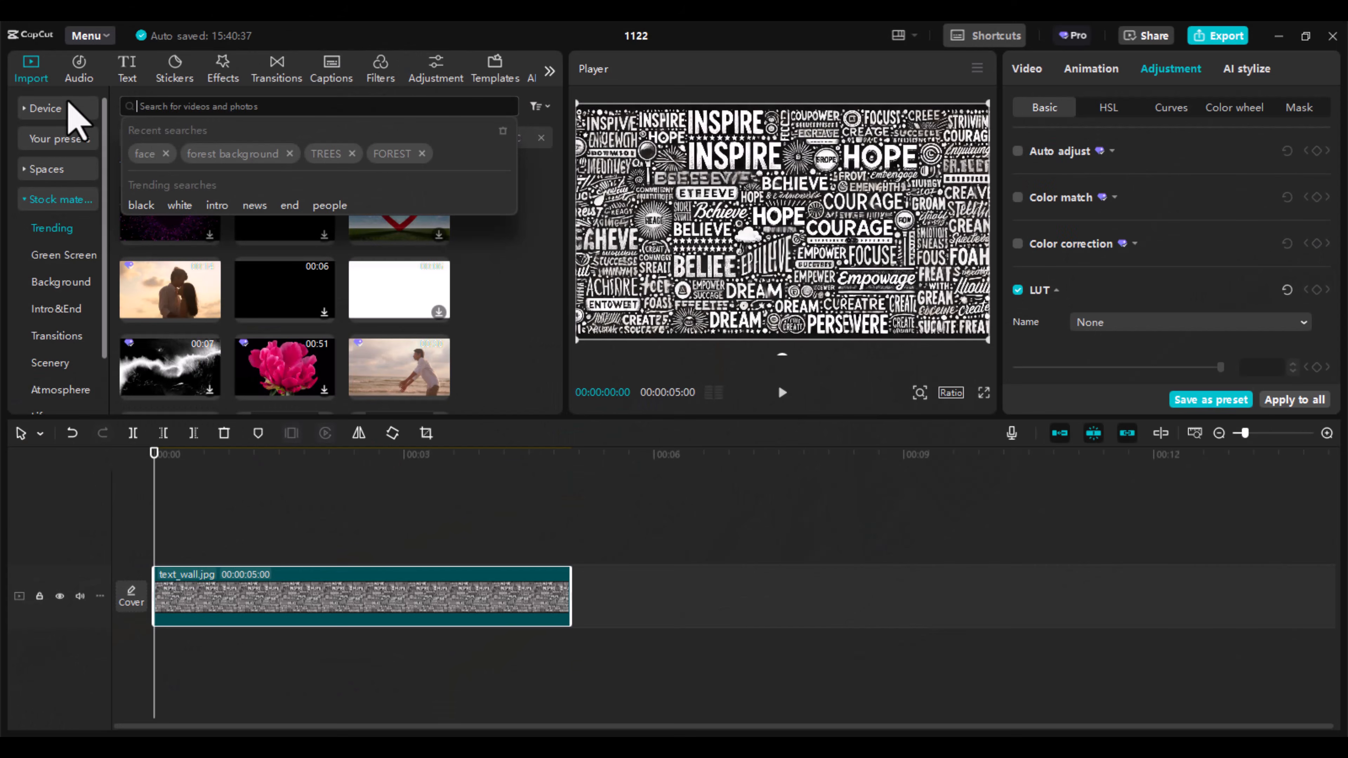
Search the stock materials for FACE and add the close-up video of a female face with pink makeup to the timeline
text(FACE)
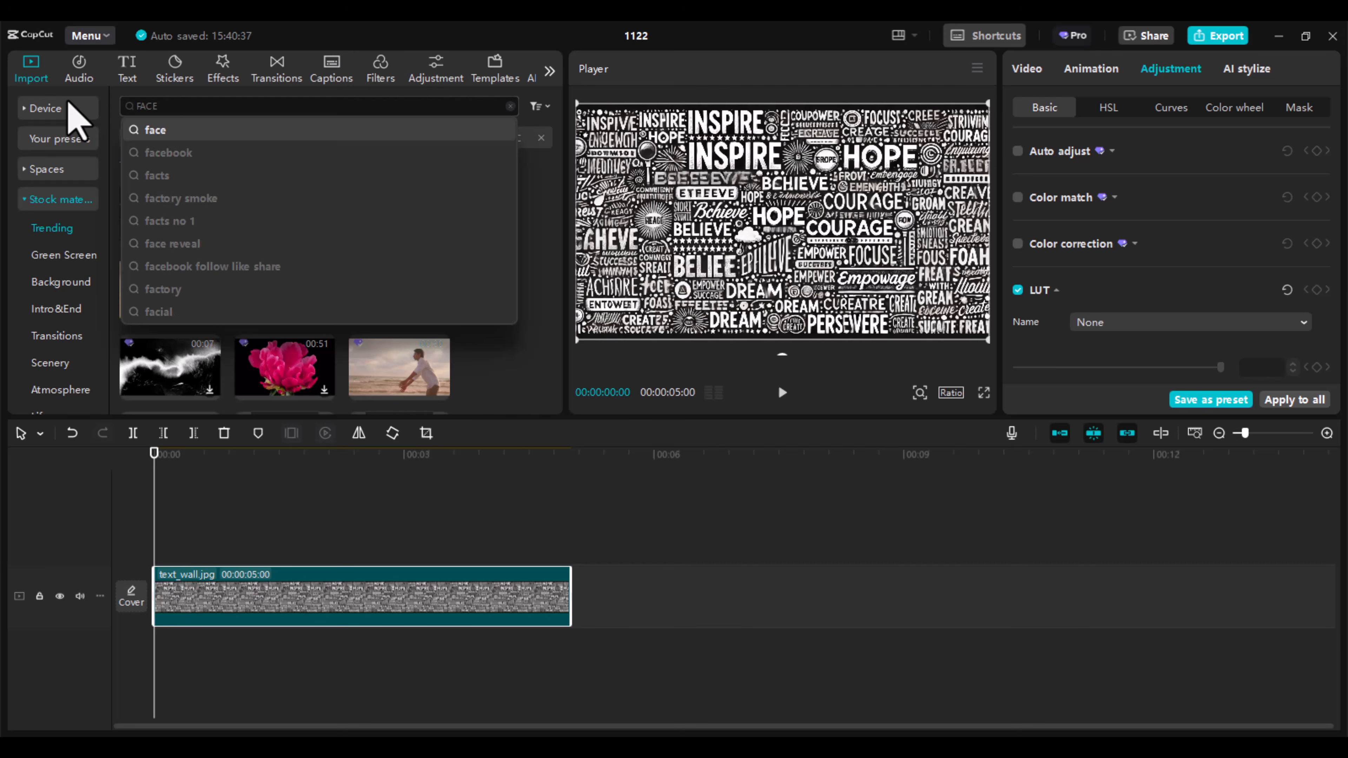
key(Return)
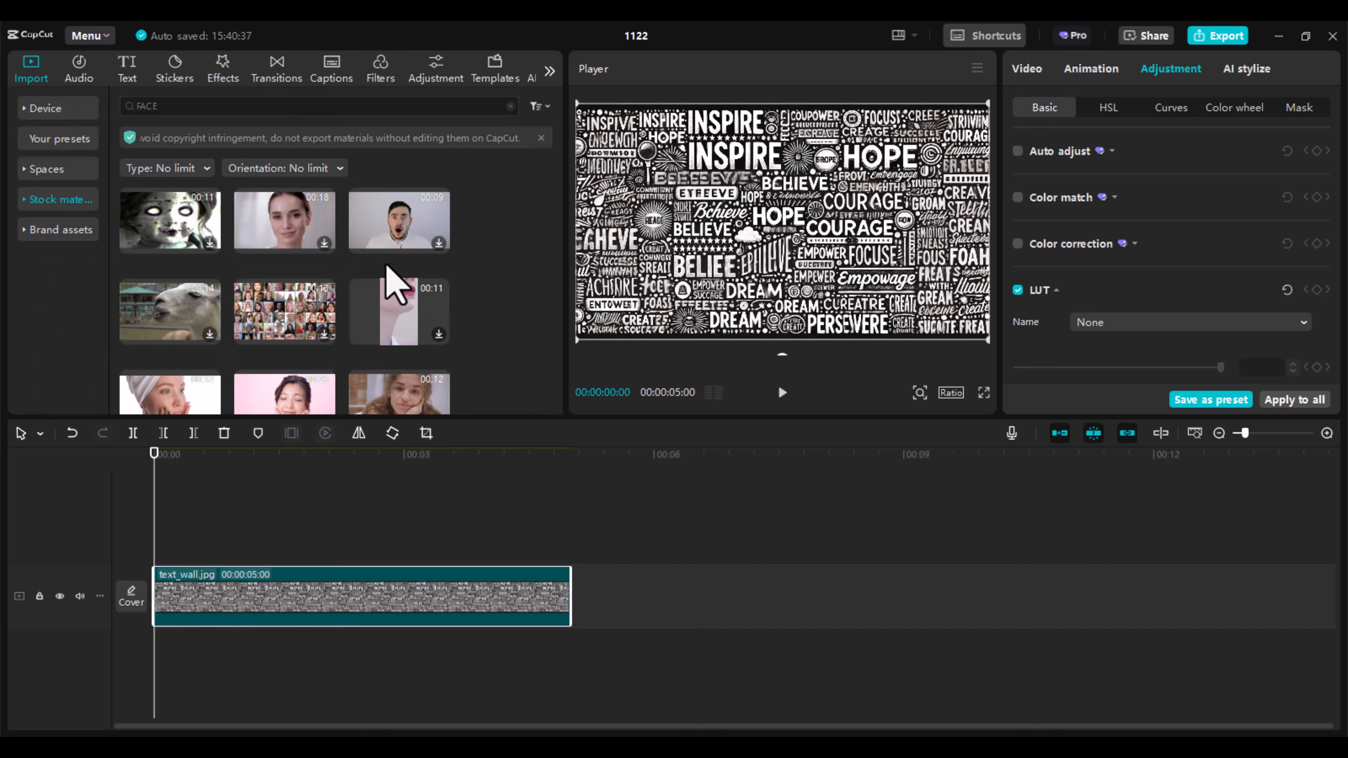
scroll(386, 280, down, 3)
scroll(386, 266, down, 5)
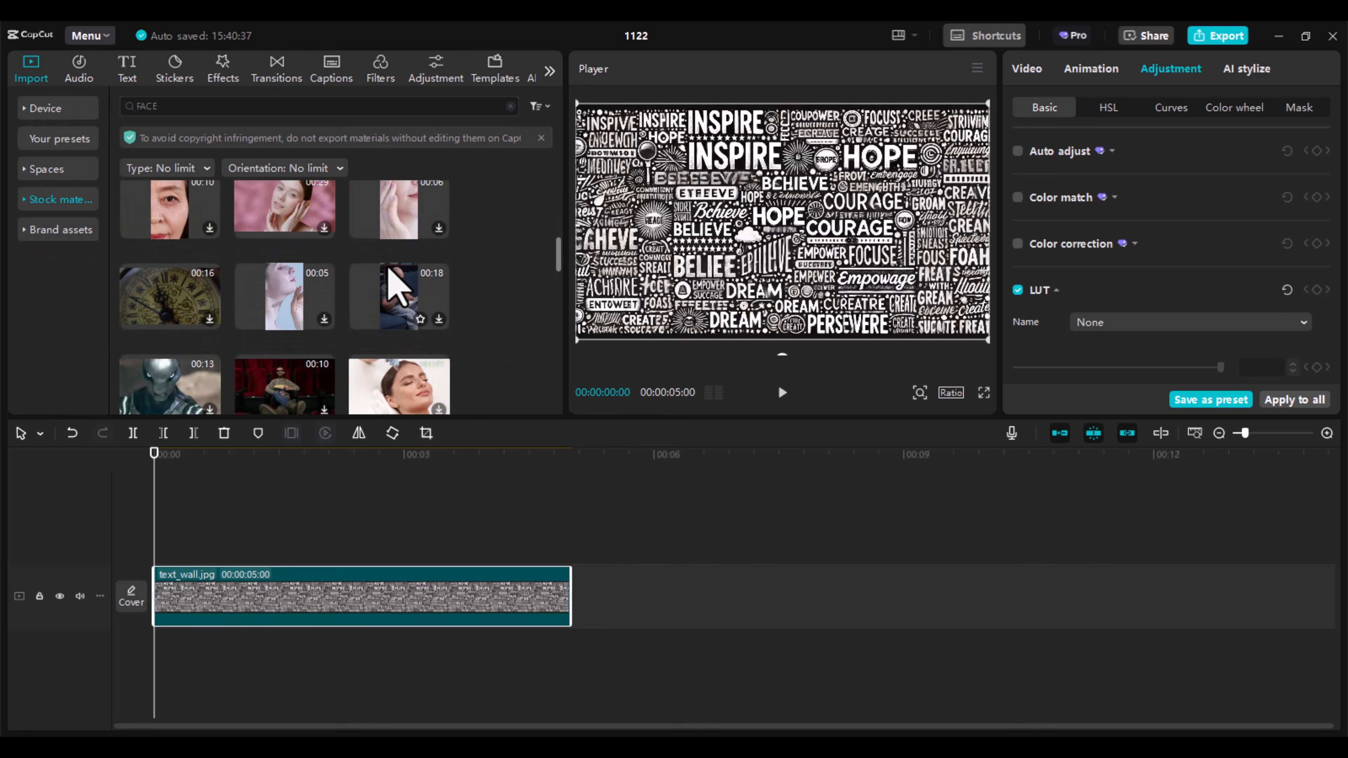
scroll(397, 285, down, 5)
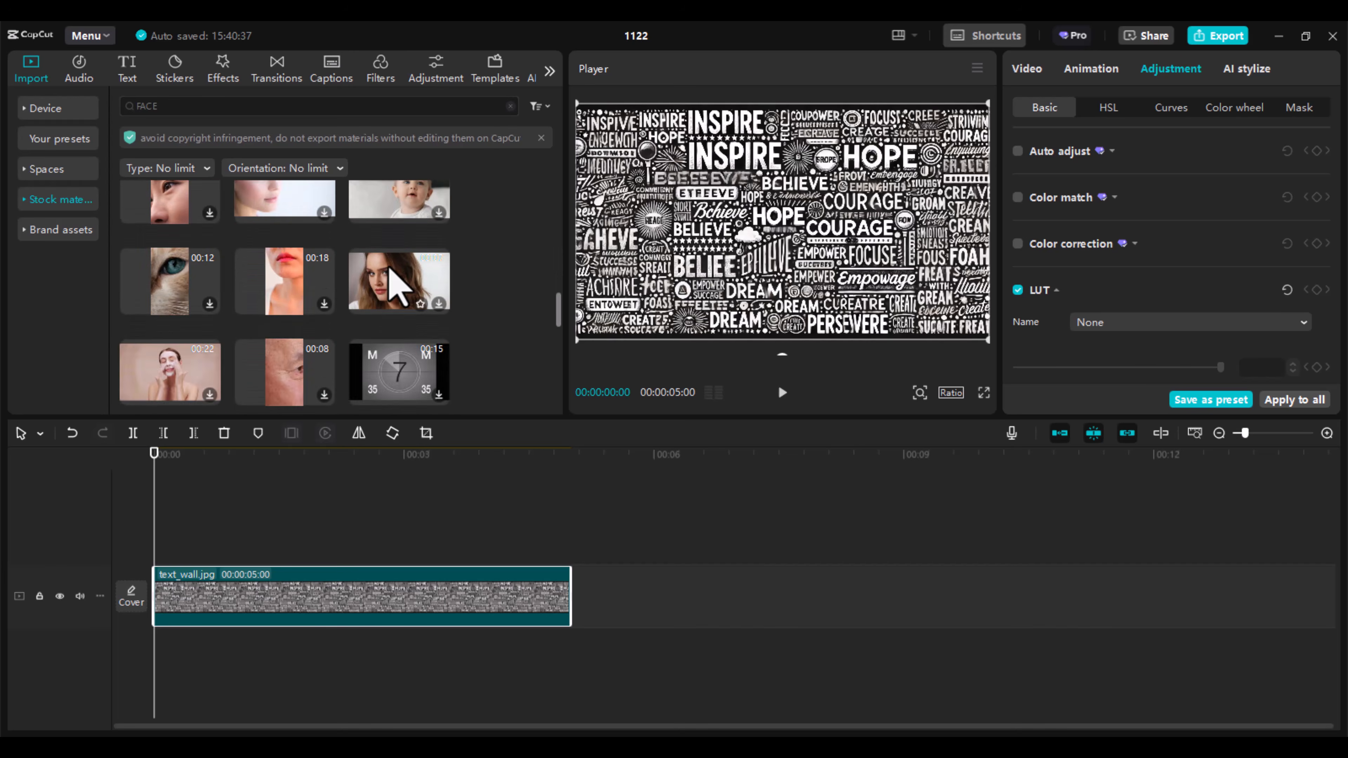
scroll(397, 285, down, 5)
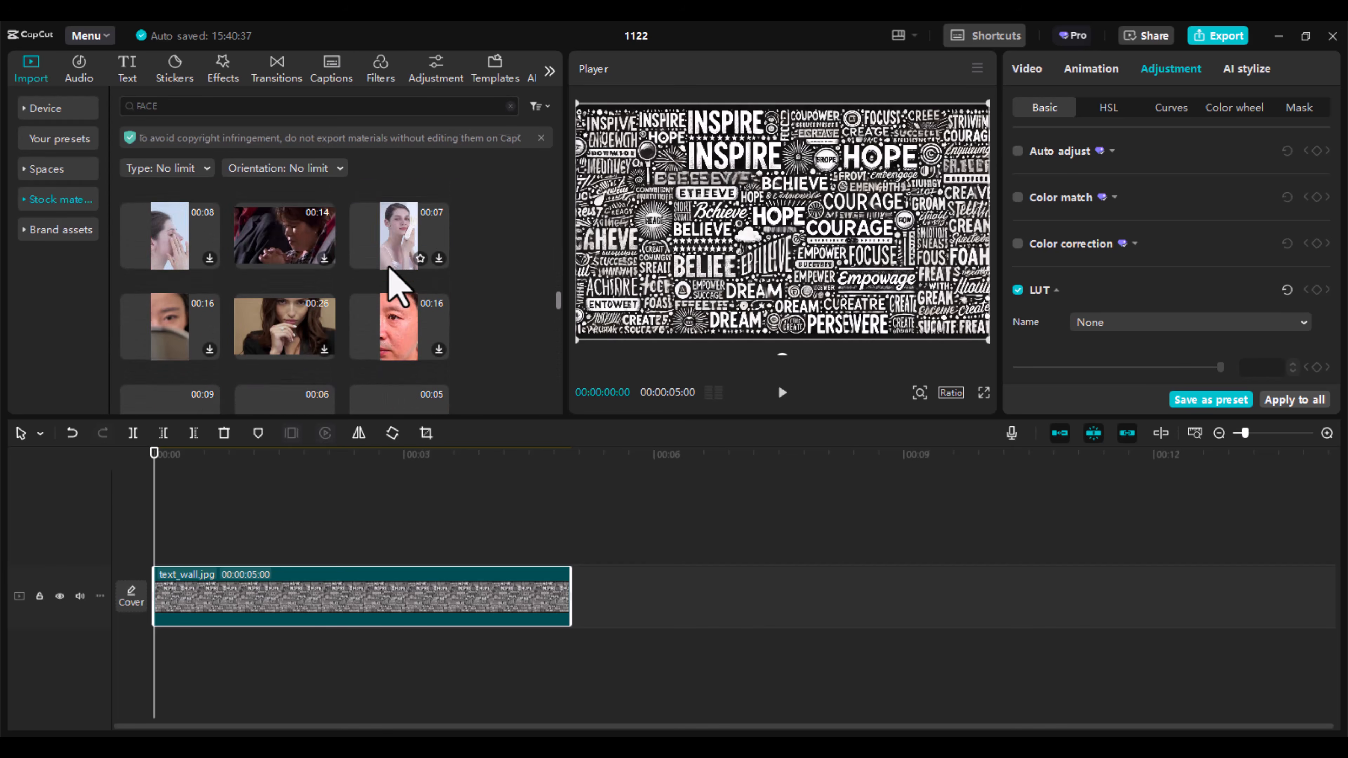
scroll(397, 285, down, 5)
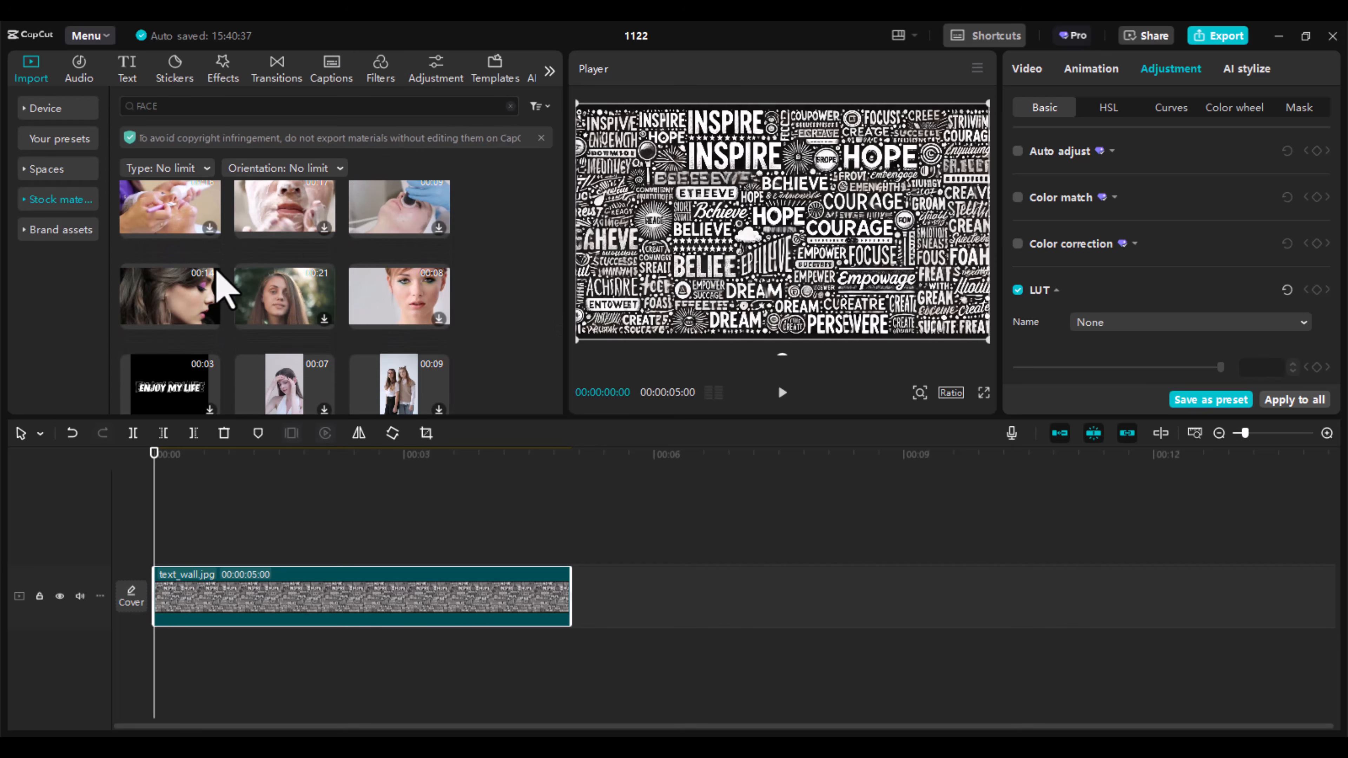
click(210, 319)
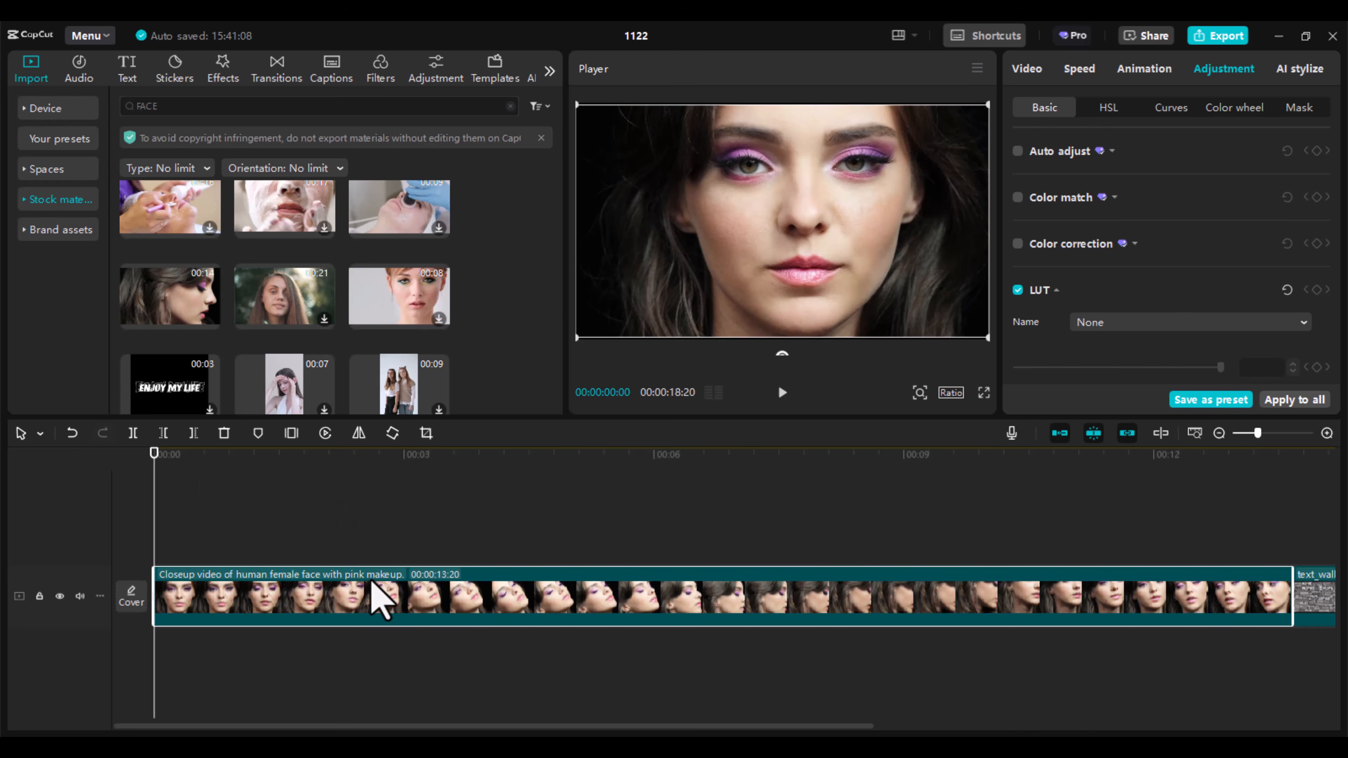
Move the text_wall.jpg clip above the face video from the timeline's start and extend it to the video's full length of 13:20
click(1219, 433)
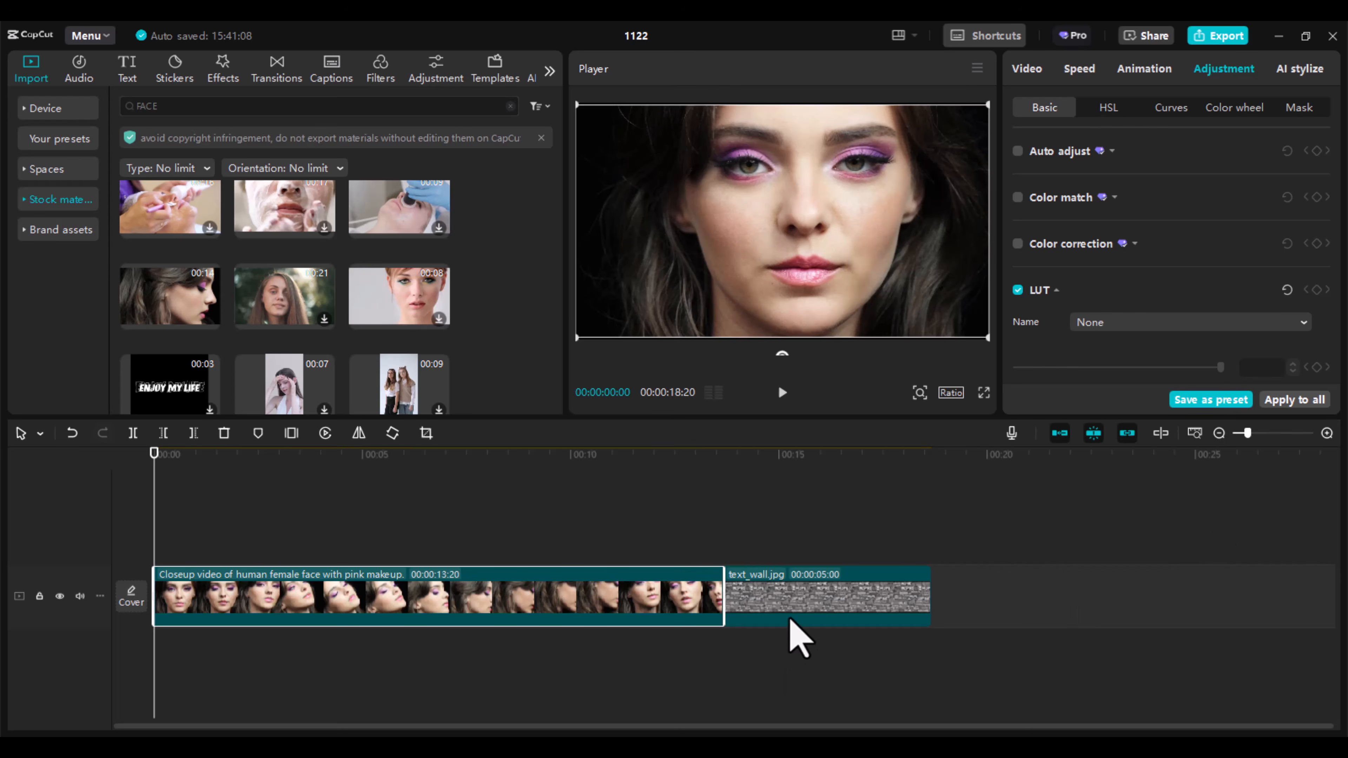
drag(788, 616, 205, 551)
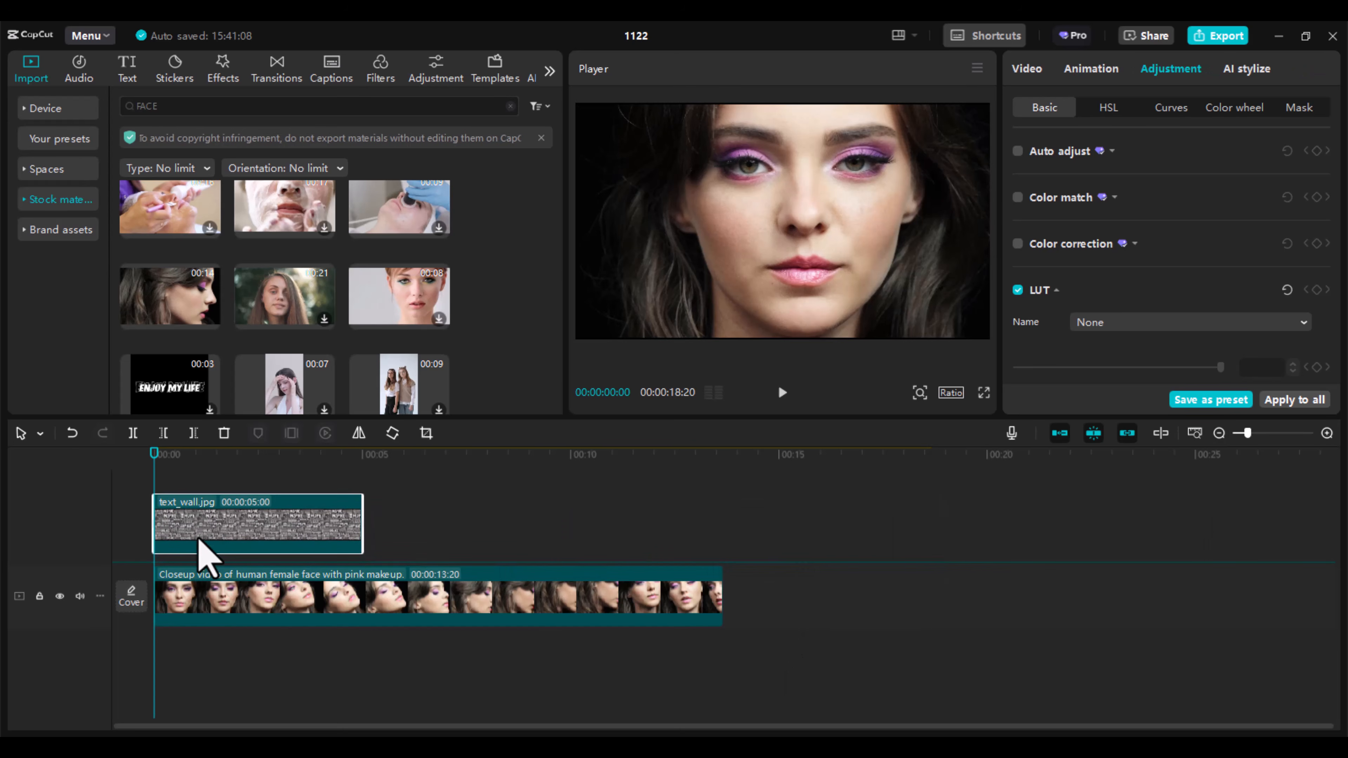
drag(361, 537, 483, 538)
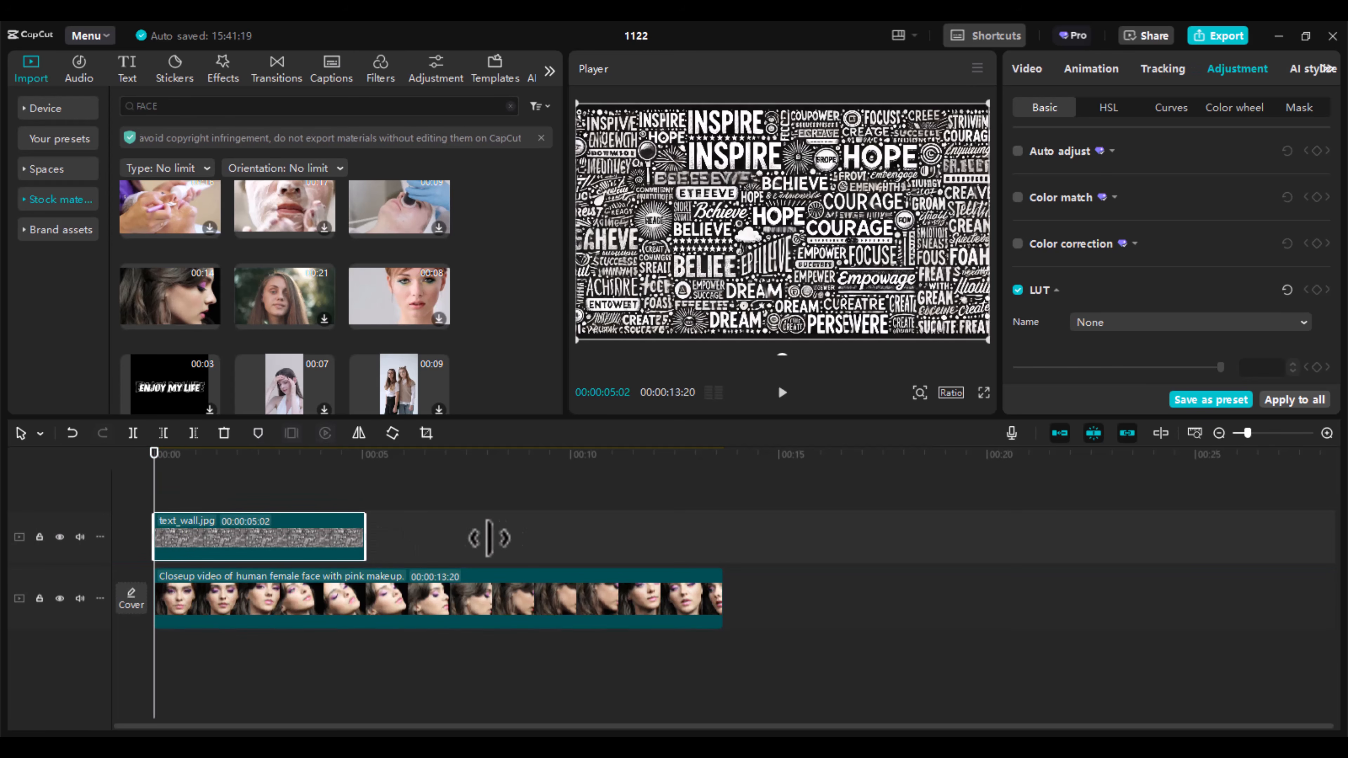
drag(370, 542, 355, 565)
drag(557, 541, 724, 547)
Set the blend mode of the text_wall.jpg clip to Multiply and check the blend around five seconds
mouse_move(349, 466)
mouse_down()
mouse_move(266, 481)
mouse_move(417, 484)
mouse_move(309, 487)
mouse_move(352, 487)
mouse_up()
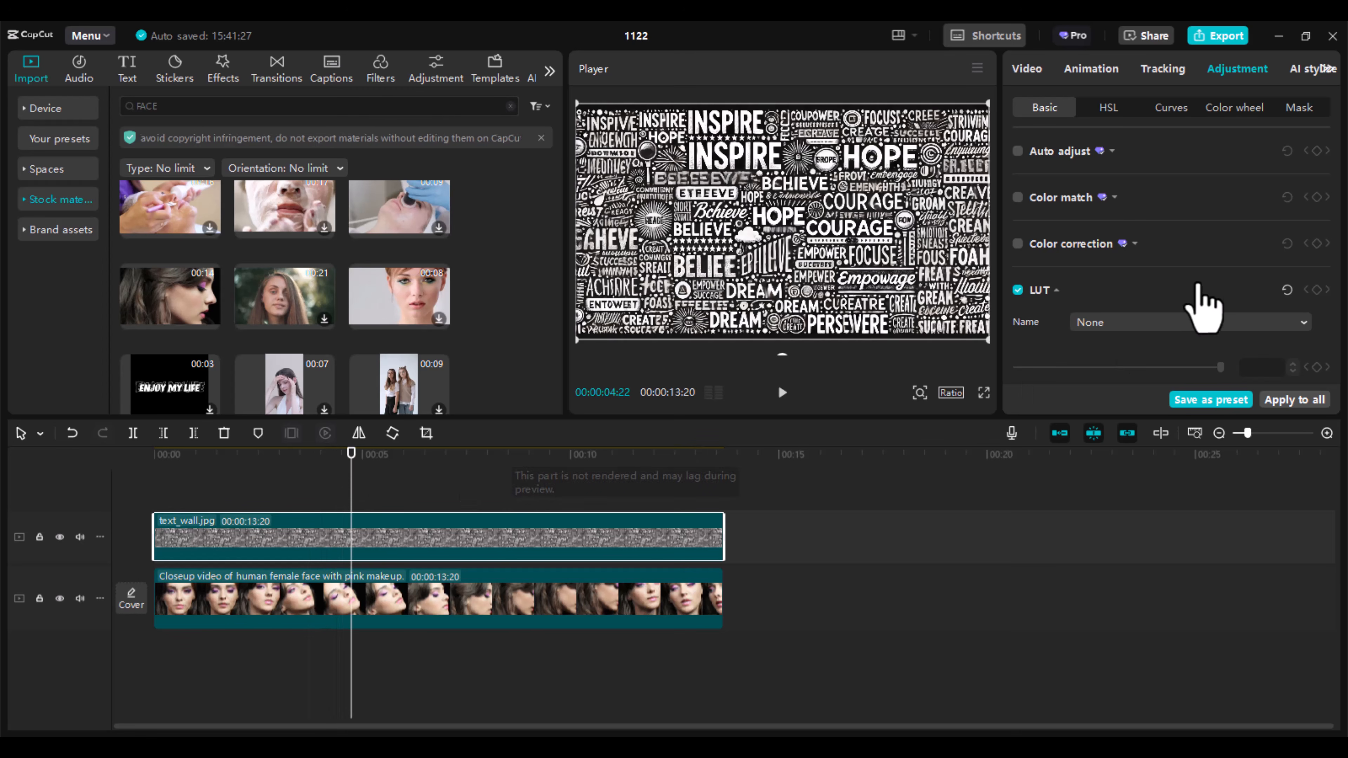
click(1033, 73)
scroll(1194, 356, down, 2)
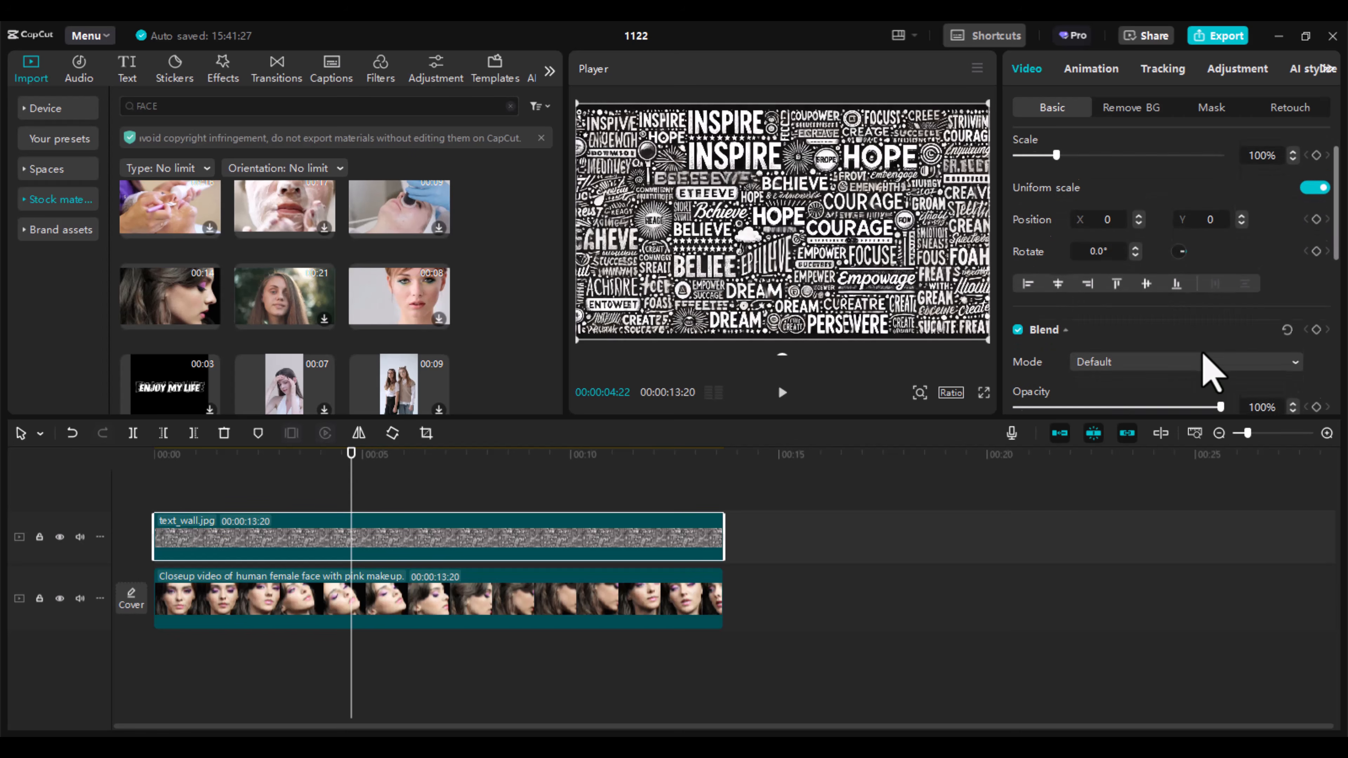
click(1294, 344)
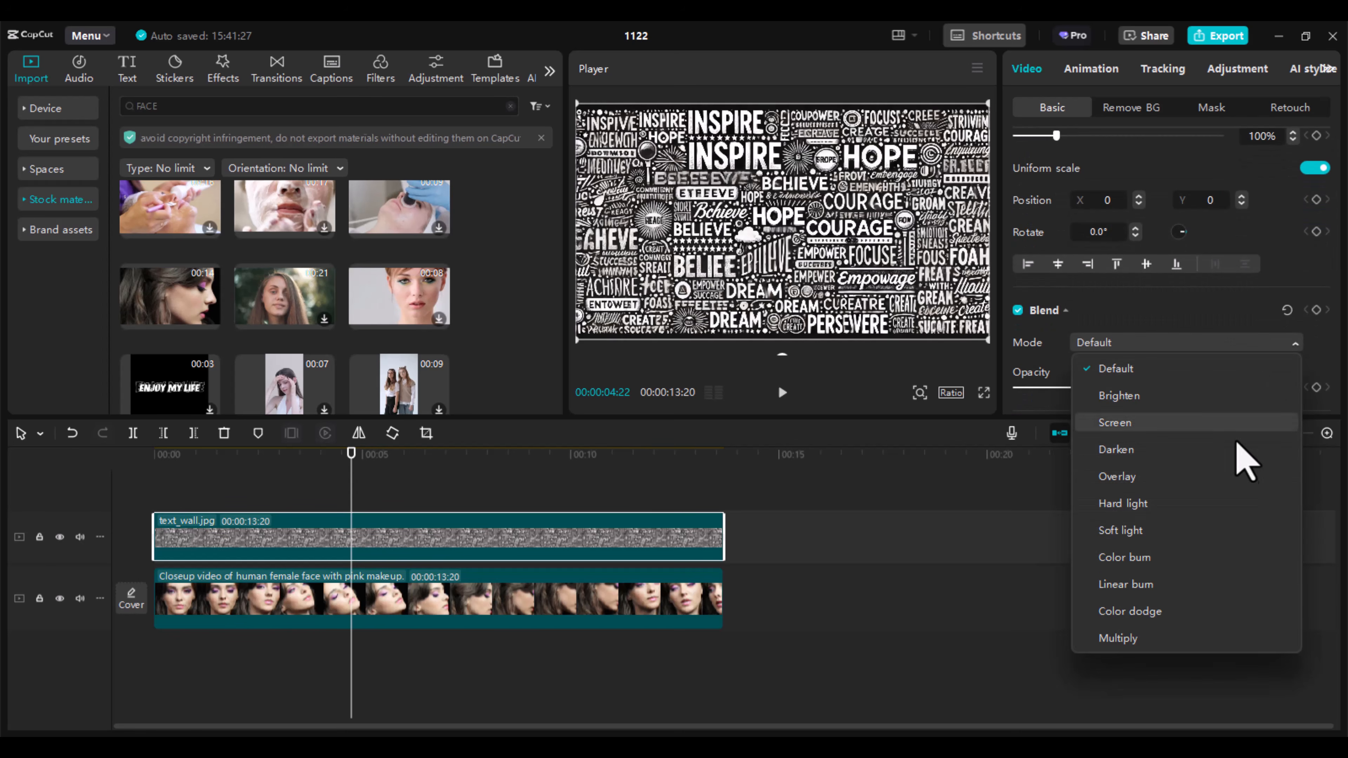
click(1124, 638)
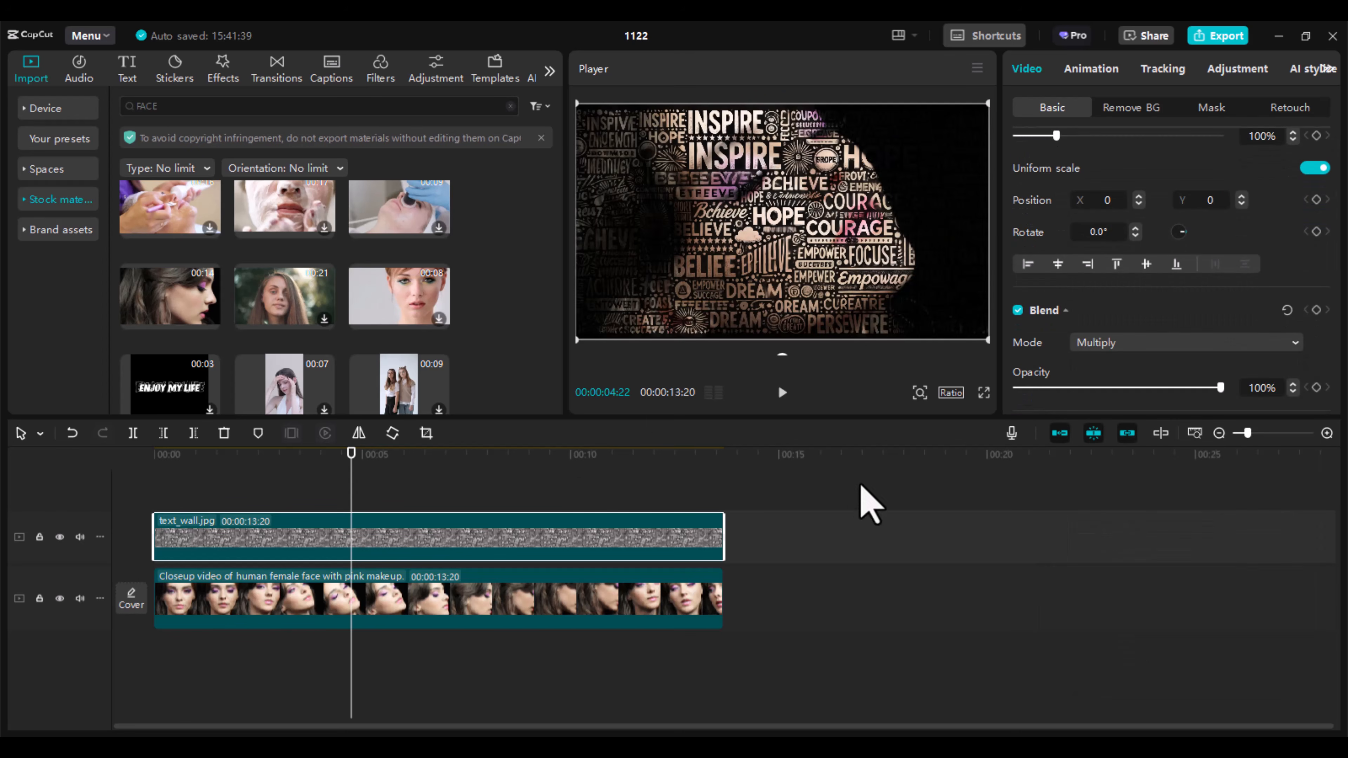
drag(395, 461, 357, 466)
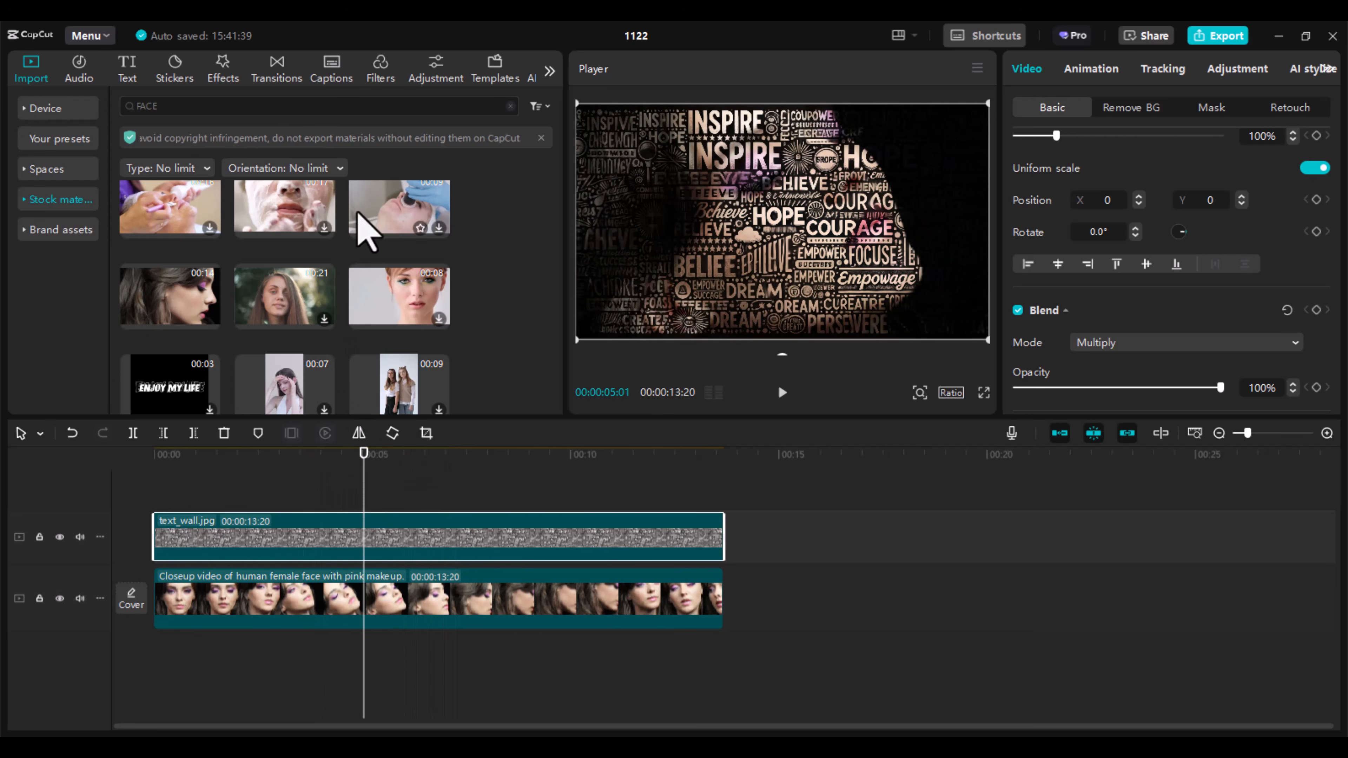
Add the Elegant B&W filter above the clips and stretch it from the timeline's start to the end at 13:20
click(384, 85)
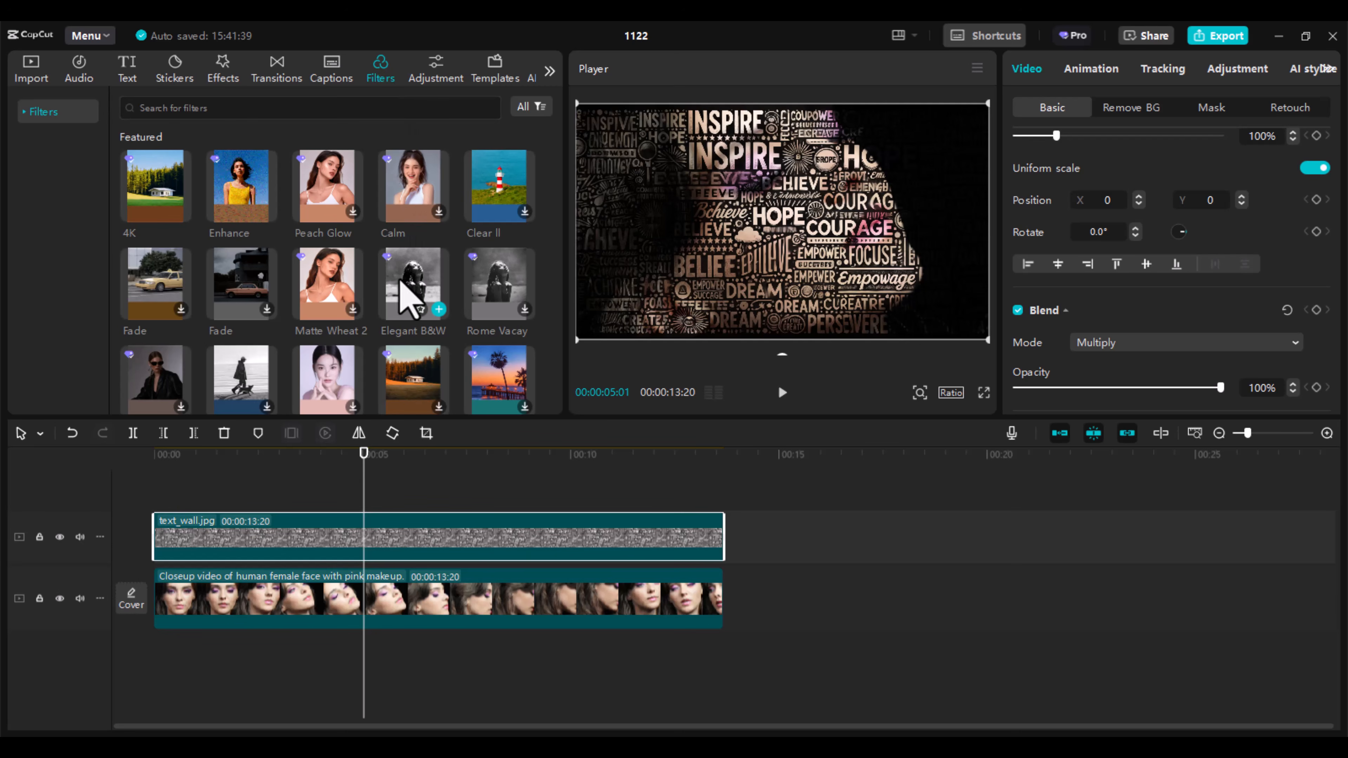
click(402, 287)
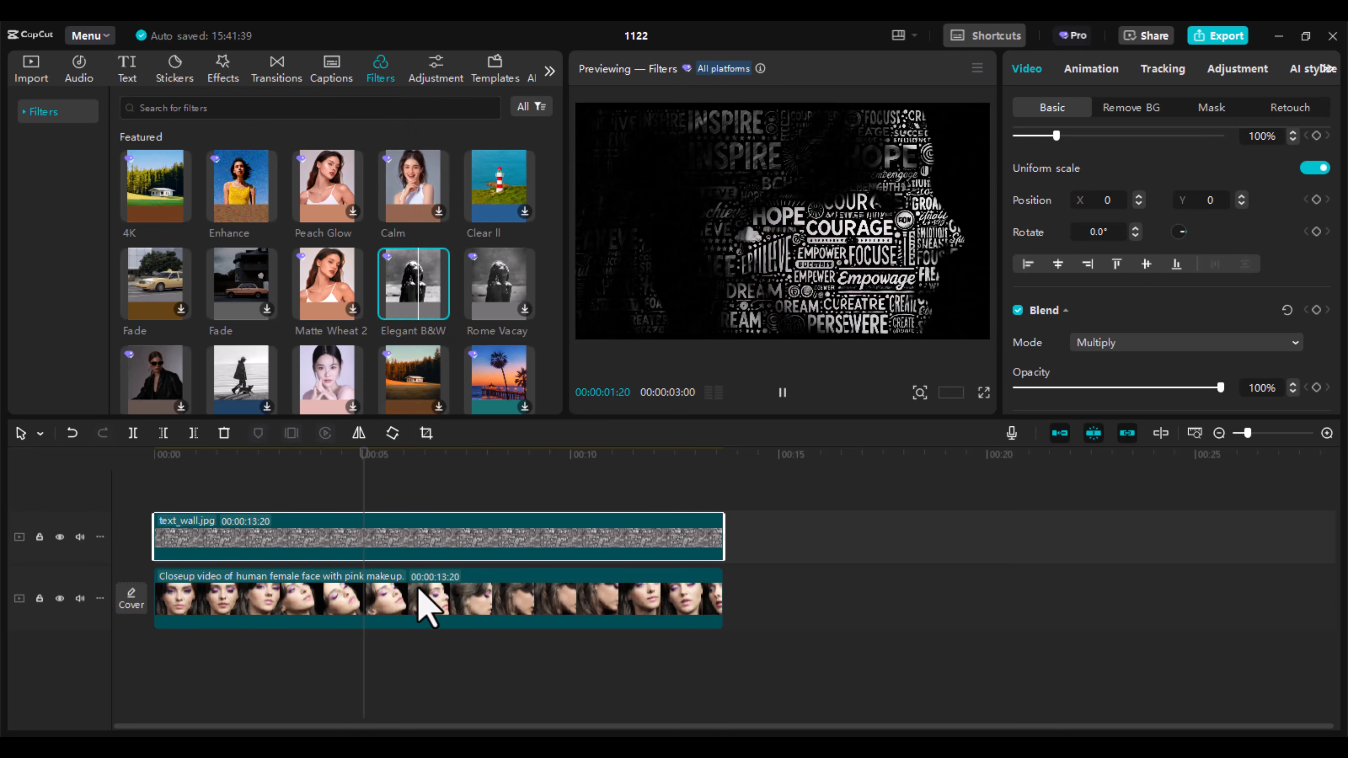
click(427, 608)
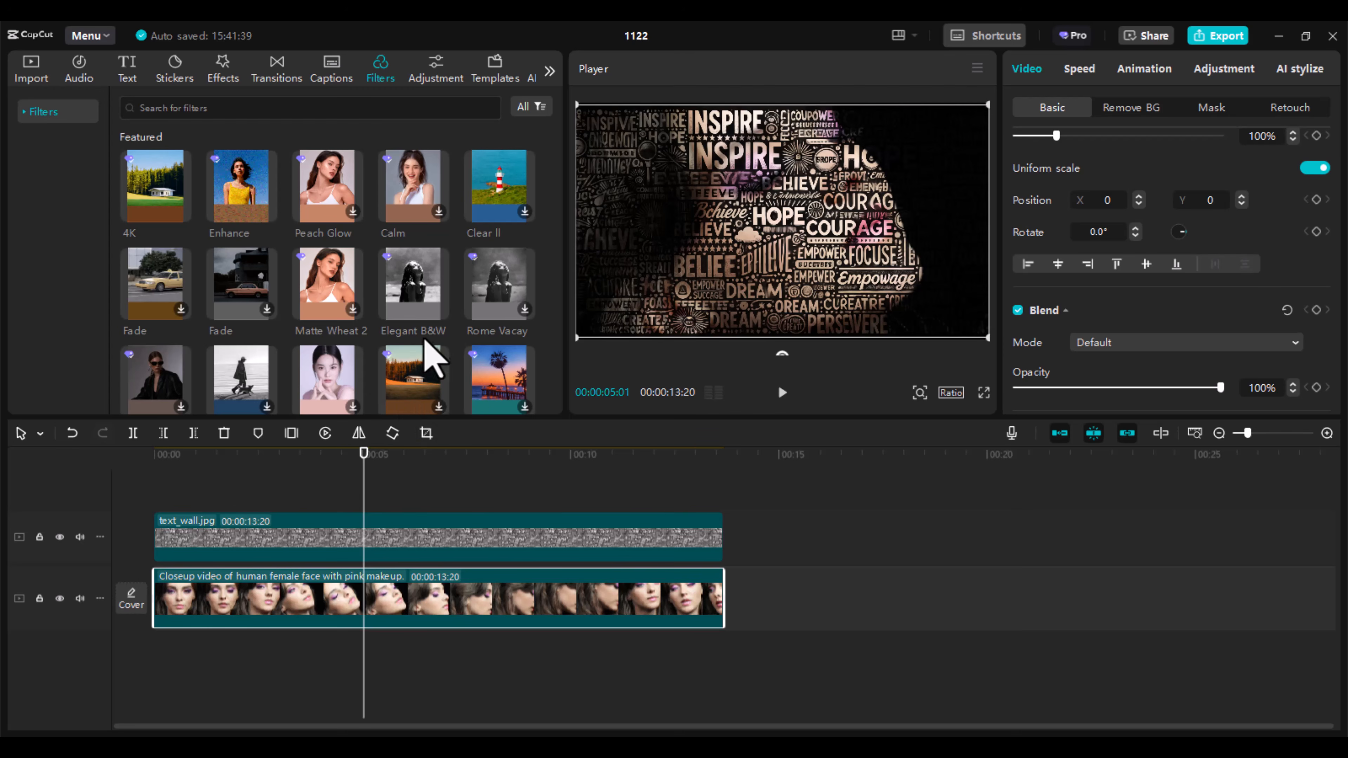
click(438, 309)
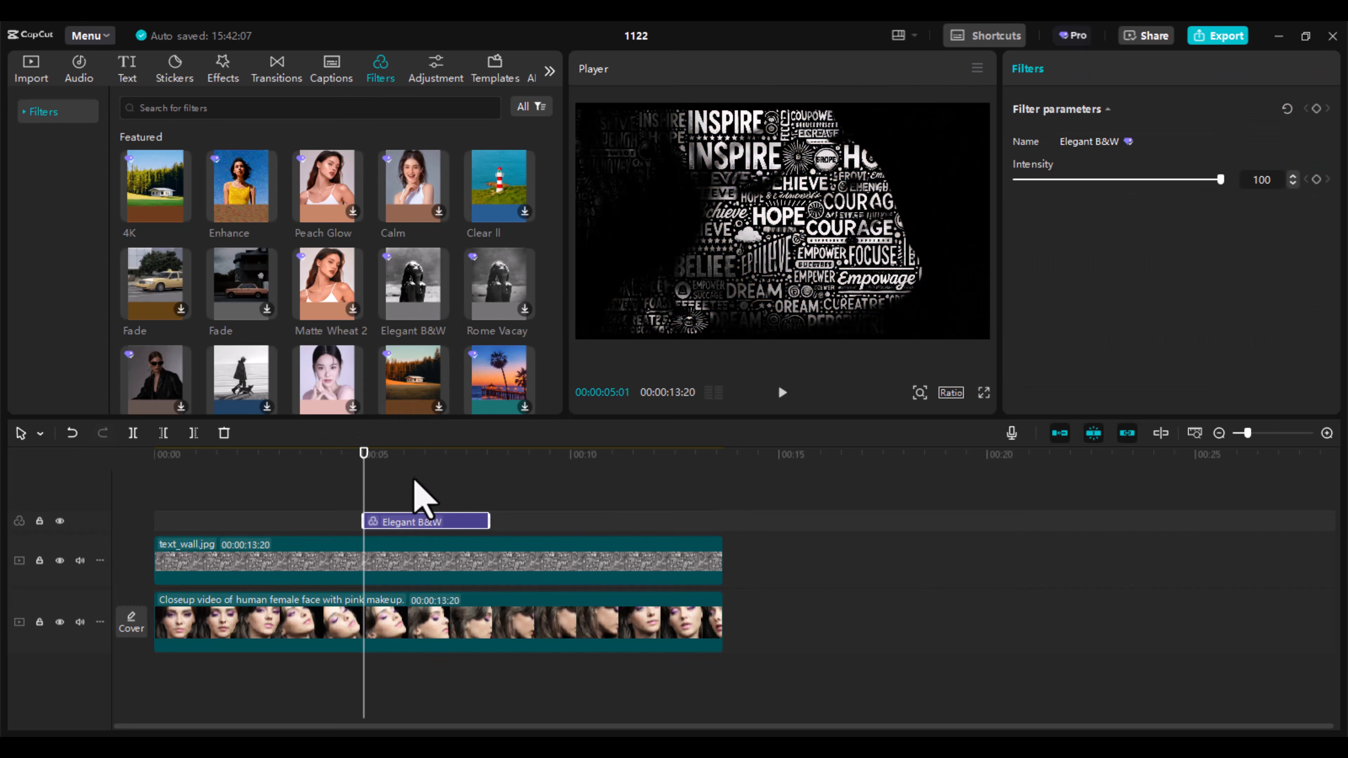
drag(423, 523, 213, 522)
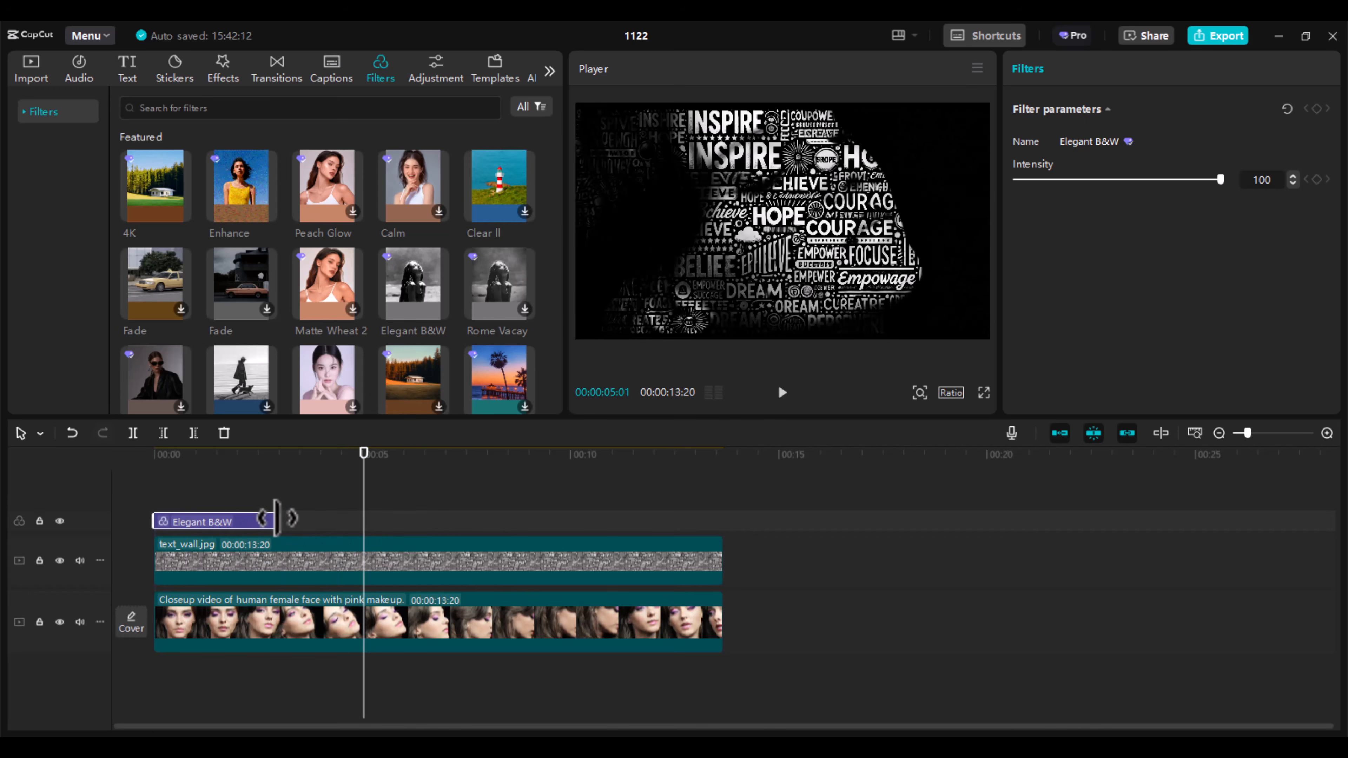
drag(314, 517, 722, 524)
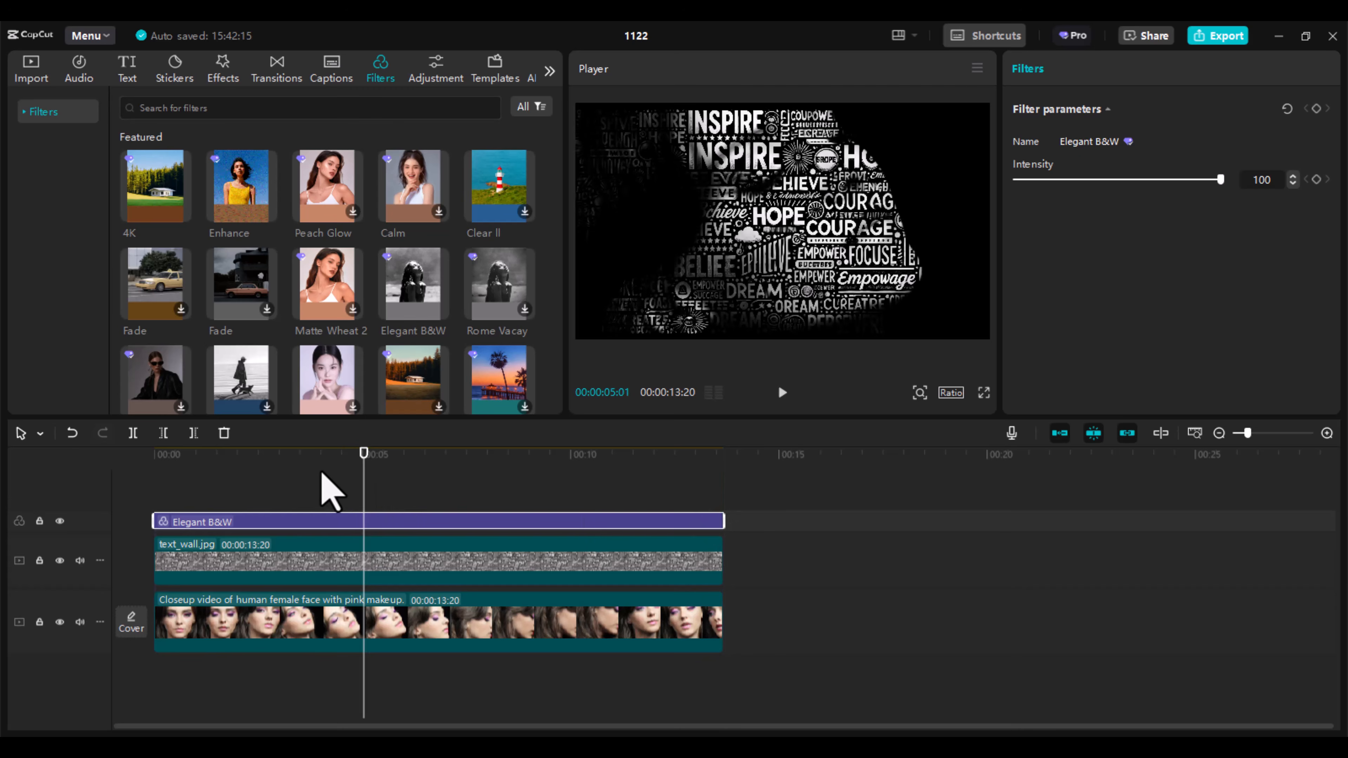
drag(316, 457, 412, 477)
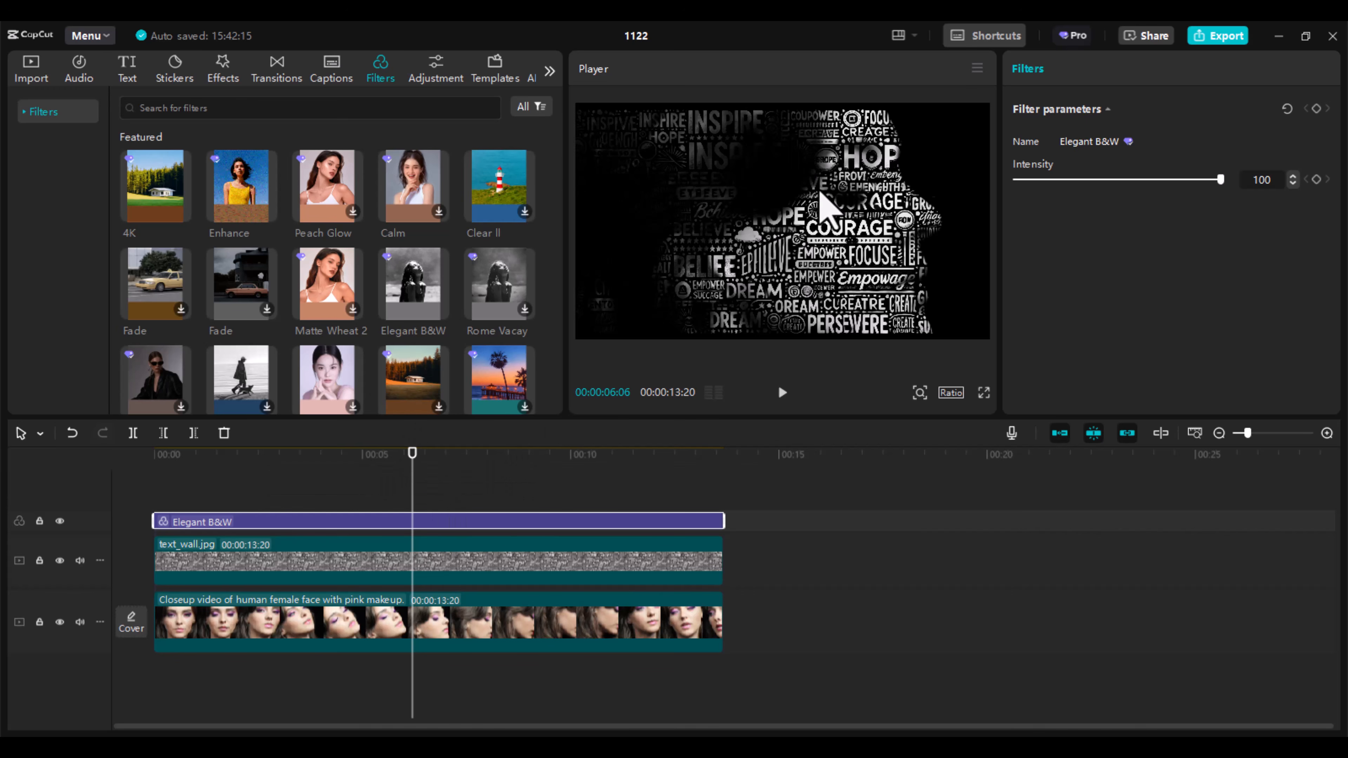
Set the Exposure of the face video to 13, checking the effect at several points in the timeline
click(556, 637)
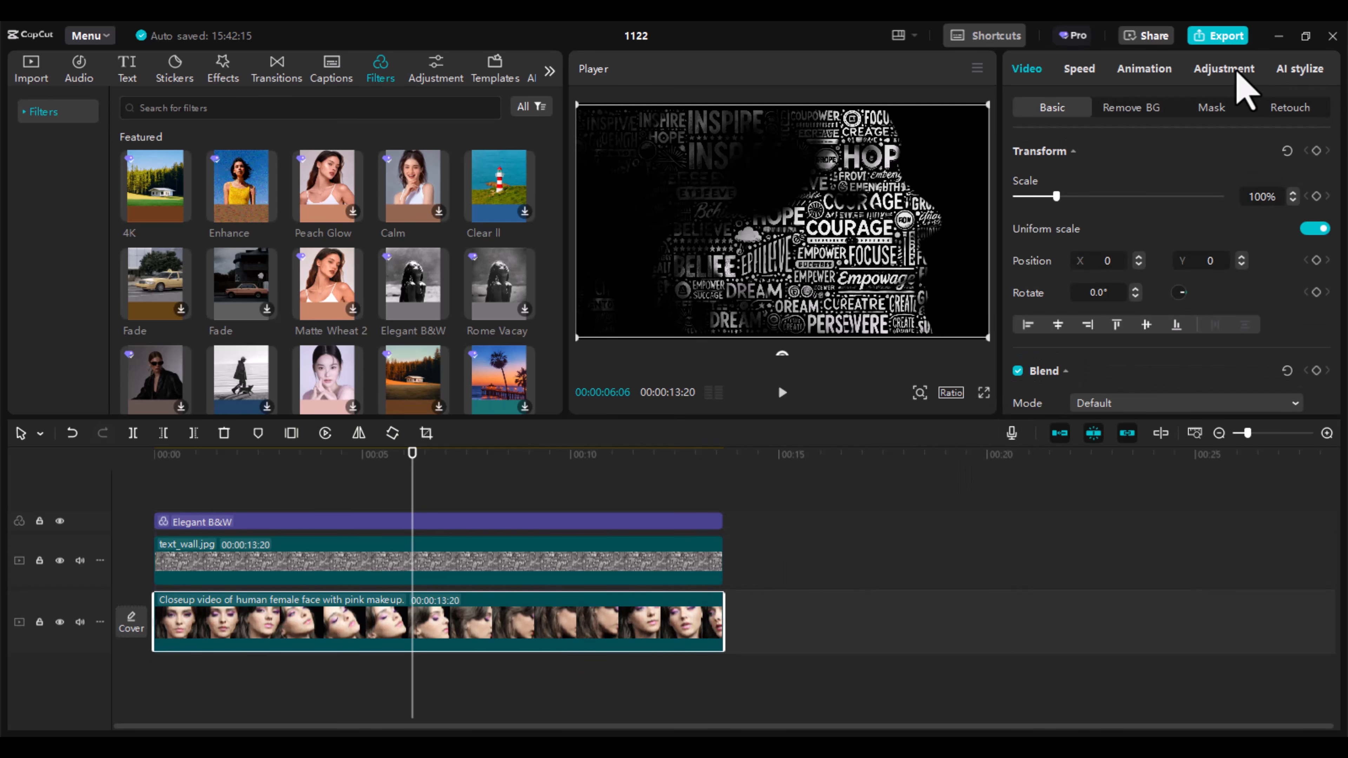
click(1223, 70)
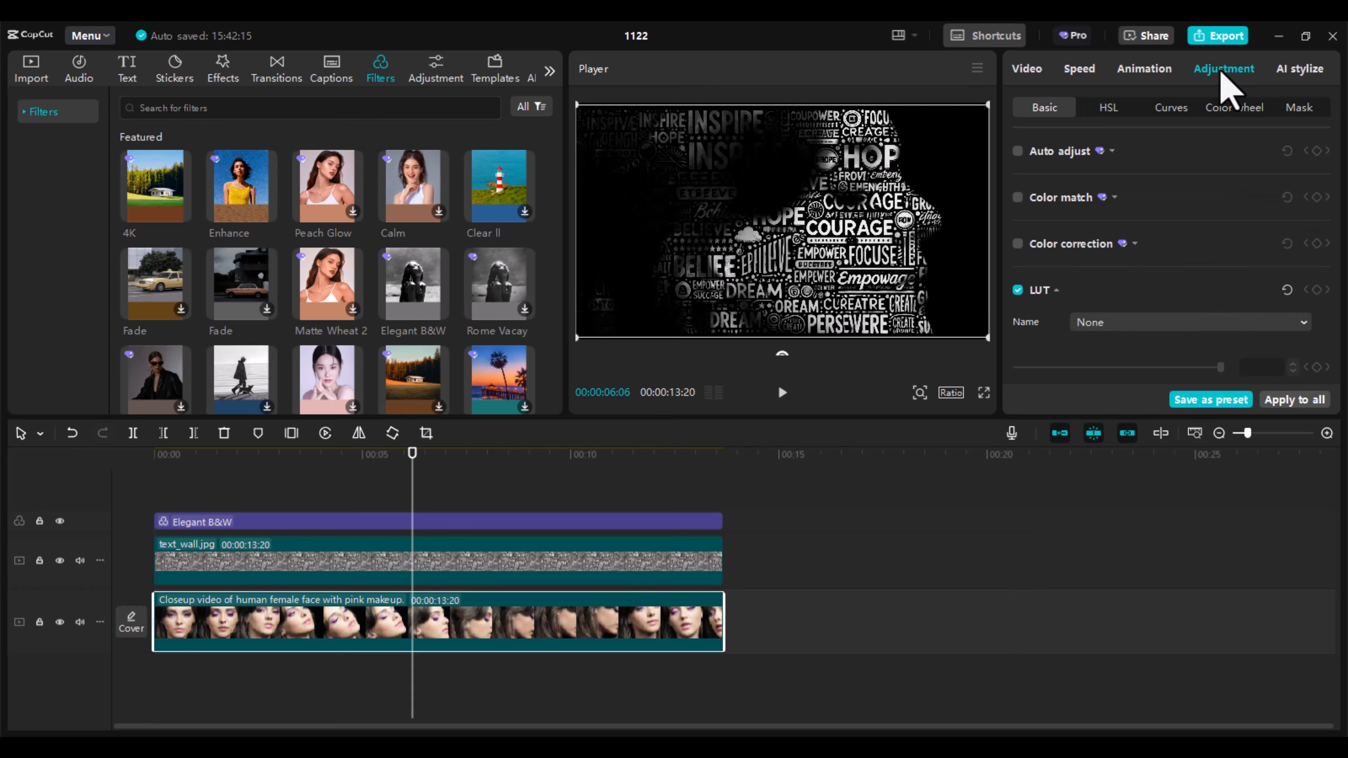
scroll(1173, 242, down, 5)
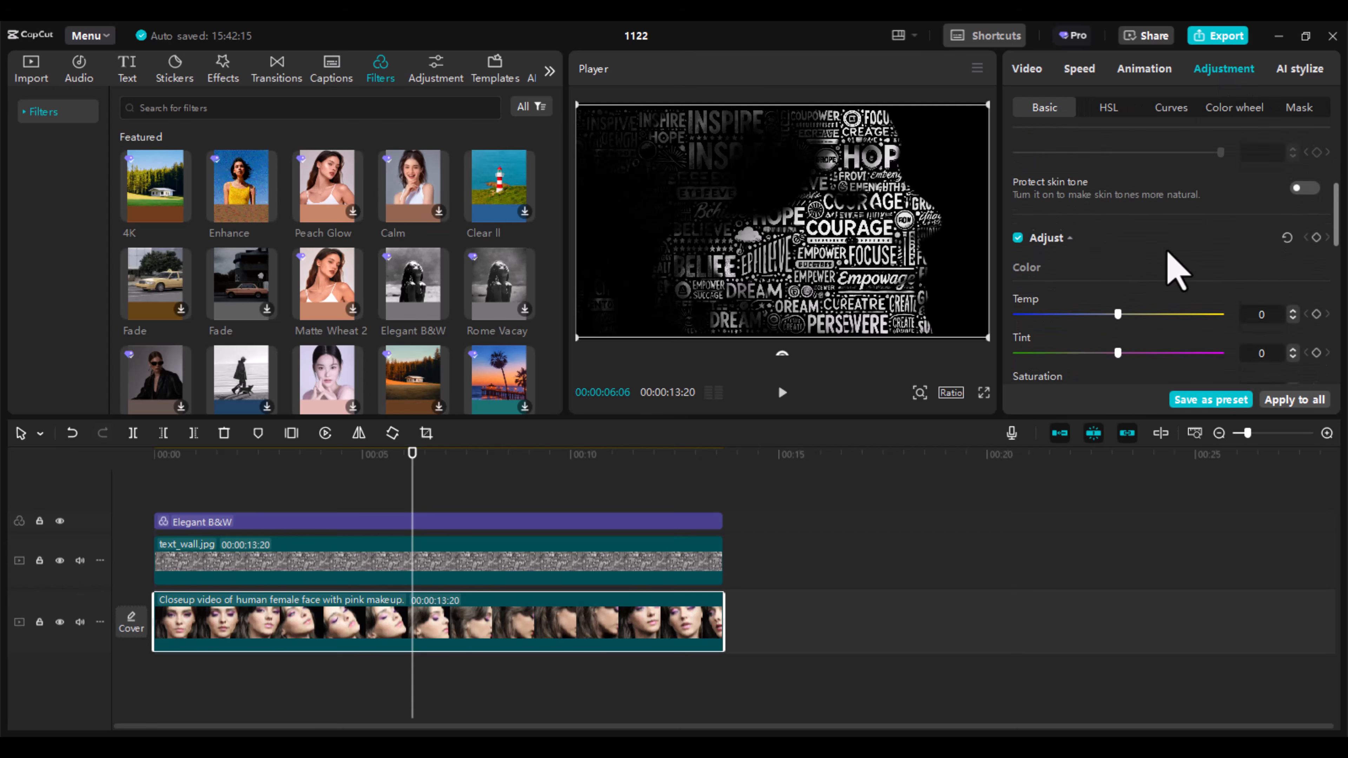
scroll(1175, 278, down, 4)
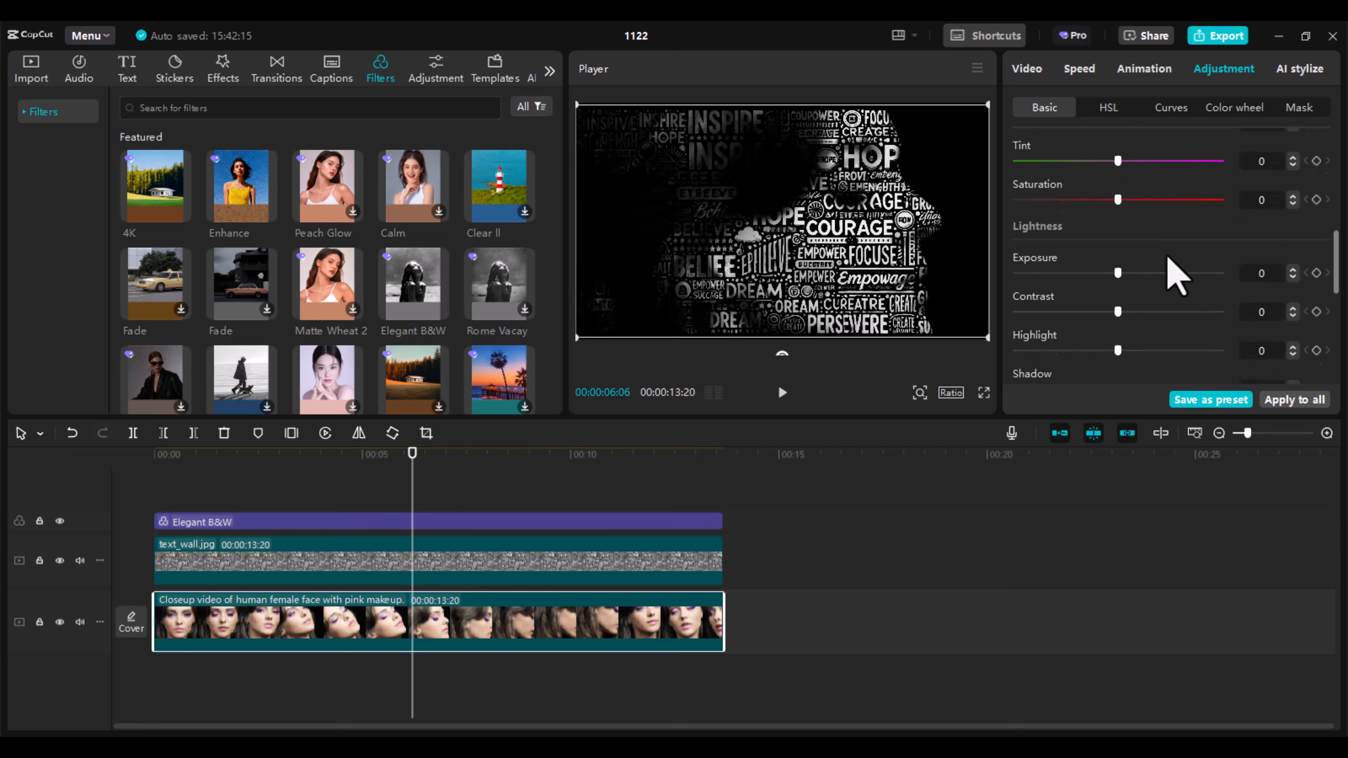
mouse_move(1118, 193)
mouse_down()
mouse_move(1181, 198)
mouse_move(1077, 218)
mouse_move(1116, 214)
mouse_move(1074, 210)
mouse_move(1103, 204)
mouse_up()
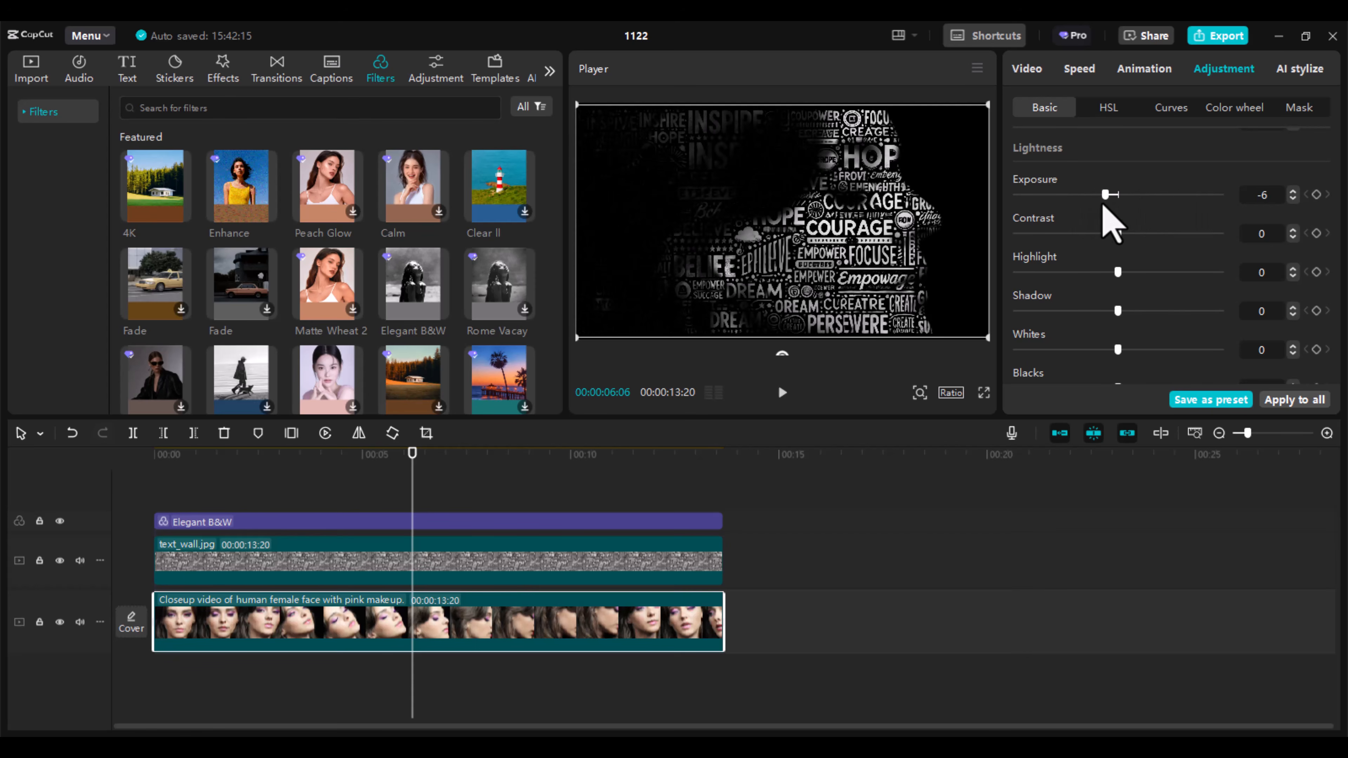
drag(415, 466, 492, 471)
drag(1105, 196, 1144, 196)
drag(491, 453, 384, 484)
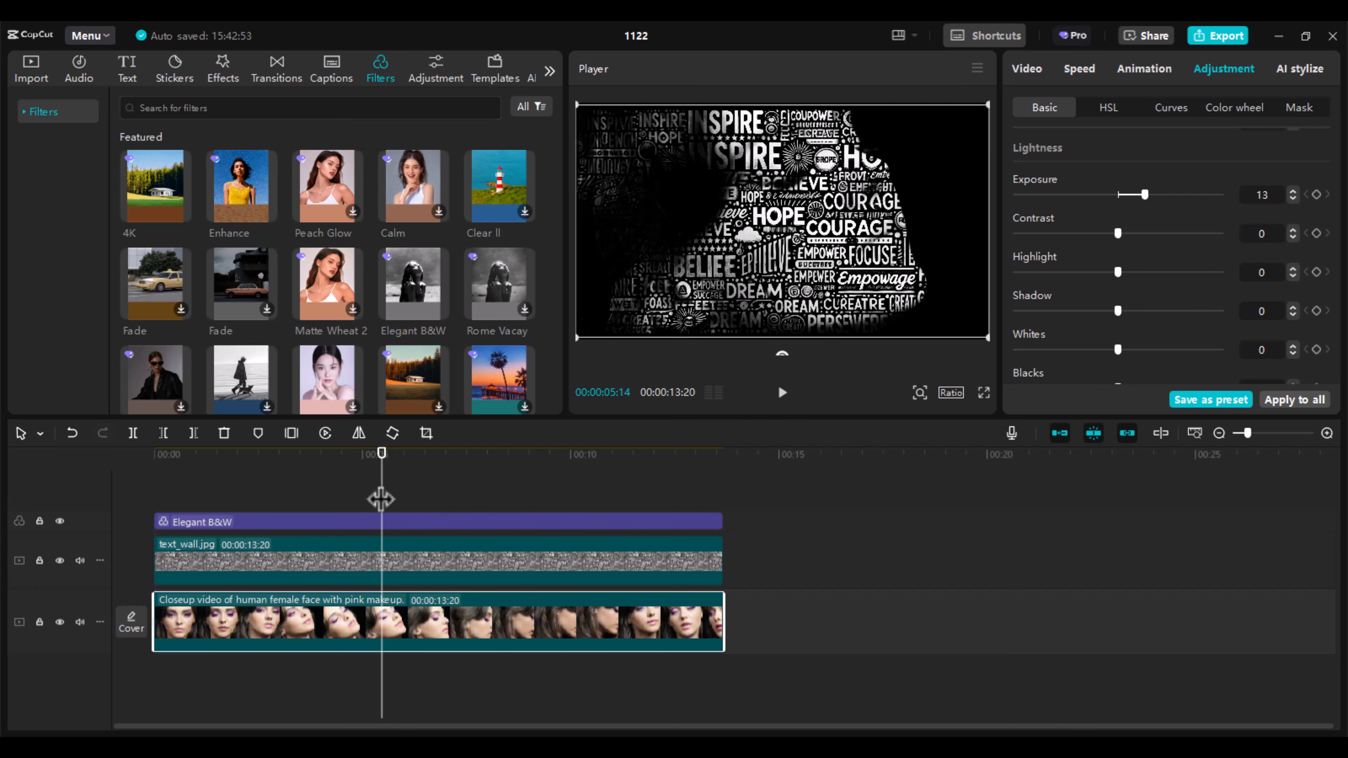
Apply a Mirror mask to the face video, widen it to size 759 and set its feather to 38
click(1021, 73)
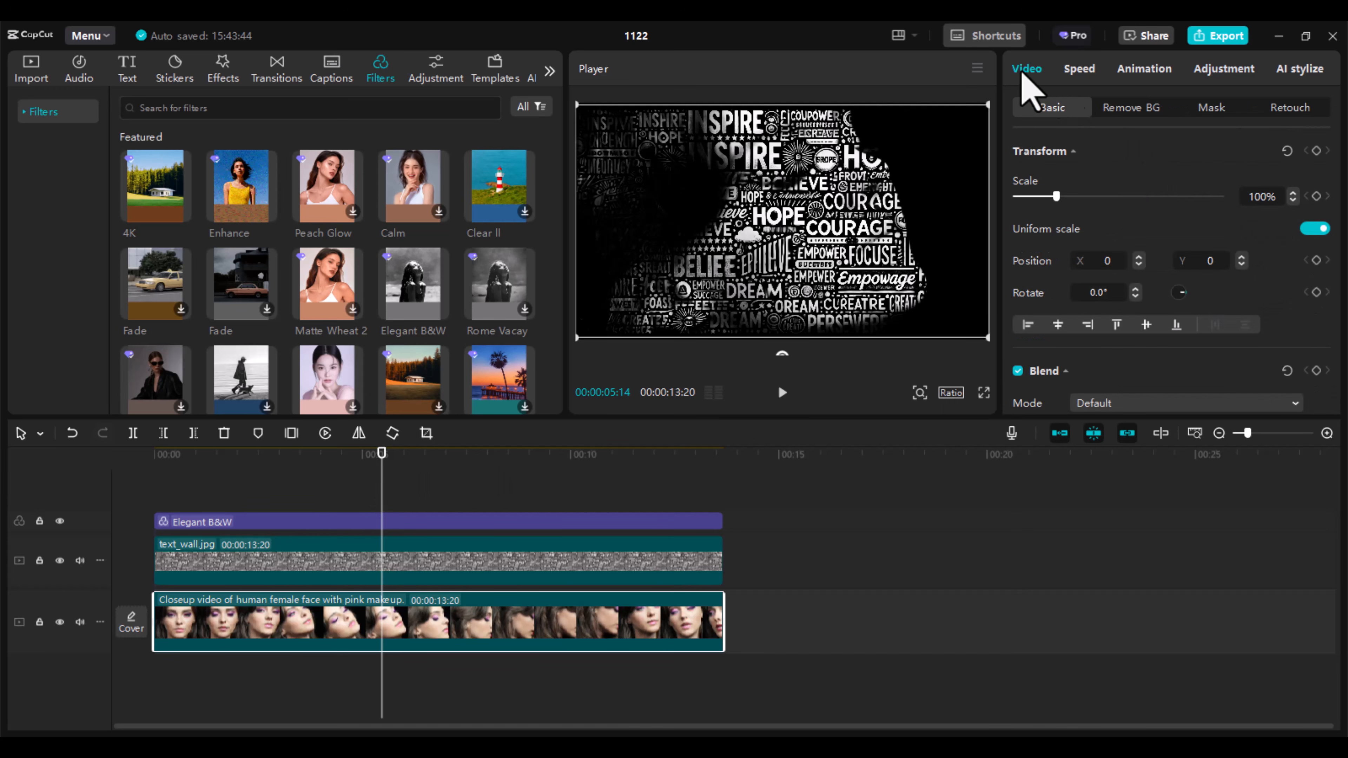
click(1212, 108)
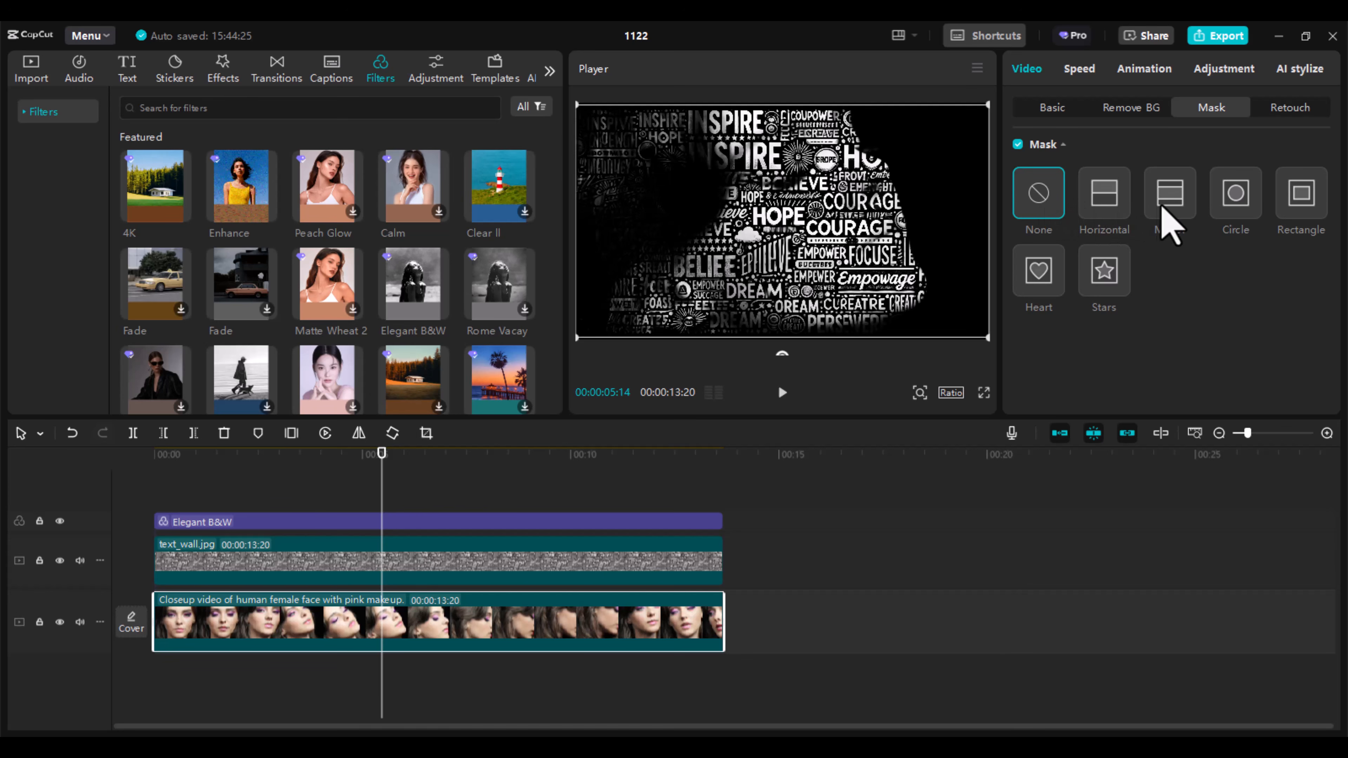
click(1188, 223)
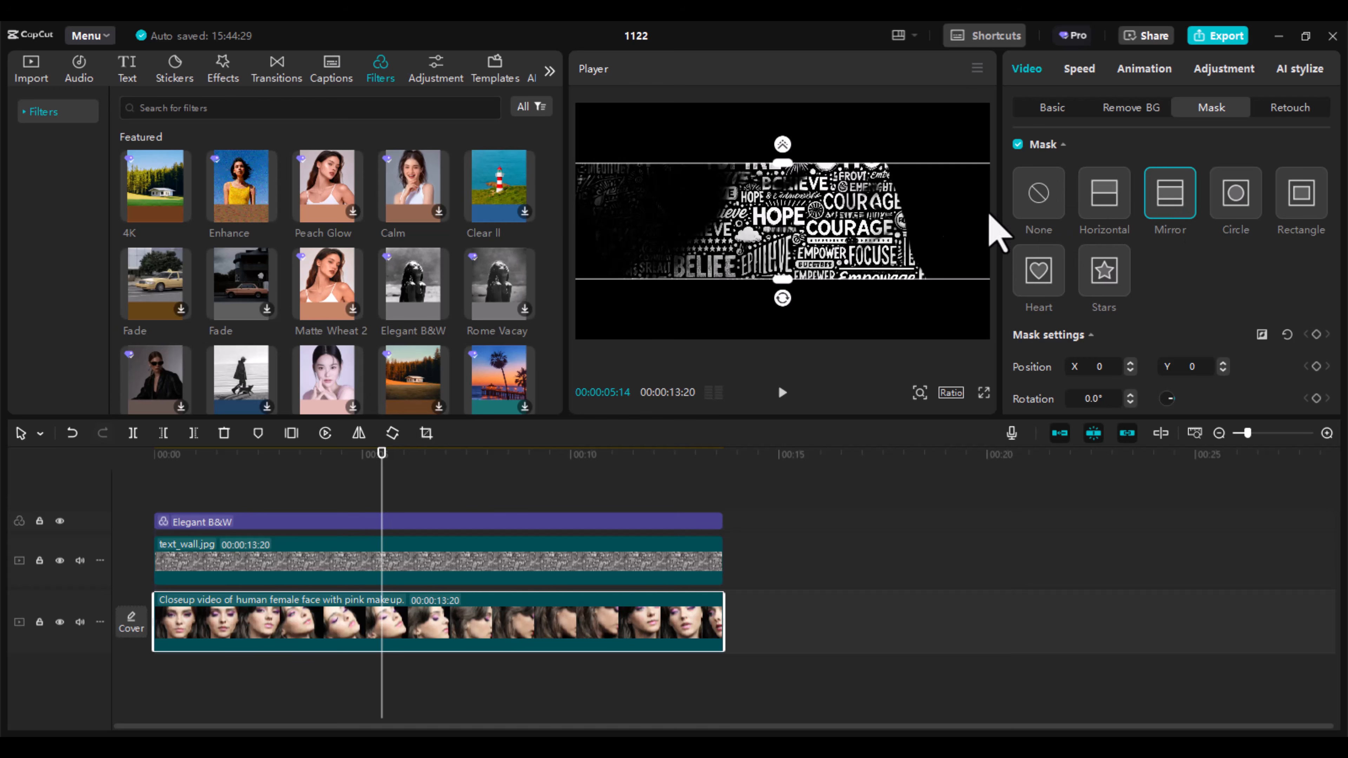
mouse_move(783, 144)
mouse_down()
mouse_move(783, 123)
mouse_move(796, 166)
mouse_move(795, 147)
mouse_up()
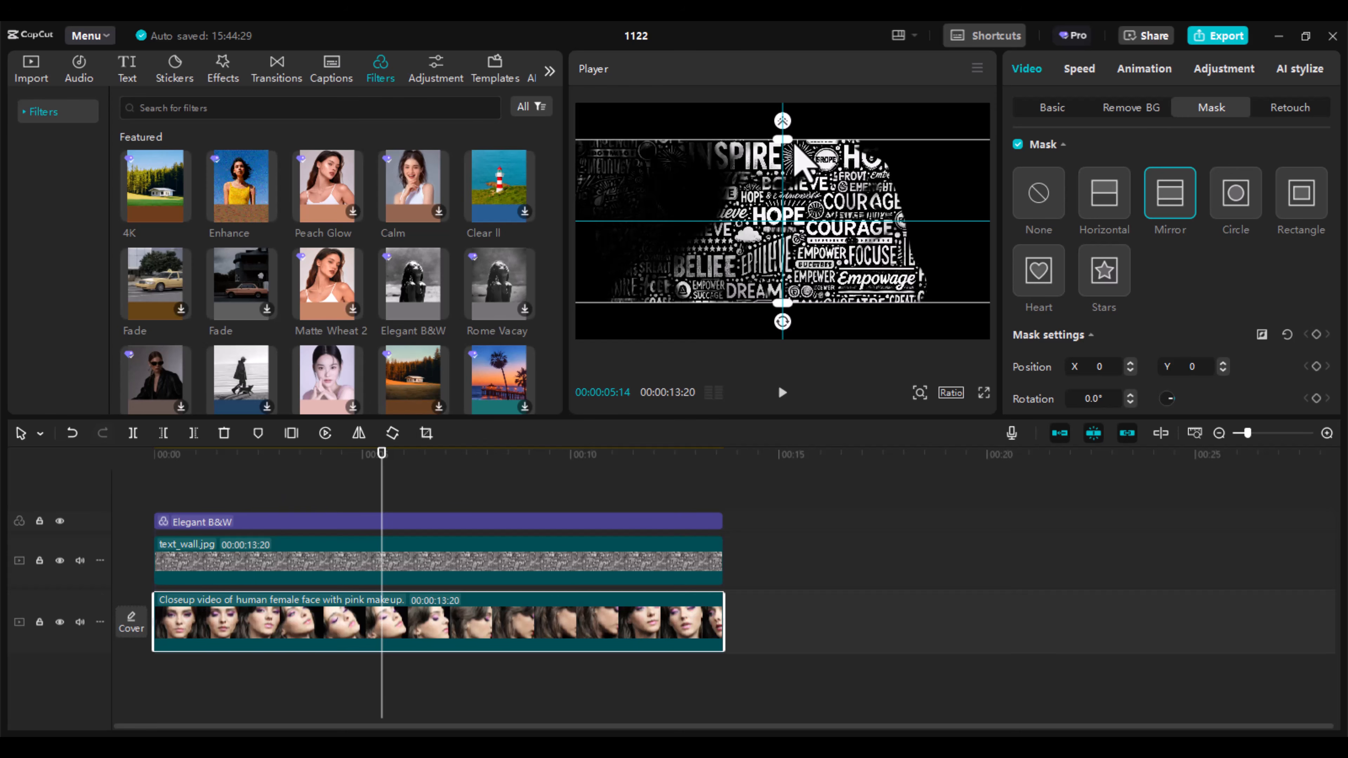
mouse_move(786, 127)
mouse_down()
mouse_move(783, 111)
mouse_move(784, 130)
mouse_up()
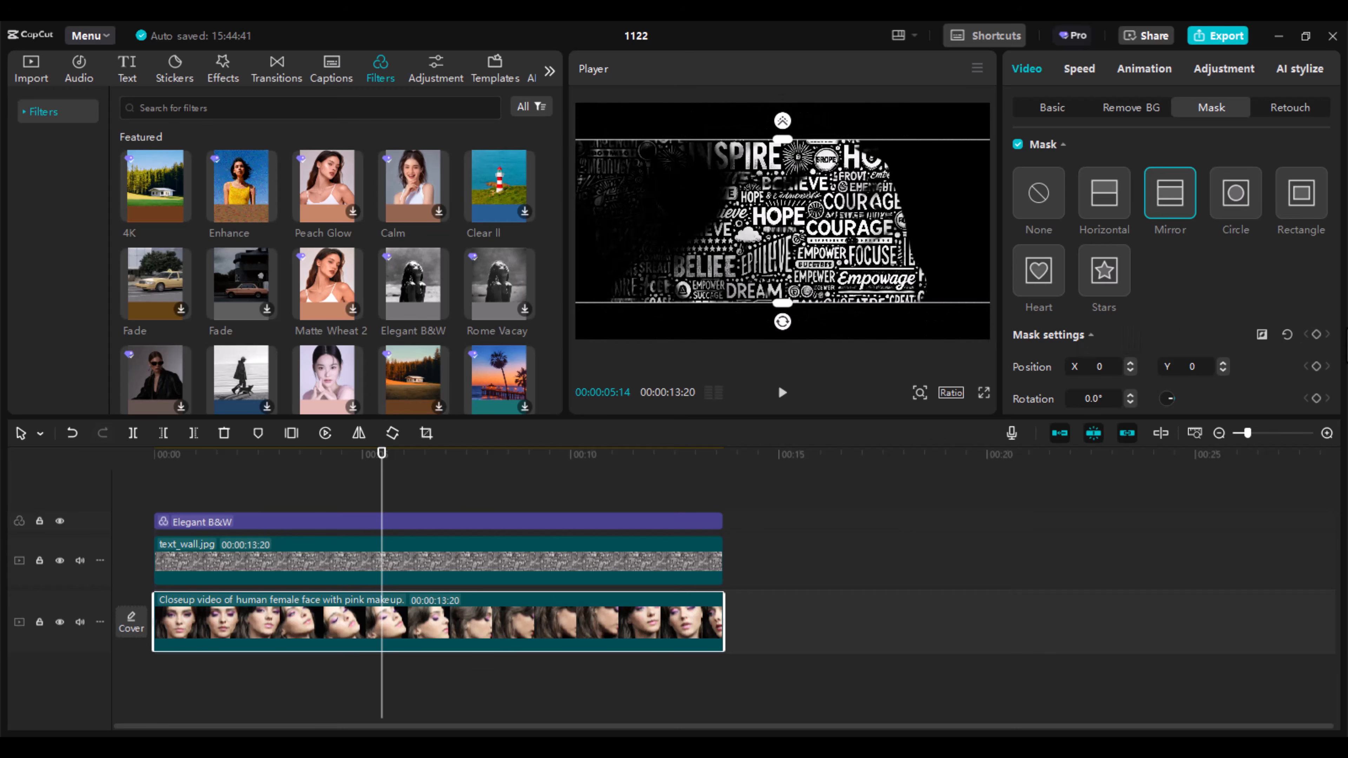
scroll(1273, 322, down, 3)
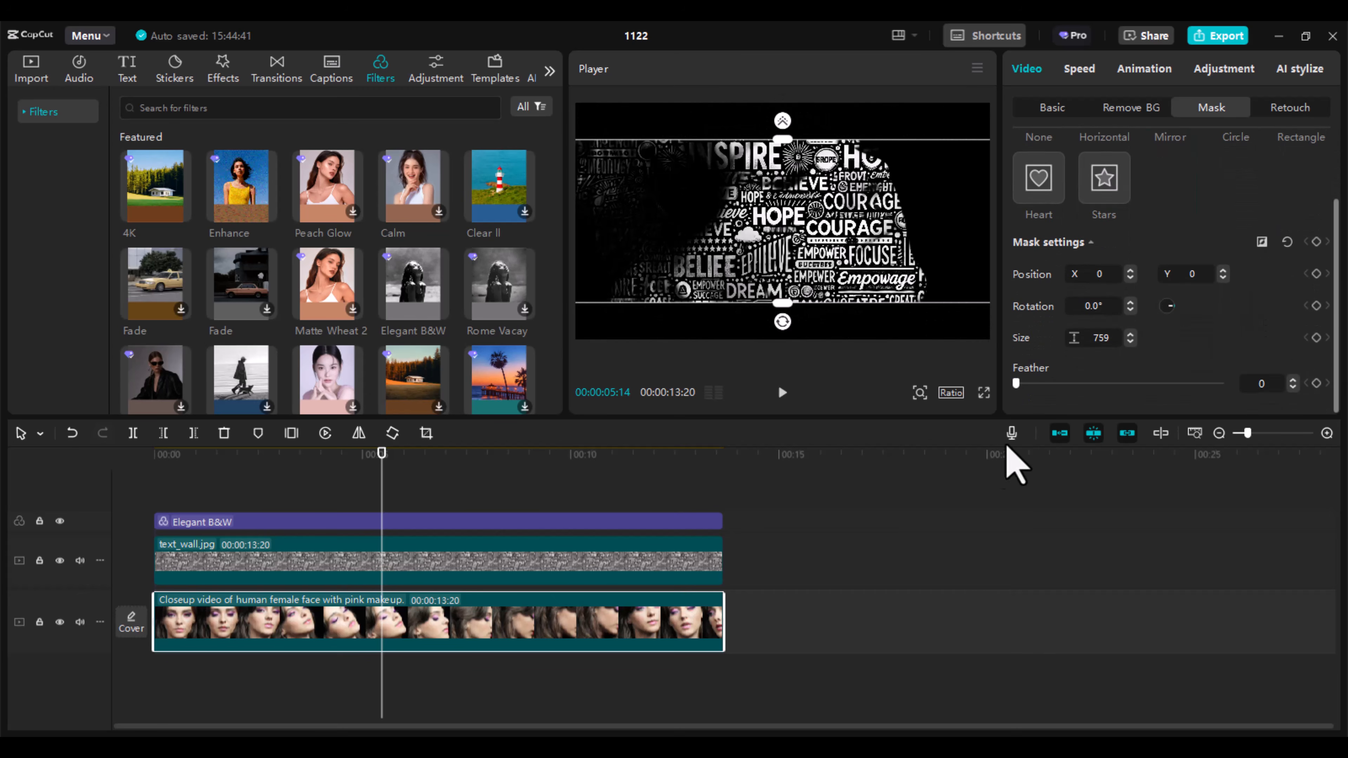
drag(1016, 392, 1092, 383)
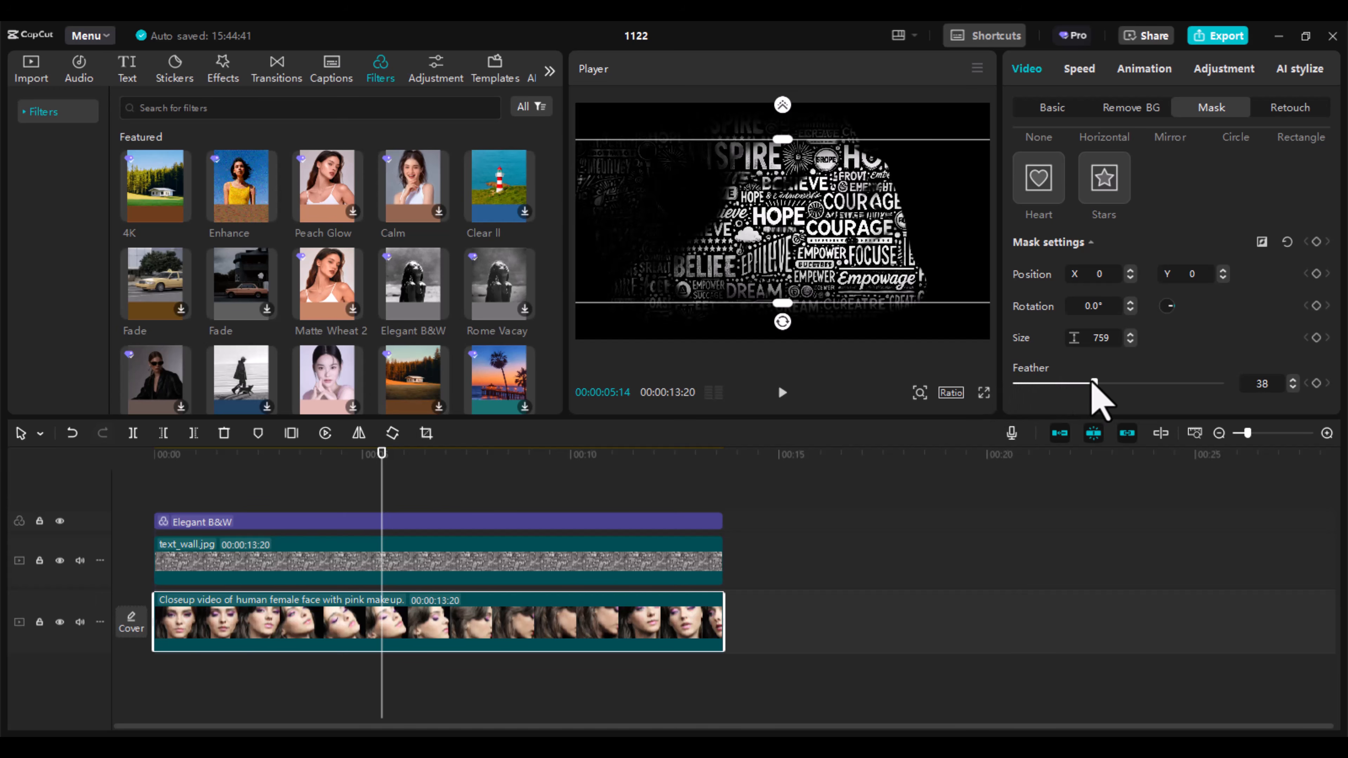
Enlarge the face video's Mirror mask to nearly the full frame height, shift it to X -218, and play the result from the start
click(388, 557)
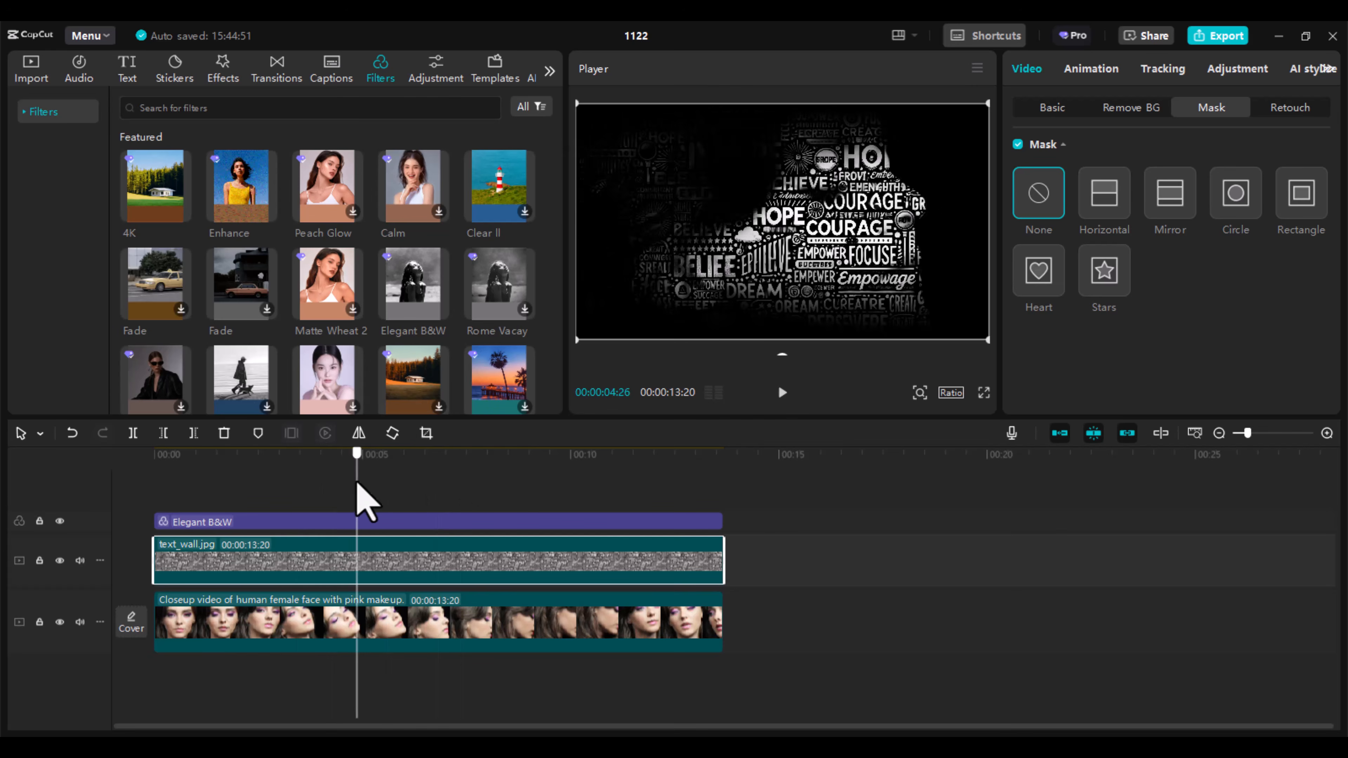
click(412, 621)
drag(803, 205, 755, 206)
drag(414, 456, 148, 531)
key(space)
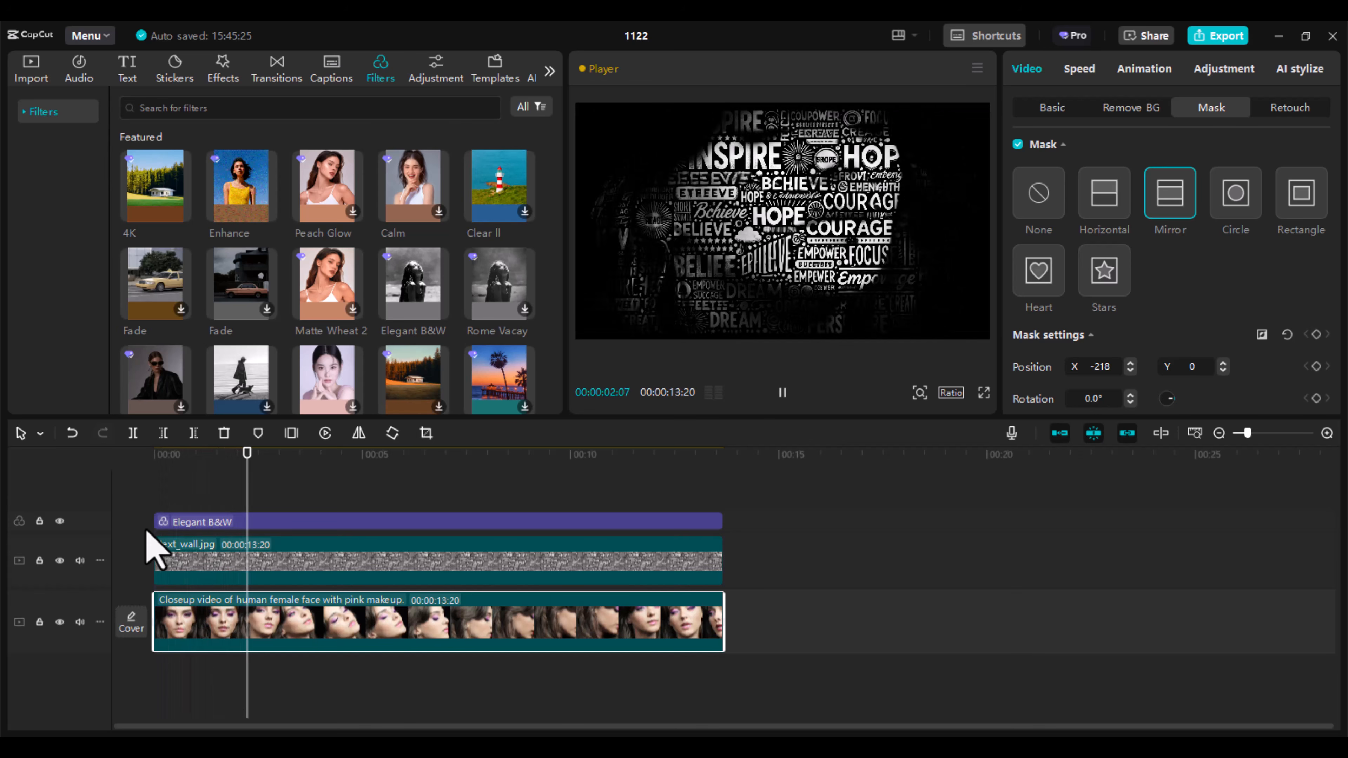
key(space)
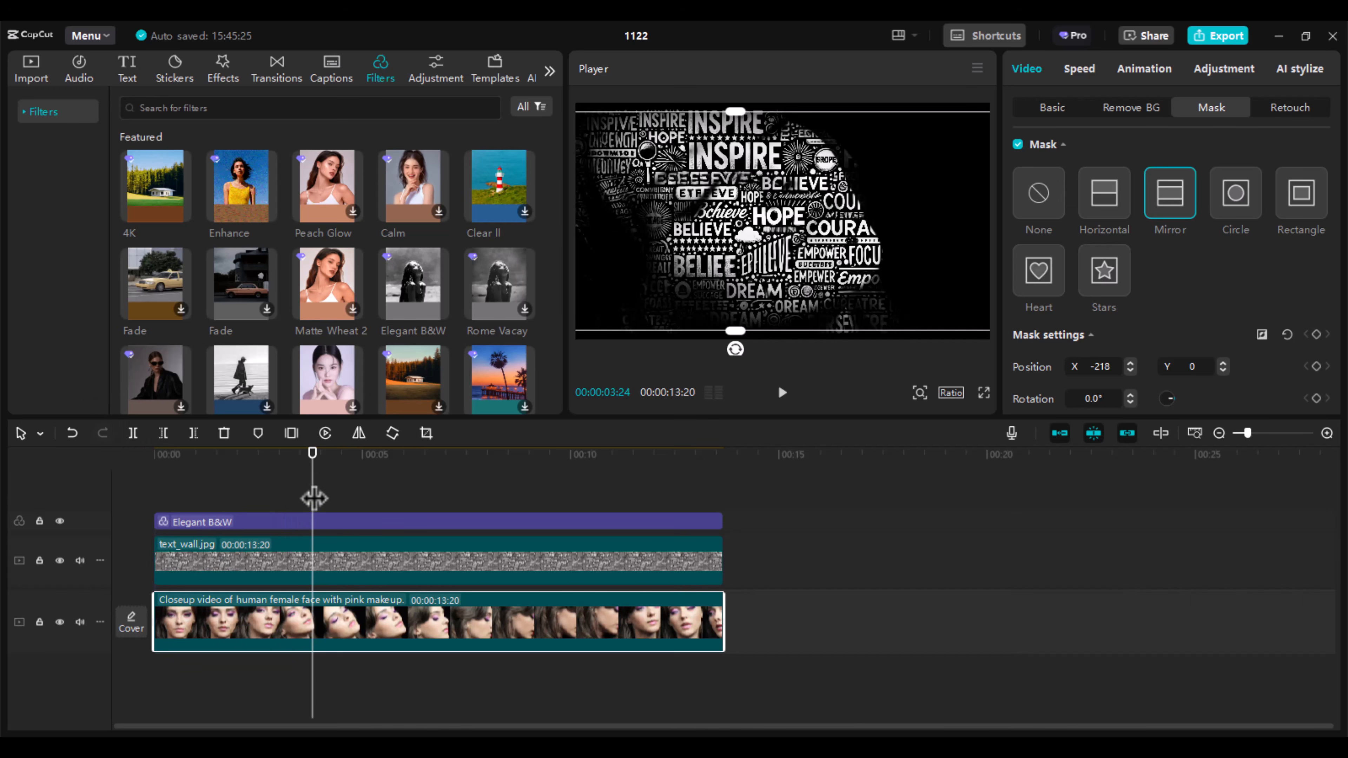
Export the frame at 00:00:06:06 as a 1080P JPEG still named 1122, with import into the project enabled
drag(313, 458, 411, 471)
click(977, 68)
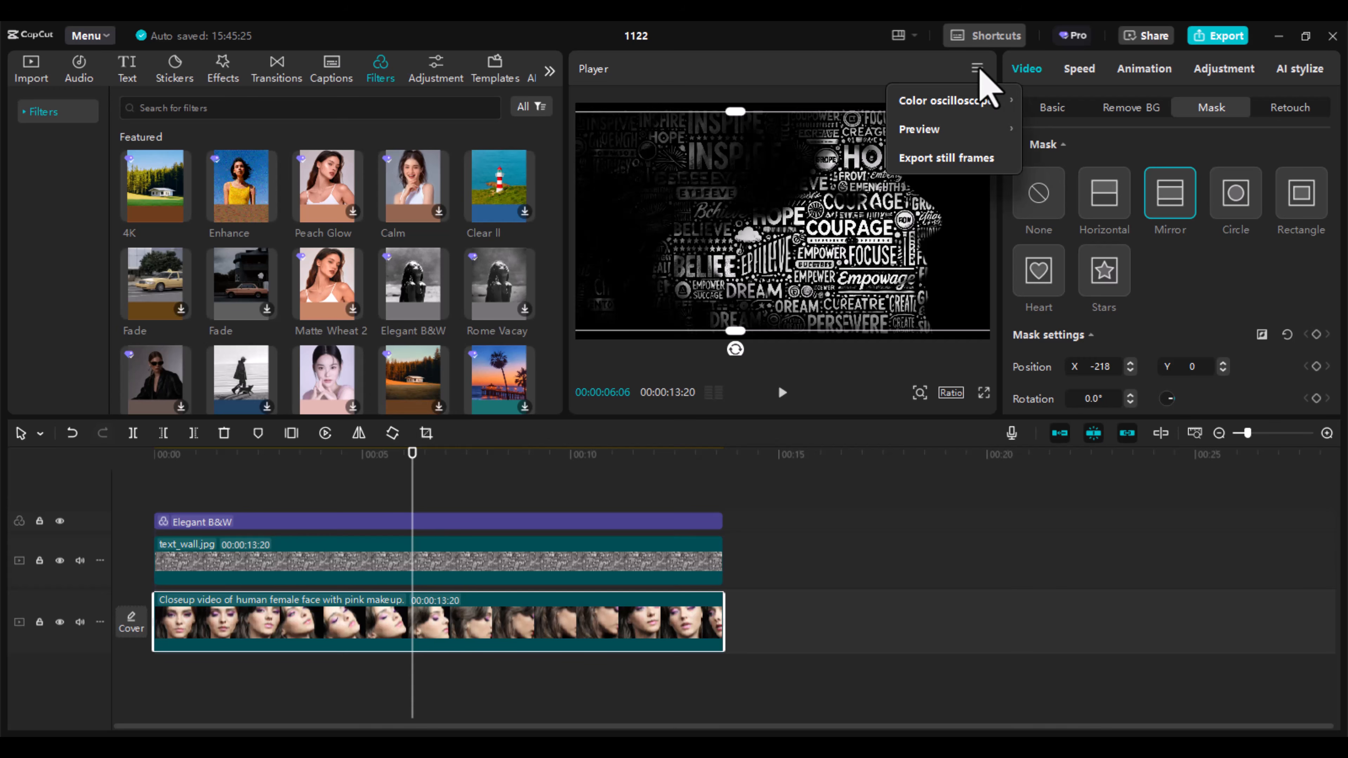
click(963, 158)
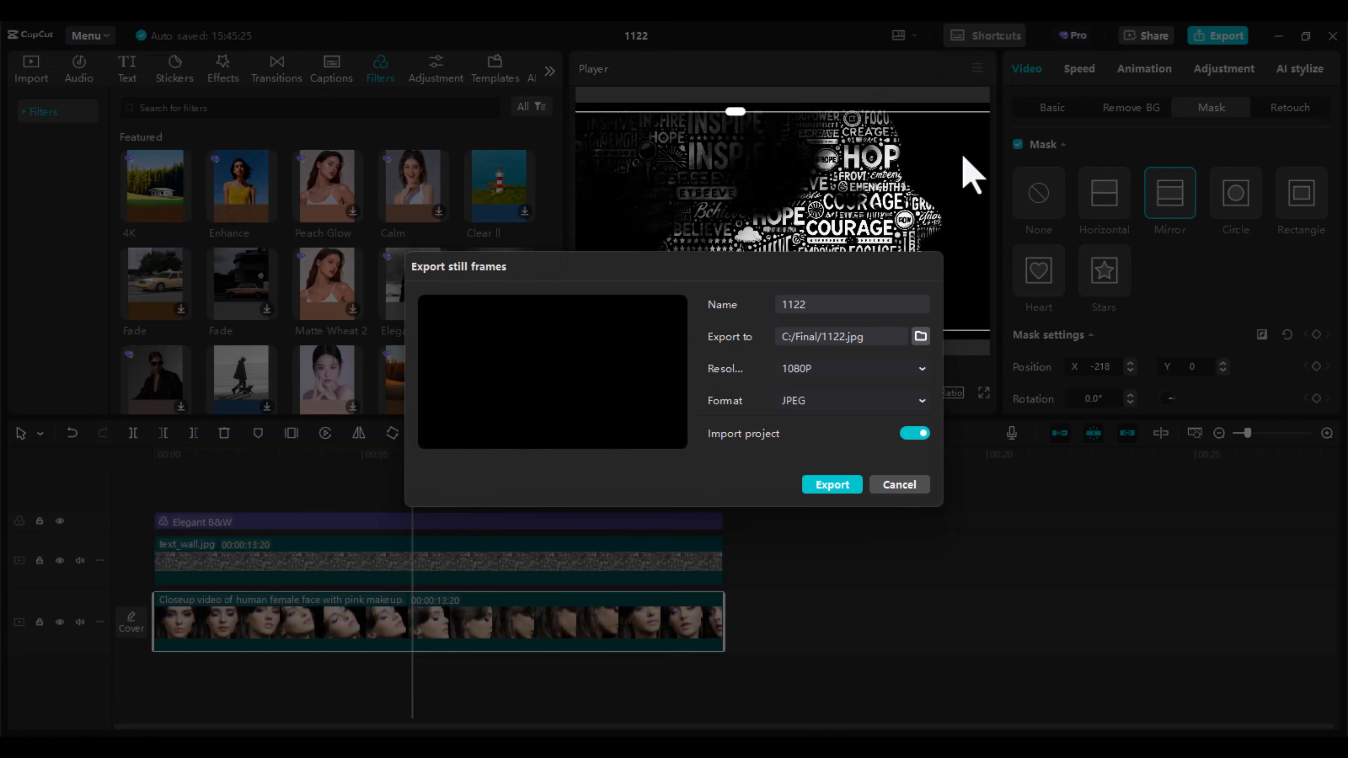
click(833, 484)
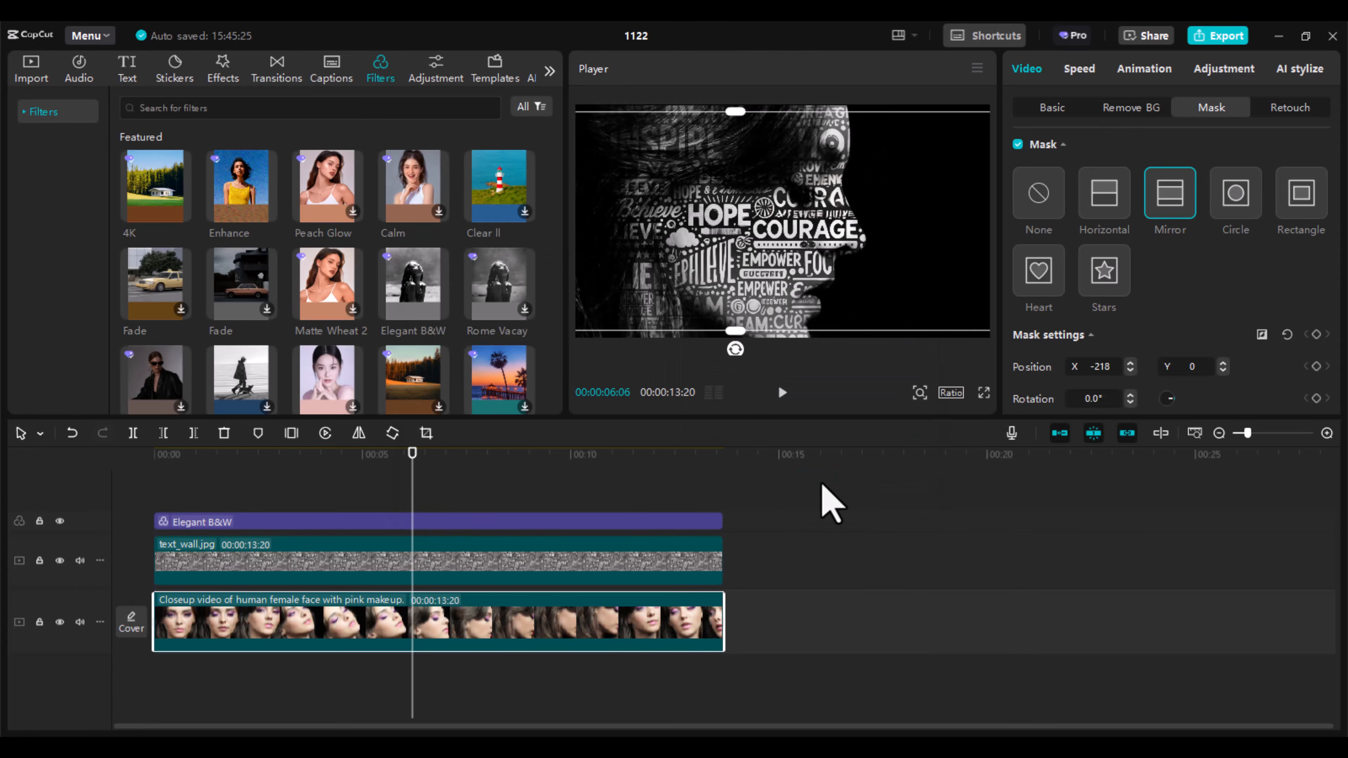
Preview the exported still 1122.jpg in the project media and add it to the timeline
click(30, 65)
click(47, 108)
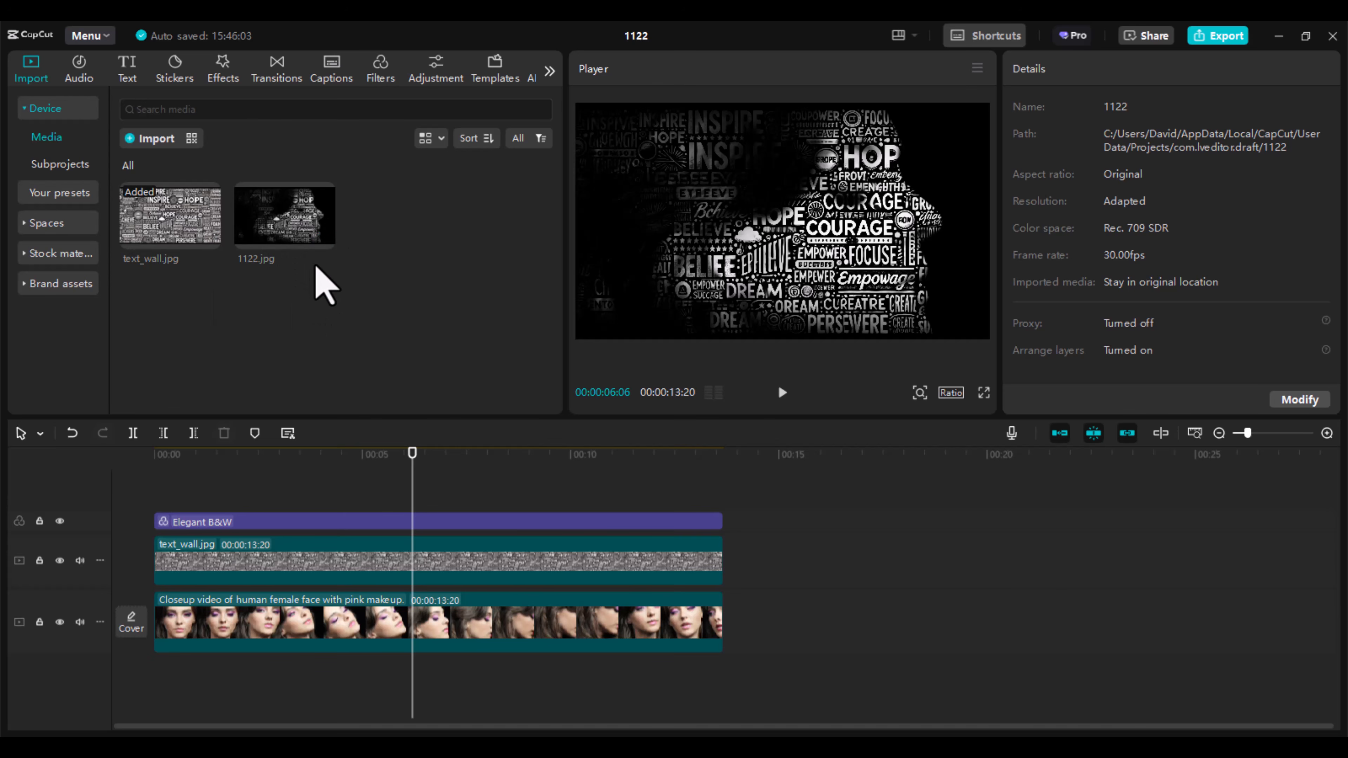
click(295, 212)
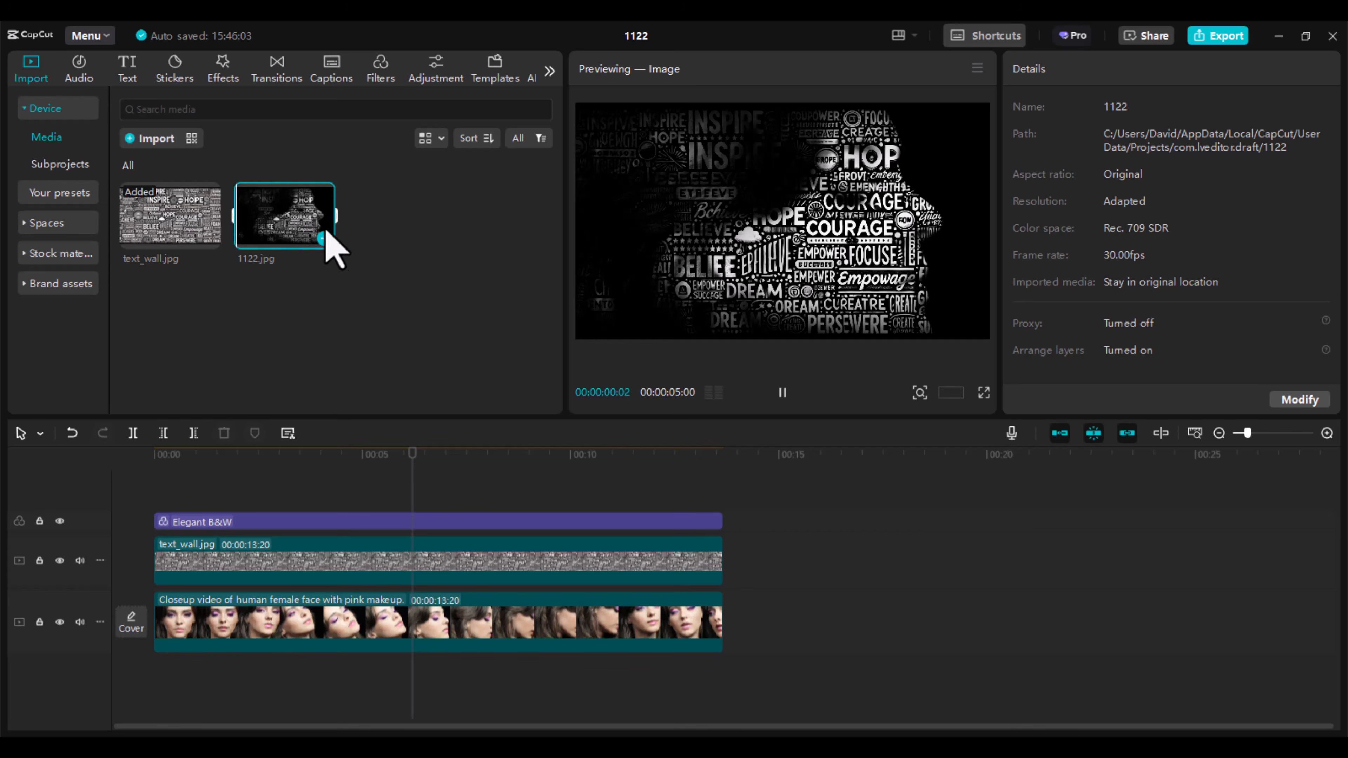
click(324, 239)
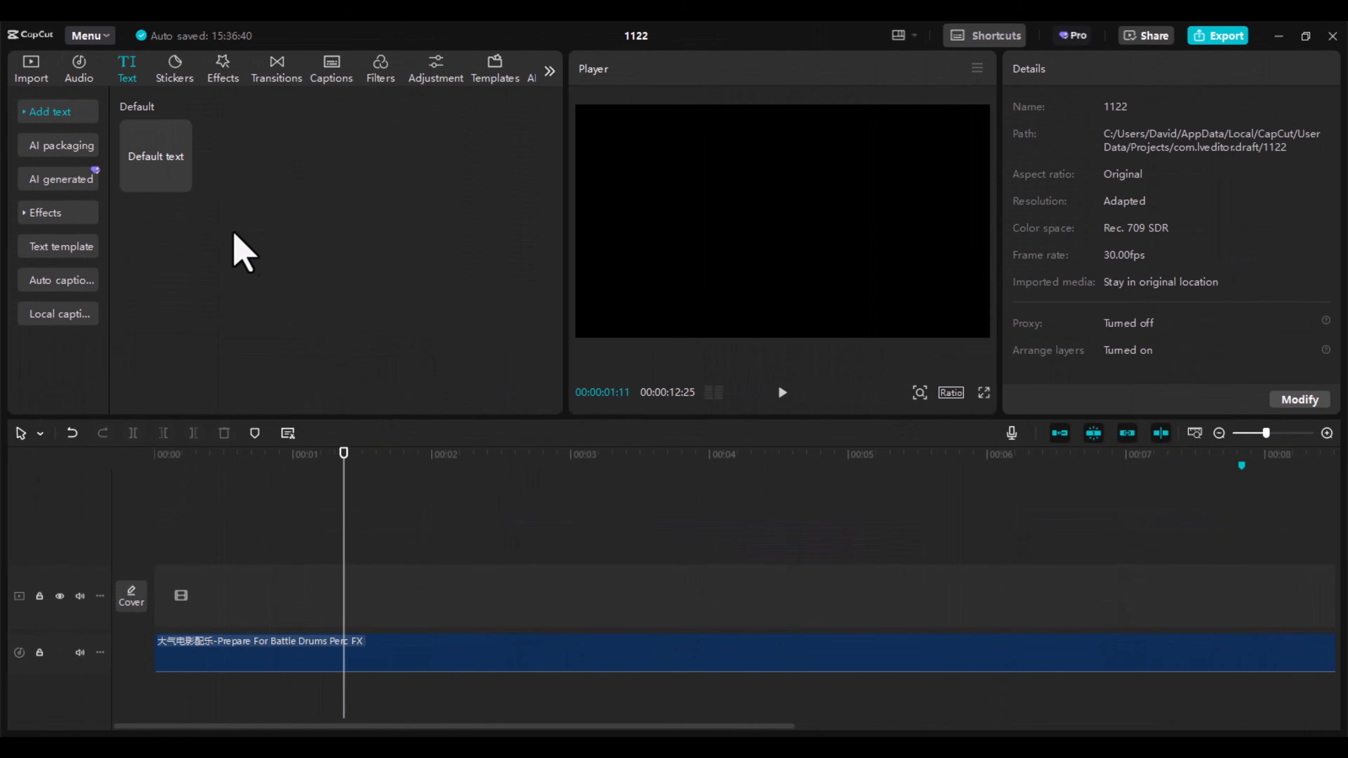
Add a default text clip to the timeline and change its wording to GYM
click(154, 159)
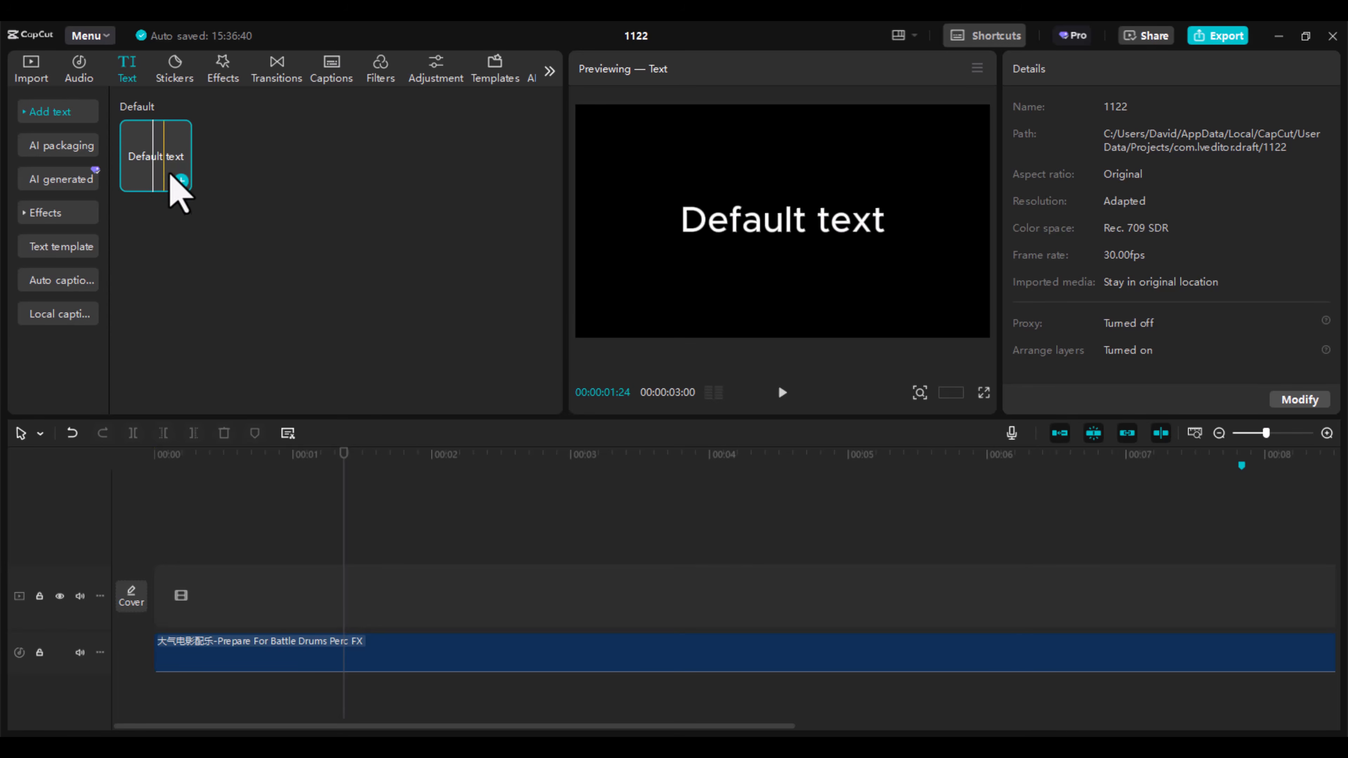
click(181, 181)
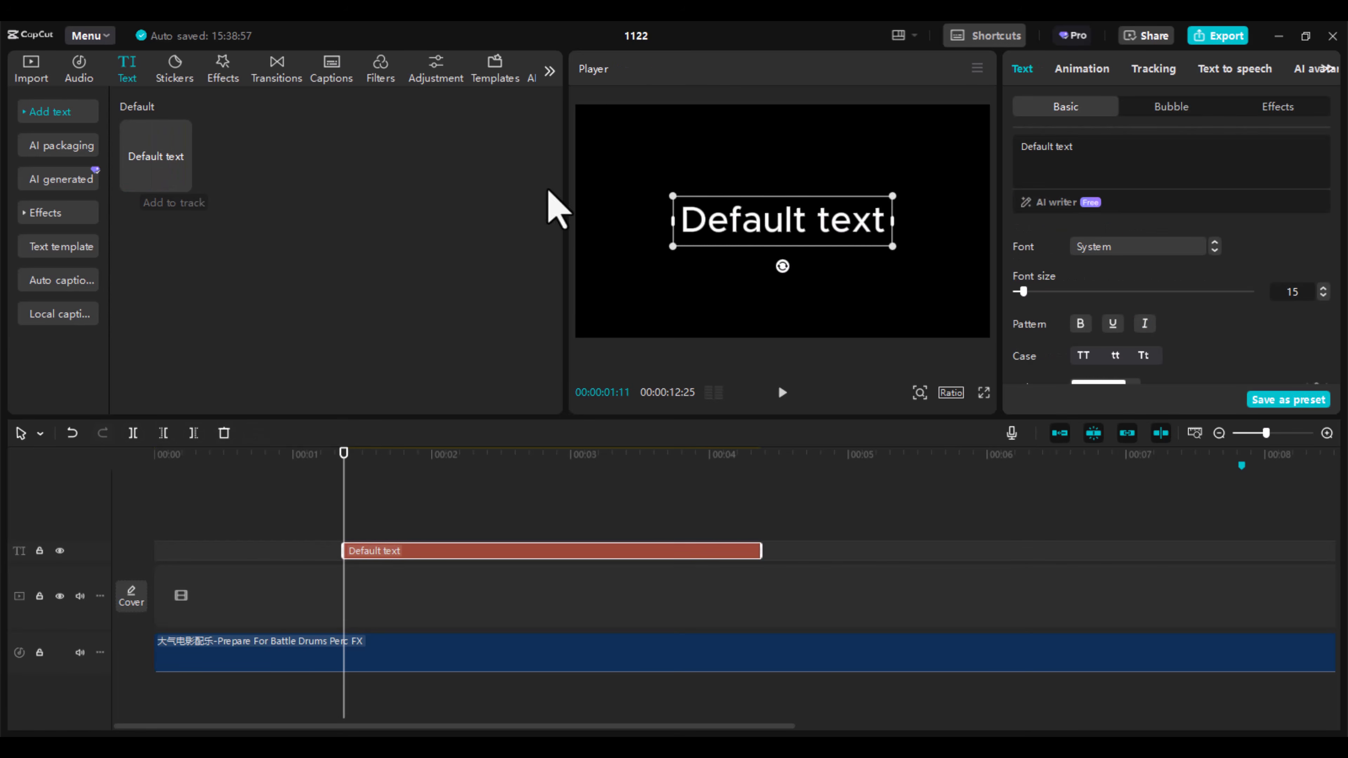
key(ctrl+a)
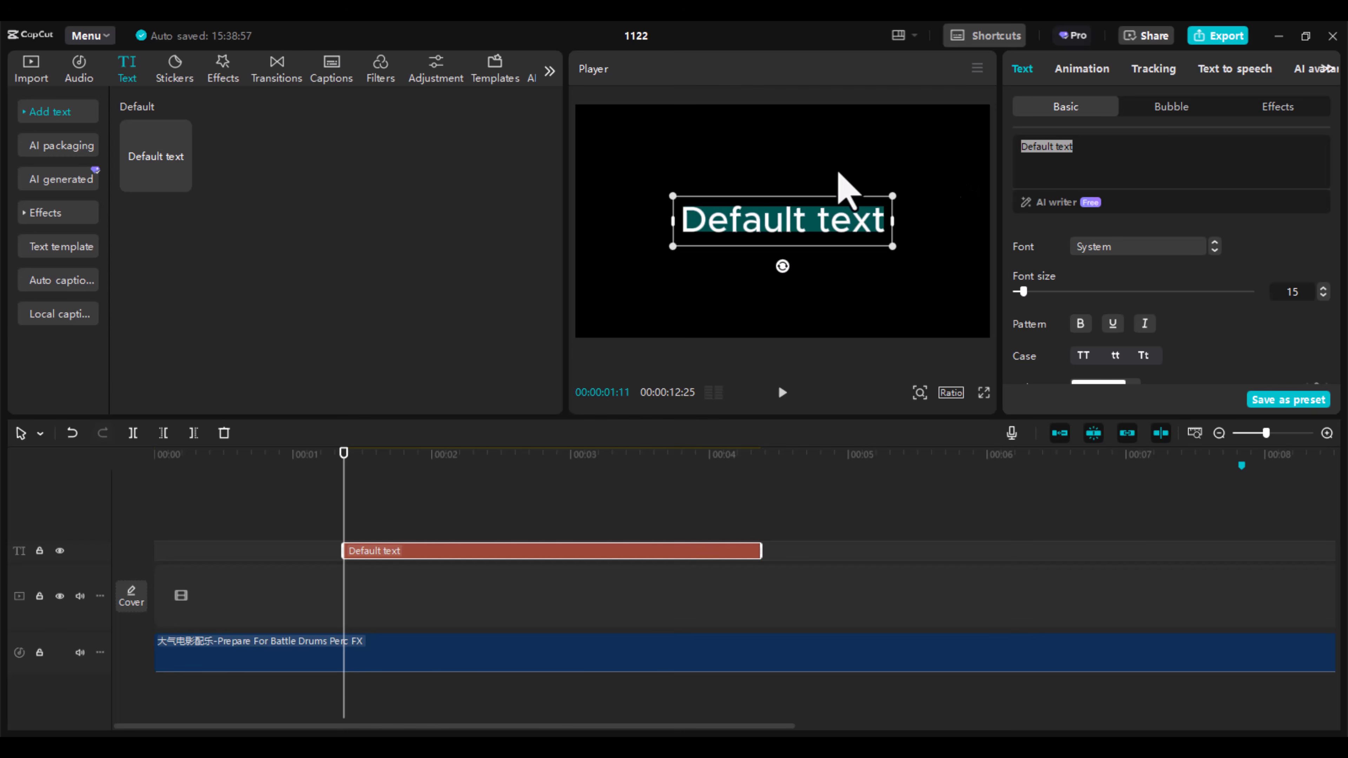
text(GYM)
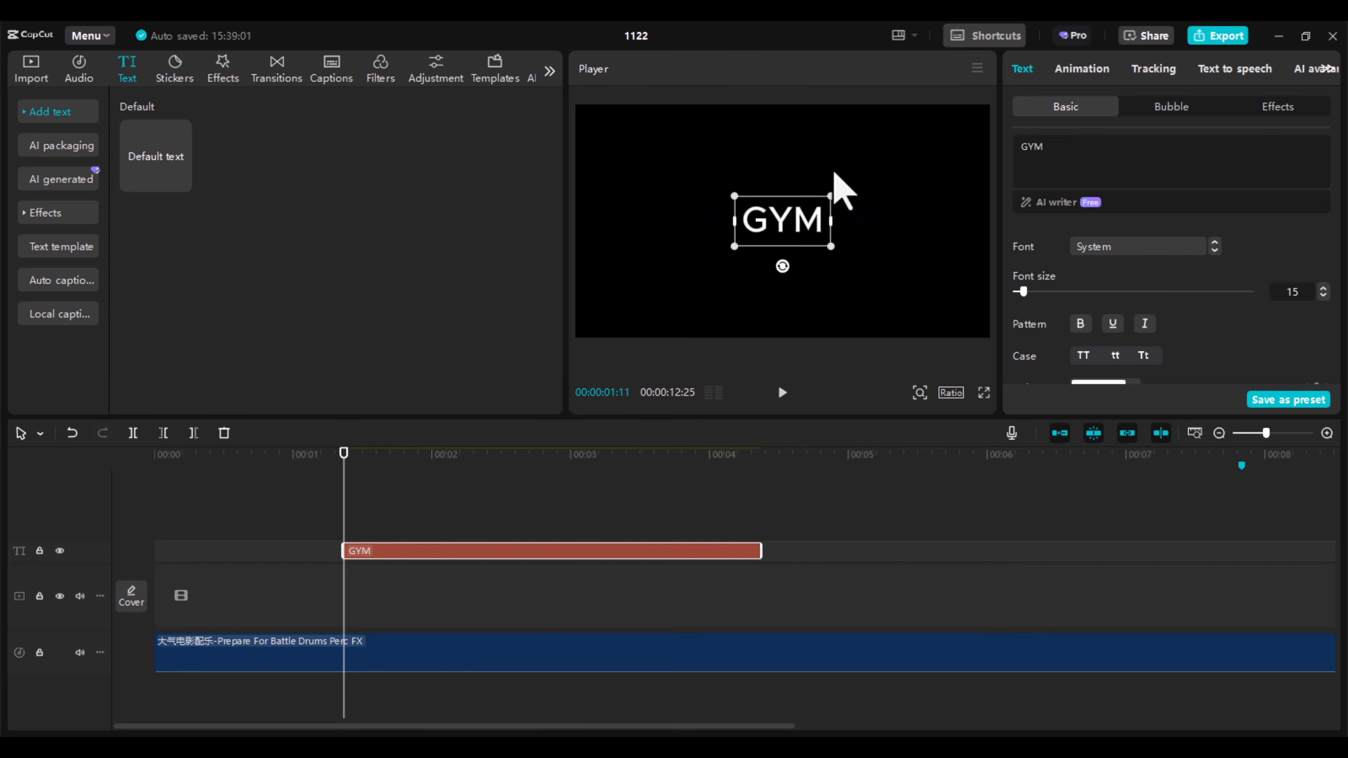
Set the GYM text to the ZY Steady font at size 66 and move its clip to the timeline start
click(1194, 250)
click(1216, 291)
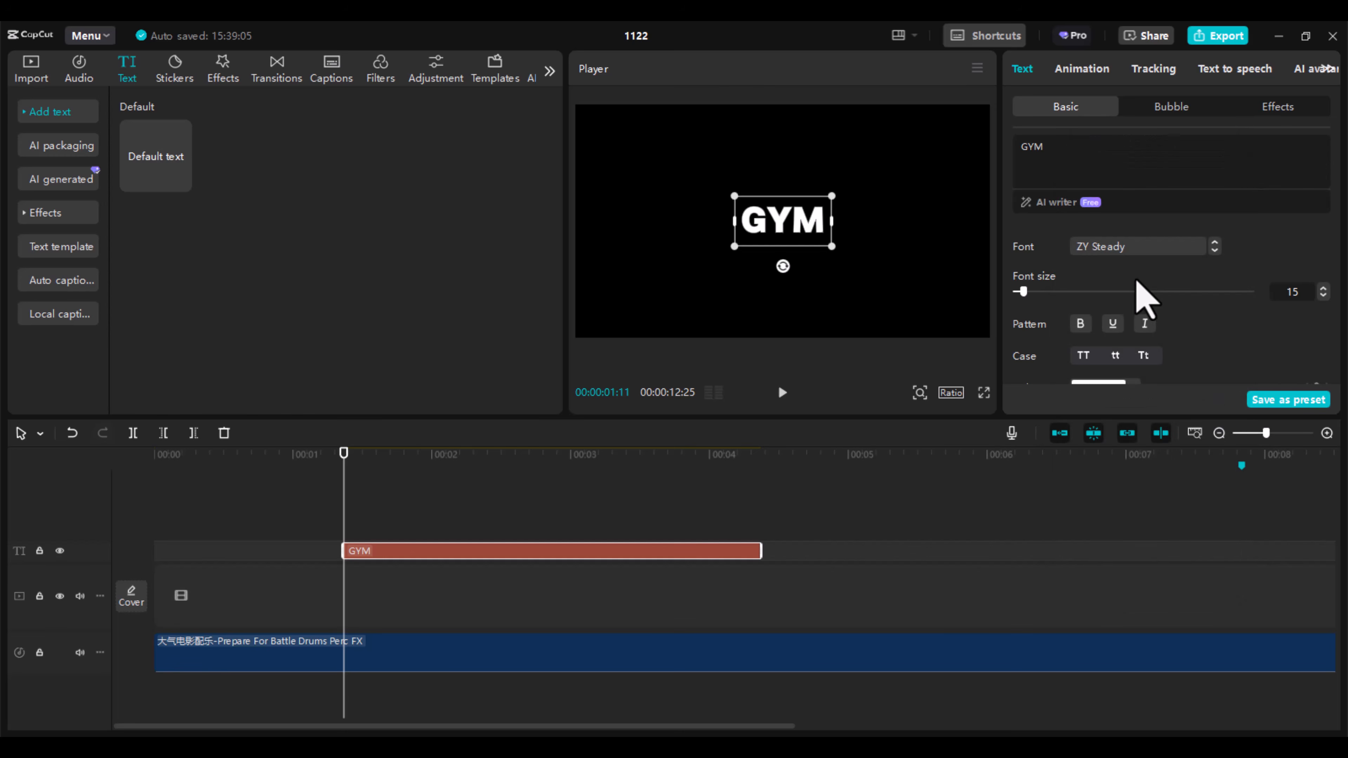
drag(1025, 293, 1065, 287)
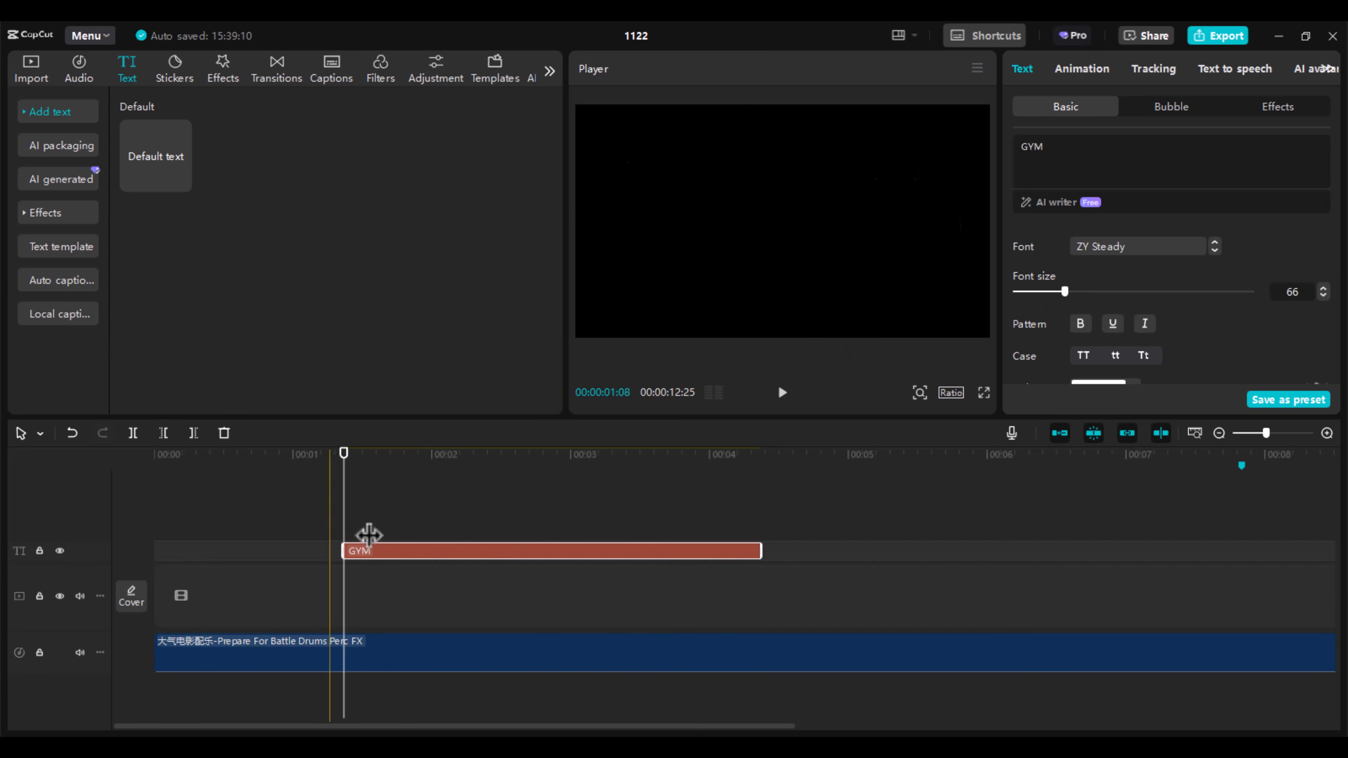
drag(419, 552, 215, 555)
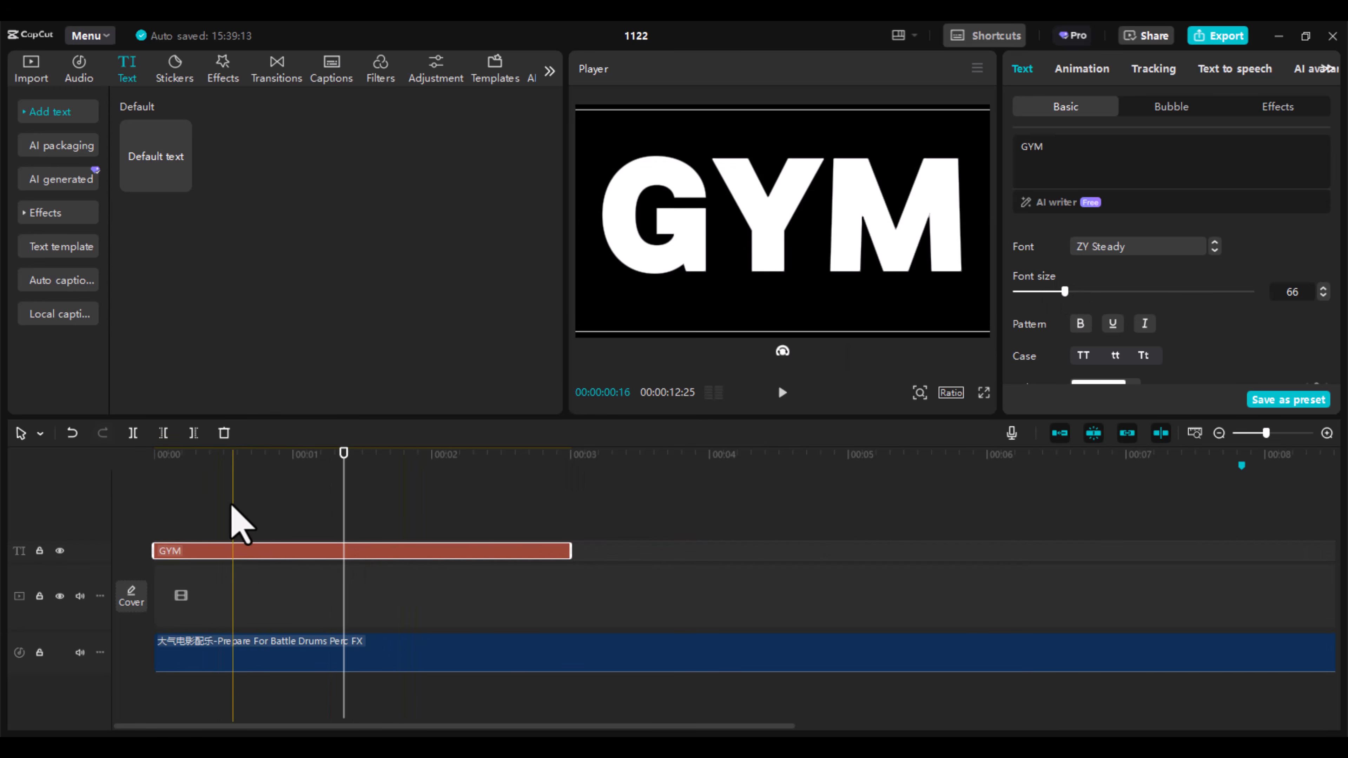
drag(211, 457, 334, 477)
Add the 18-second stock video of the dancing woman to the main track and play the timeline from the start
click(33, 74)
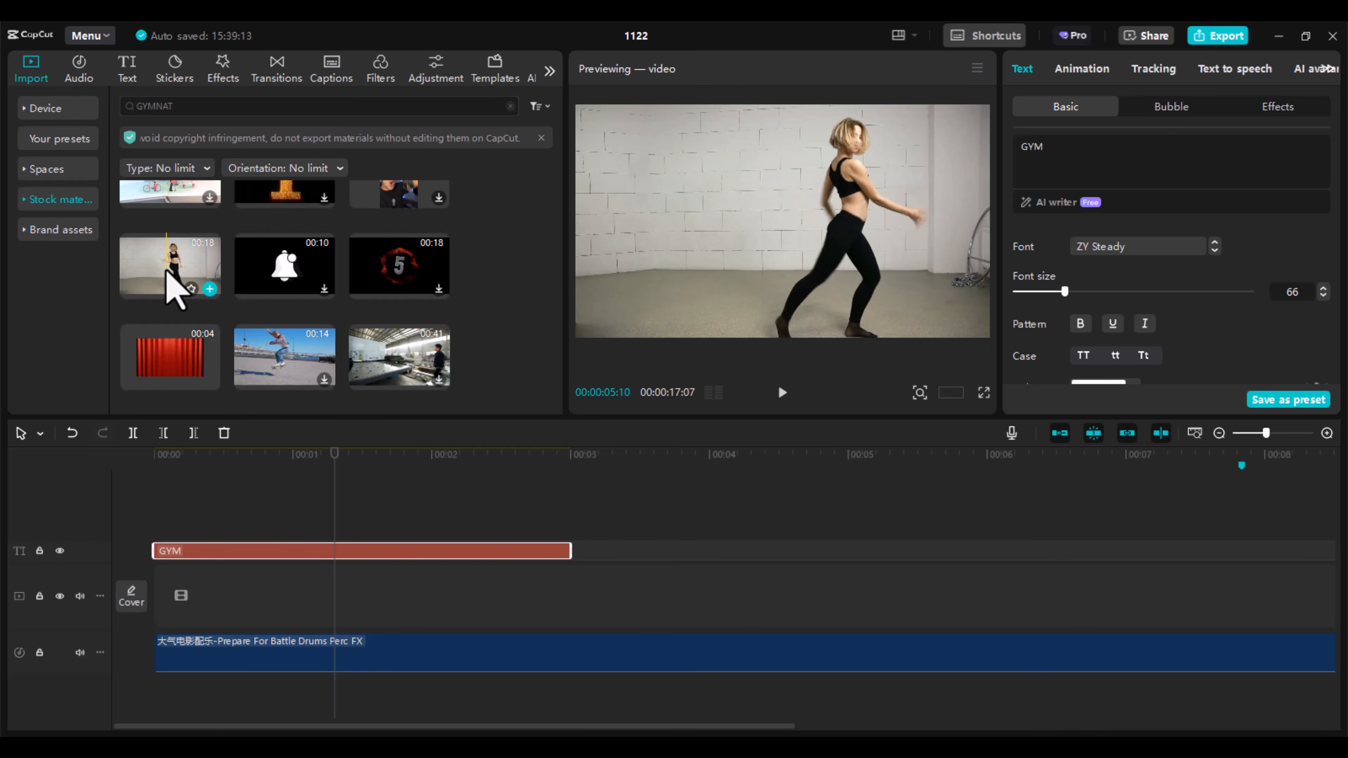
click(210, 288)
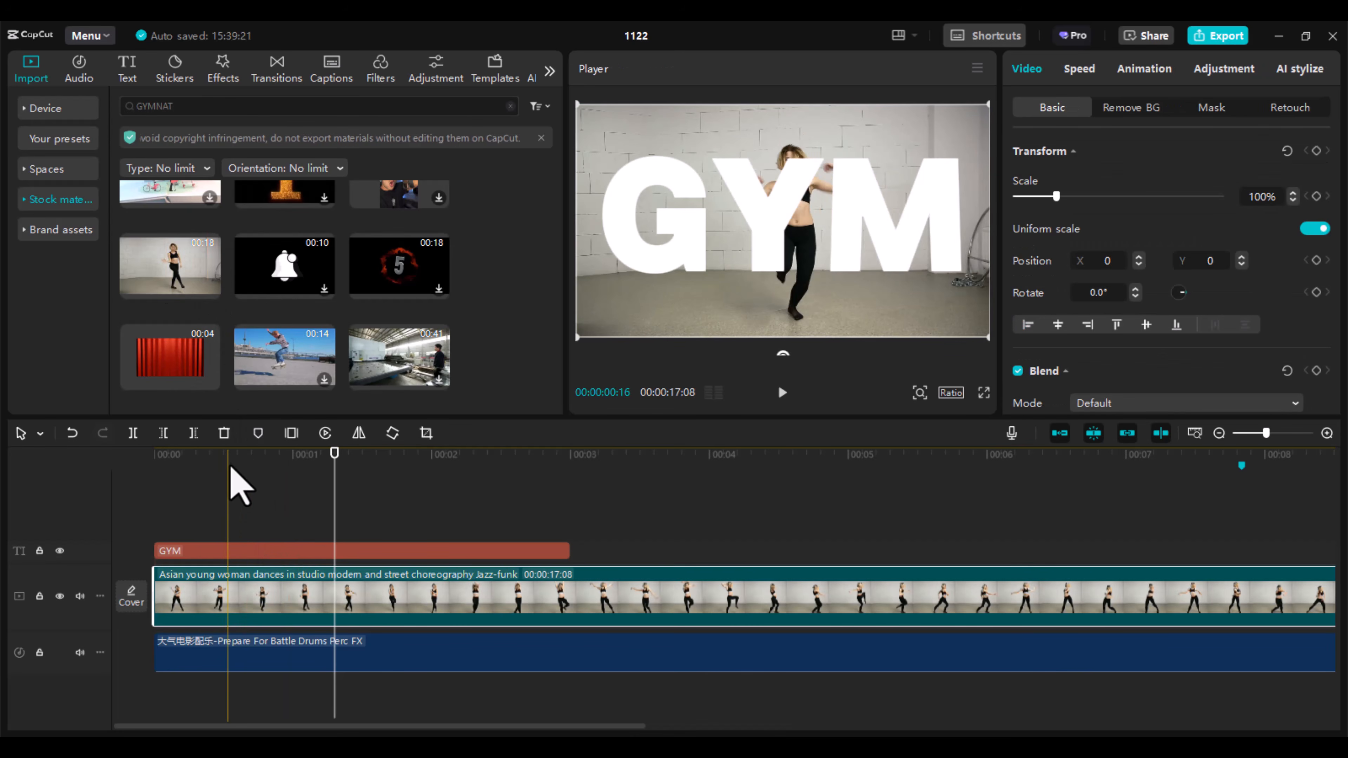
drag(232, 467, 168, 482)
key(space)
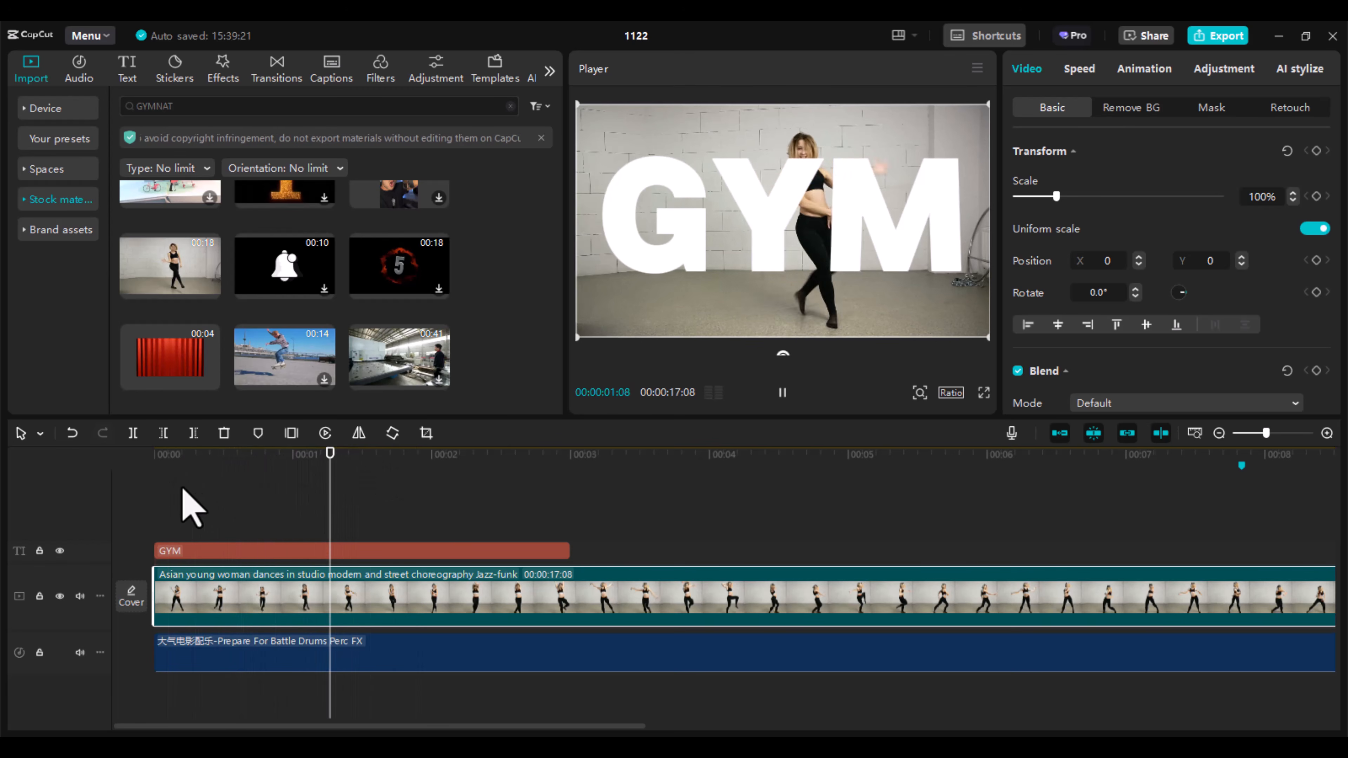
key(space)
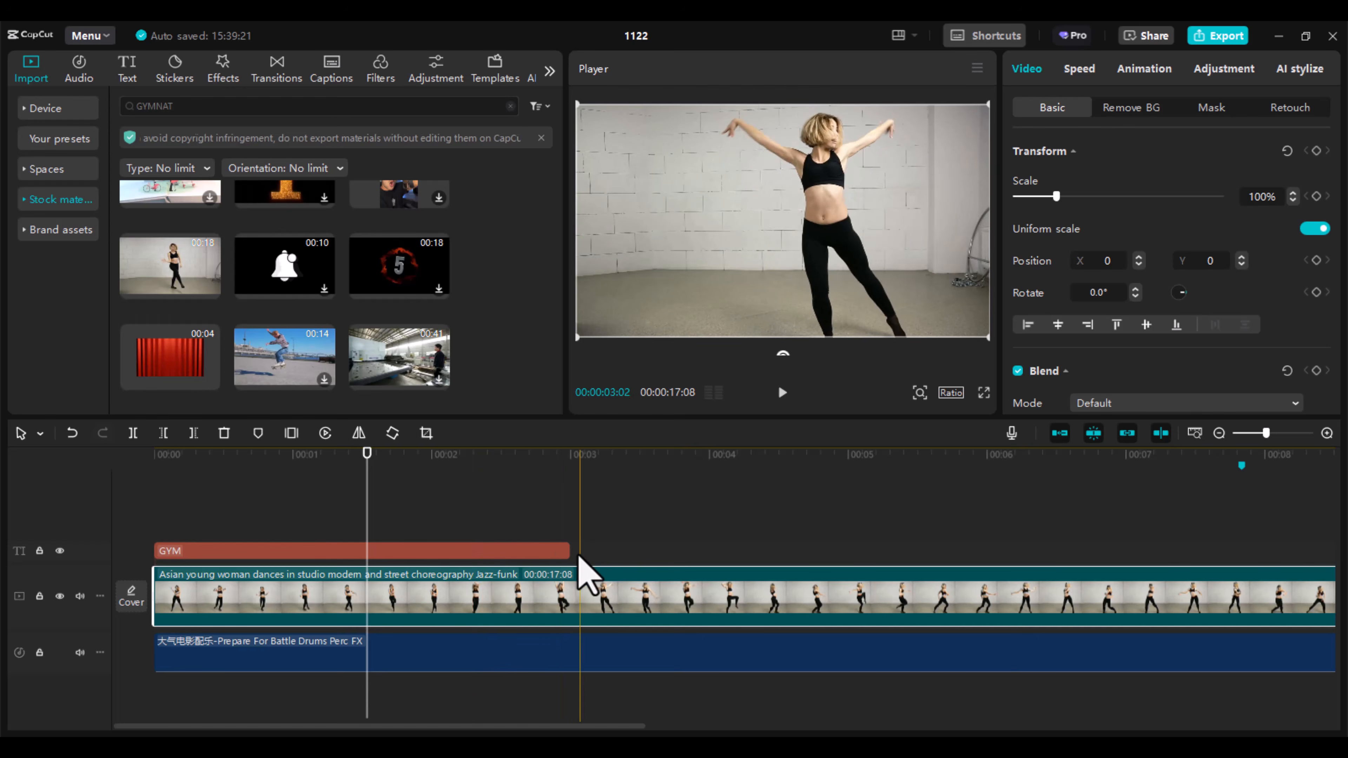
Extend the GYM text clip to the end of the drum audio at 00:00:12:25 and play part of the result
drag(565, 549, 1278, 541)
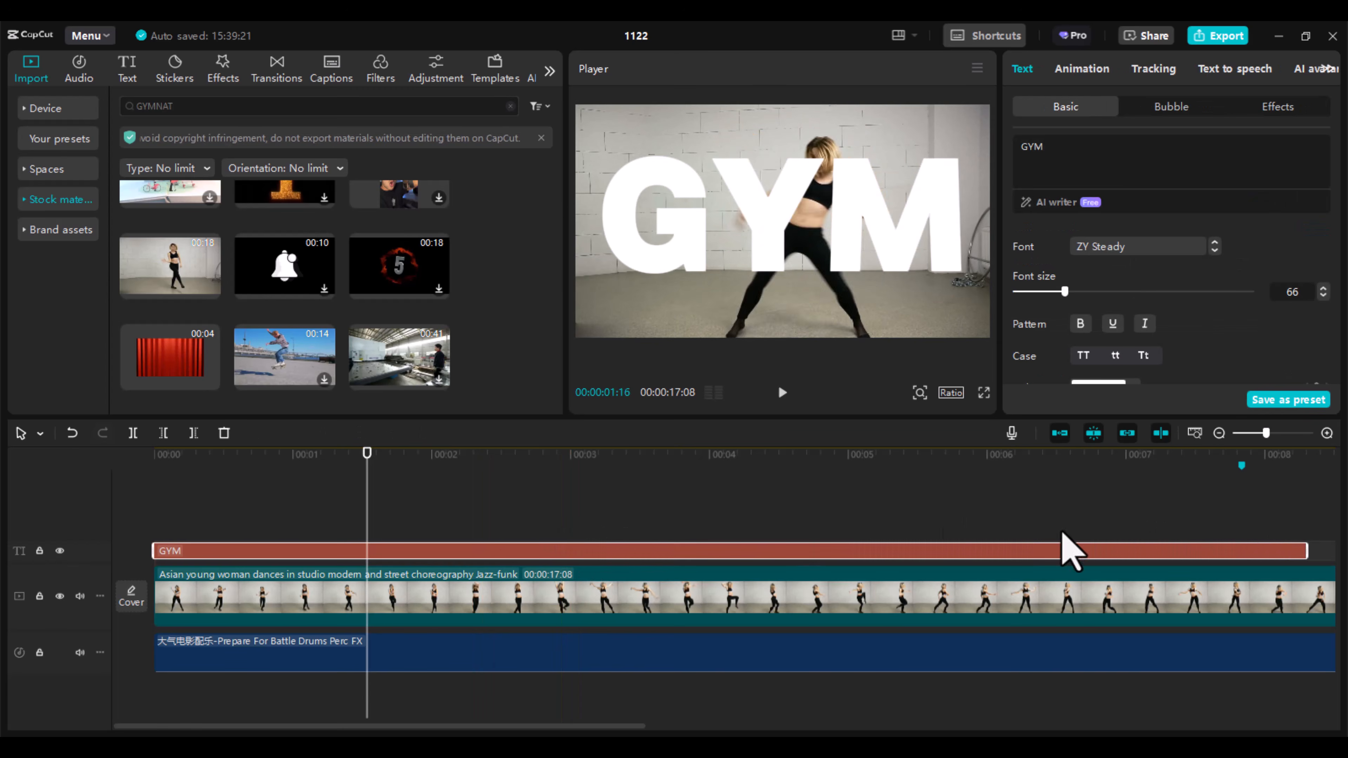
mouse_move(400, 463)
mouse_down()
mouse_move(463, 458)
mouse_move(423, 461)
mouse_up()
click(460, 463)
drag(546, 727, 893, 729)
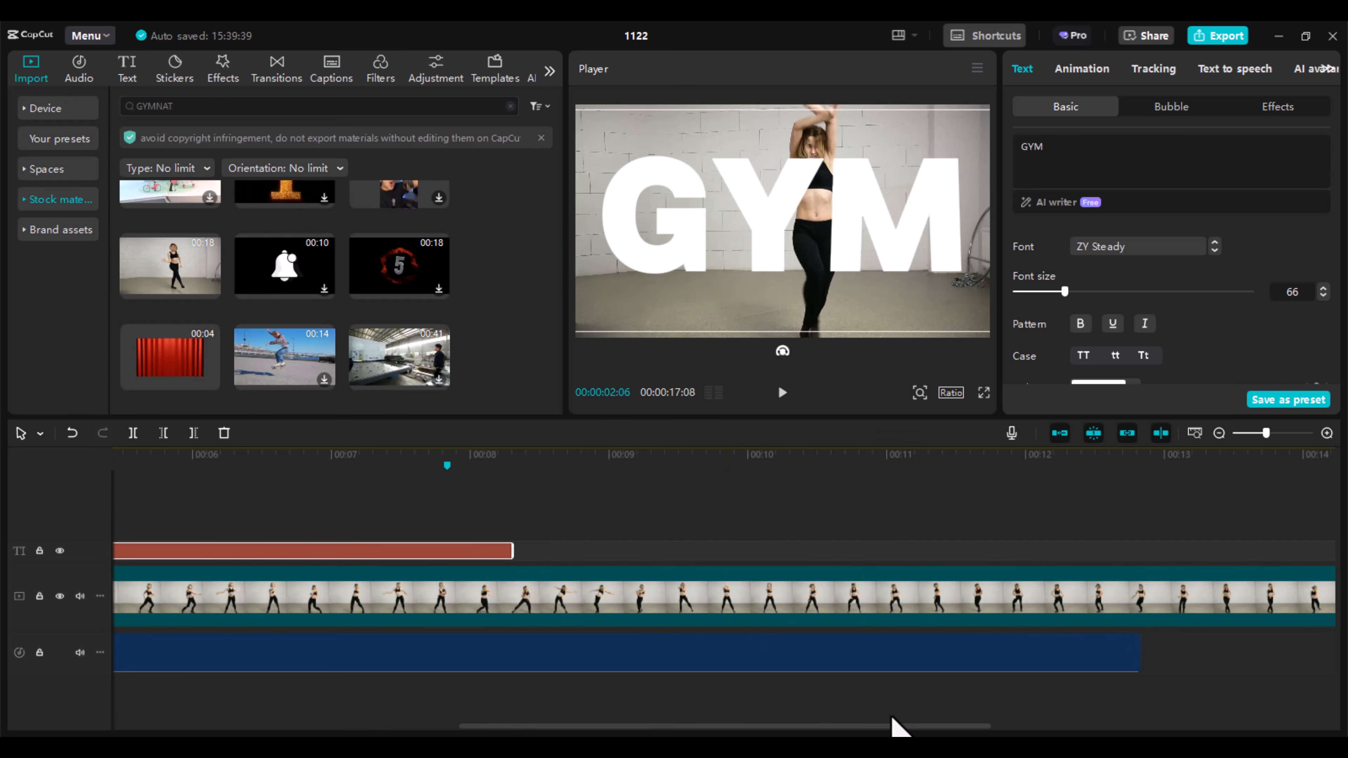
click(508, 547)
drag(512, 547, 1132, 553)
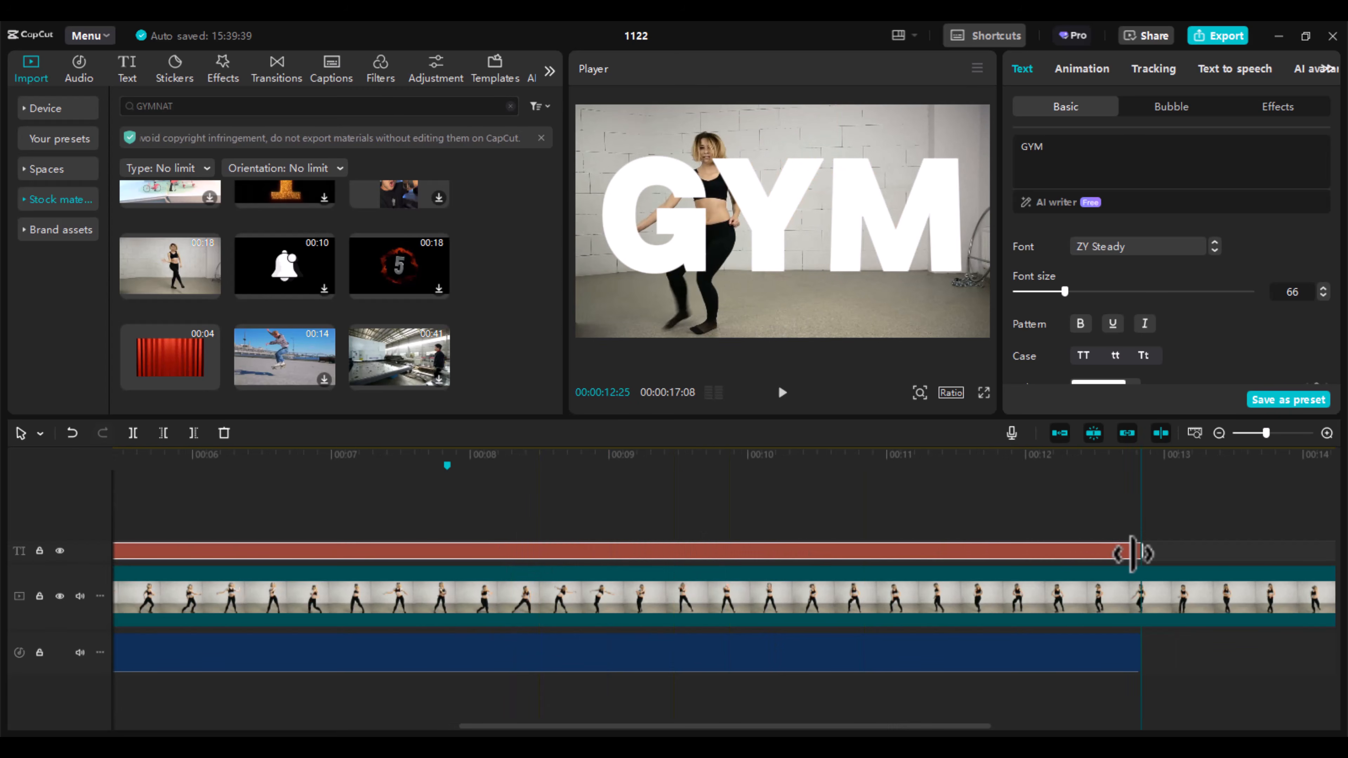
drag(806, 727, 456, 727)
key(space)
key(space)
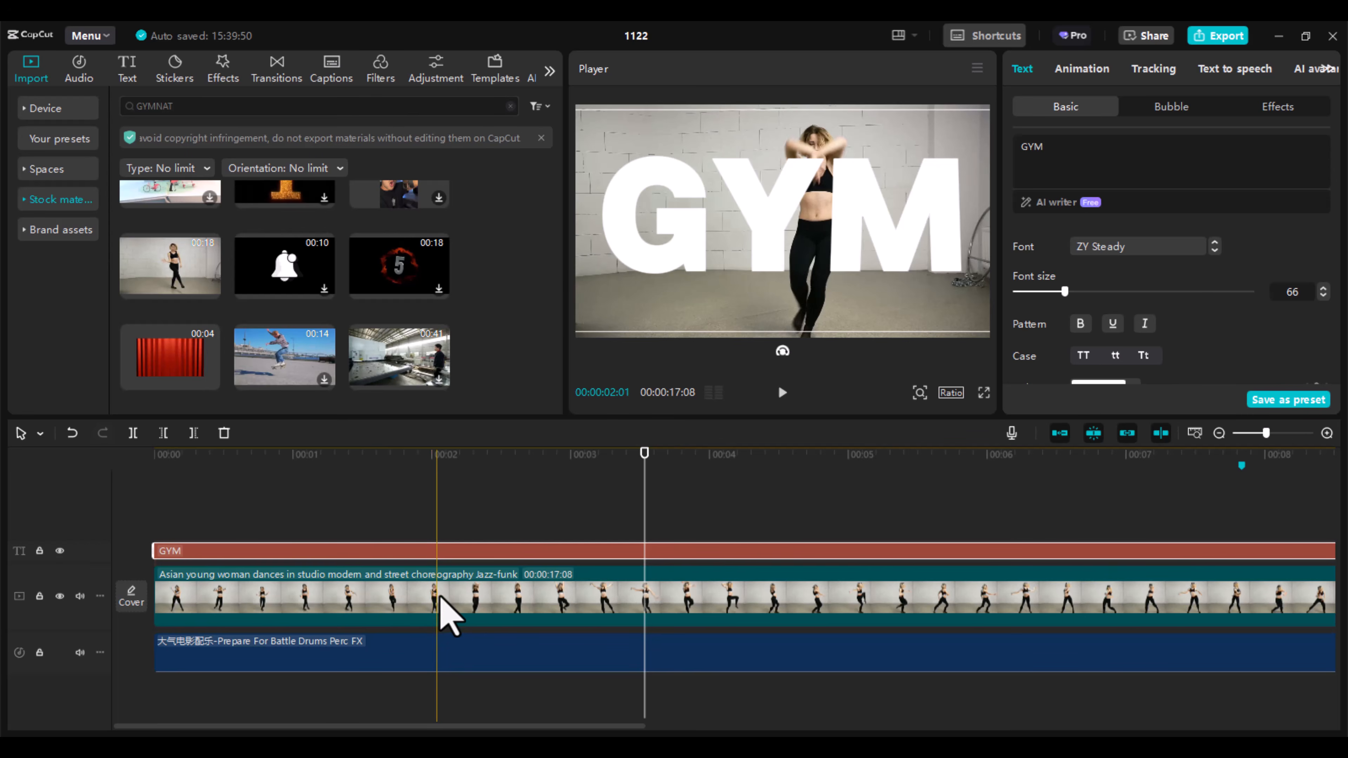
Duplicate the dance video and place the copy on a track above the GYM text, starting at the timeline start
click(453, 599)
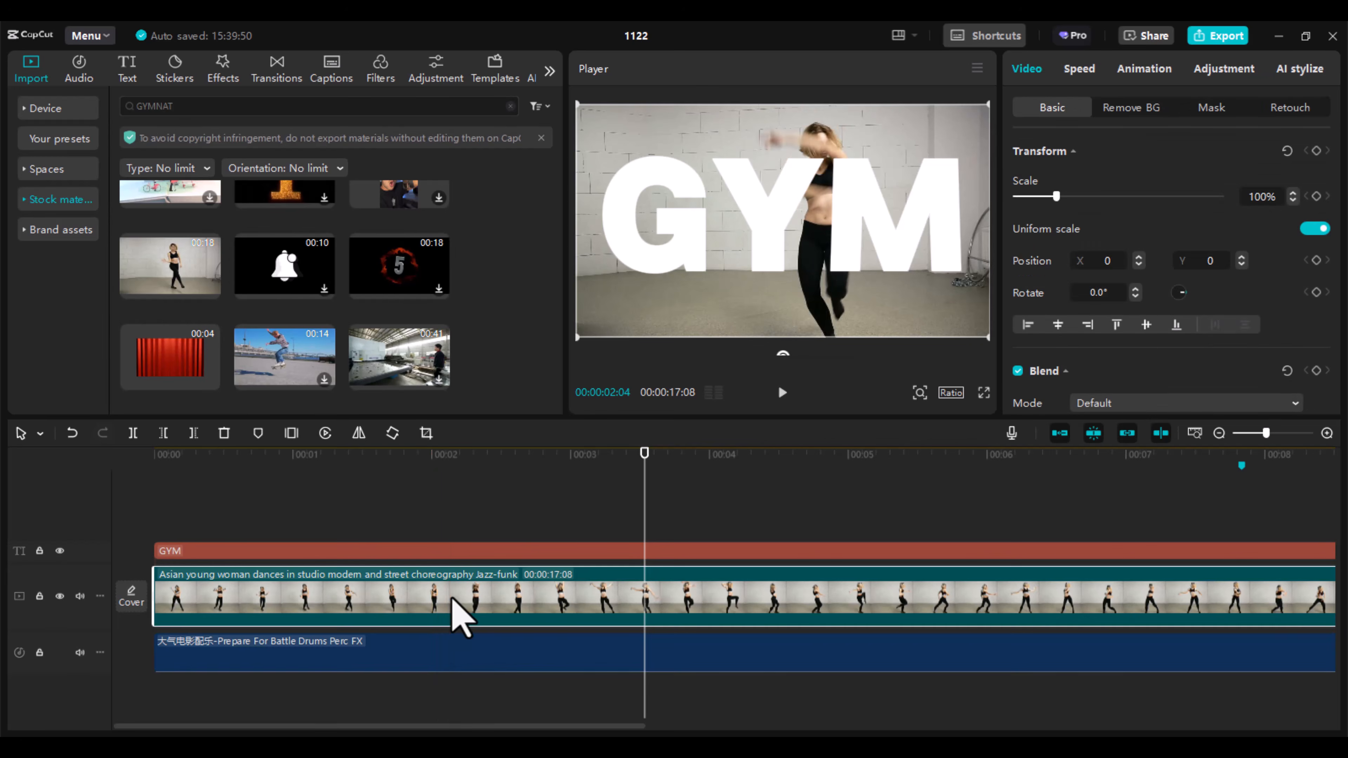
right_click(453, 599)
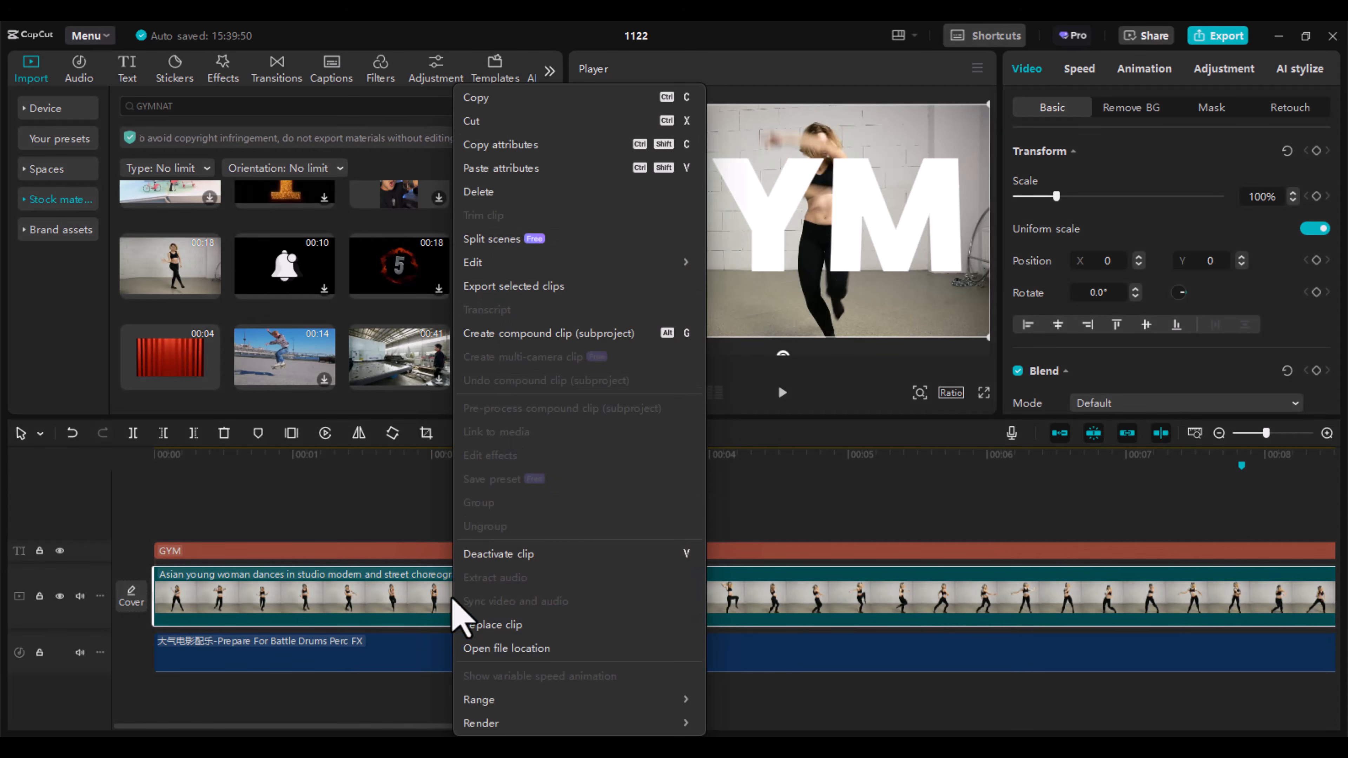
click(490, 98)
click(300, 521)
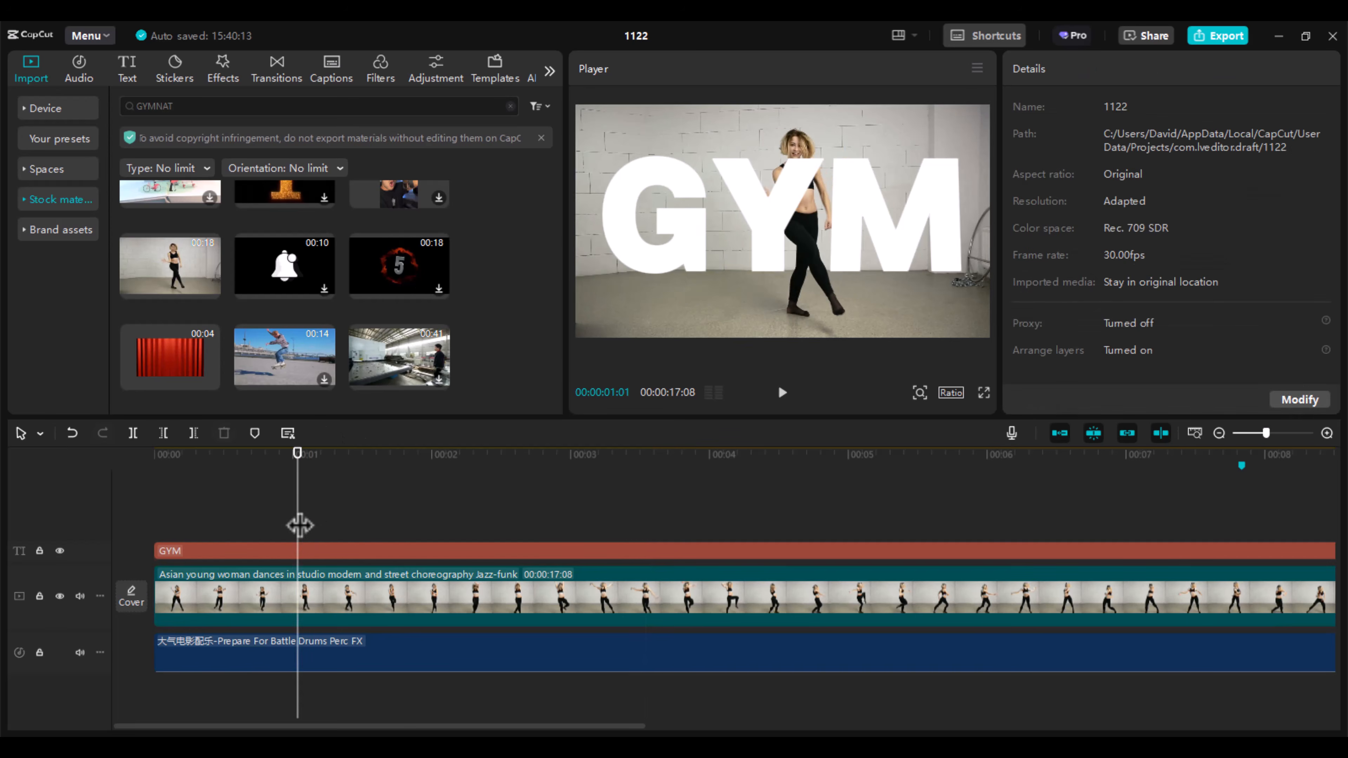
right_click(299, 526)
click(323, 520)
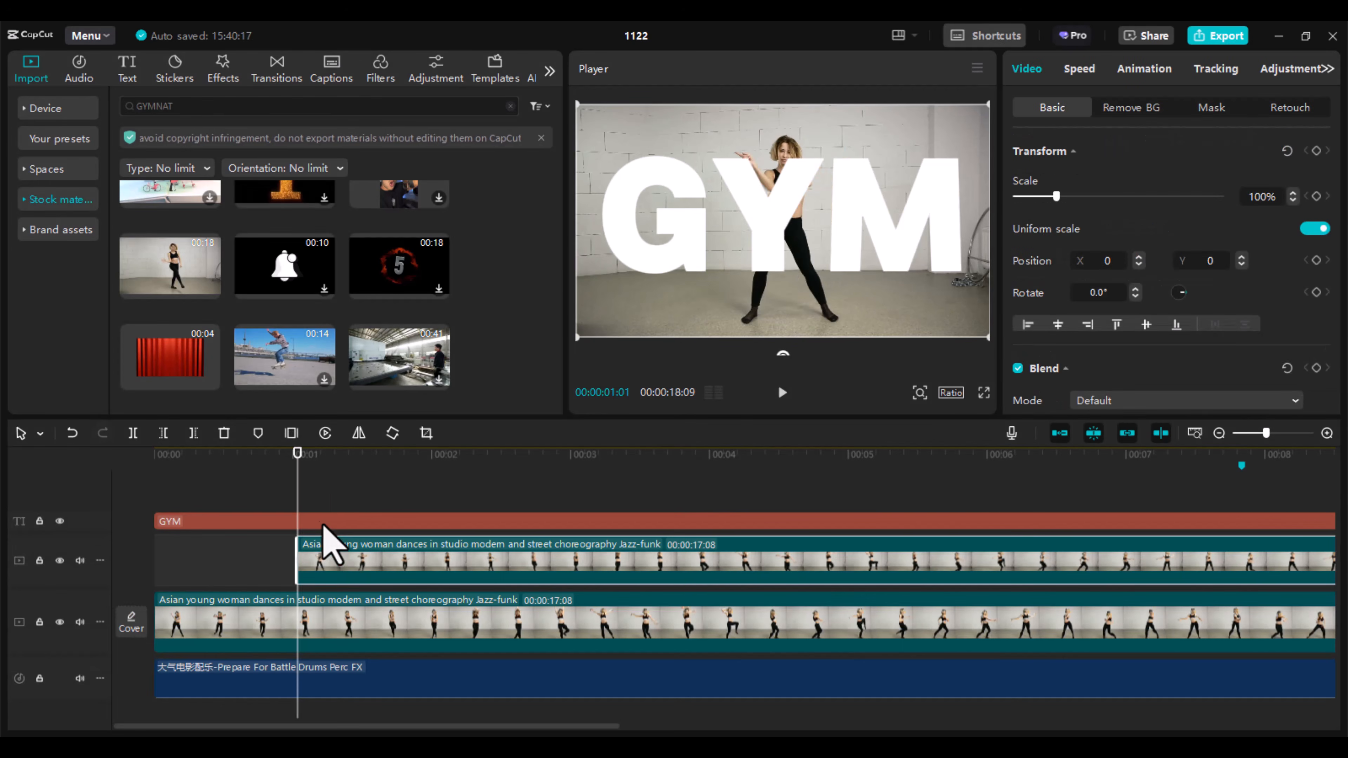
drag(325, 572, 205, 490)
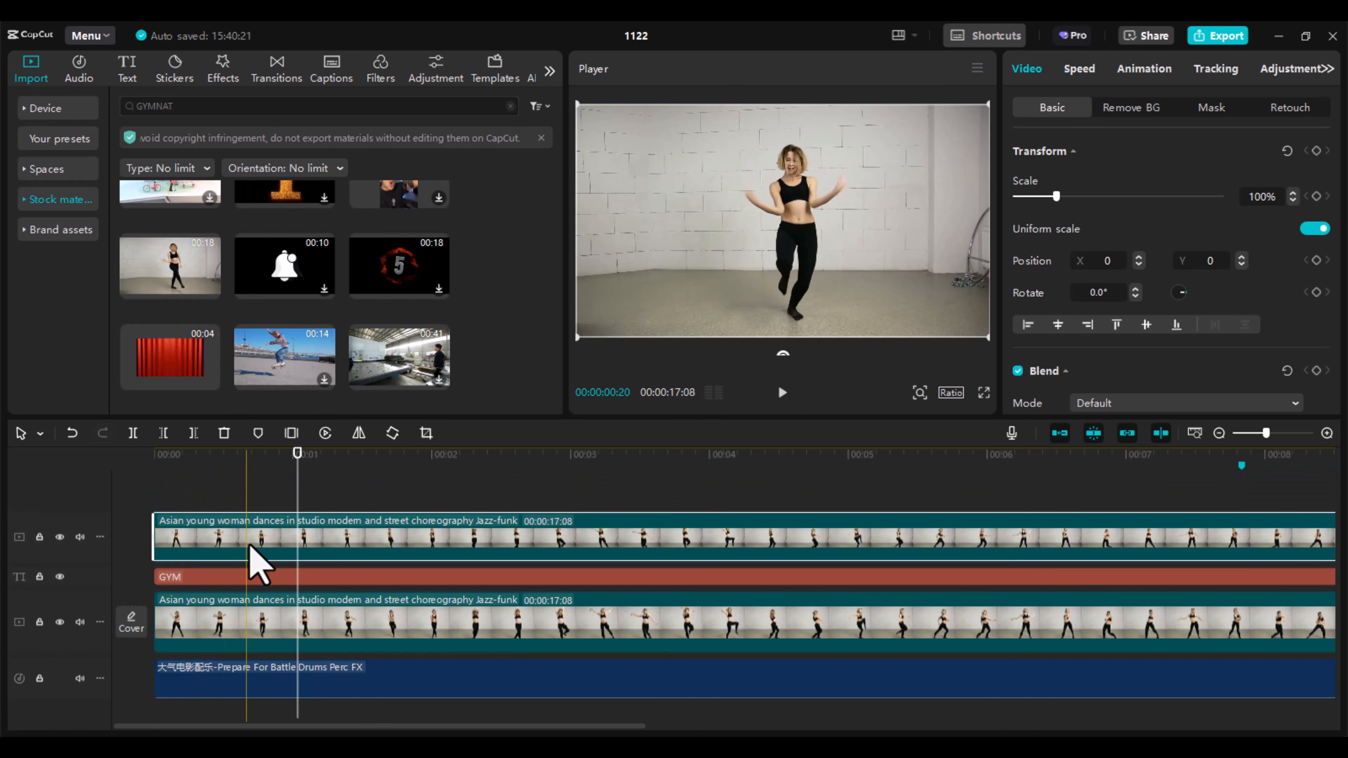
Remove the background of the upper dance video with Auto removal and play the result from the start
click(236, 635)
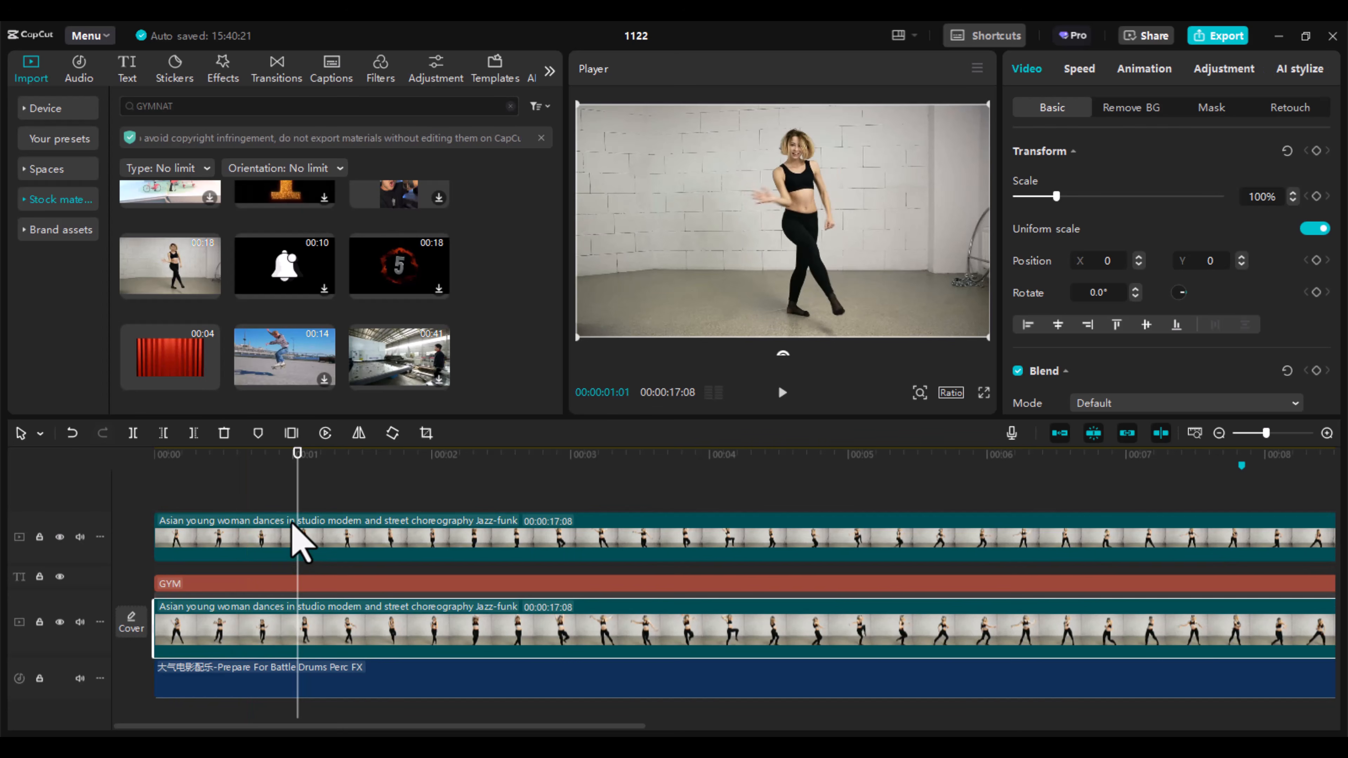
click(277, 536)
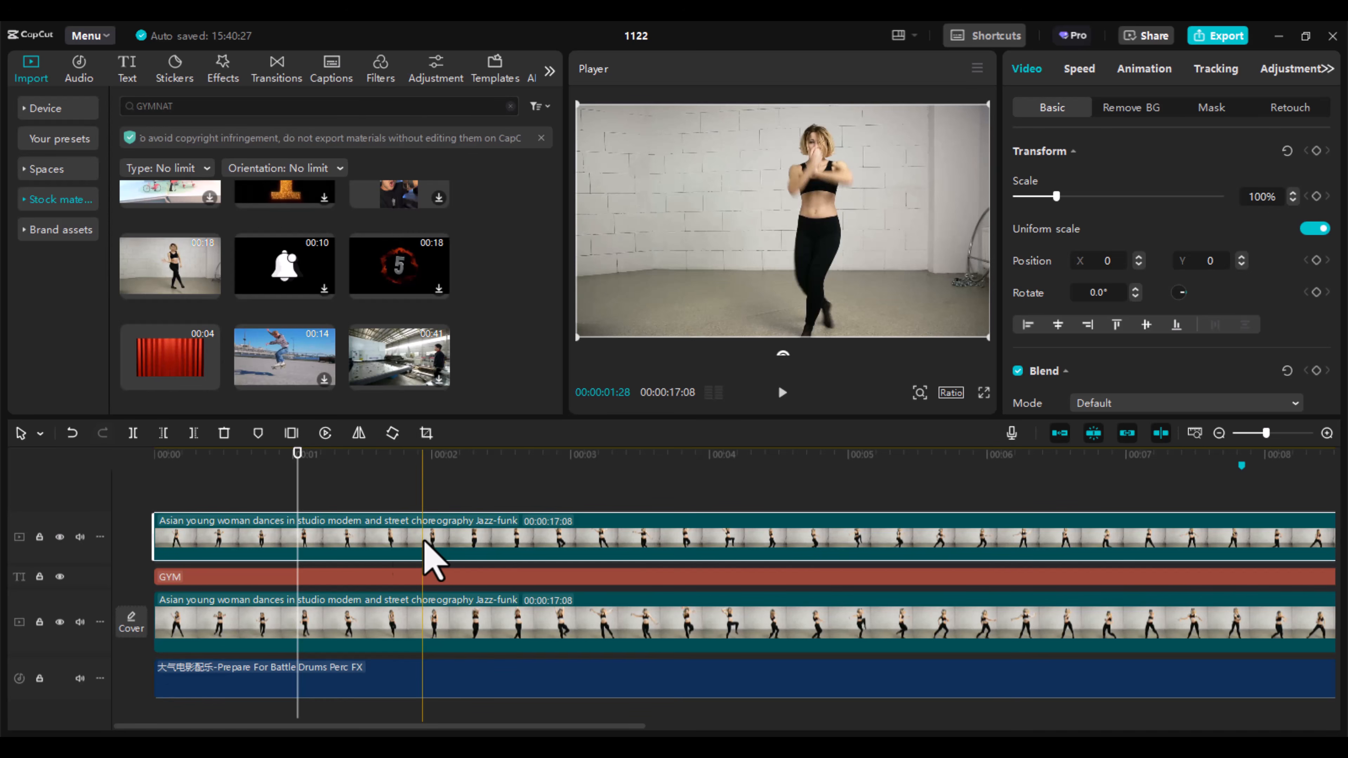
click(1141, 110)
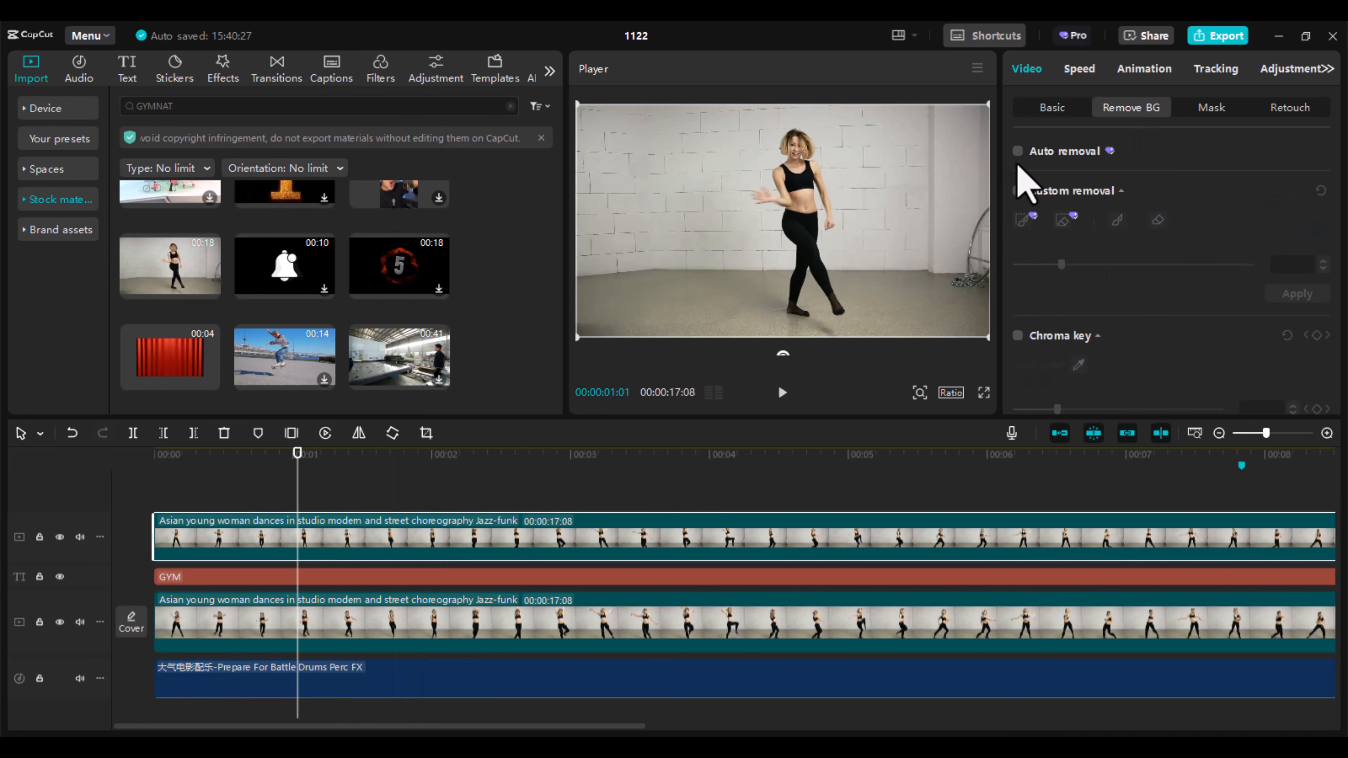
click(1017, 153)
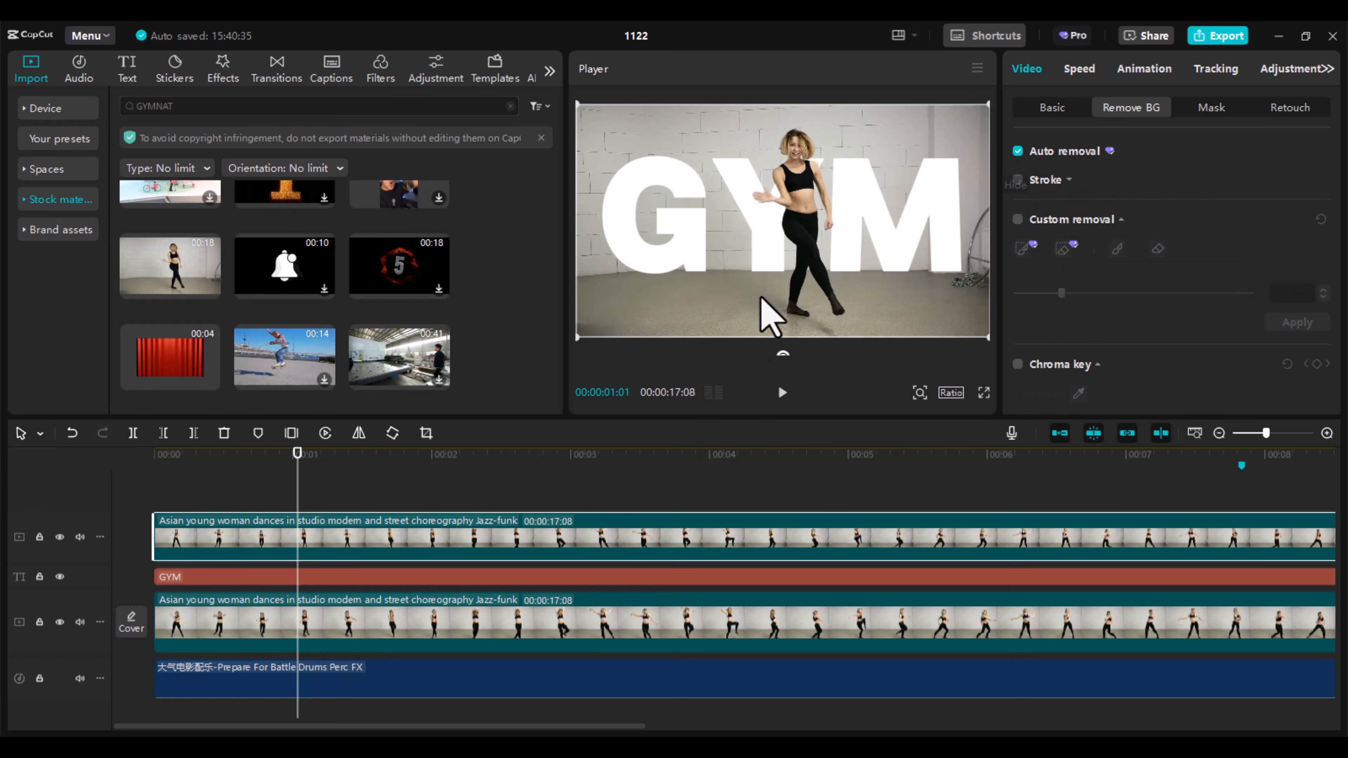
drag(281, 461, 134, 477)
key(space)
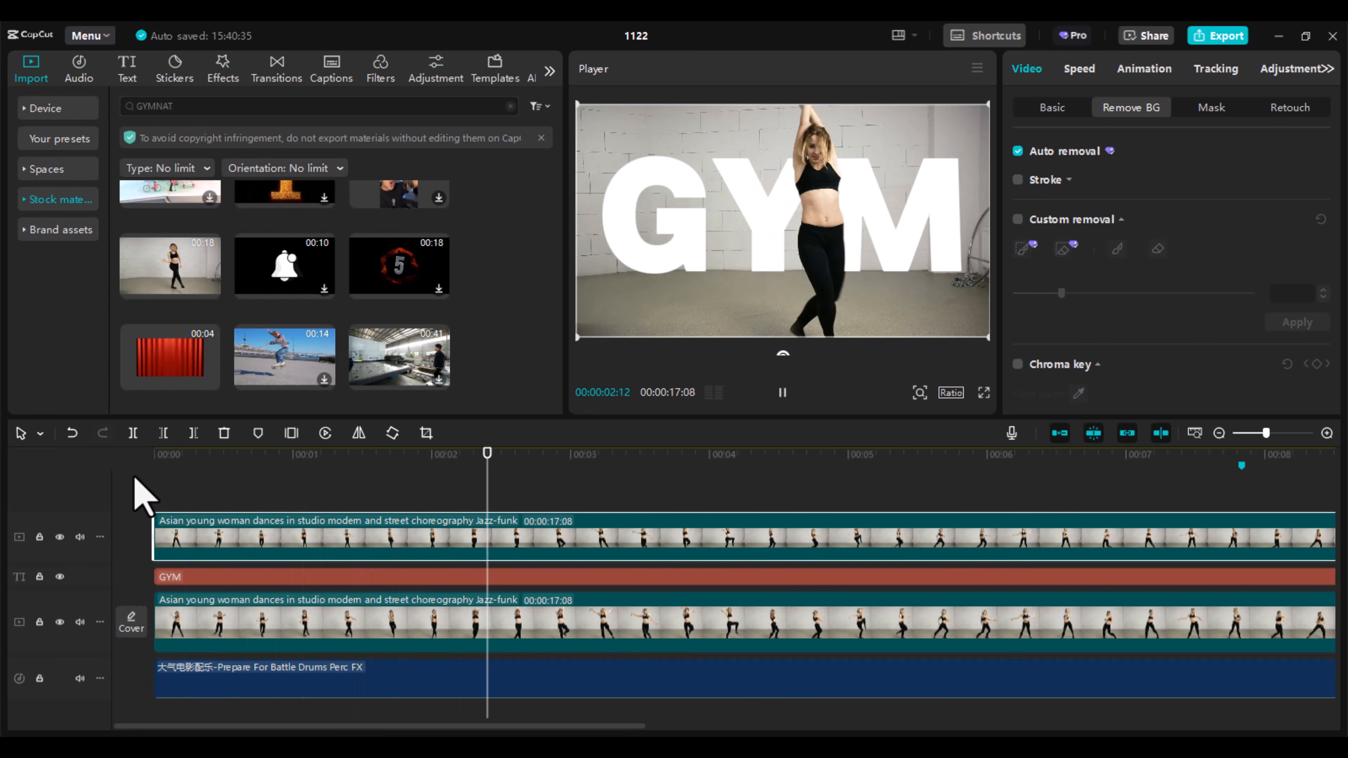
key(space)
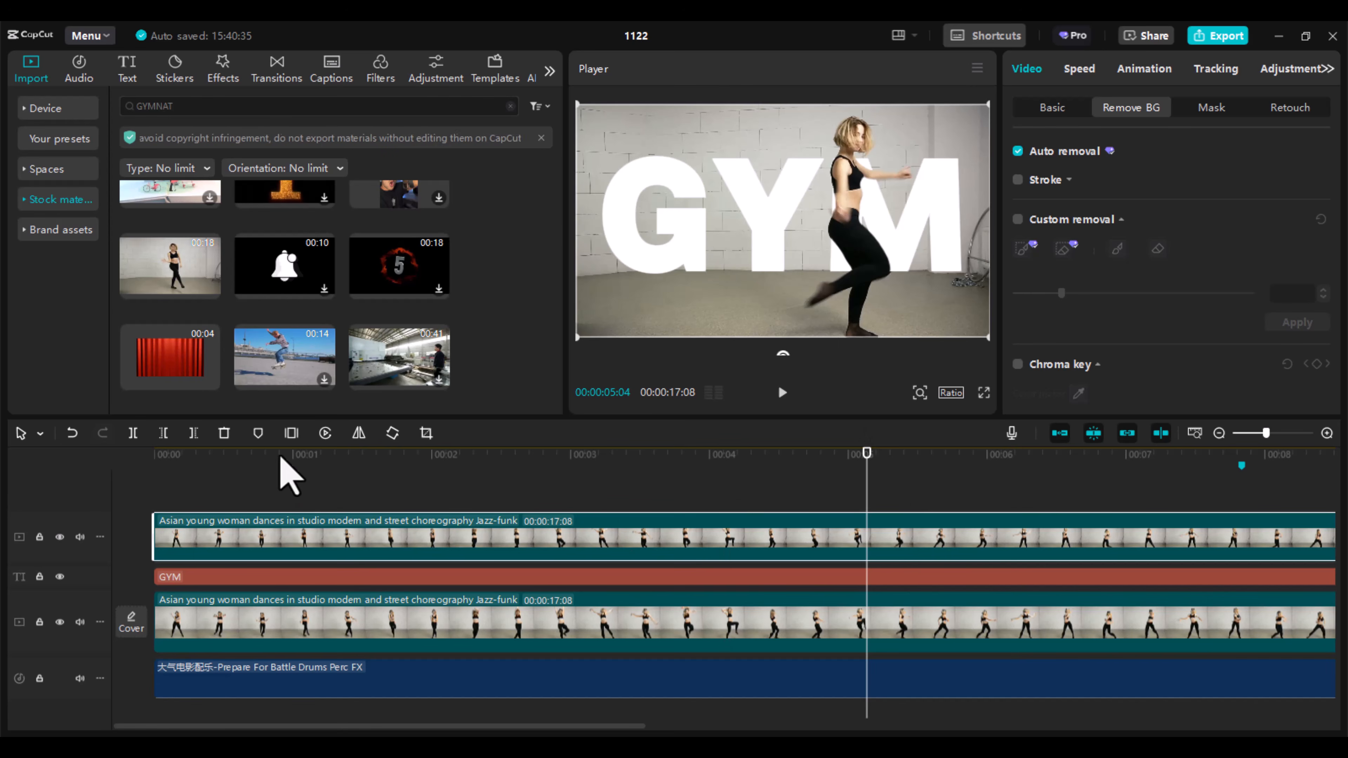
drag(414, 457, 464, 457)
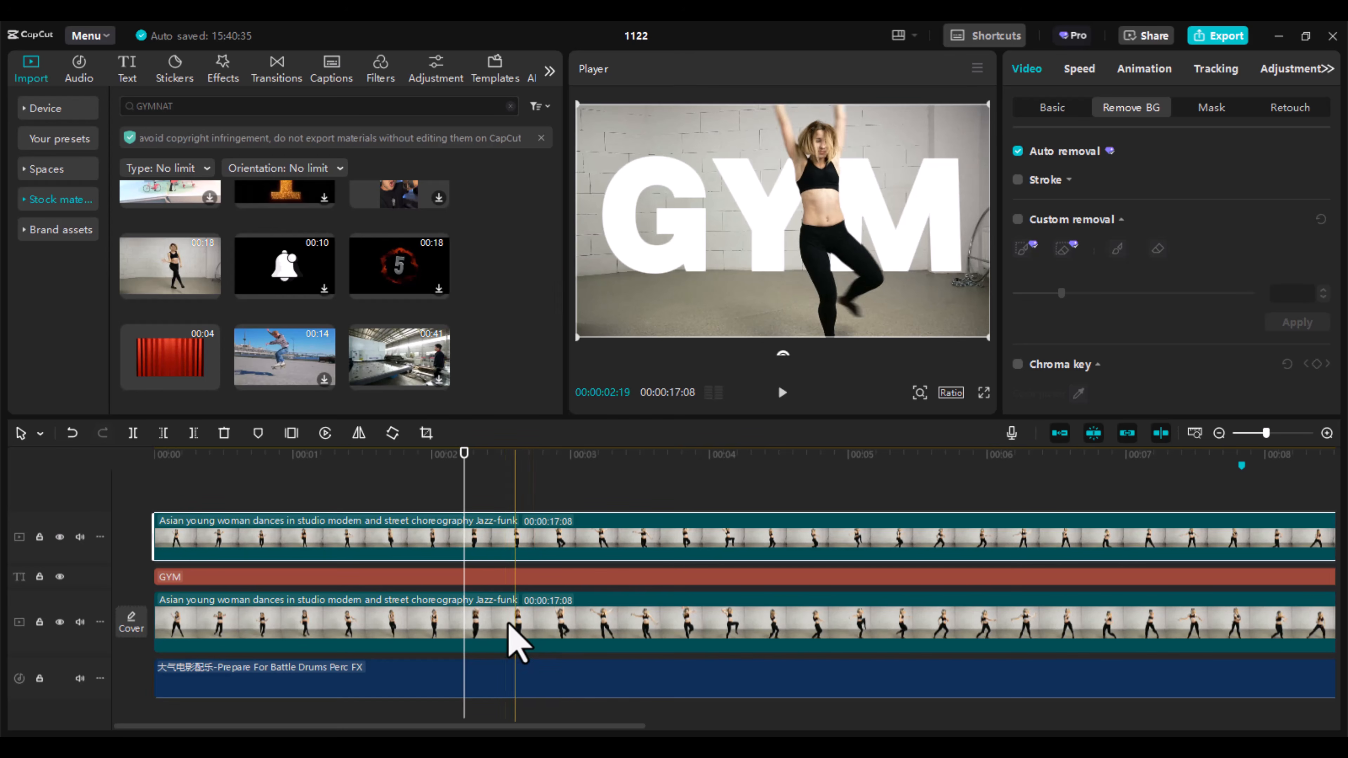
Copy the GYM text clip and delete the lower dance video from the main track
click(530, 619)
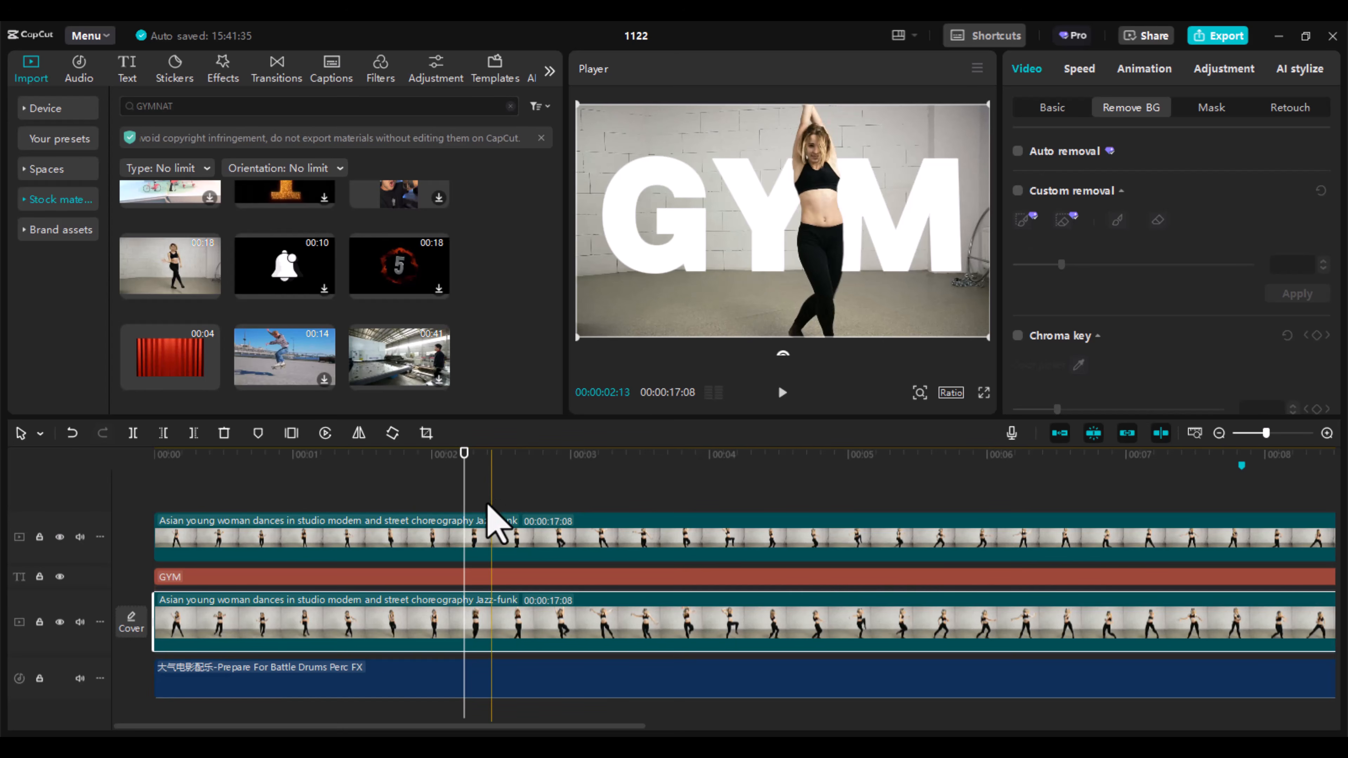
click(478, 579)
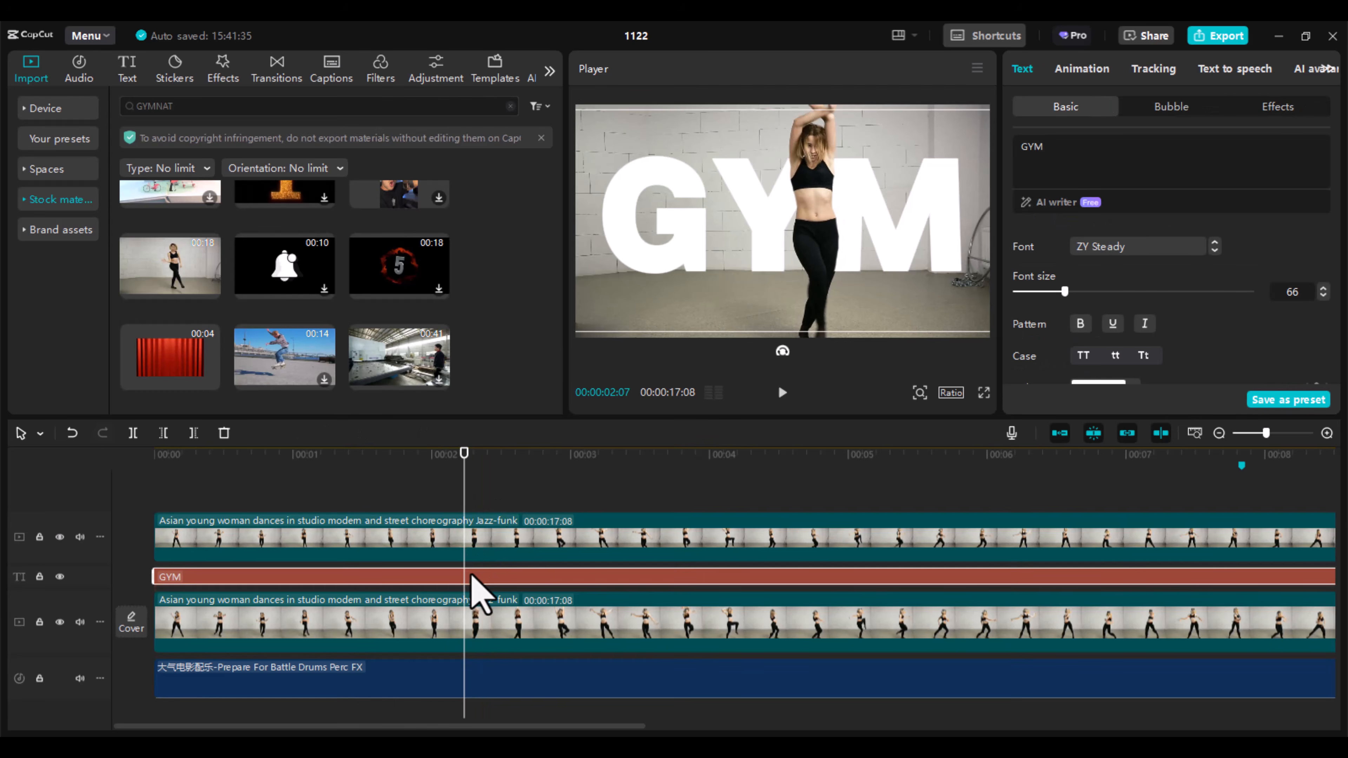
right_click(475, 585)
click(510, 383)
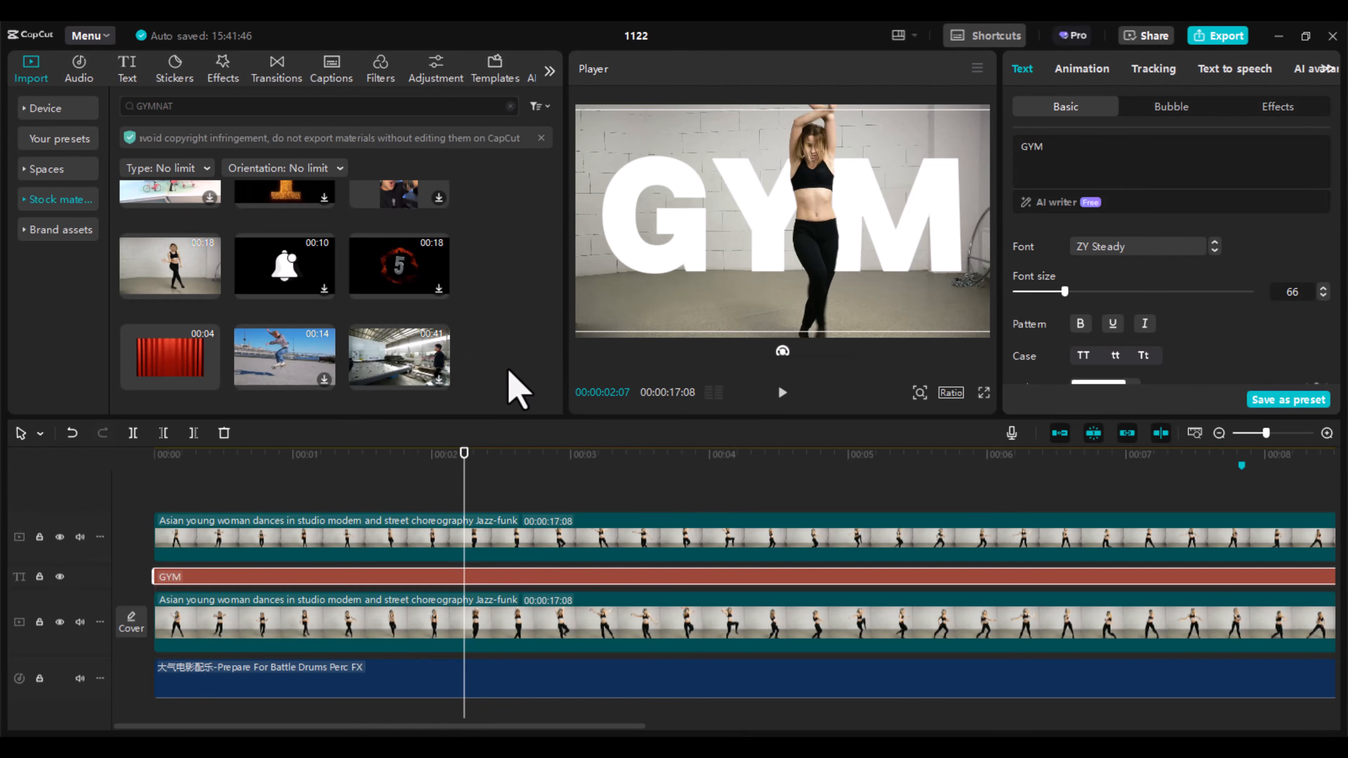
click(496, 627)
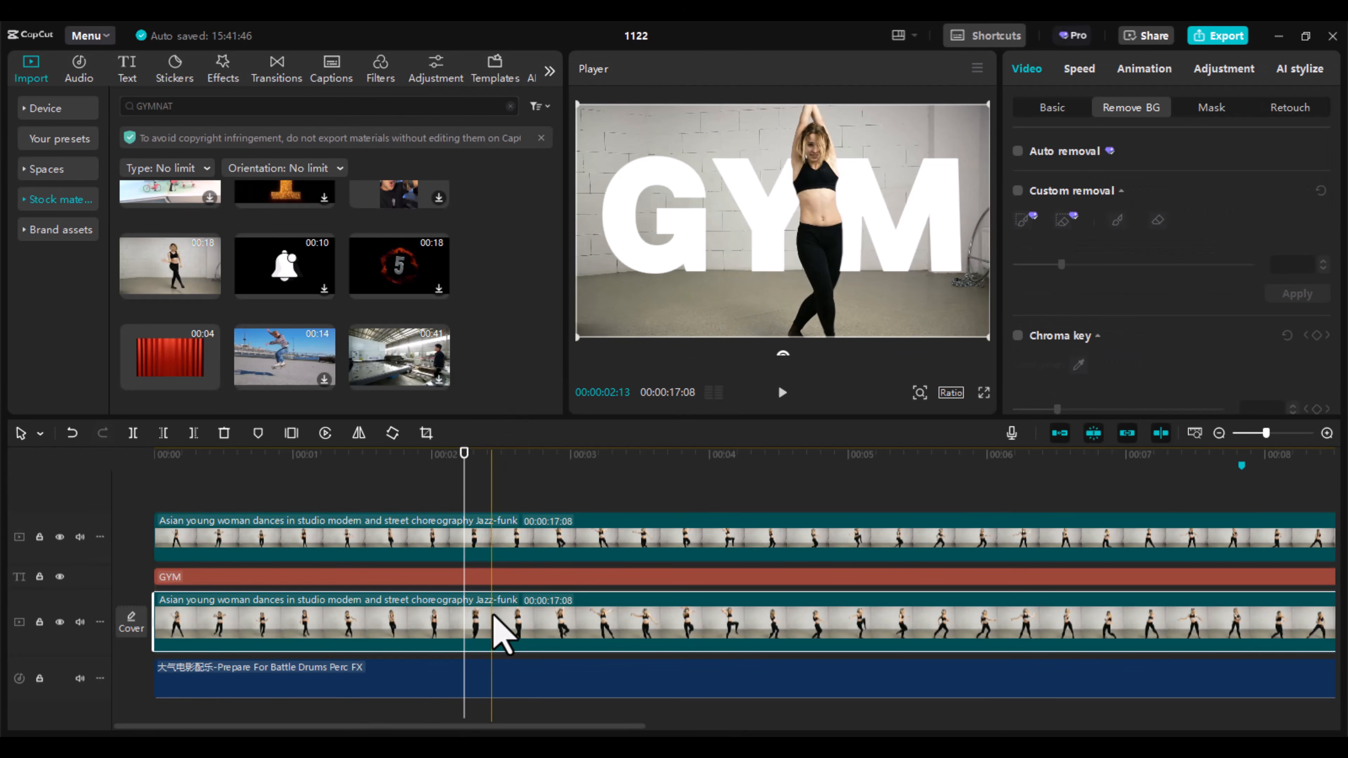
key(Delete)
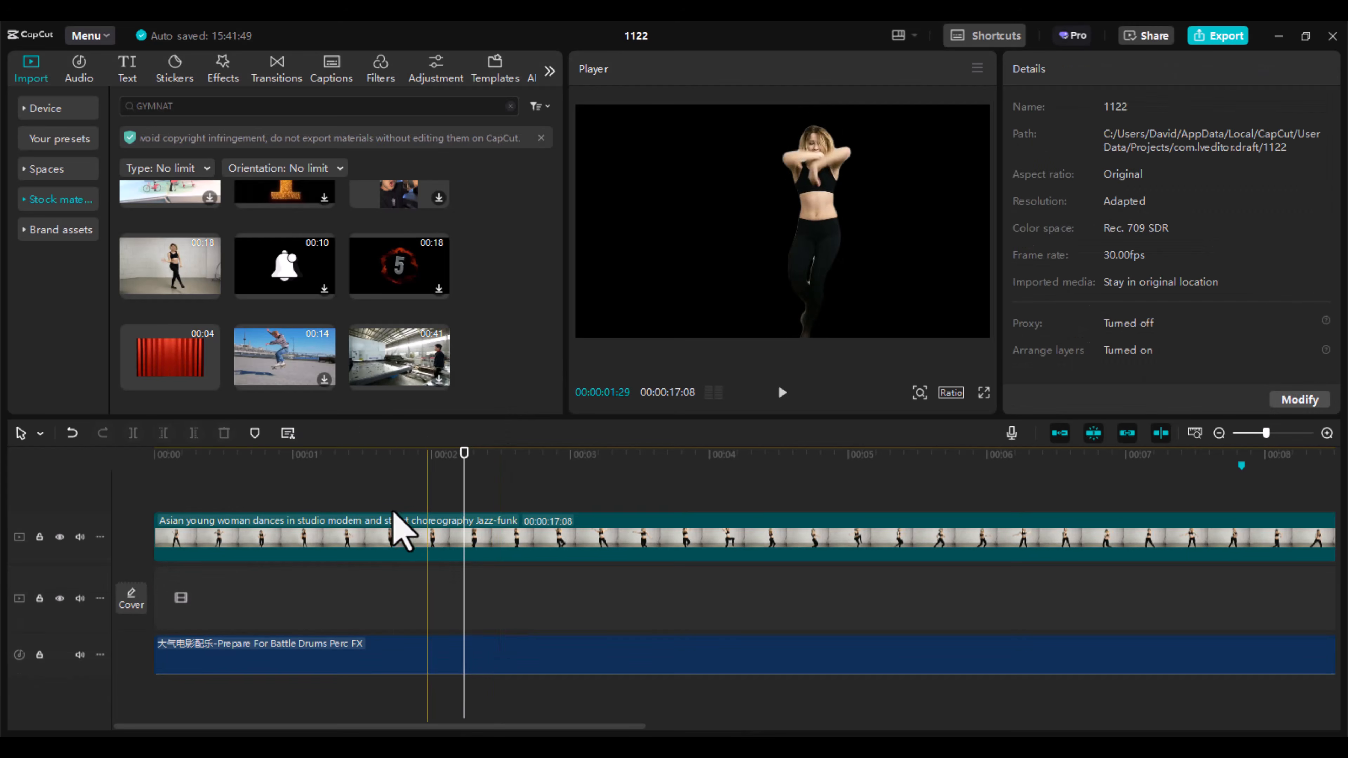
Paste the GYM text on a track above the cut-out dancer and move it to the timeline start
right_click(383, 494)
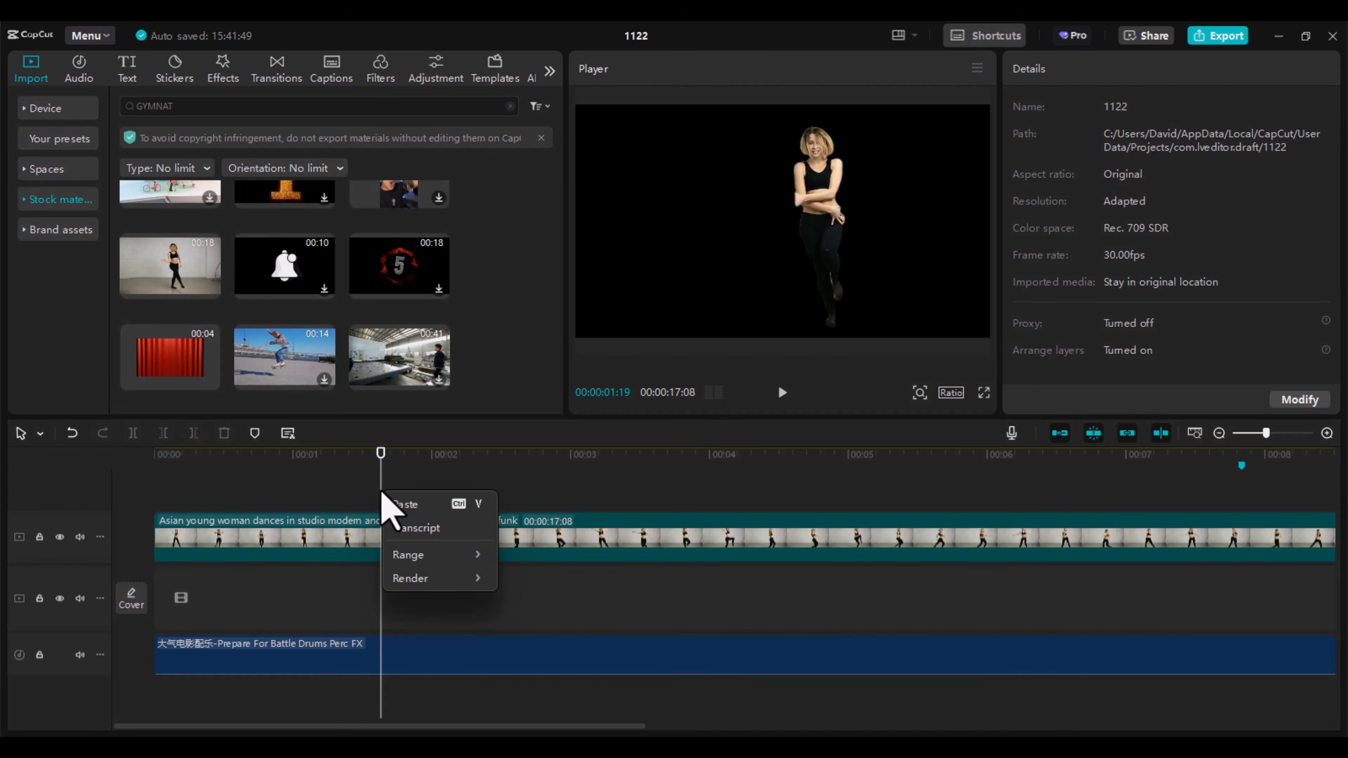
click(404, 504)
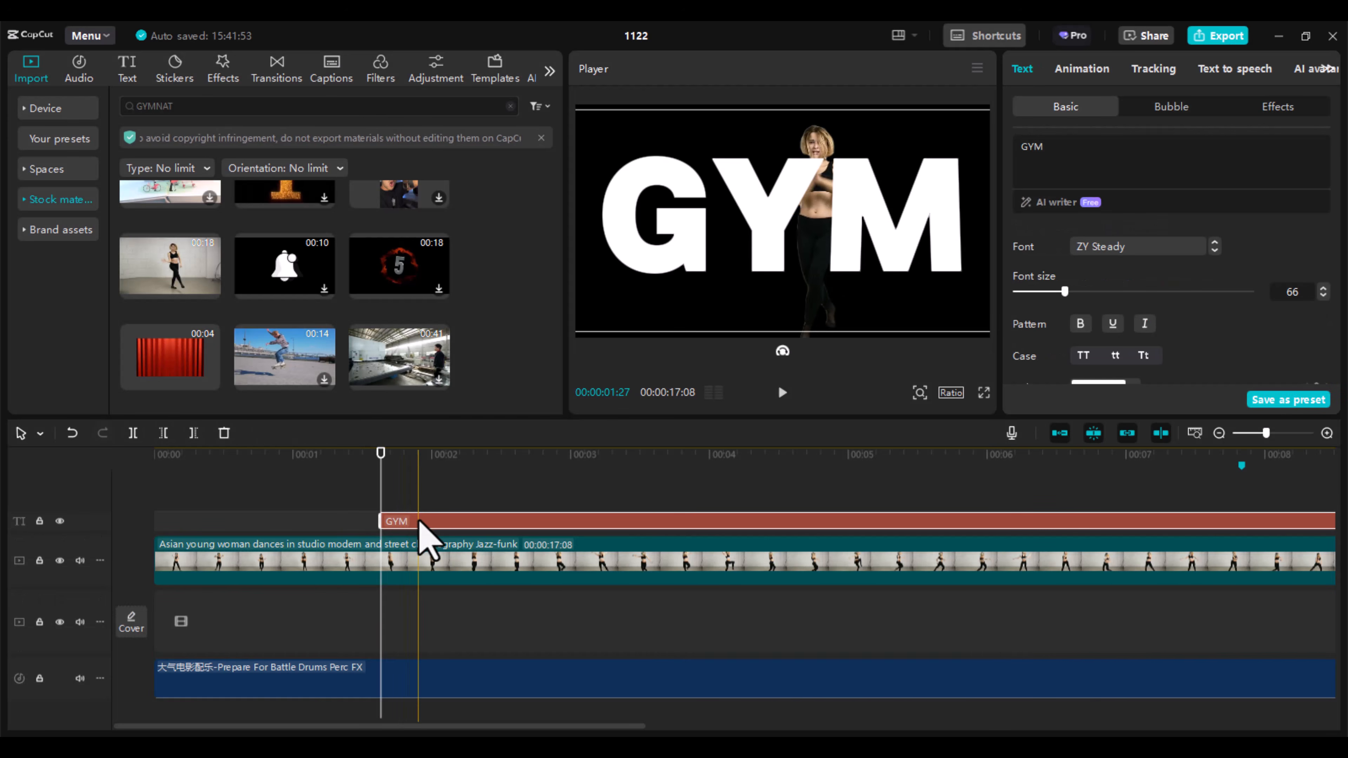
drag(421, 527, 186, 518)
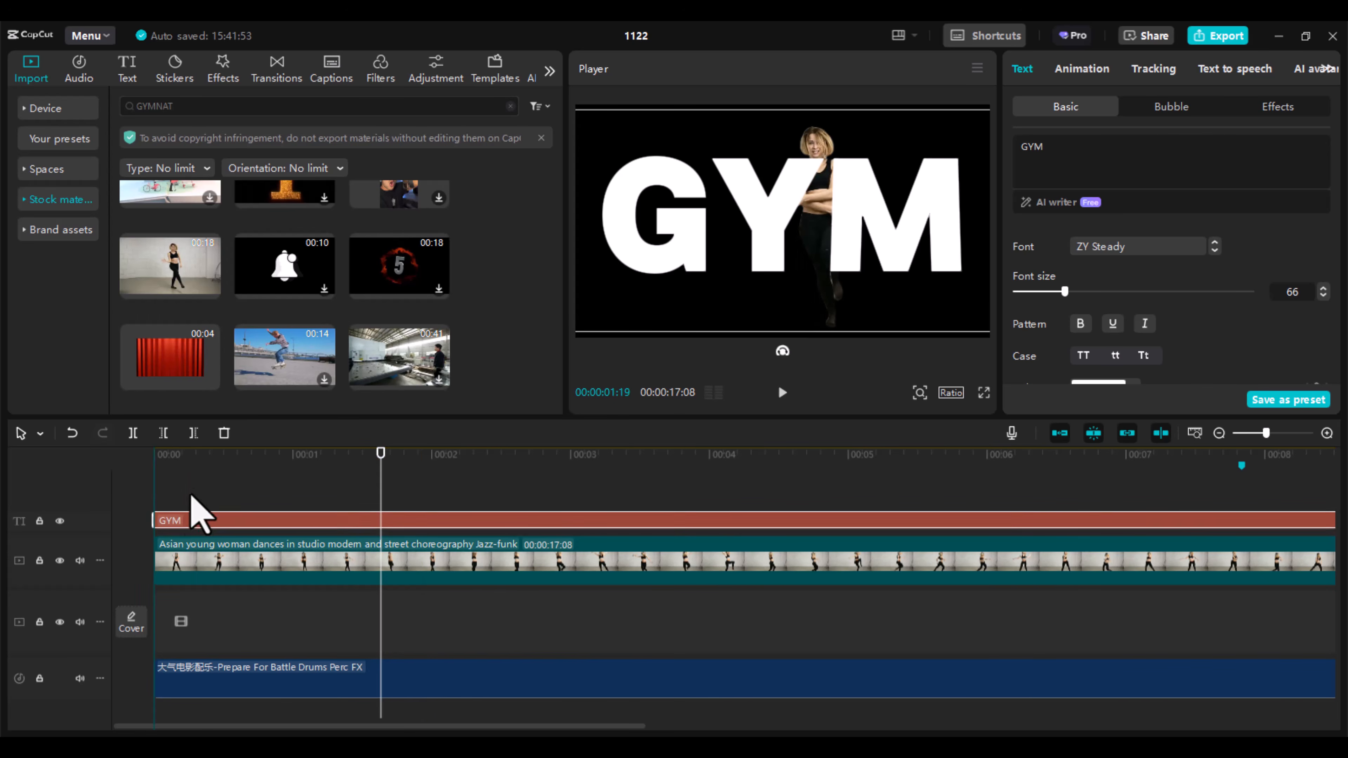
Move the GYM text to the track below the cut-out dance video and play the result from the timeline start
drag(215, 471, 463, 476)
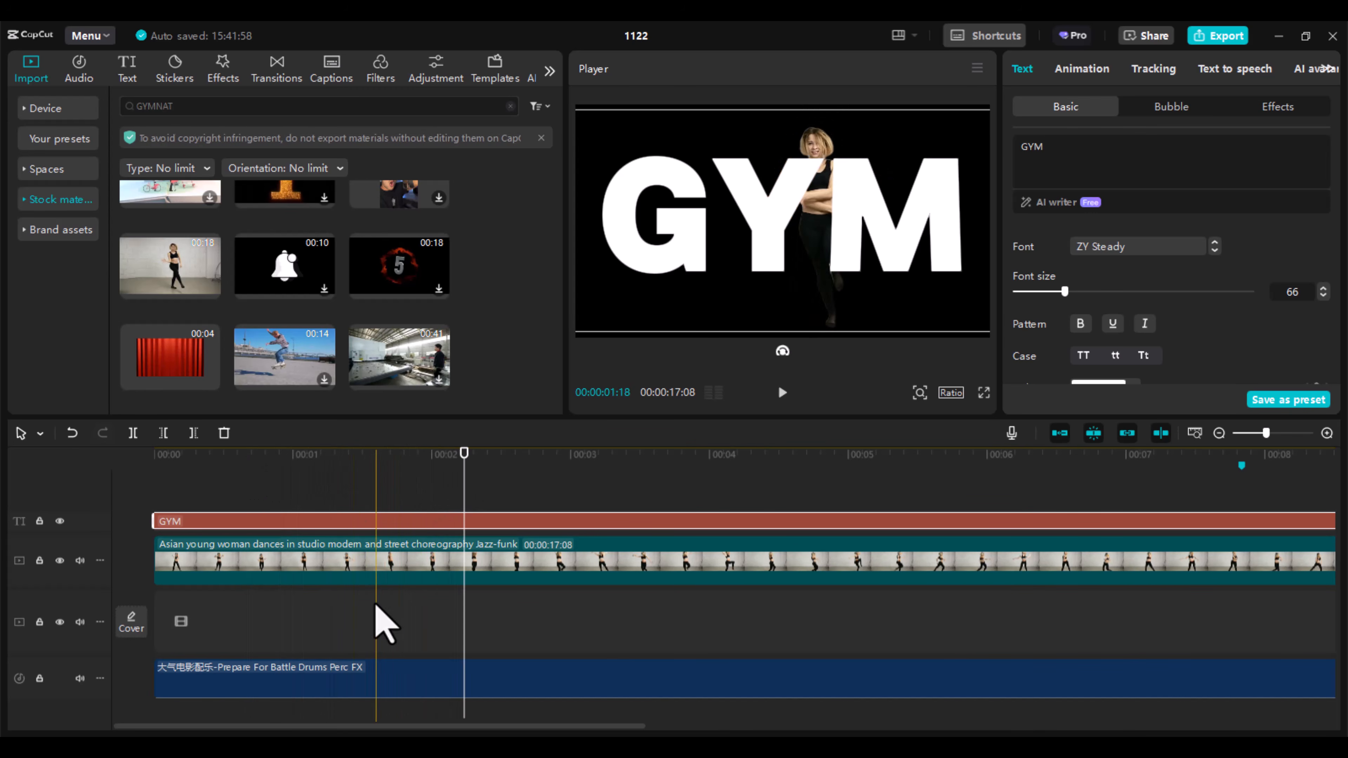
drag(420, 516, 422, 599)
drag(468, 456, 157, 473)
key(space)
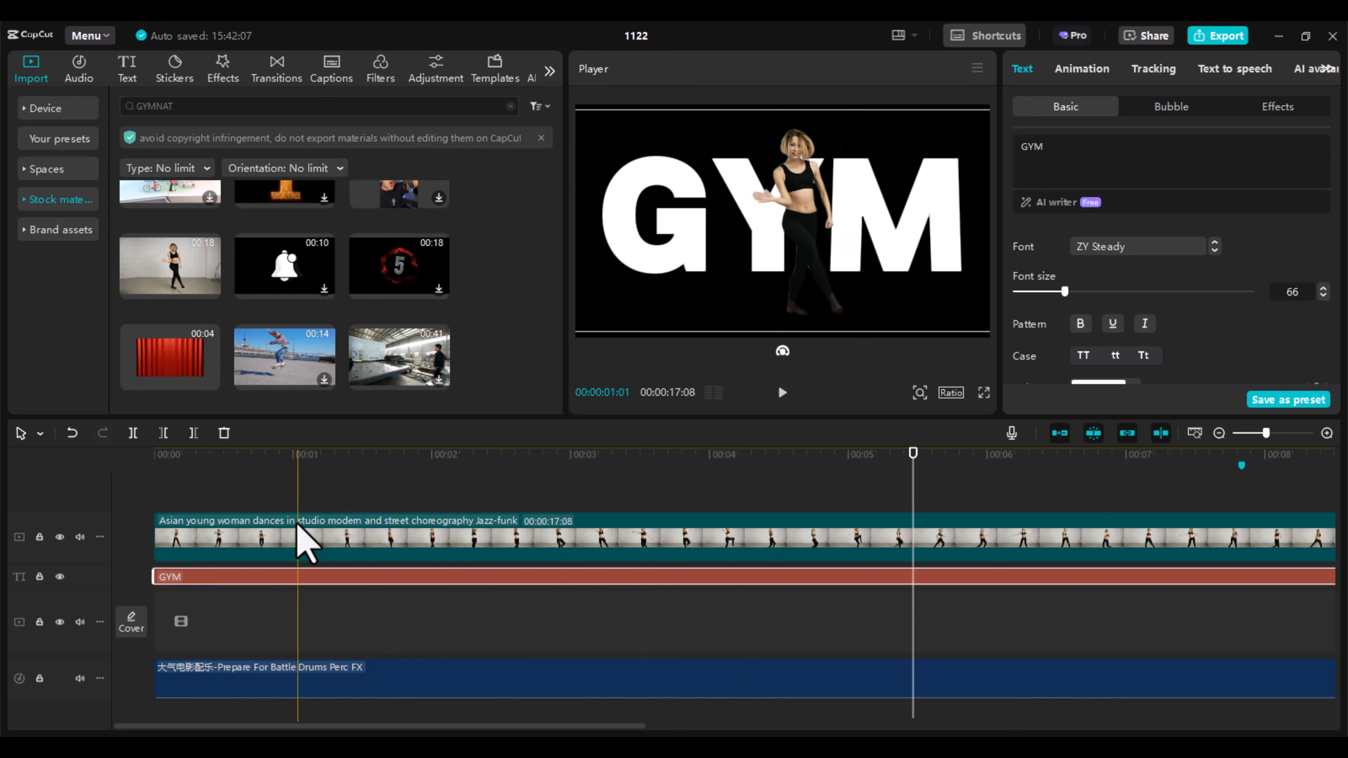
Scale the dance video down to 58%, shift it to X -429, and preview the result
click(305, 539)
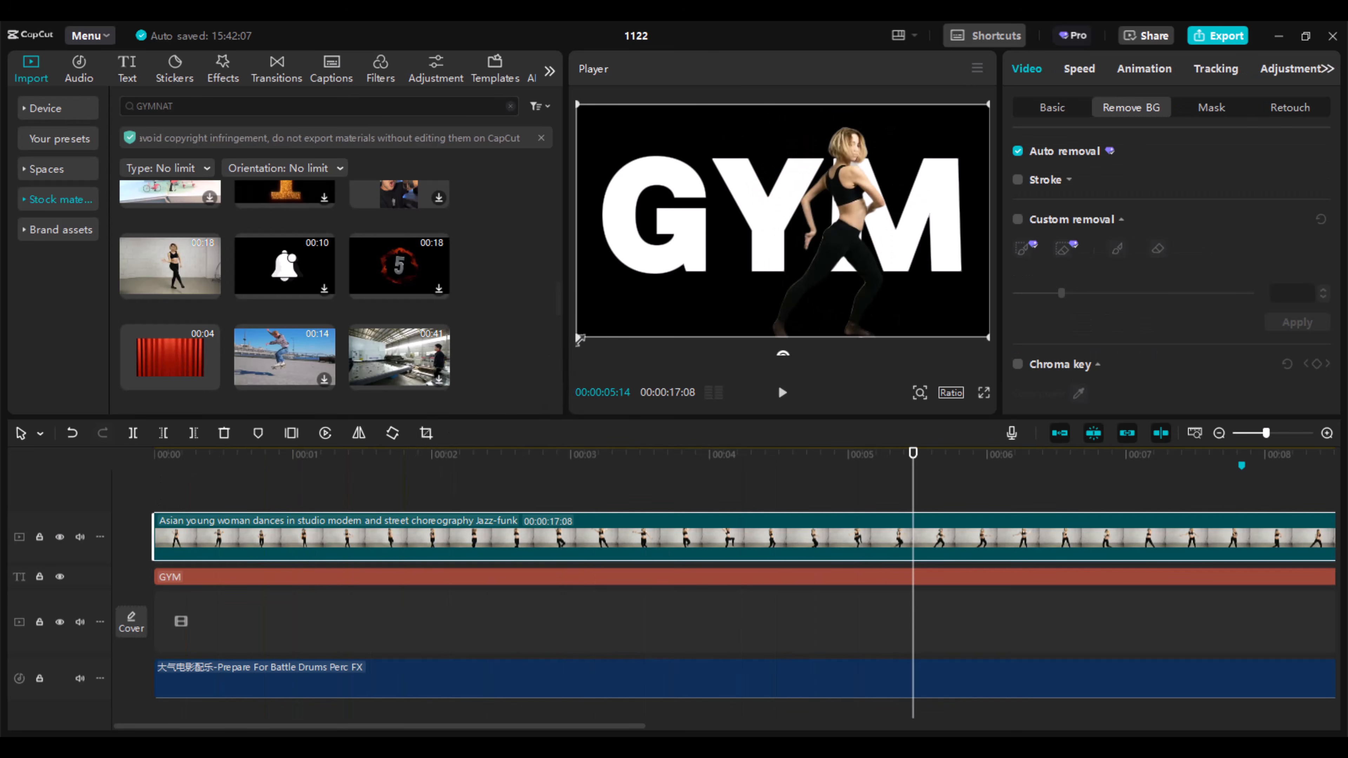
drag(580, 339, 707, 272)
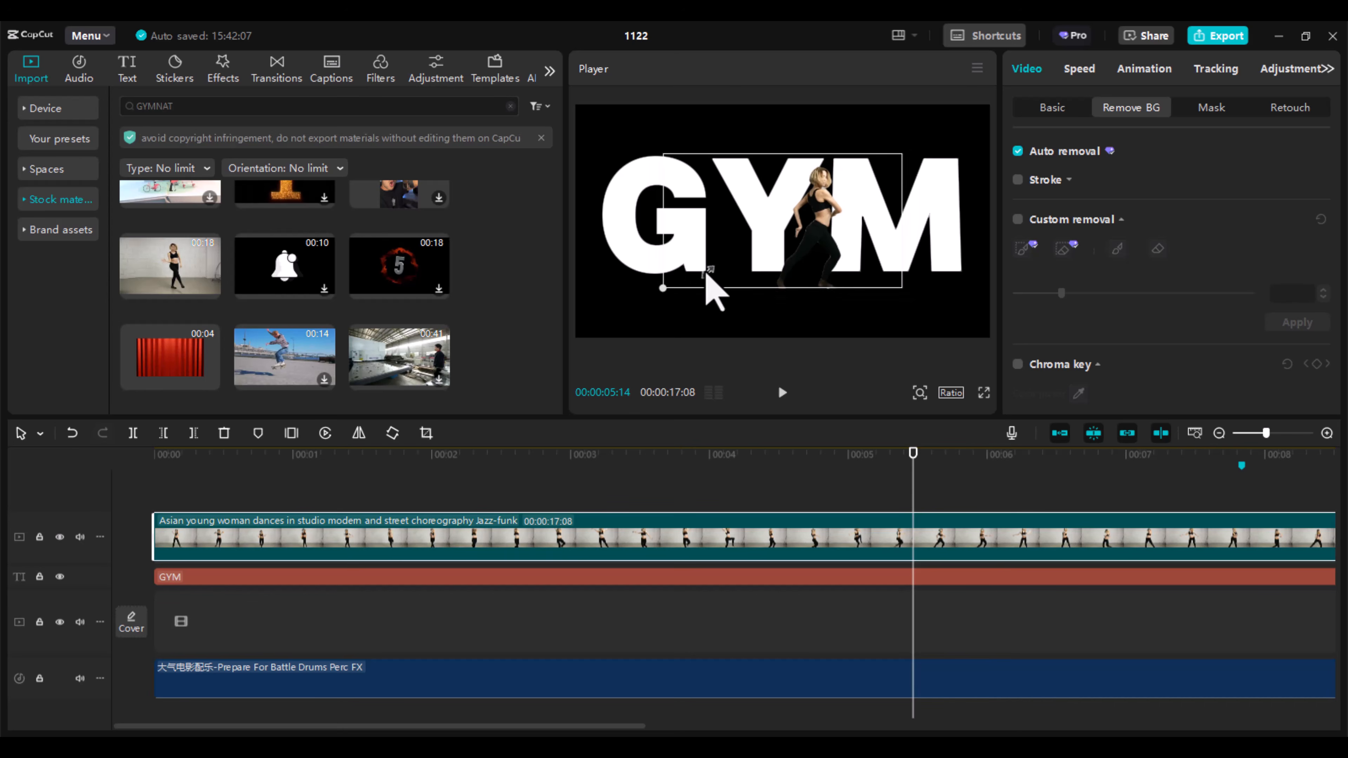
drag(793, 238, 750, 230)
key(space)
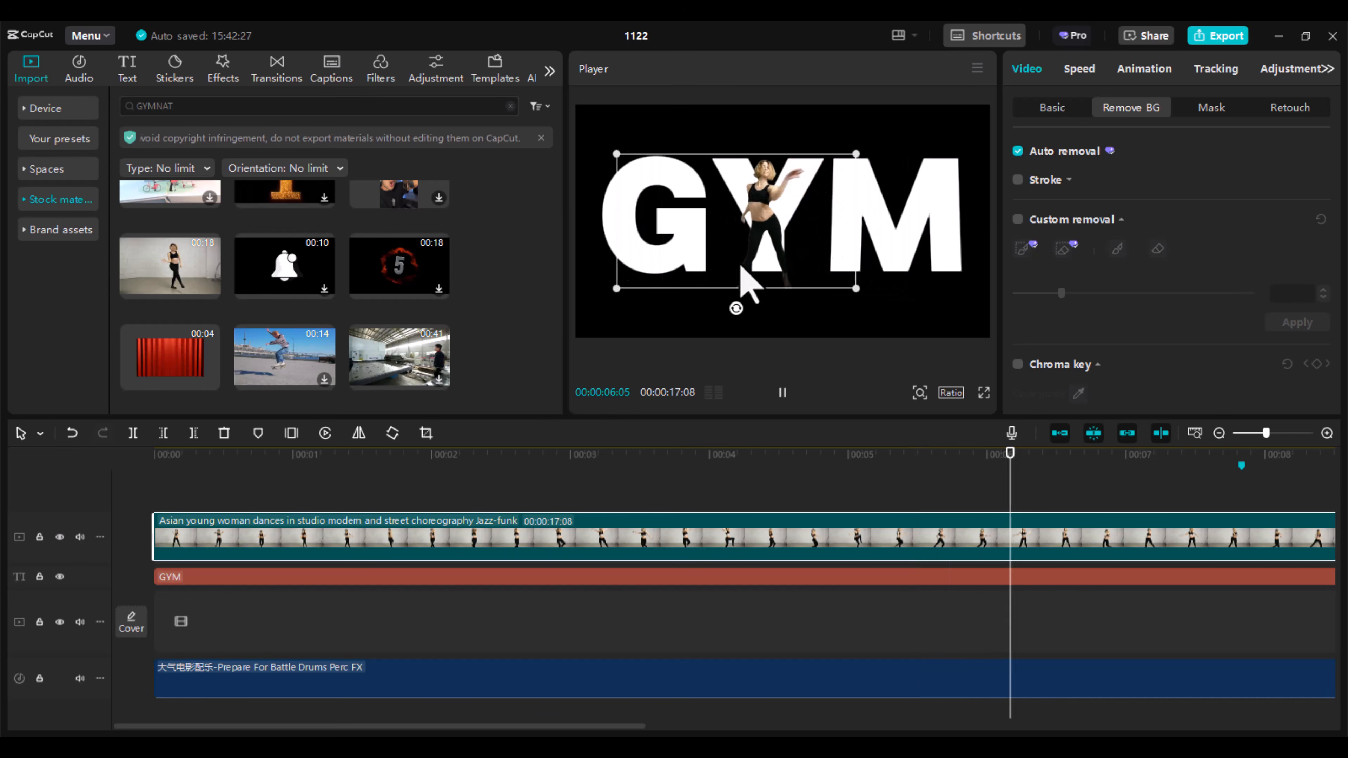
key(space)
drag(455, 480, 293, 481)
click(155, 481)
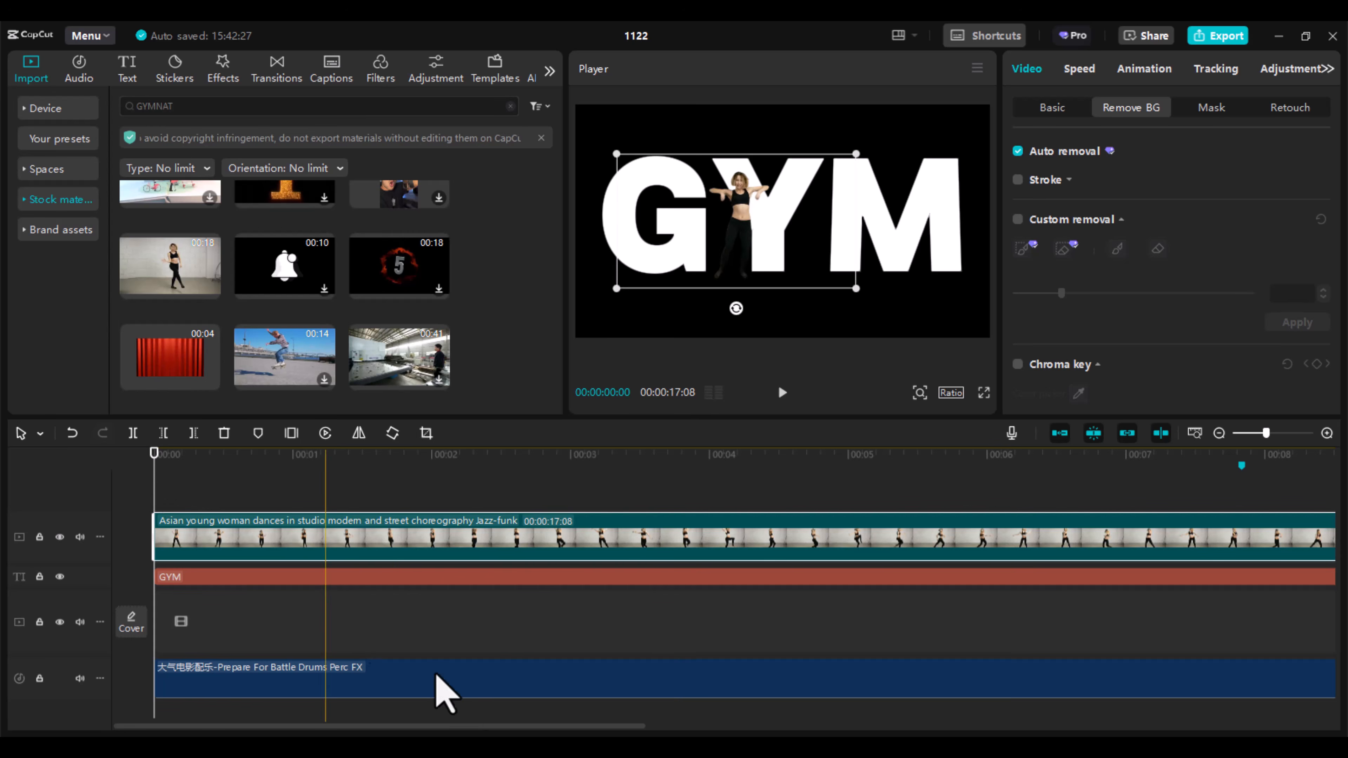
Trim the dance video's beginning so 13:00 remains and move the clip back to the timeline start
drag(514, 727, 1098, 692)
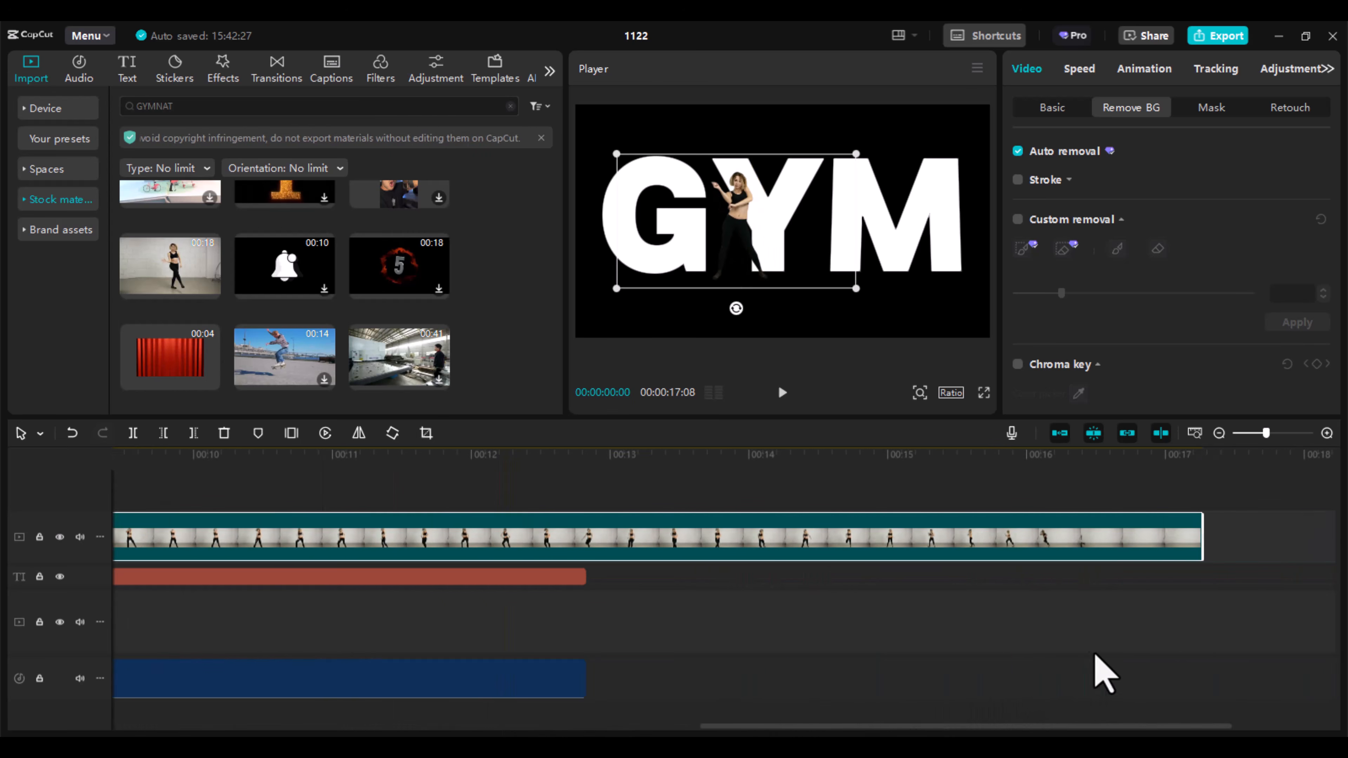
drag(1053, 460, 1088, 505)
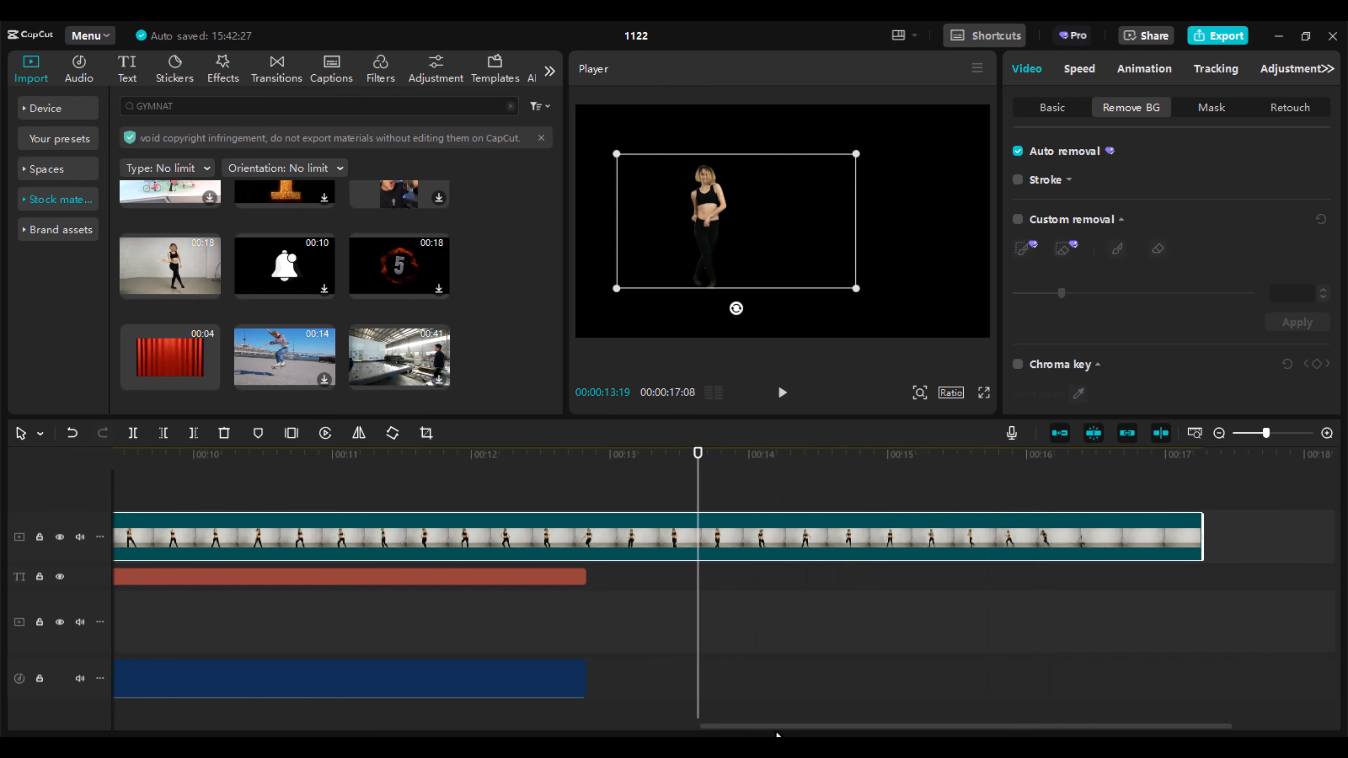
drag(788, 726, 712, 709)
drag(807, 730, 244, 732)
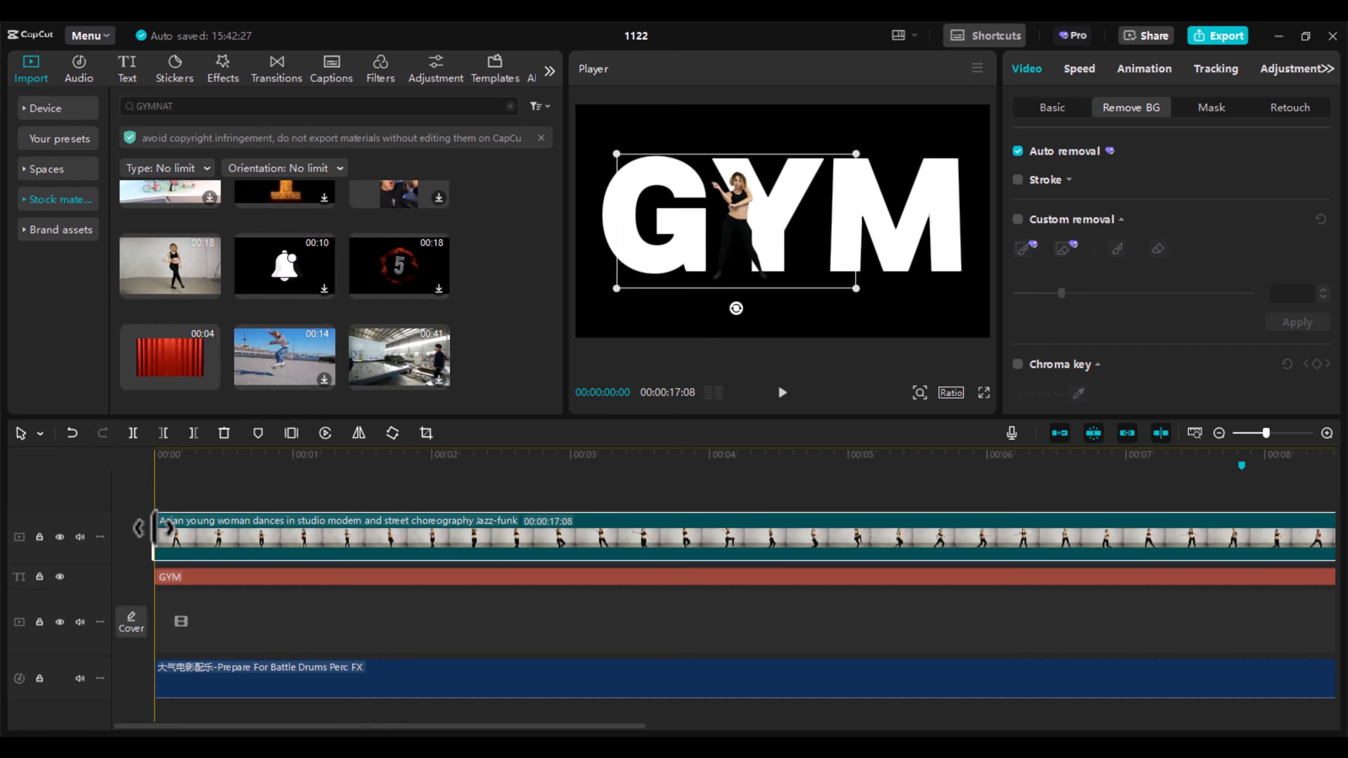
drag(196, 525, 753, 525)
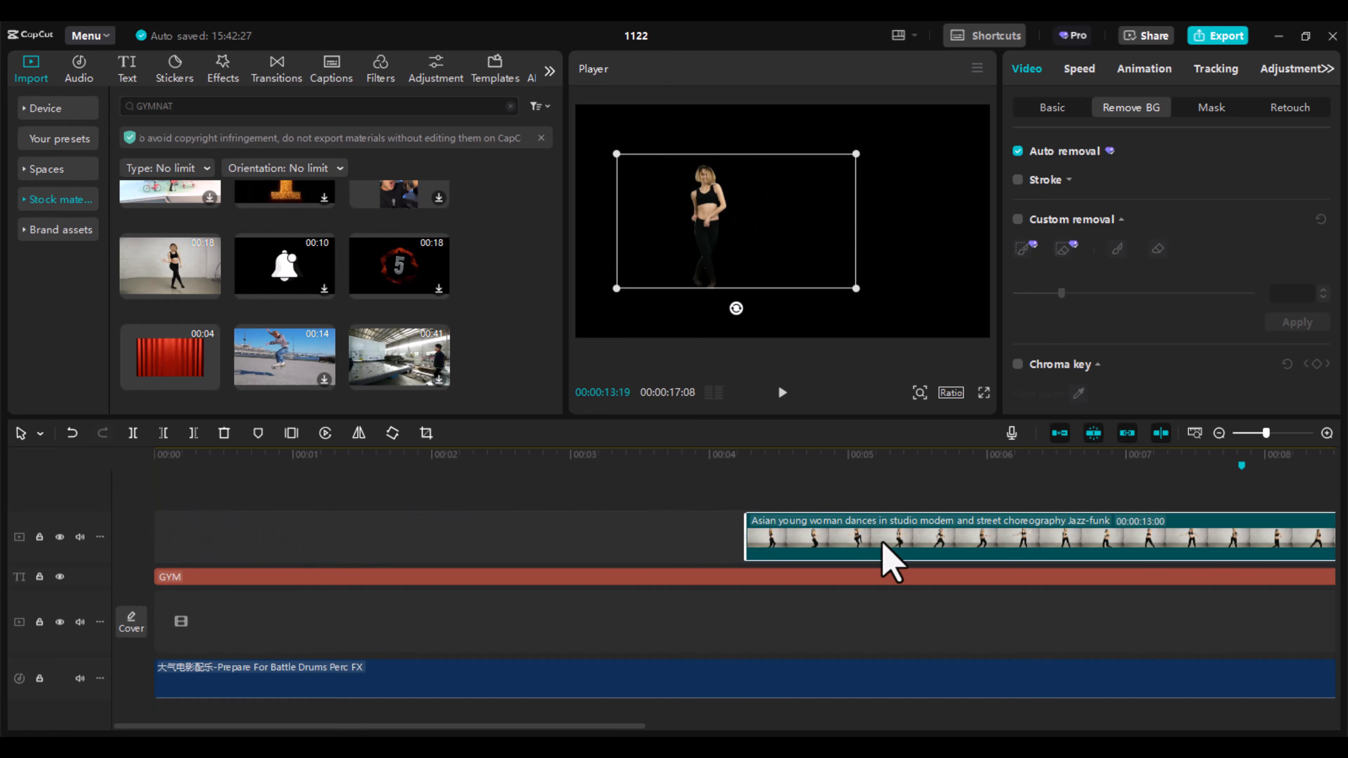
drag(923, 552, 336, 547)
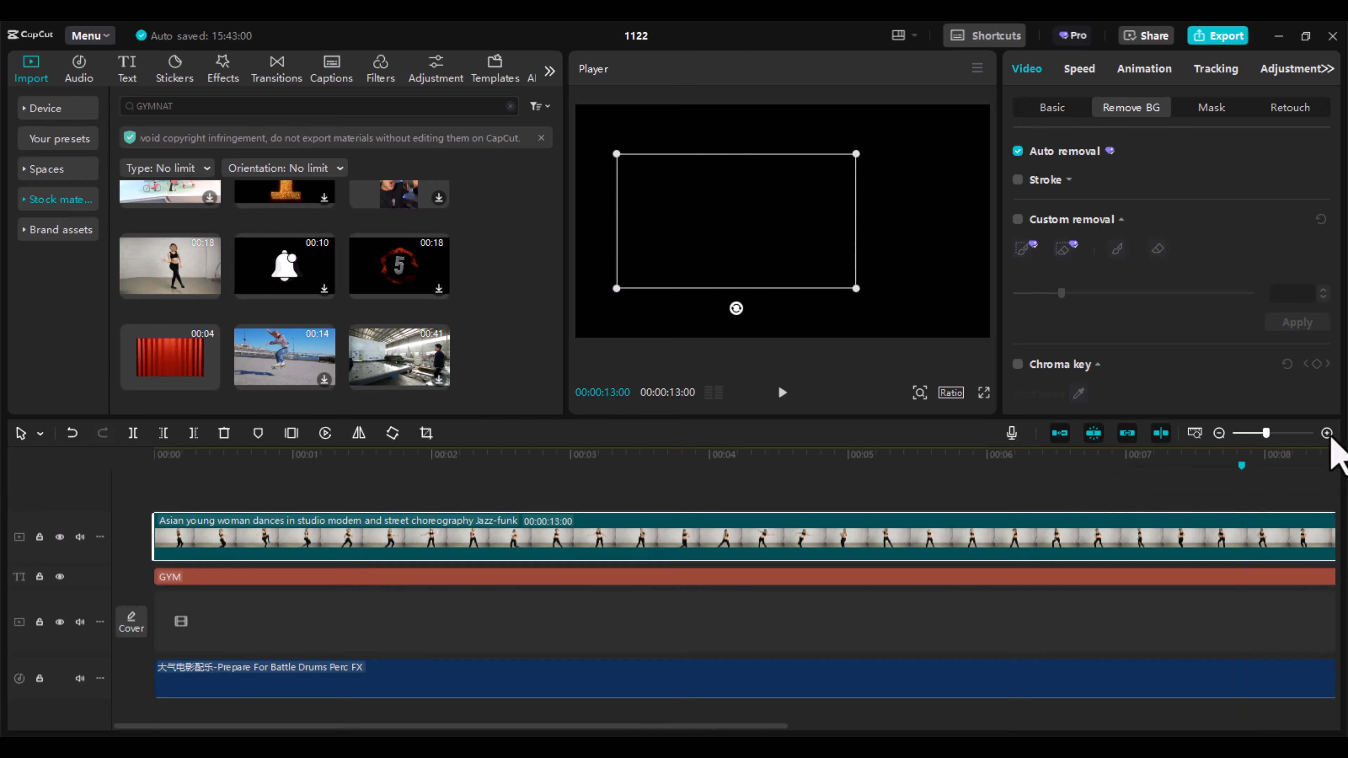
Trim the end of the dance video to 12:25 so it ends with the GYM text
click(1219, 434)
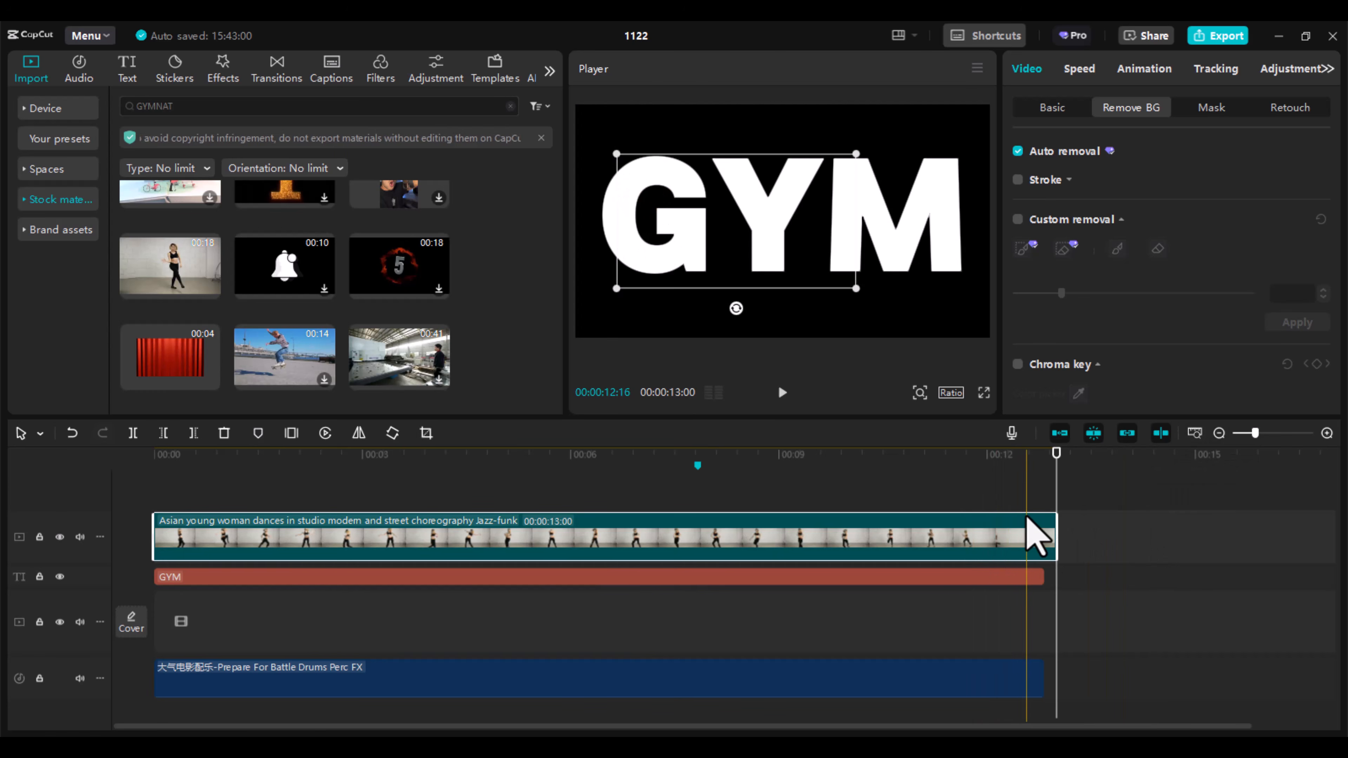
click(1017, 506)
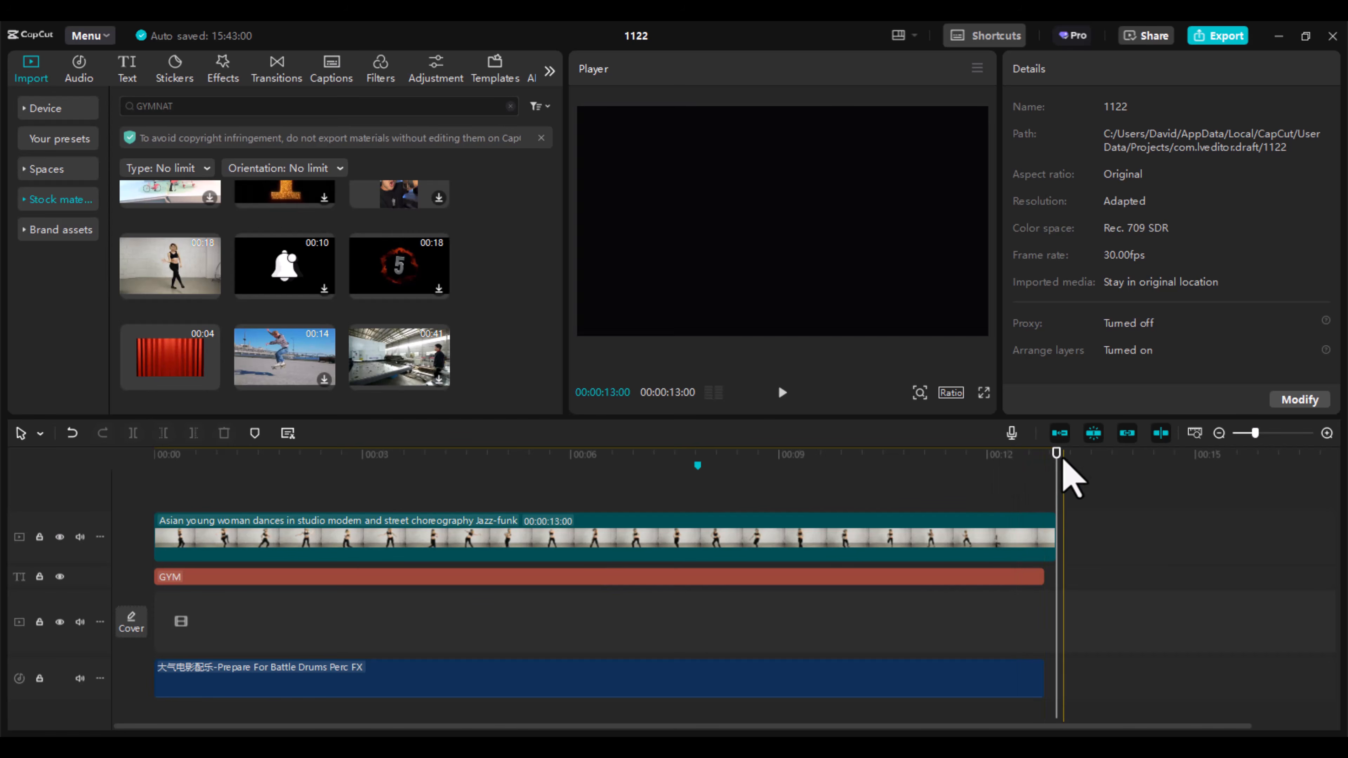
drag(1056, 476, 1001, 511)
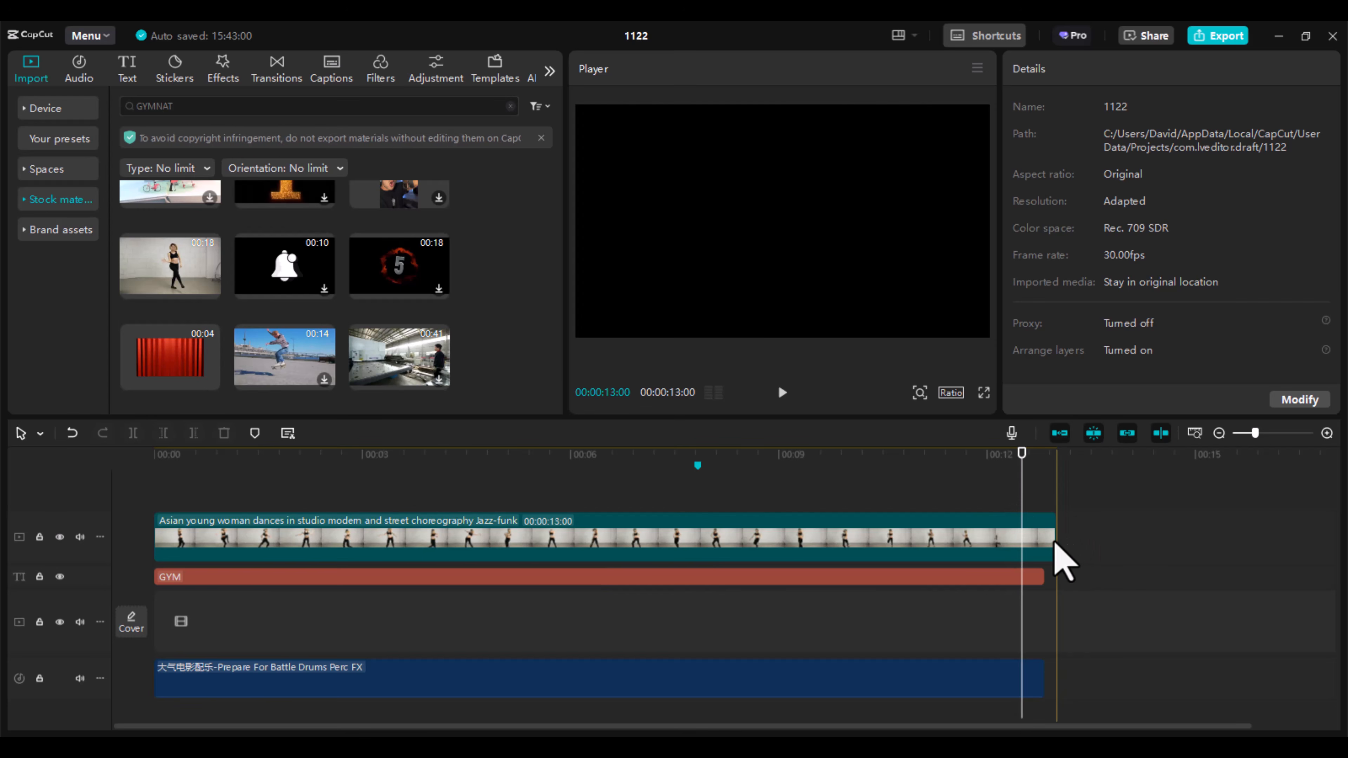
drag(1052, 546, 1043, 549)
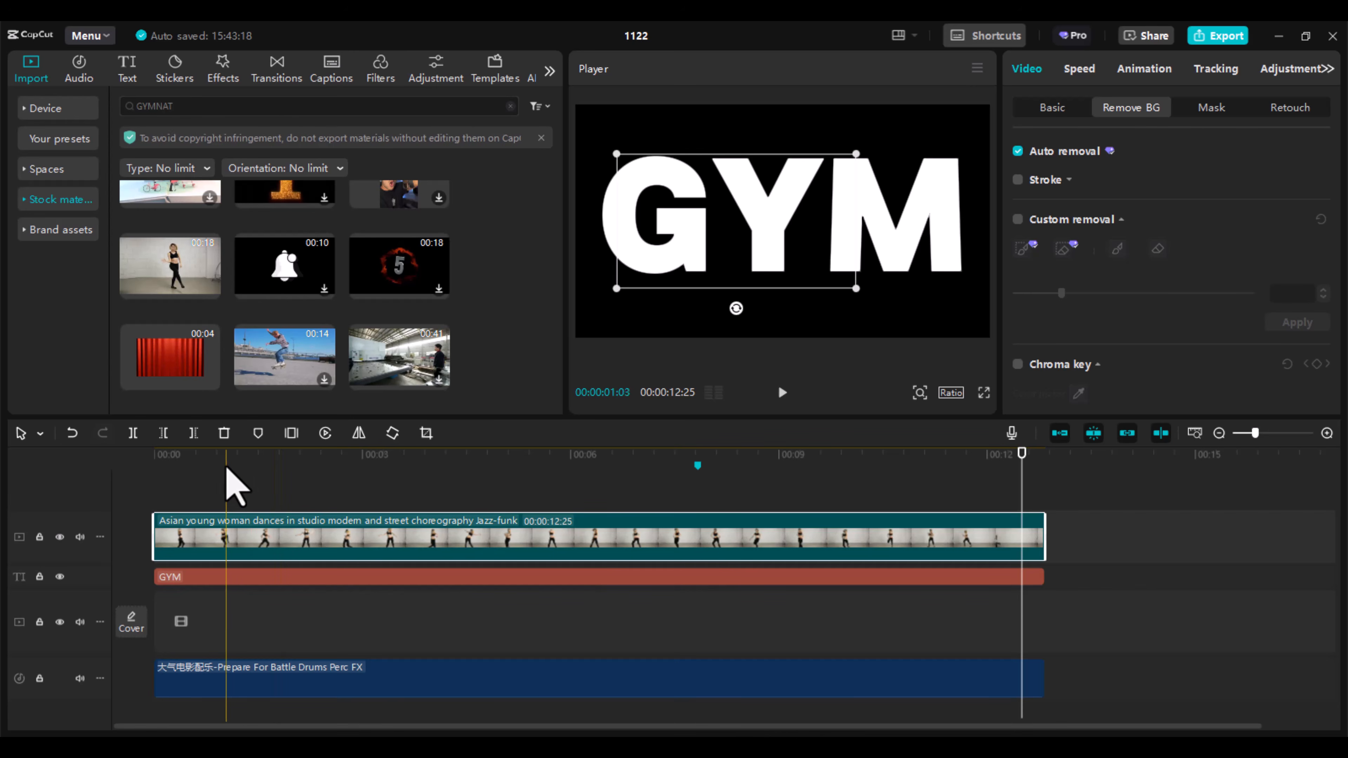
Set the drum music's volume to -25.1 dB and play the sequence from the start
click(165, 481)
drag(233, 478, 151, 509)
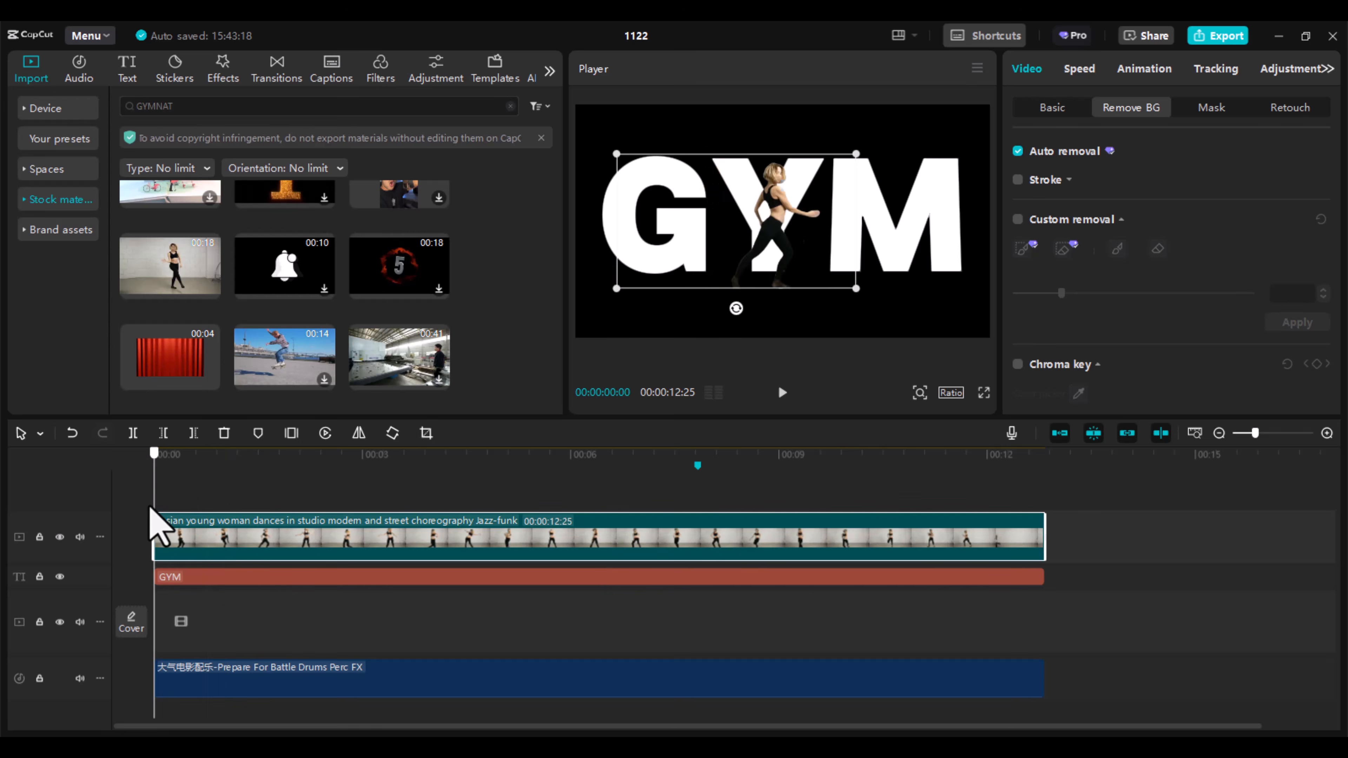
click(264, 687)
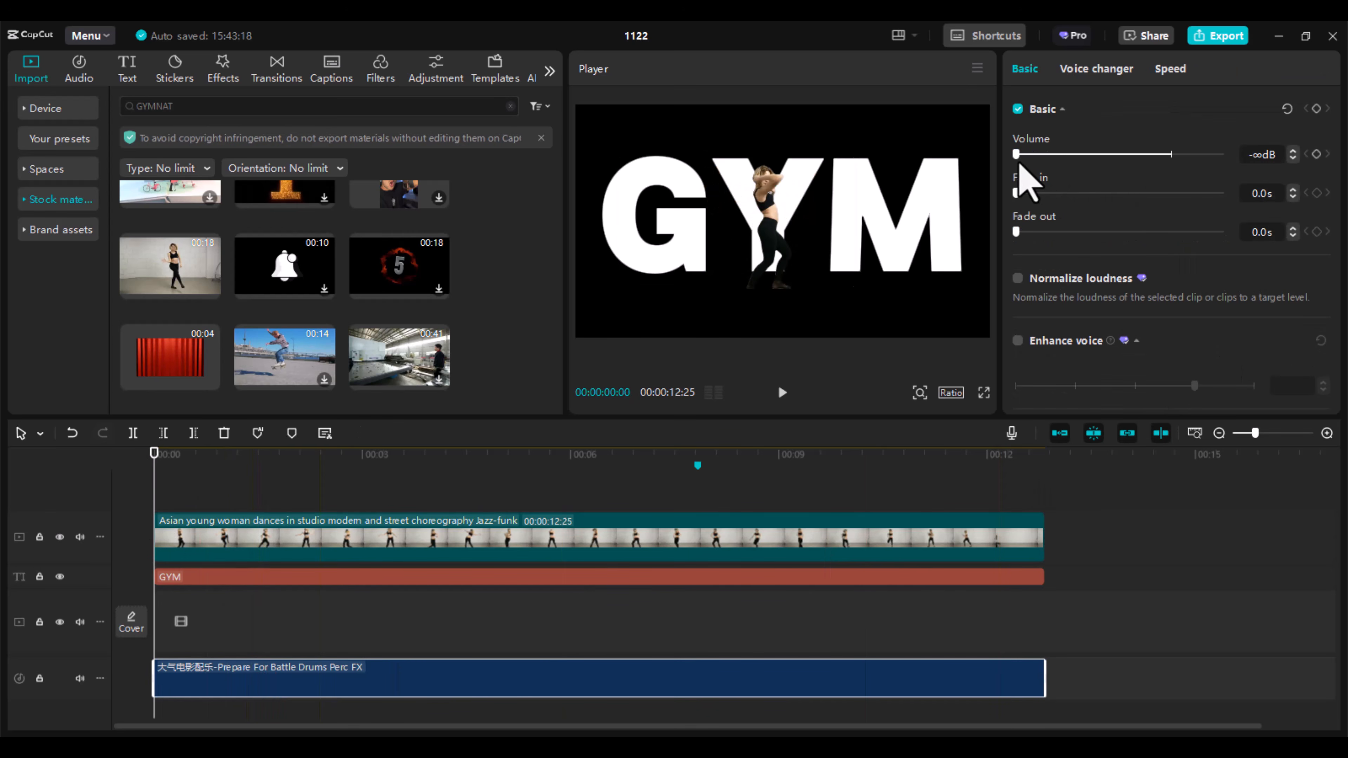
drag(1031, 164, 1099, 166)
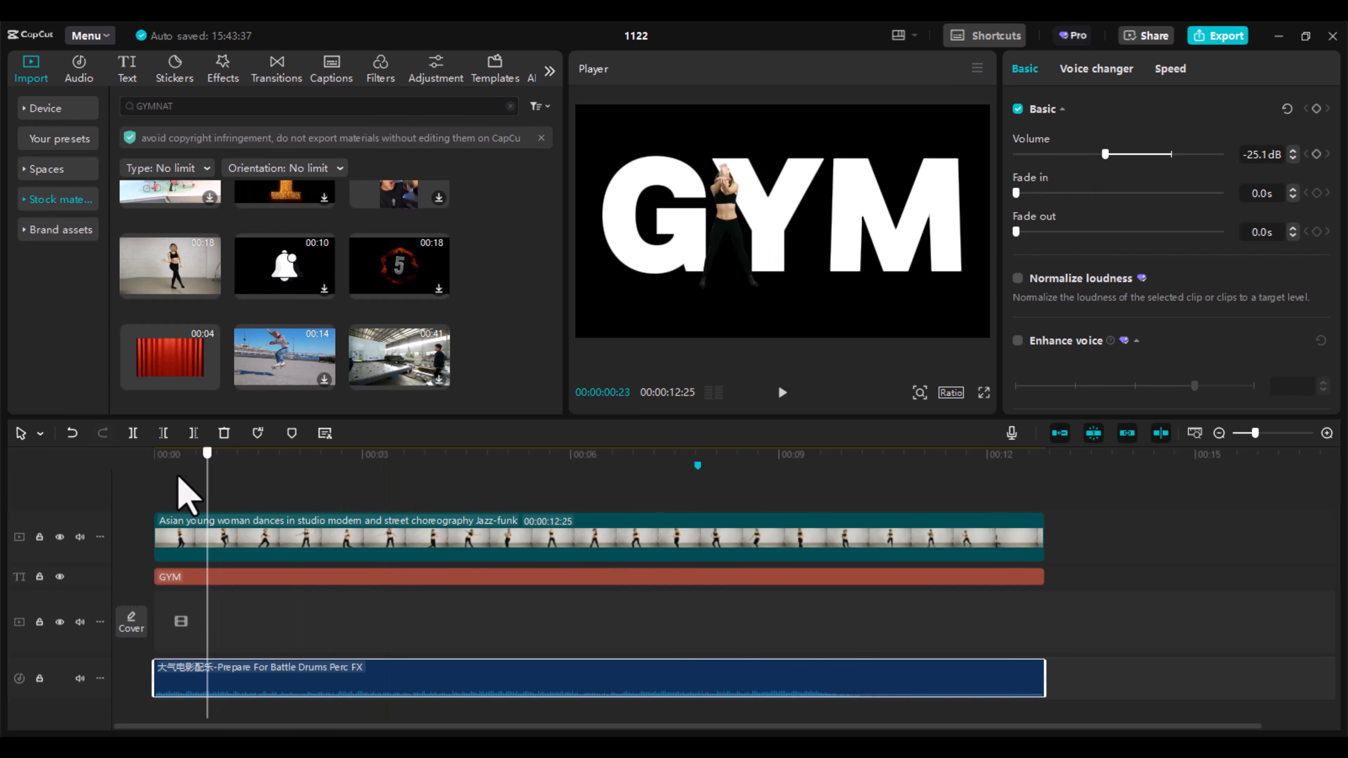
key(space)
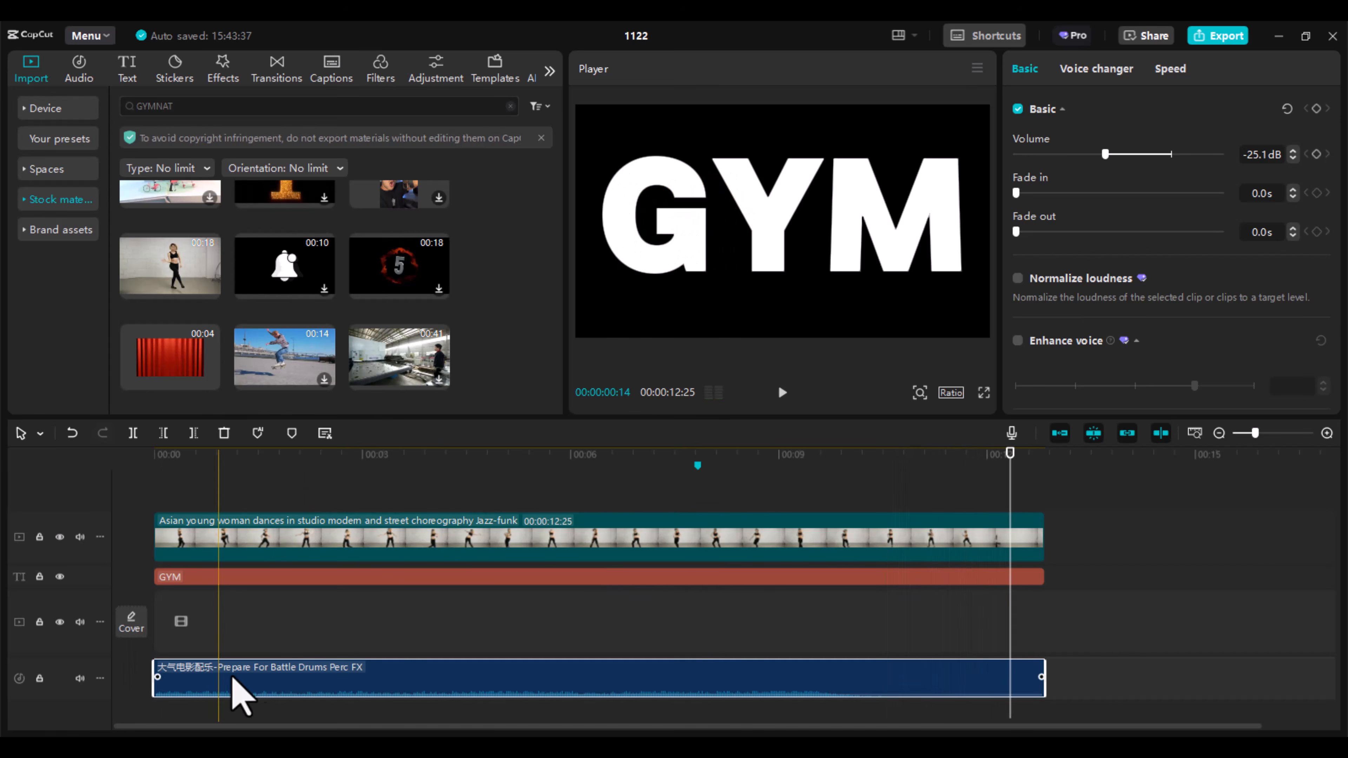
click(180, 497)
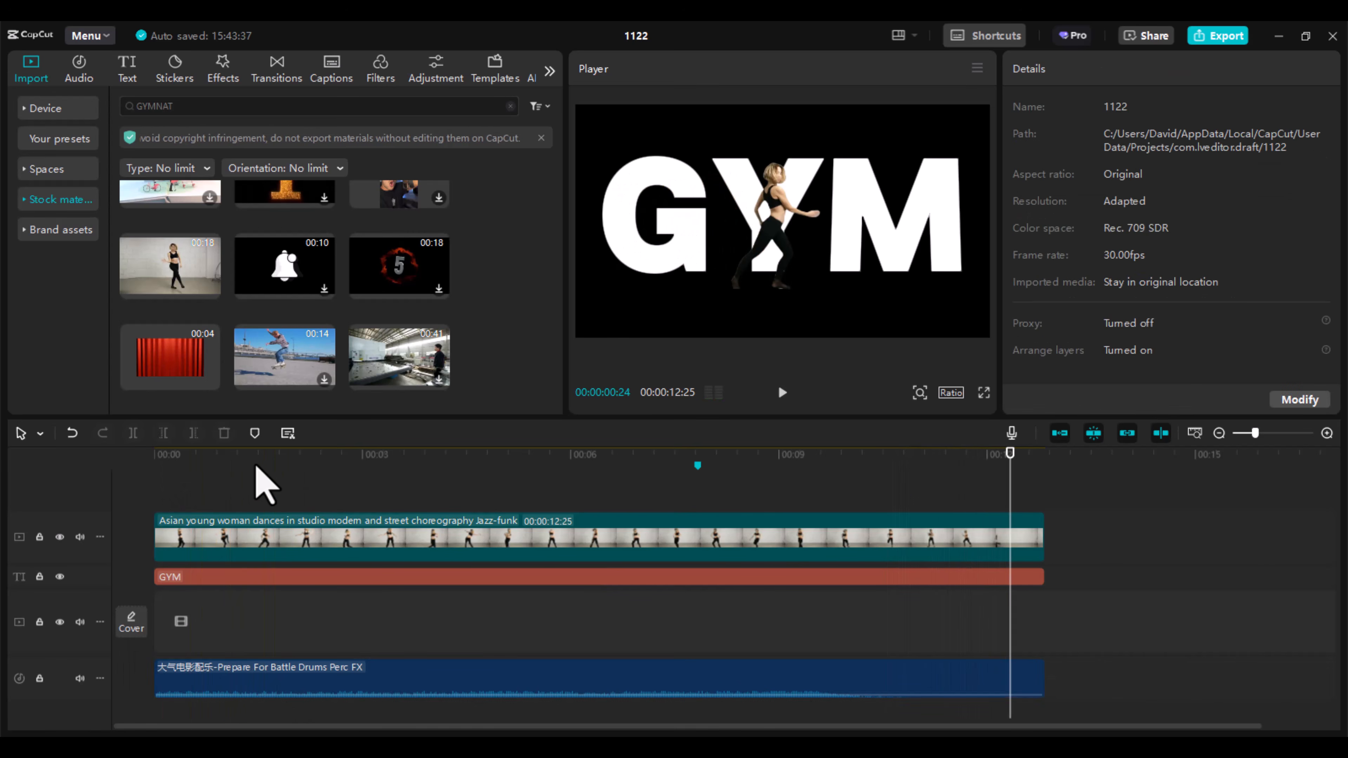
click(146, 482)
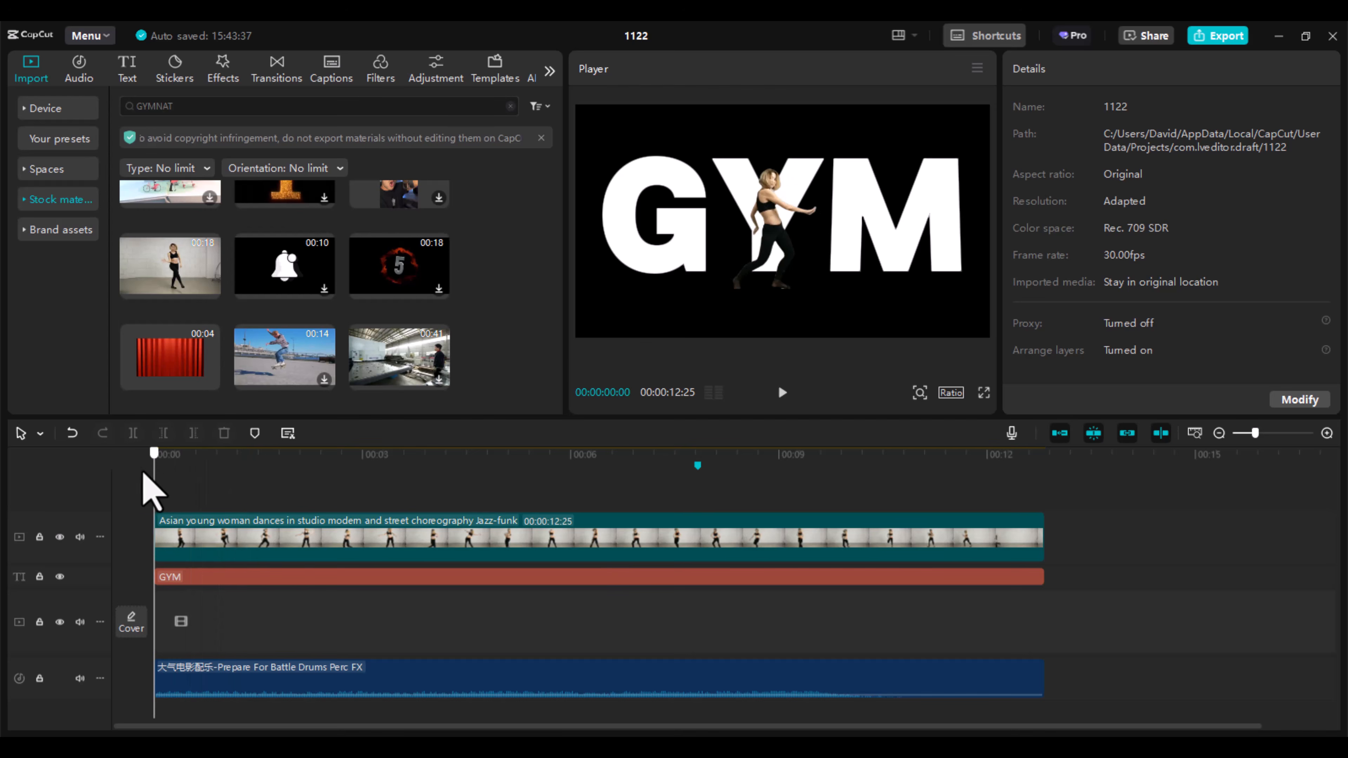
Set the dance video's speed to 1.5x and return to the timeline start
click(323, 544)
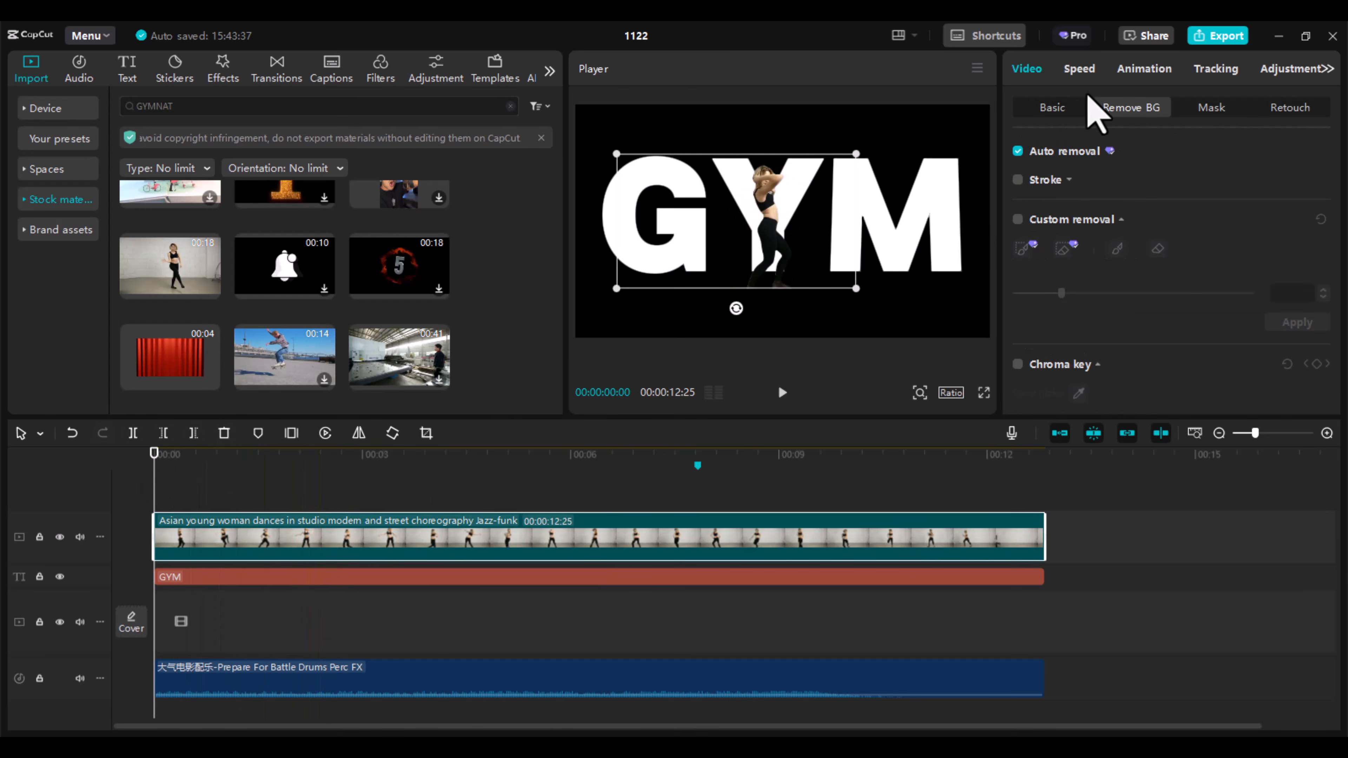
click(1079, 69)
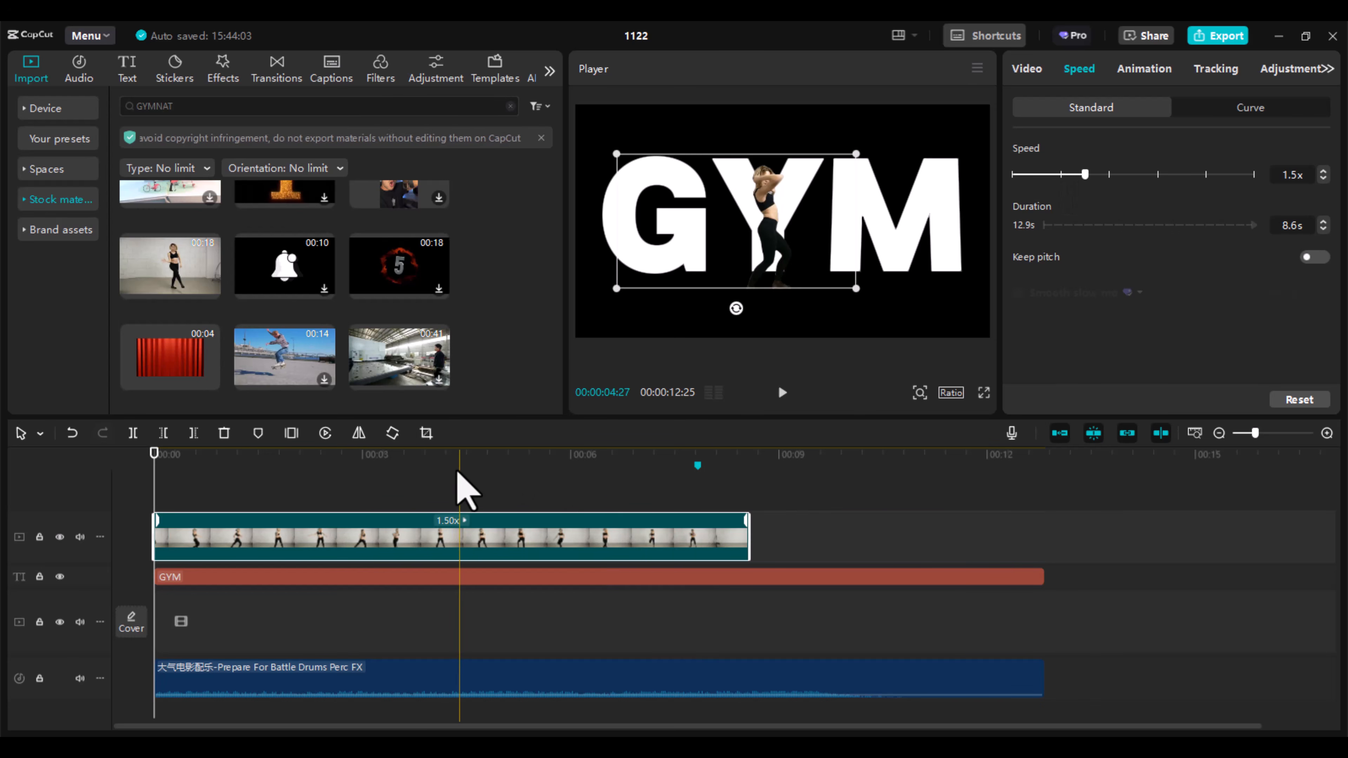
drag(460, 467, 139, 518)
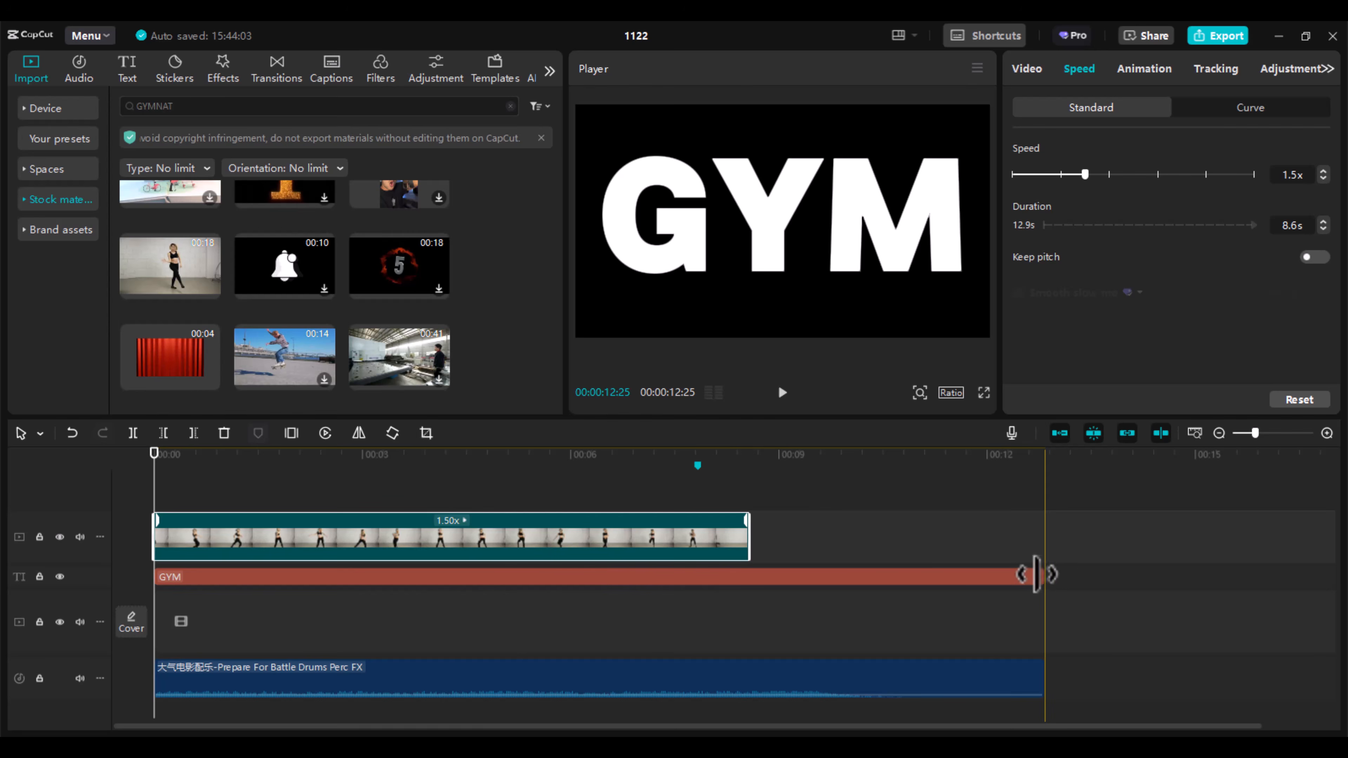
drag(578, 557, 875, 552)
drag(366, 577, 511, 577)
drag(305, 579, 145, 580)
drag(643, 532, 350, 532)
Split the drum music shortly before the three-second mark and delete its opening part
click(348, 458)
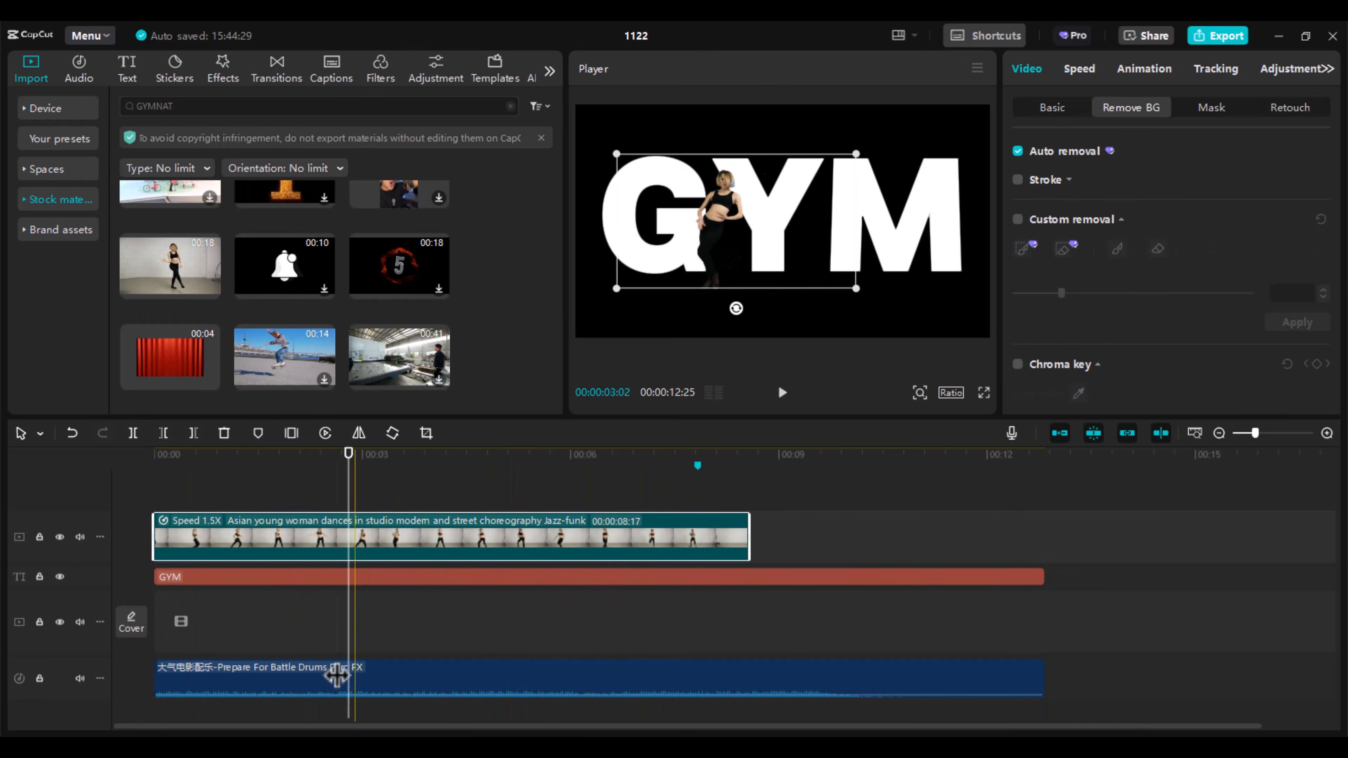
click(372, 680)
click(134, 433)
click(308, 689)
key(Delete)
Trim the drum music and move it to the timeline start, then shorten the GYM text to the dance video's end
drag(743, 678, 550, 677)
drag(158, 677, 328, 675)
drag(596, 684, 497, 700)
drag(225, 678, 154, 678)
drag(1042, 579, 757, 610)
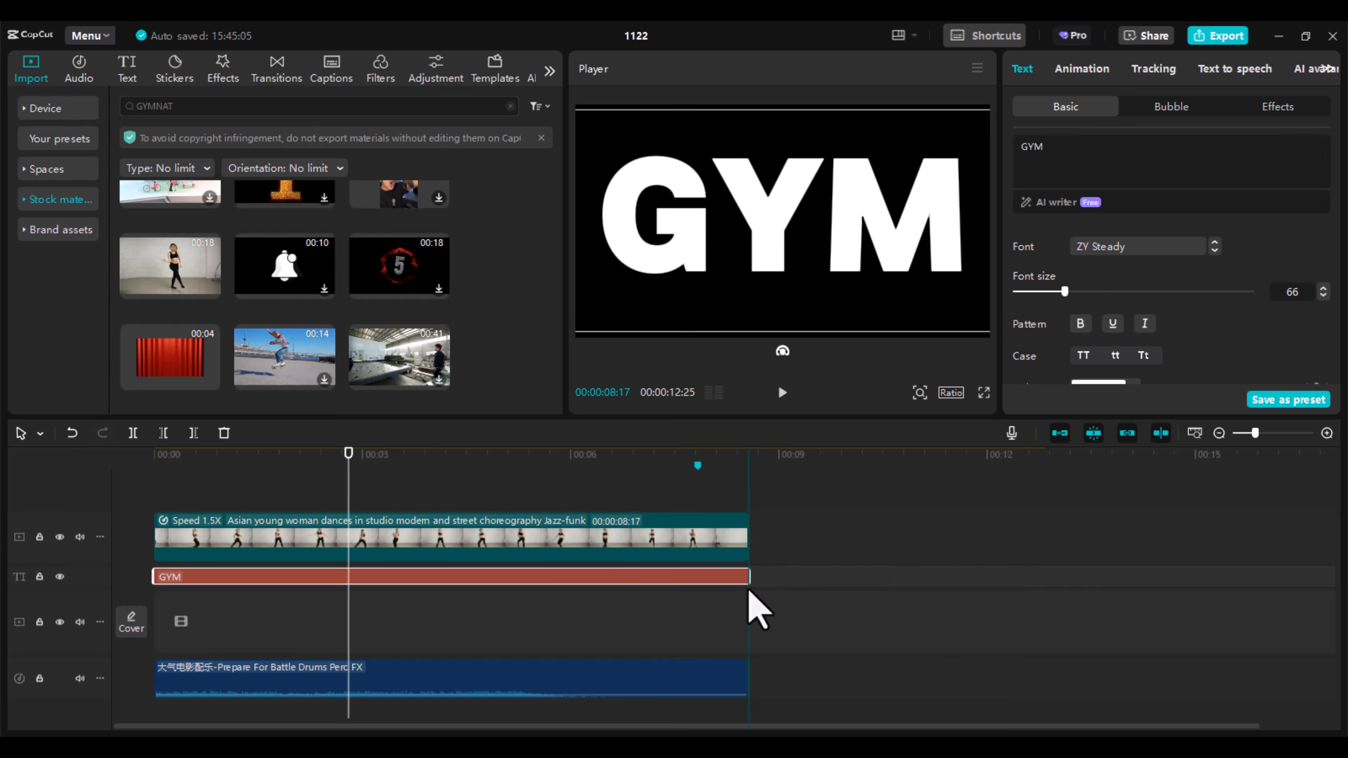
Trim the drum music's end to the dance video's end and give it a 0.3 s fade-in and 0.4 s fade-out
click(234, 501)
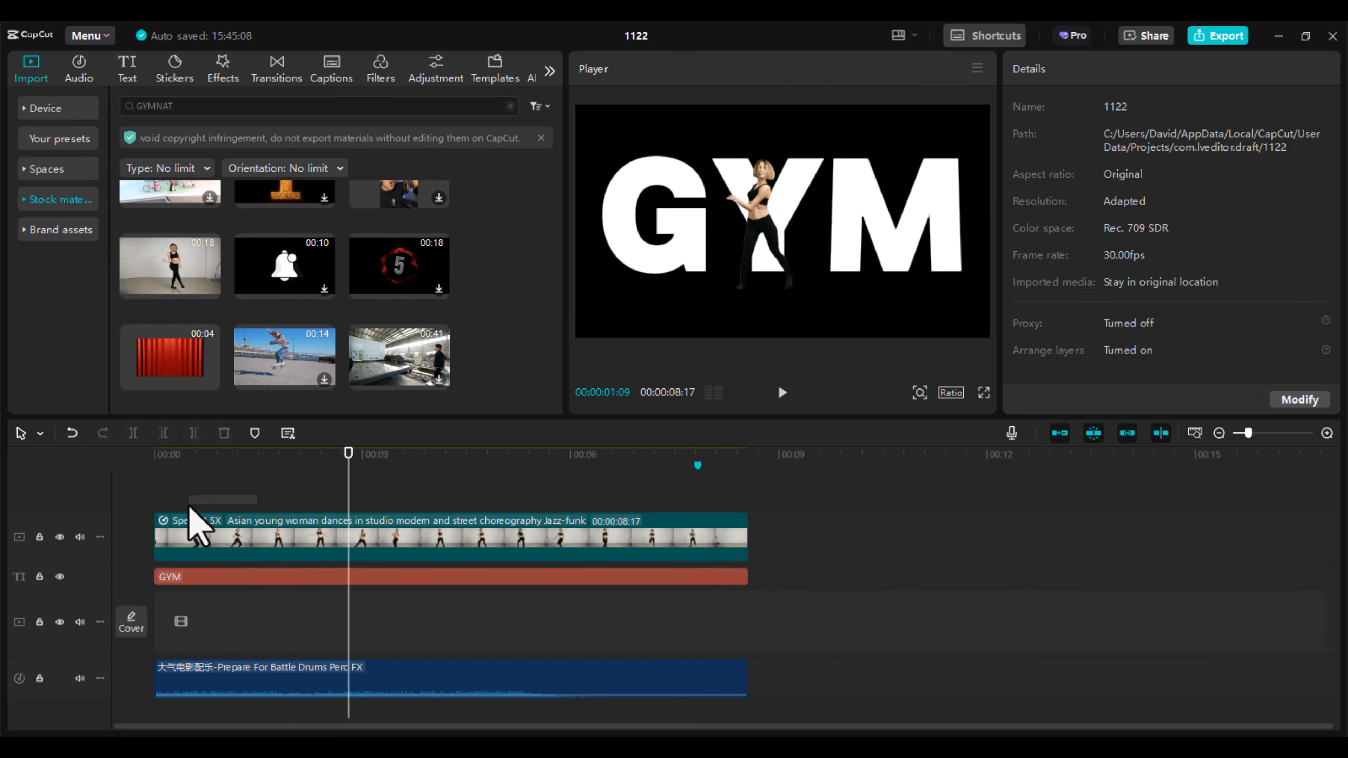
drag(225, 457, 149, 458)
drag(841, 678, 769, 688)
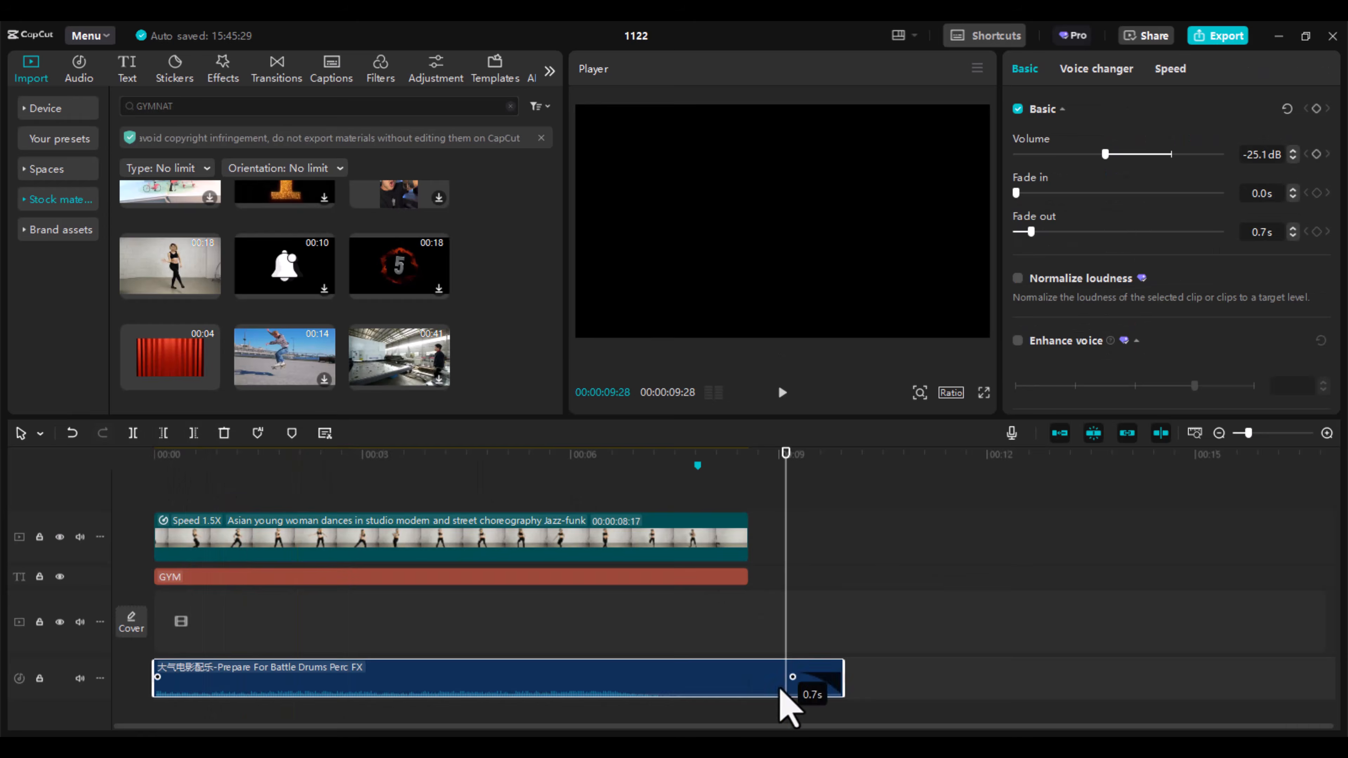
drag(844, 680, 748, 676)
drag(680, 678, 721, 677)
drag(749, 455, 543, 458)
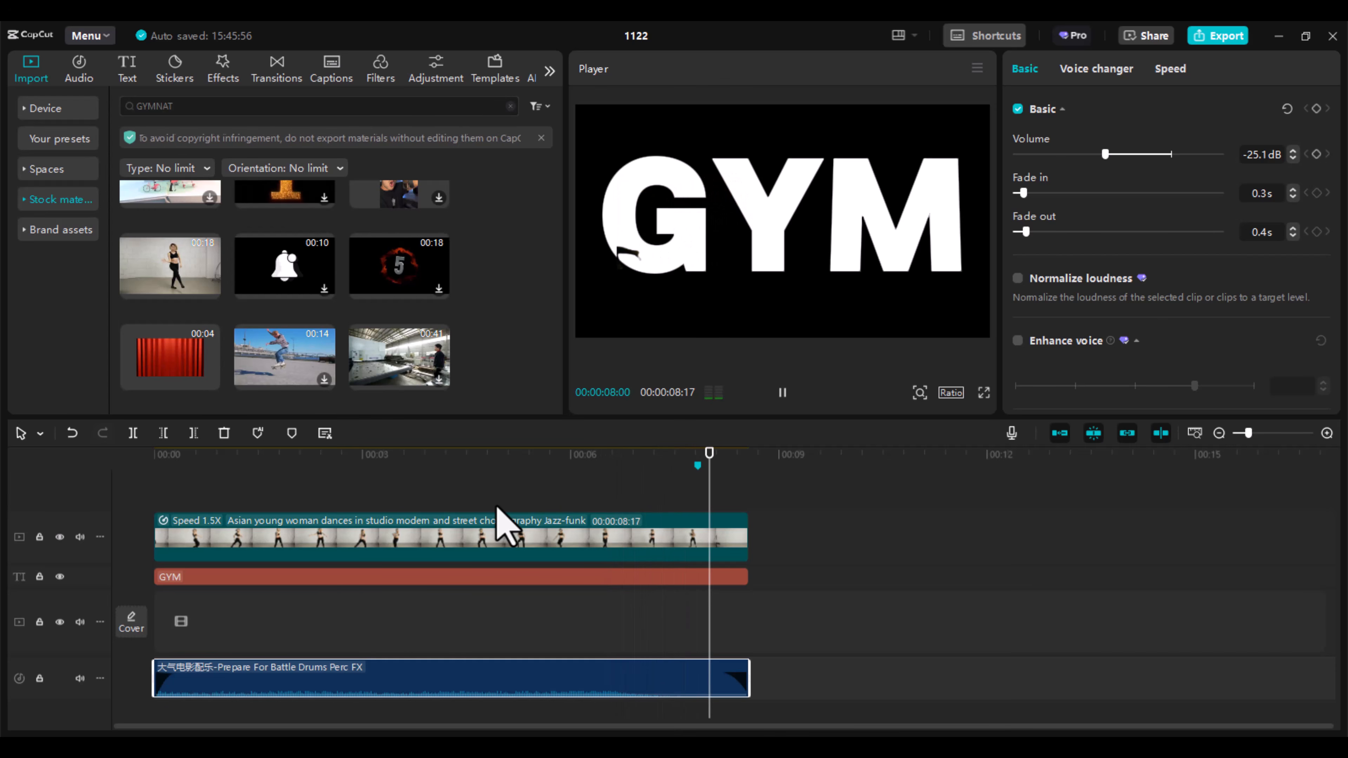
Set the dance video's blend mode to Screen with the playhead at 2:28
drag(469, 487, 361, 489)
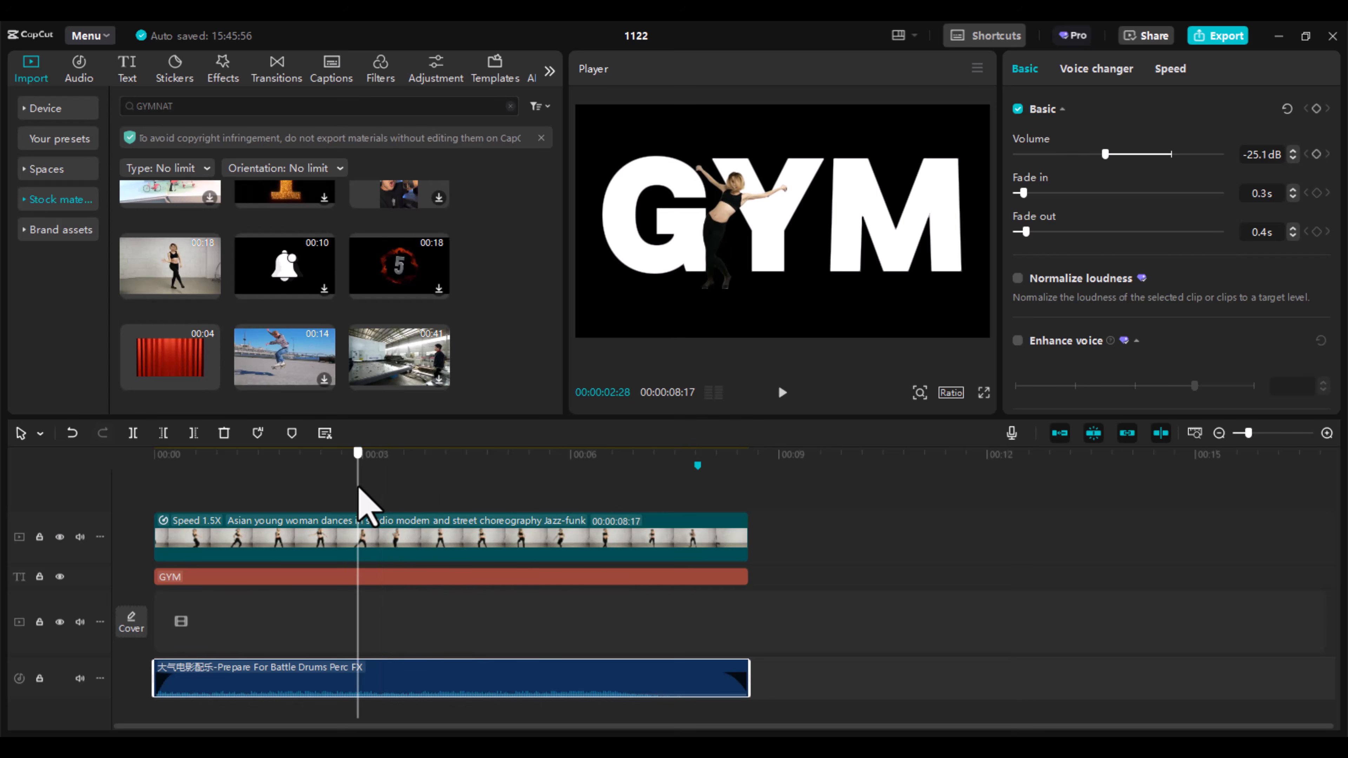
click(495, 550)
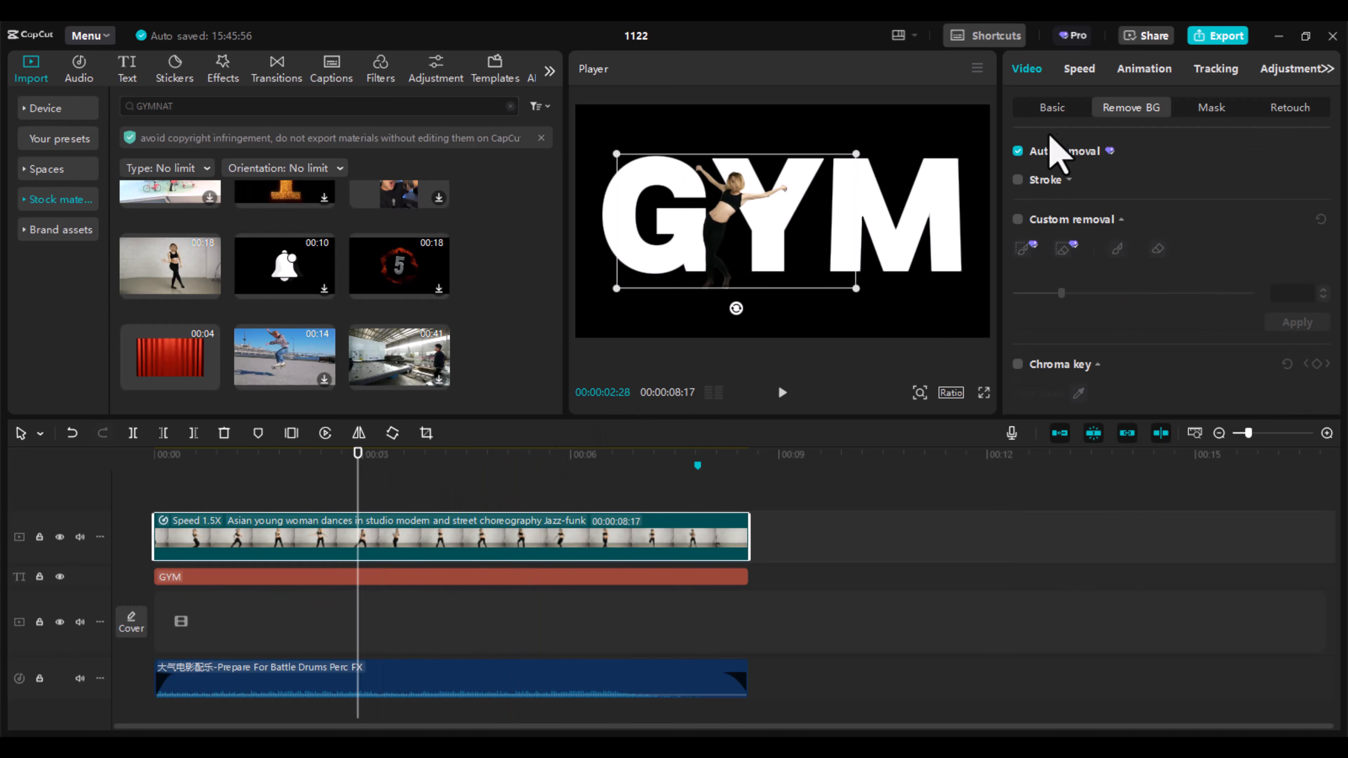
click(1051, 108)
scroll(1132, 361, down, 4)
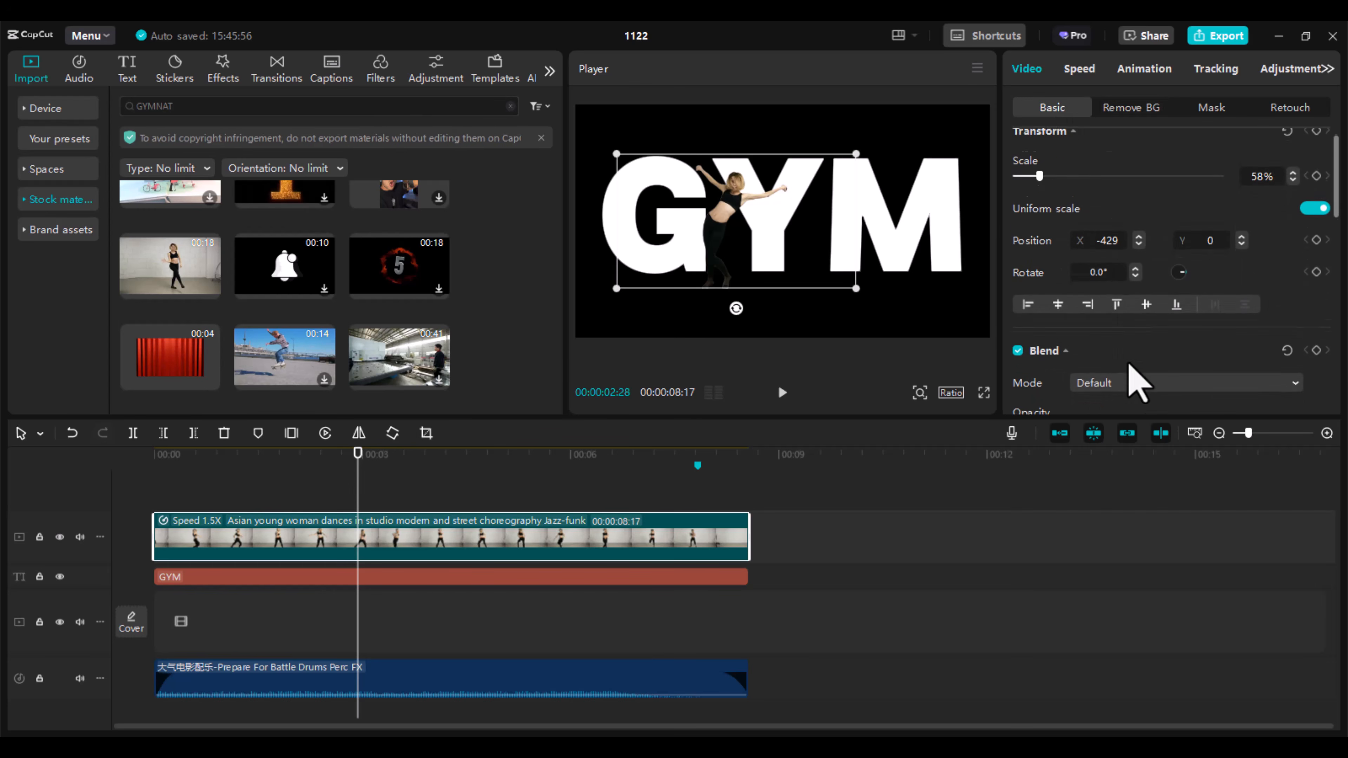
scroll(1133, 357, down, 1)
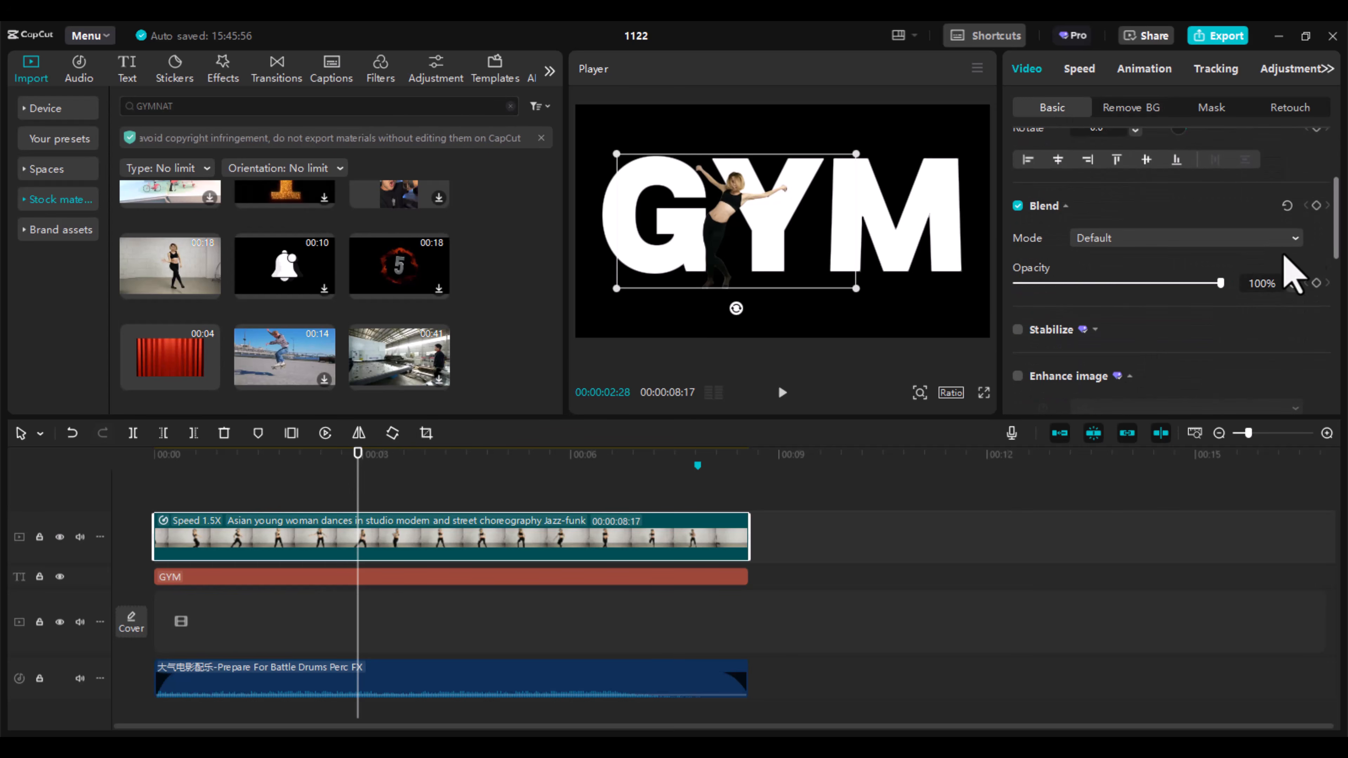
click(1295, 239)
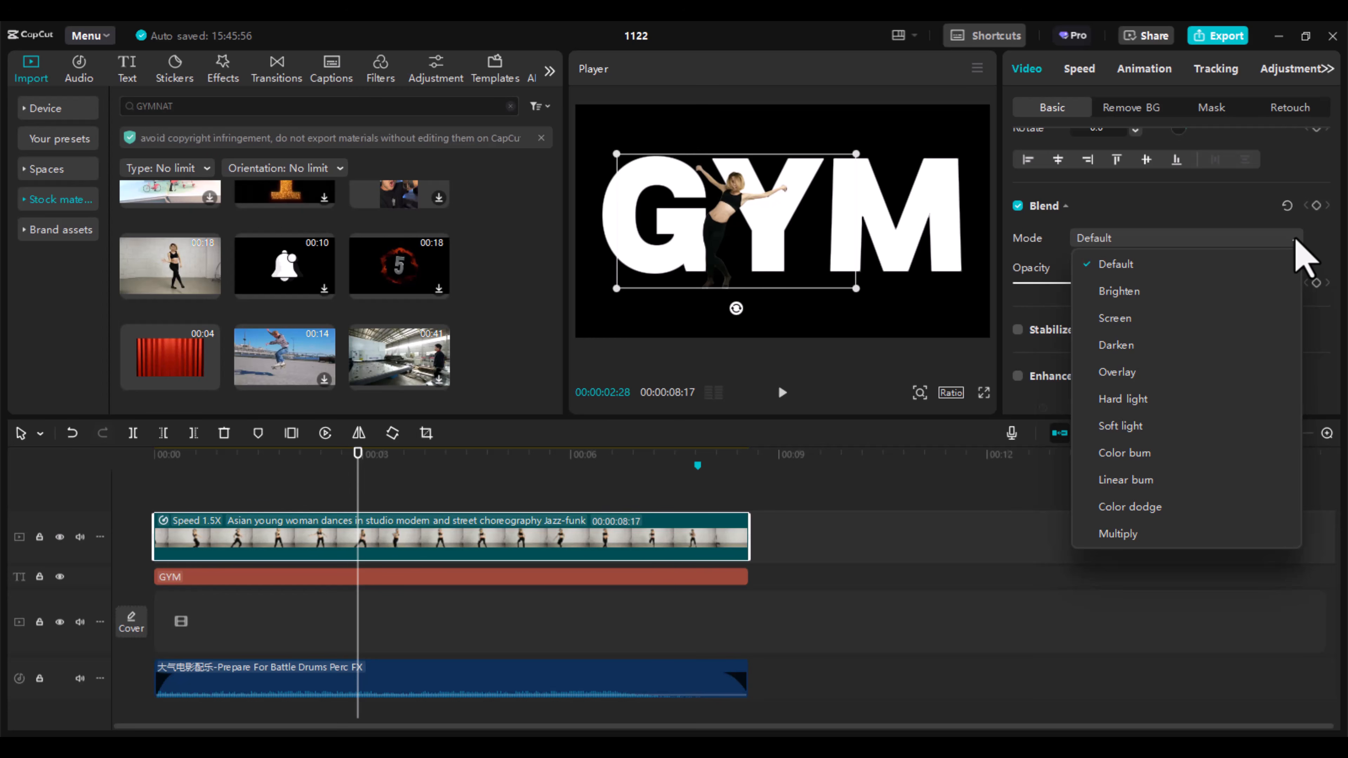
click(1119, 323)
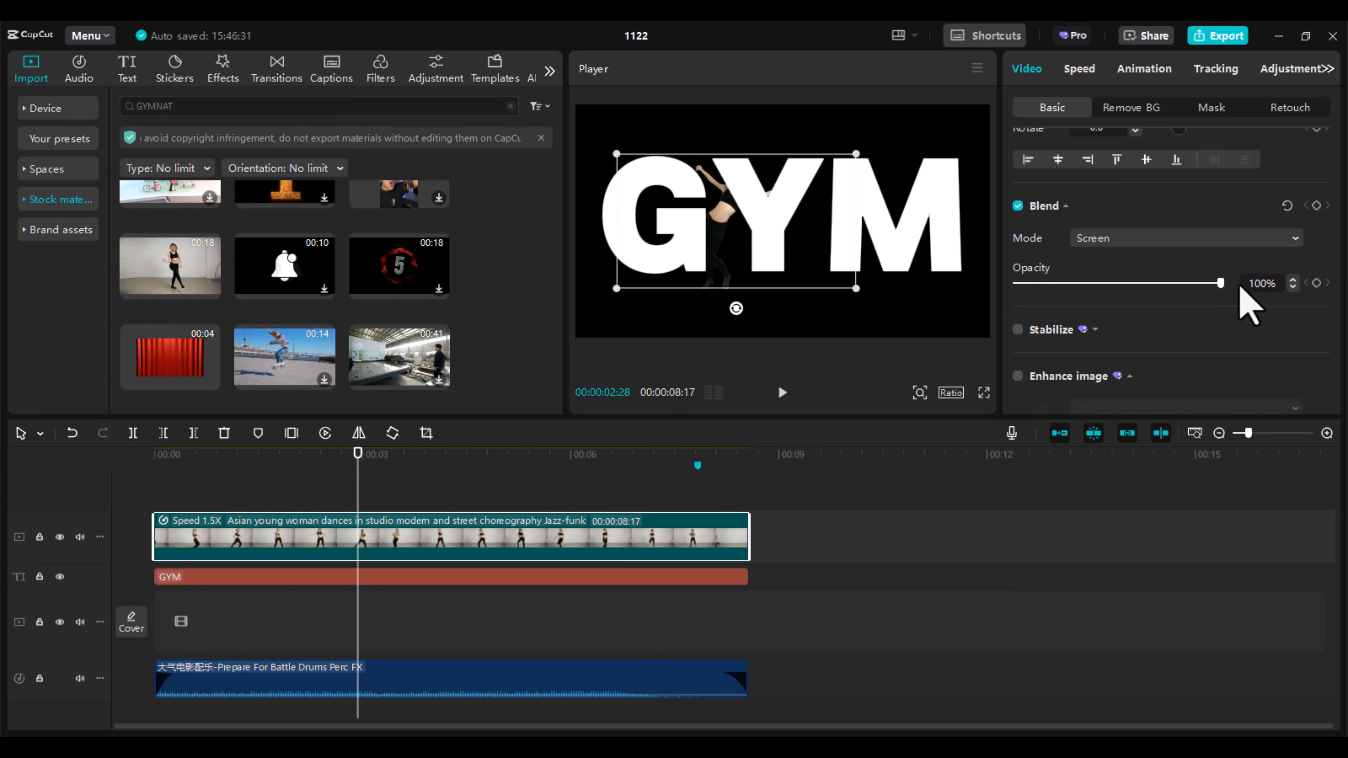
Change the dance video's blend mode to Multiply and play the result from the start
click(1296, 240)
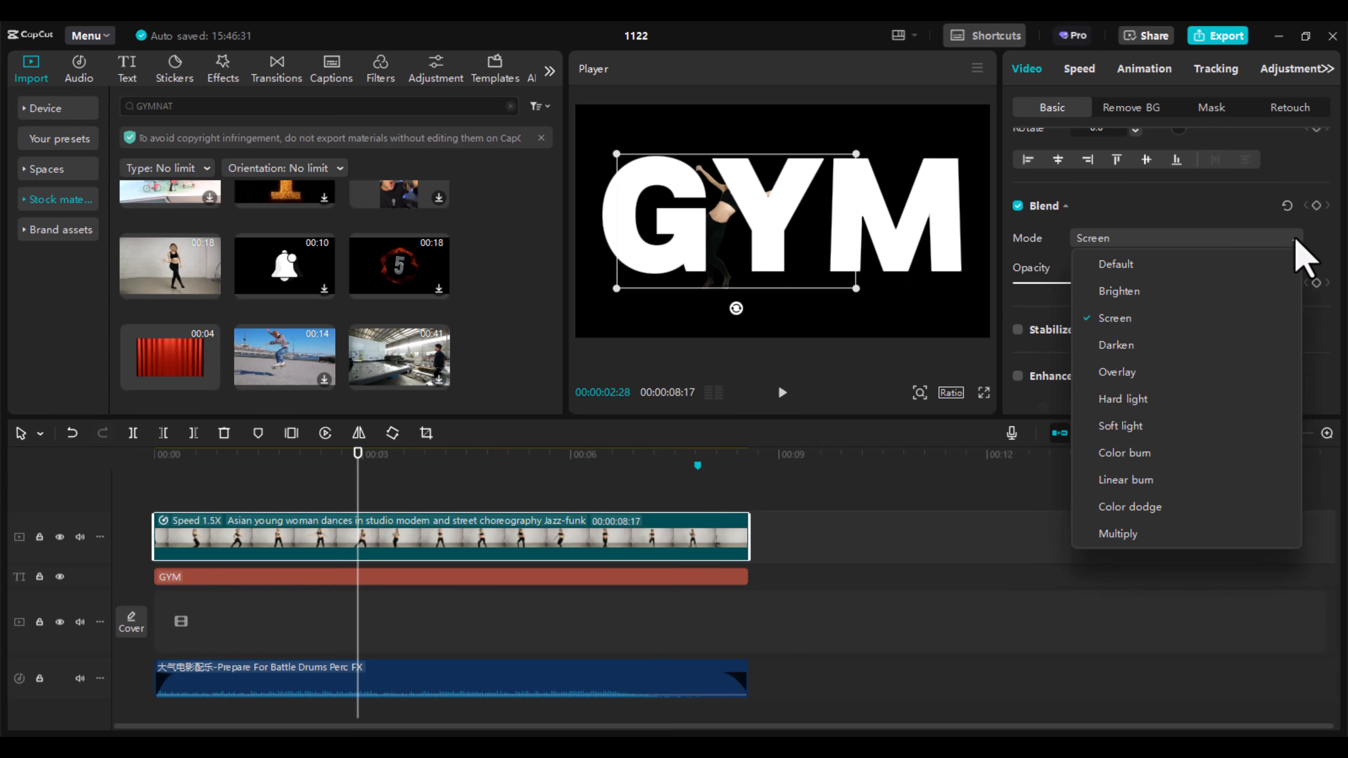
click(1118, 534)
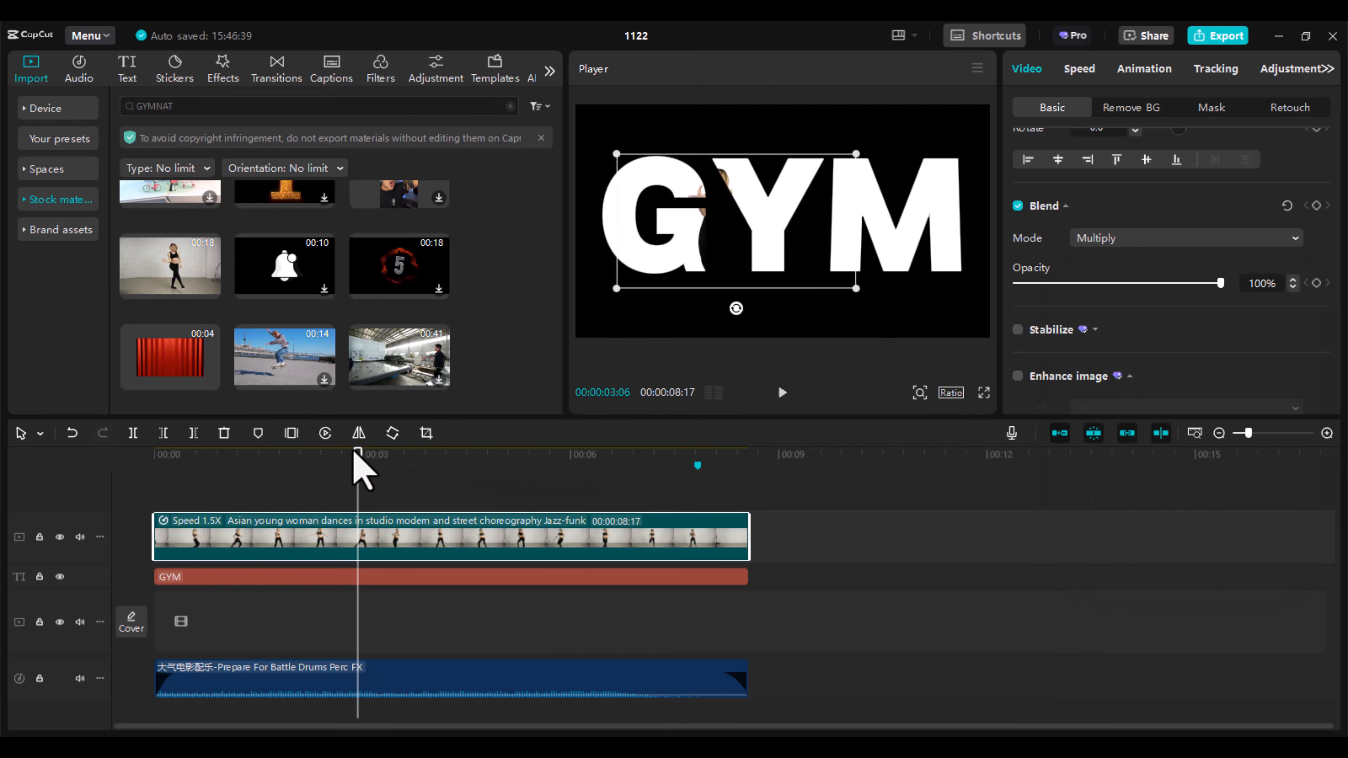
drag(326, 476, 155, 499)
key(space)
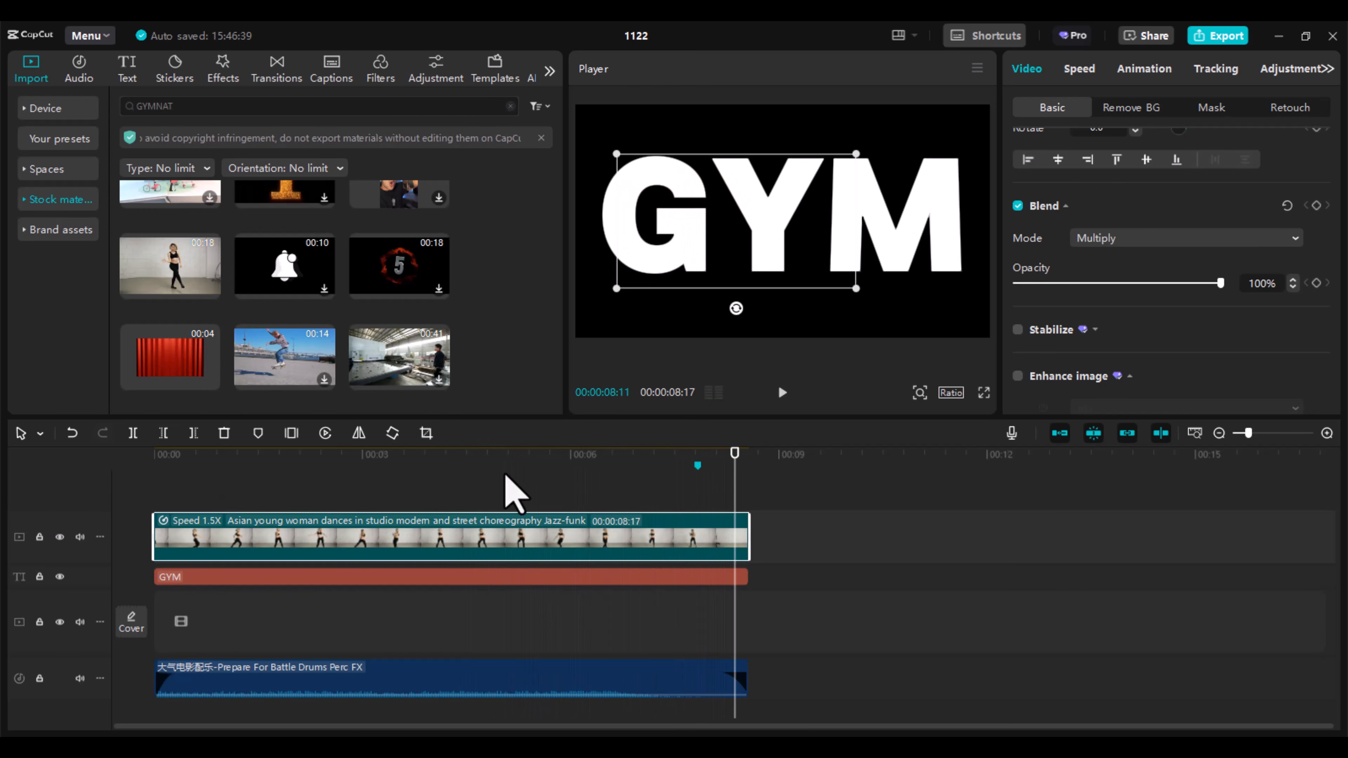
click(462, 497)
click(684, 453)
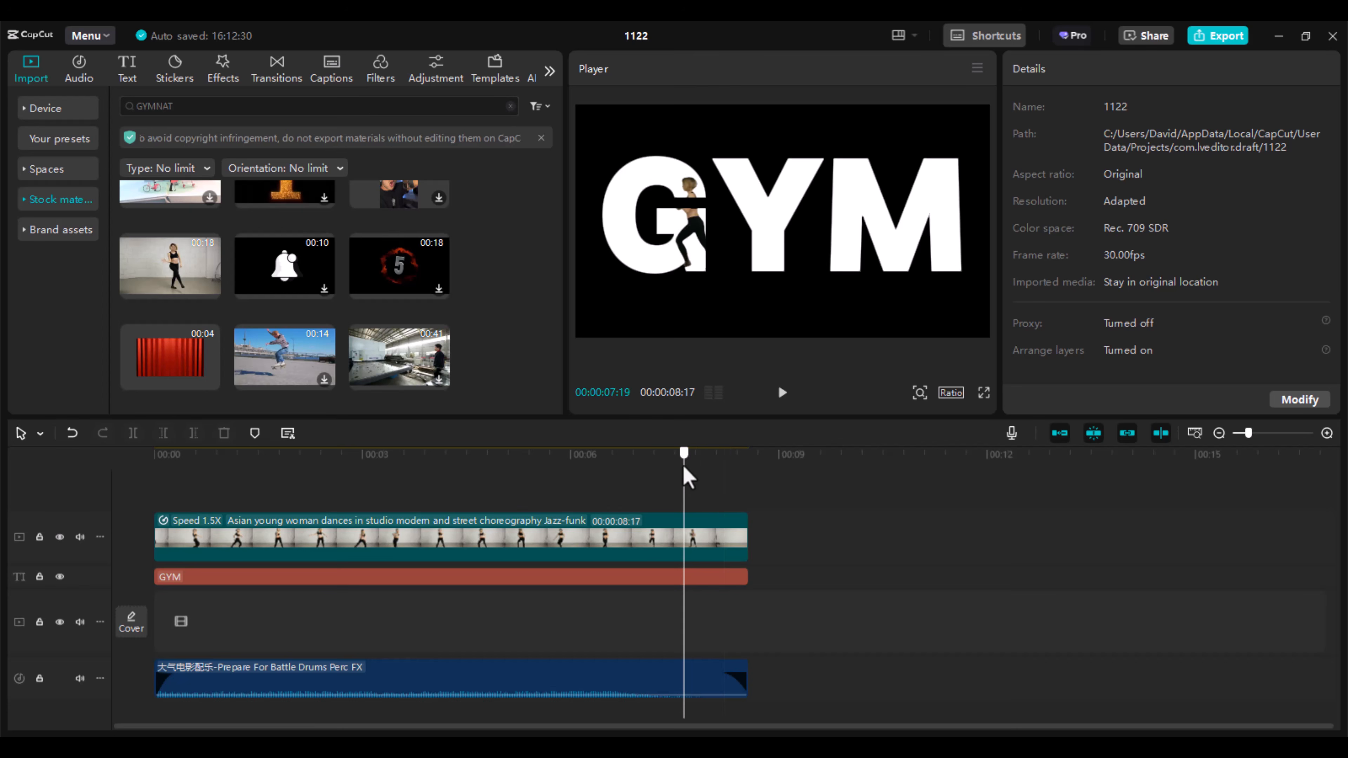
Add the TV Off video effect above the dance video so that it ends with the clips, and preview it
click(217, 72)
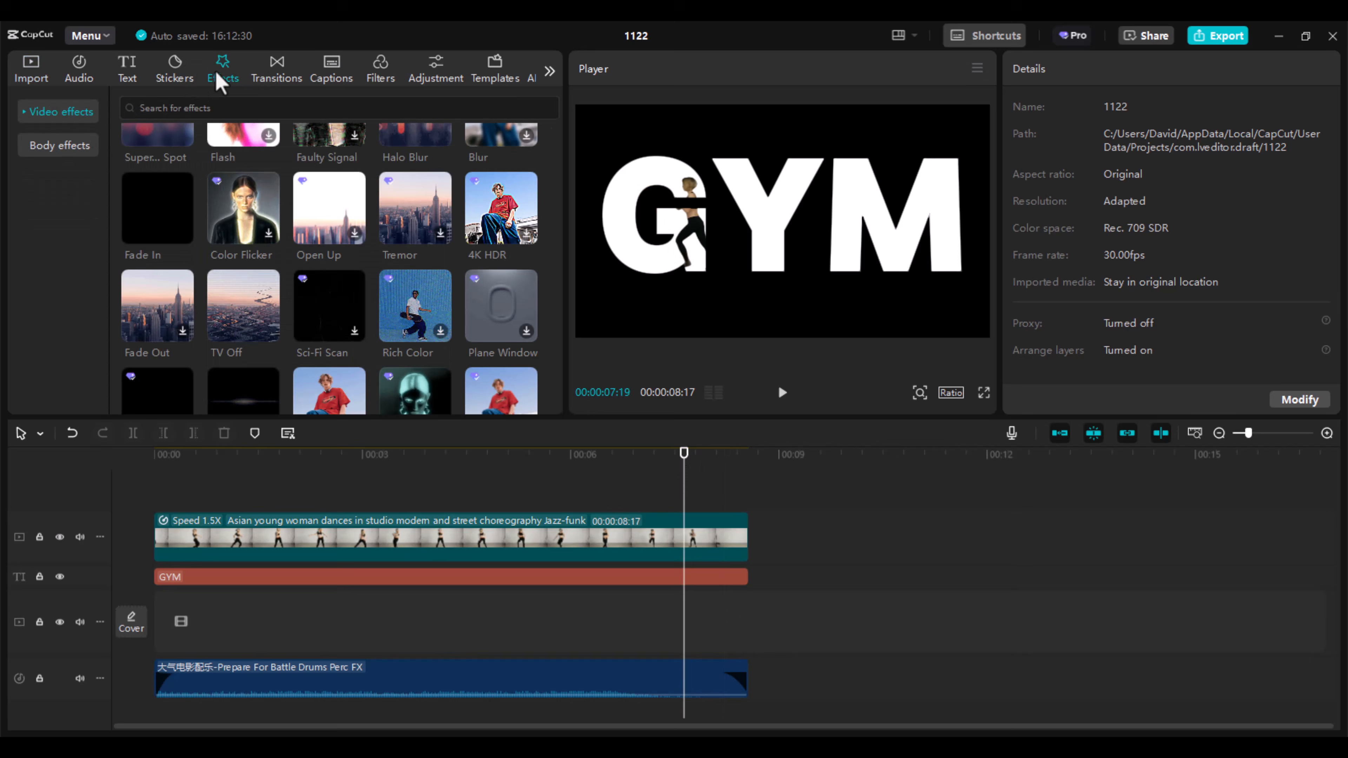
click(243, 316)
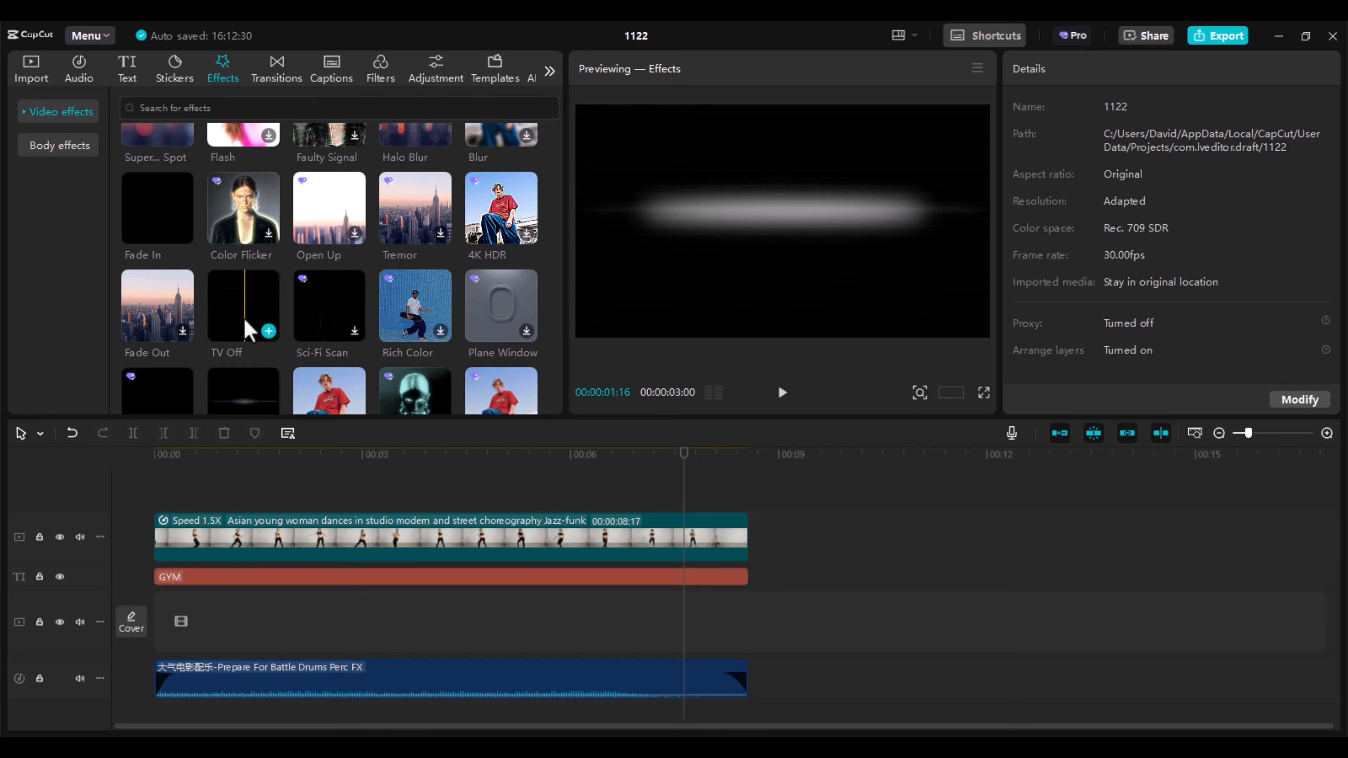
drag(427, 401, 538, 497)
click(731, 463)
drag(732, 463, 737, 477)
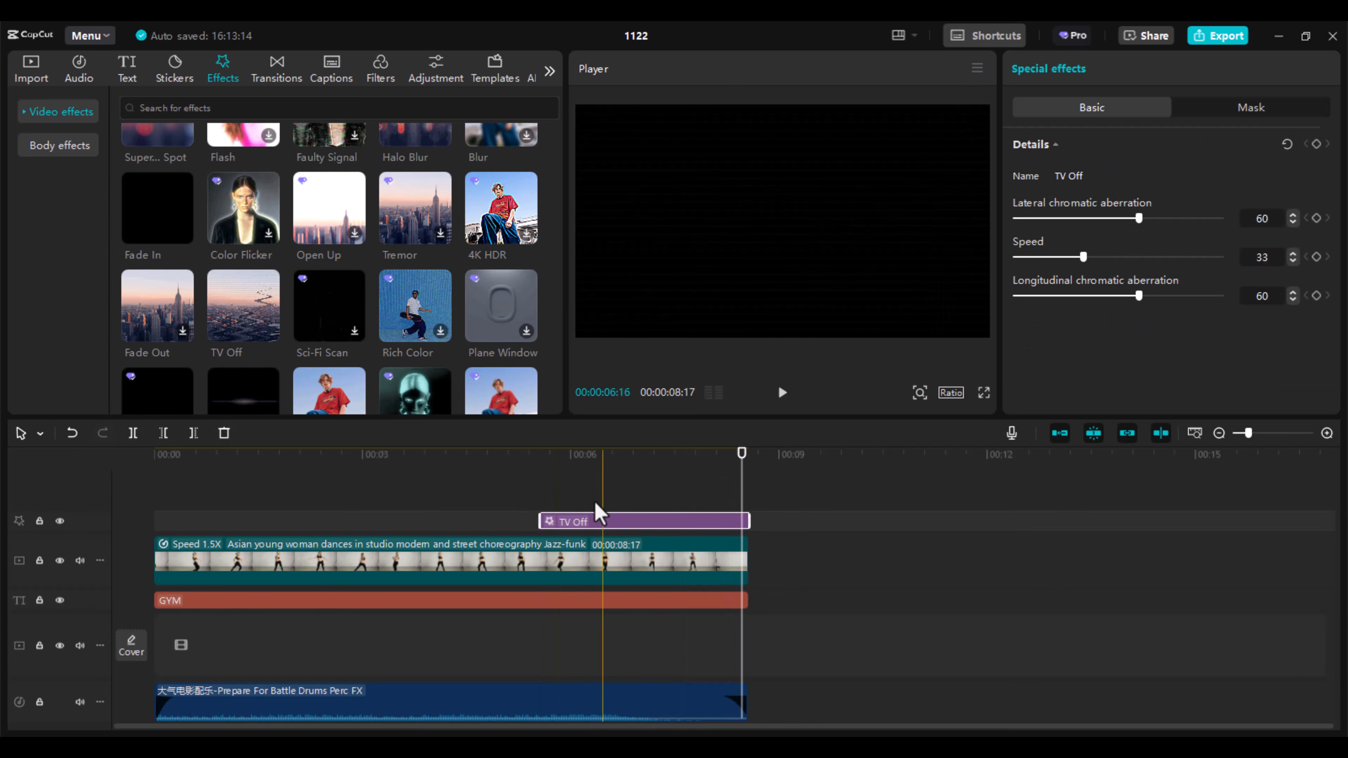
Trim the TV Off effect's start to shortly after the eight-second mark and preview the shortened effect
drag(698, 455, 692, 457)
drag(541, 521, 709, 516)
drag(695, 466, 702, 468)
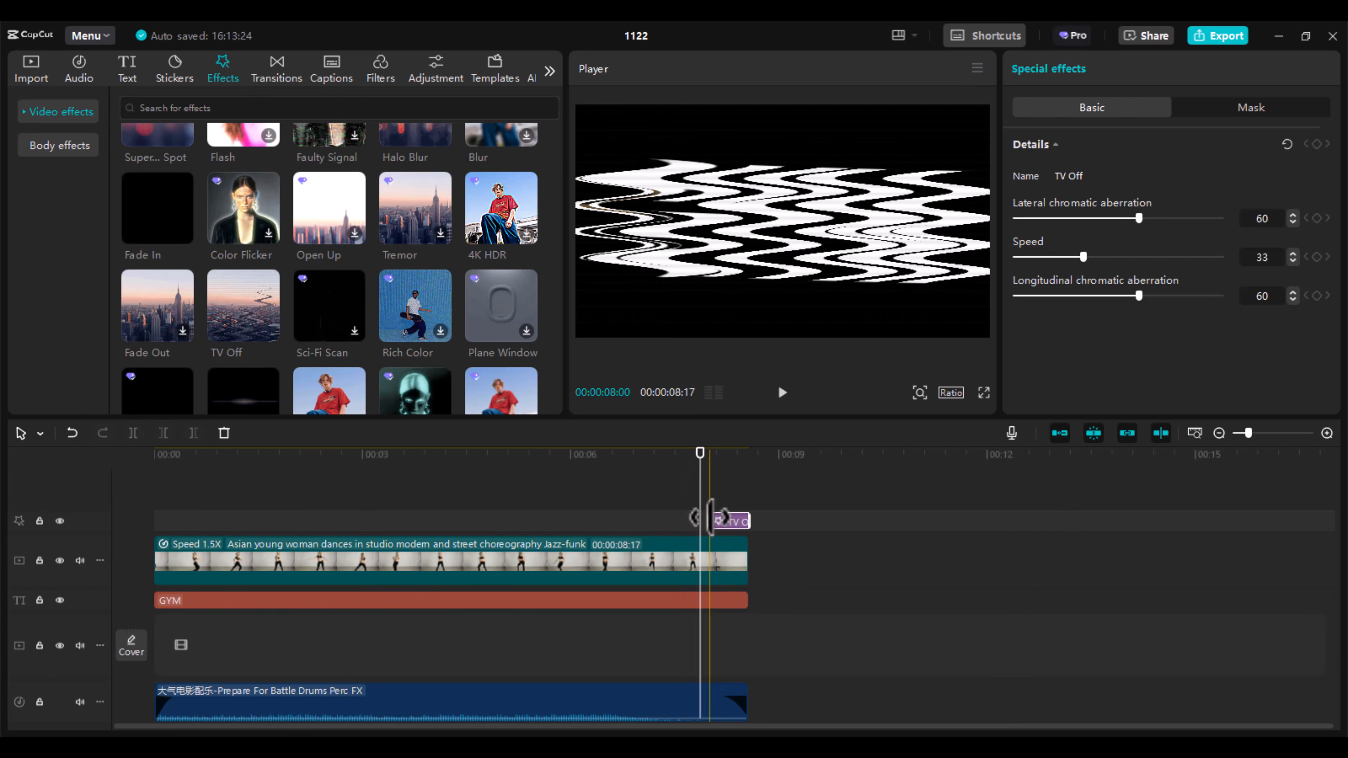
drag(710, 520, 715, 519)
drag(701, 467, 637, 471)
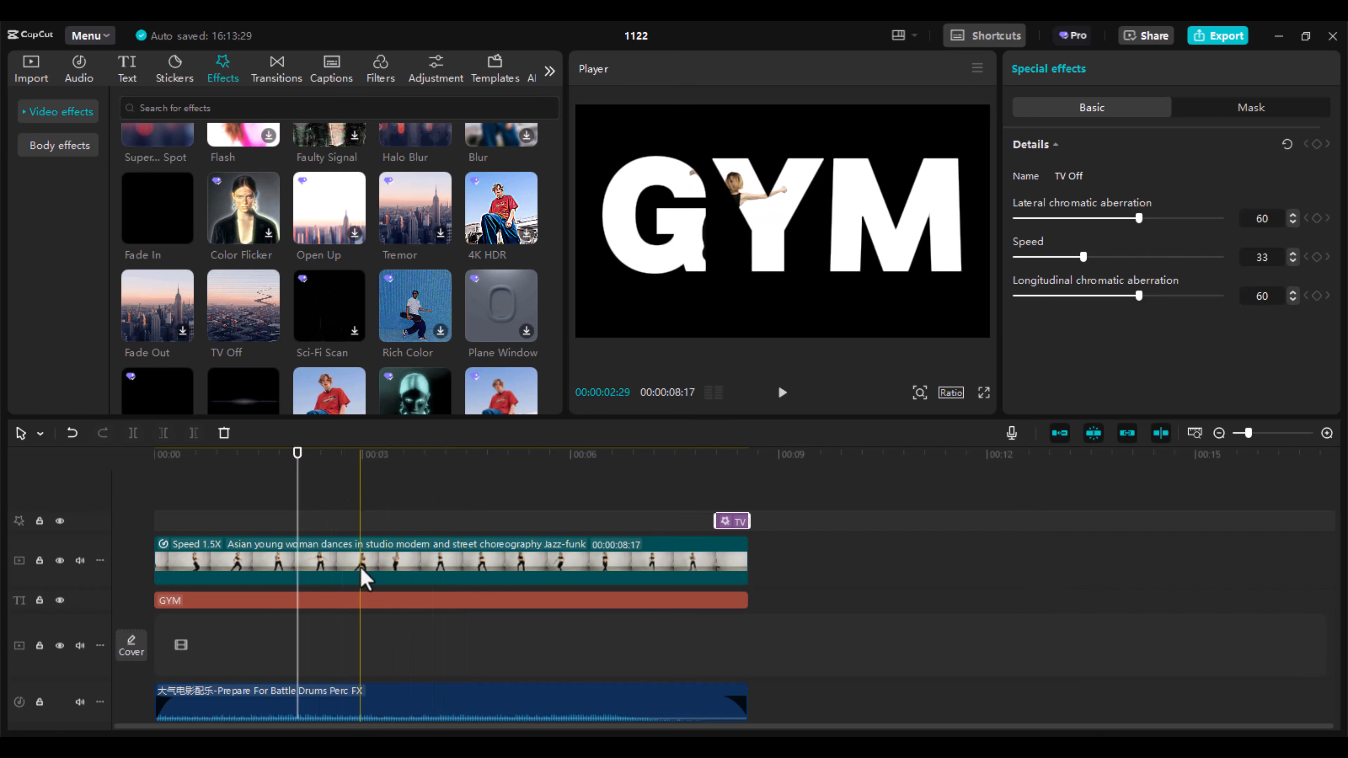
Turn on AI movement for the dance video with the Zoom style and play the result from the start
click(365, 579)
scroll(1202, 302, down, 10)
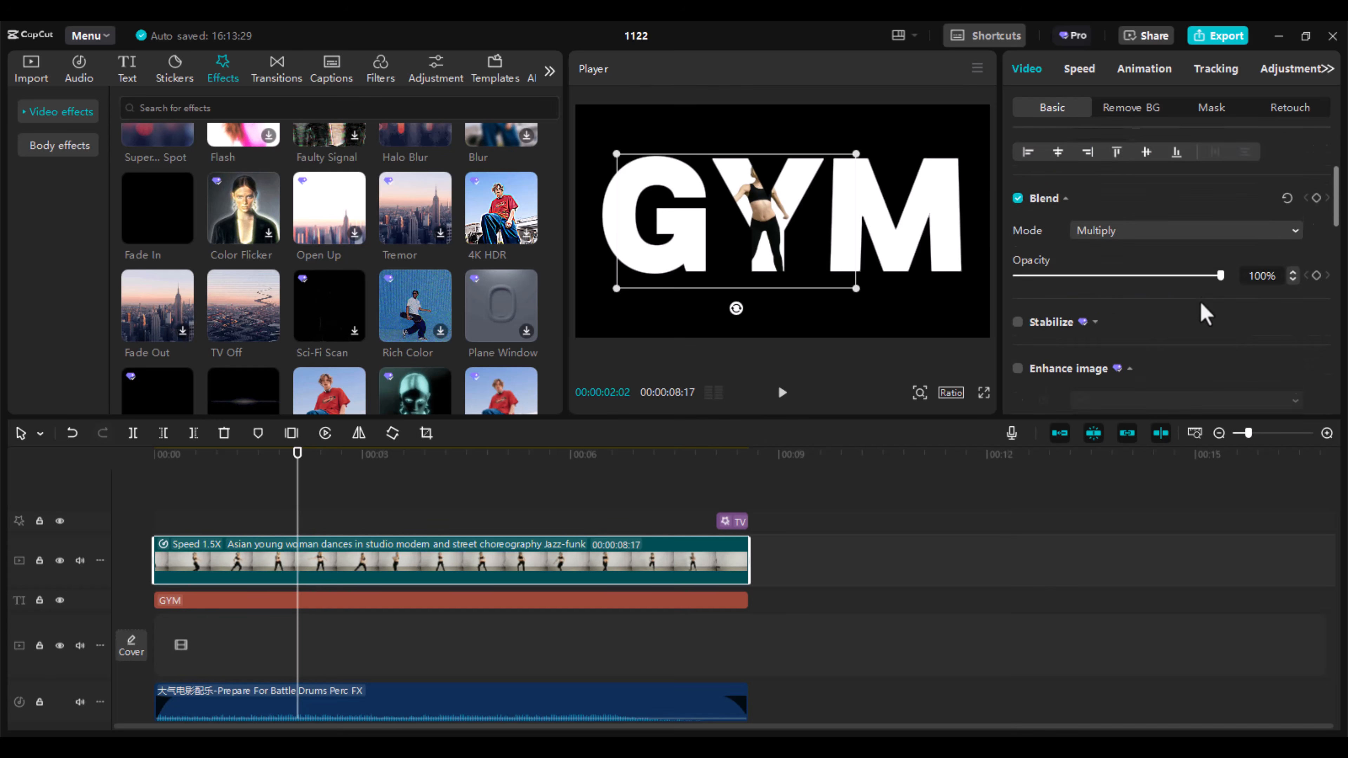
scroll(1200, 321, down, 1)
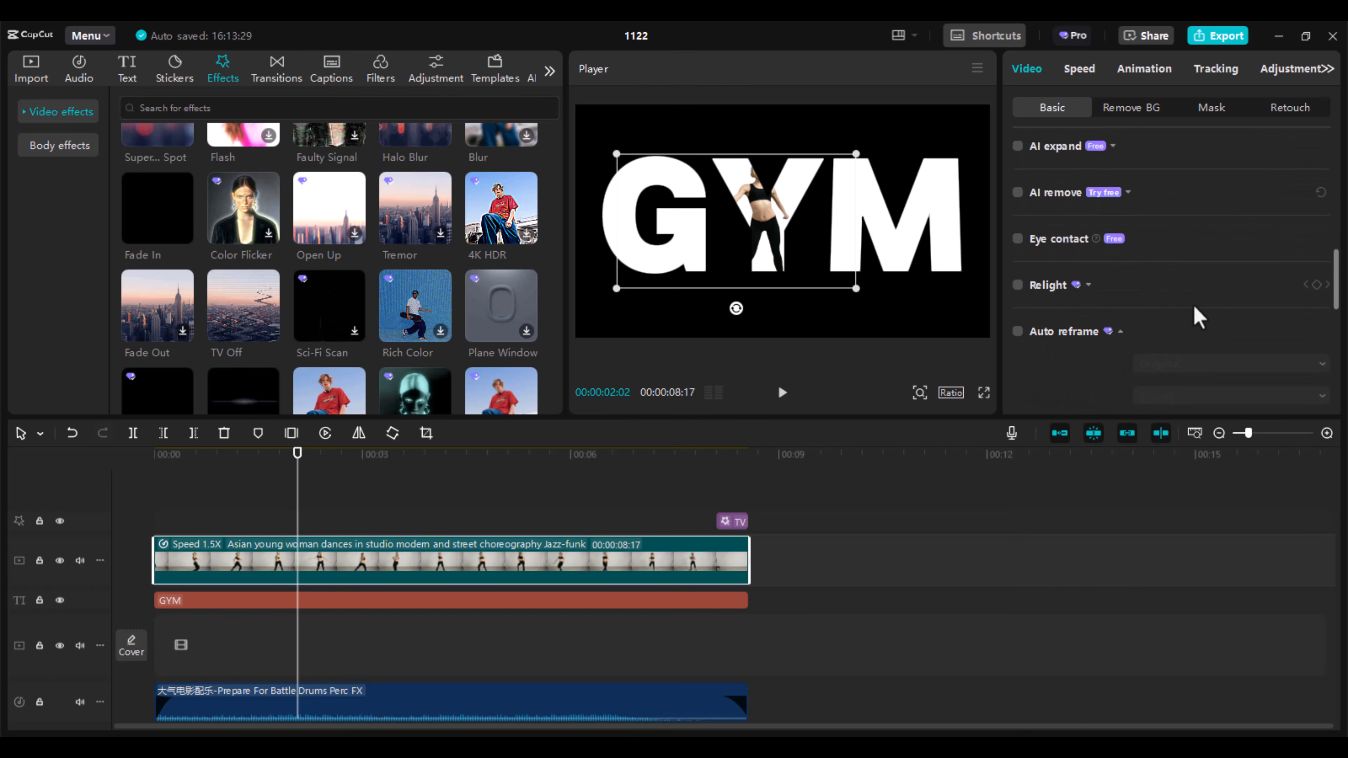
scroll(1149, 272, down, 1)
scroll(1154, 282, down, 4)
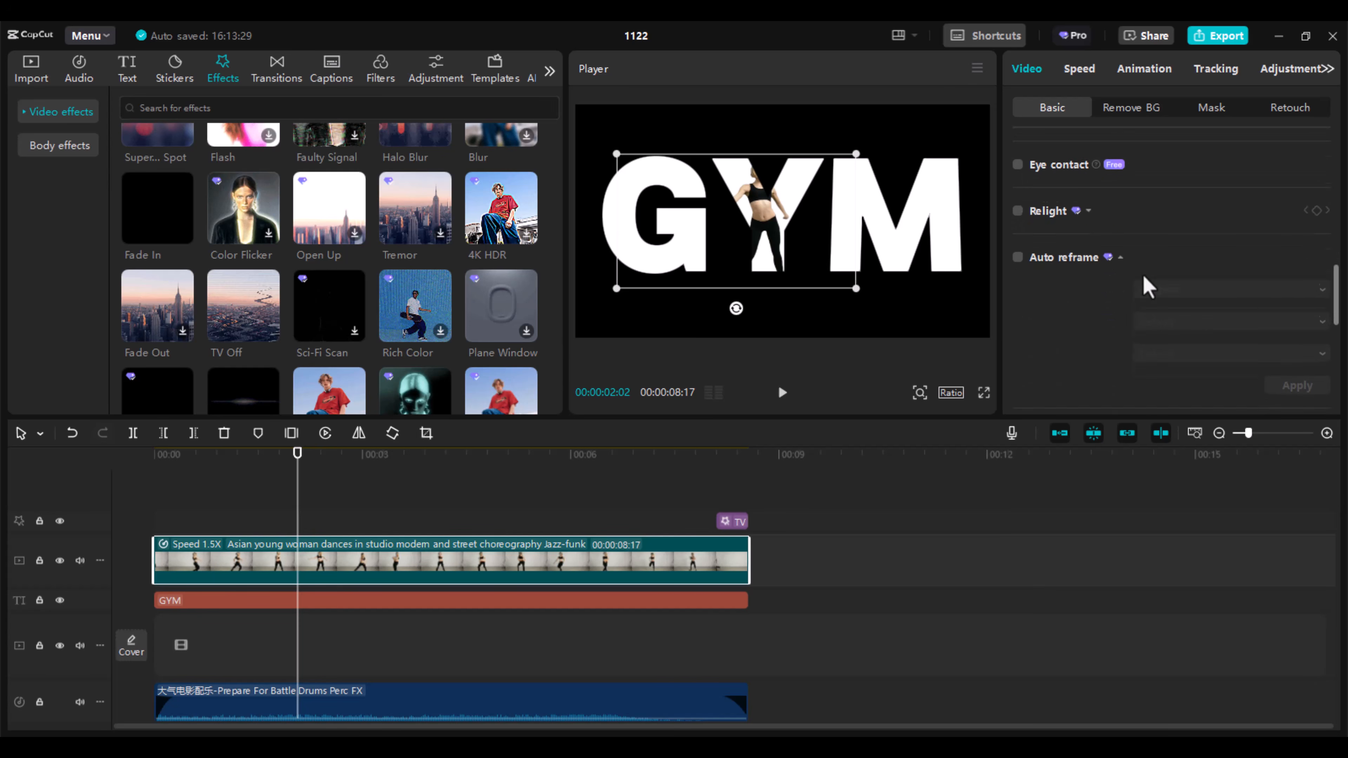
scroll(1147, 302, down, 3)
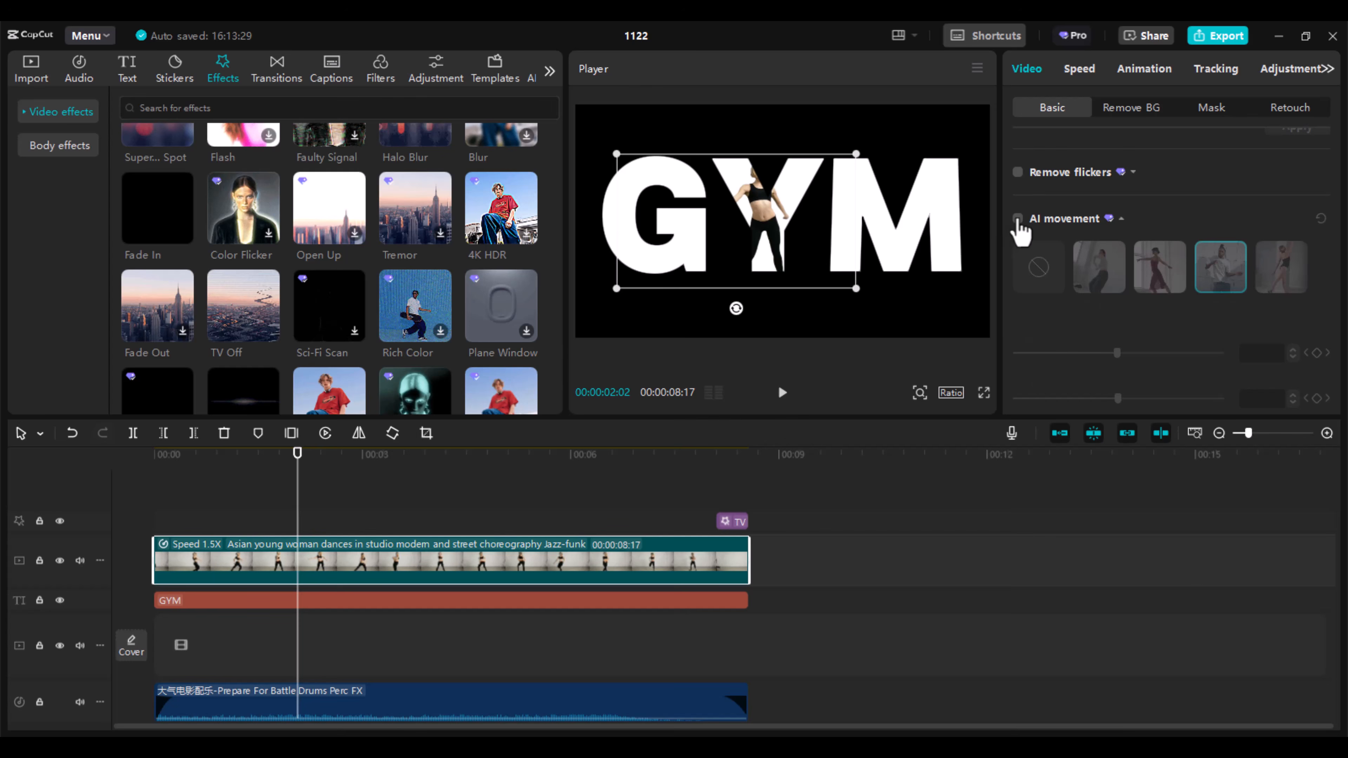
click(1018, 218)
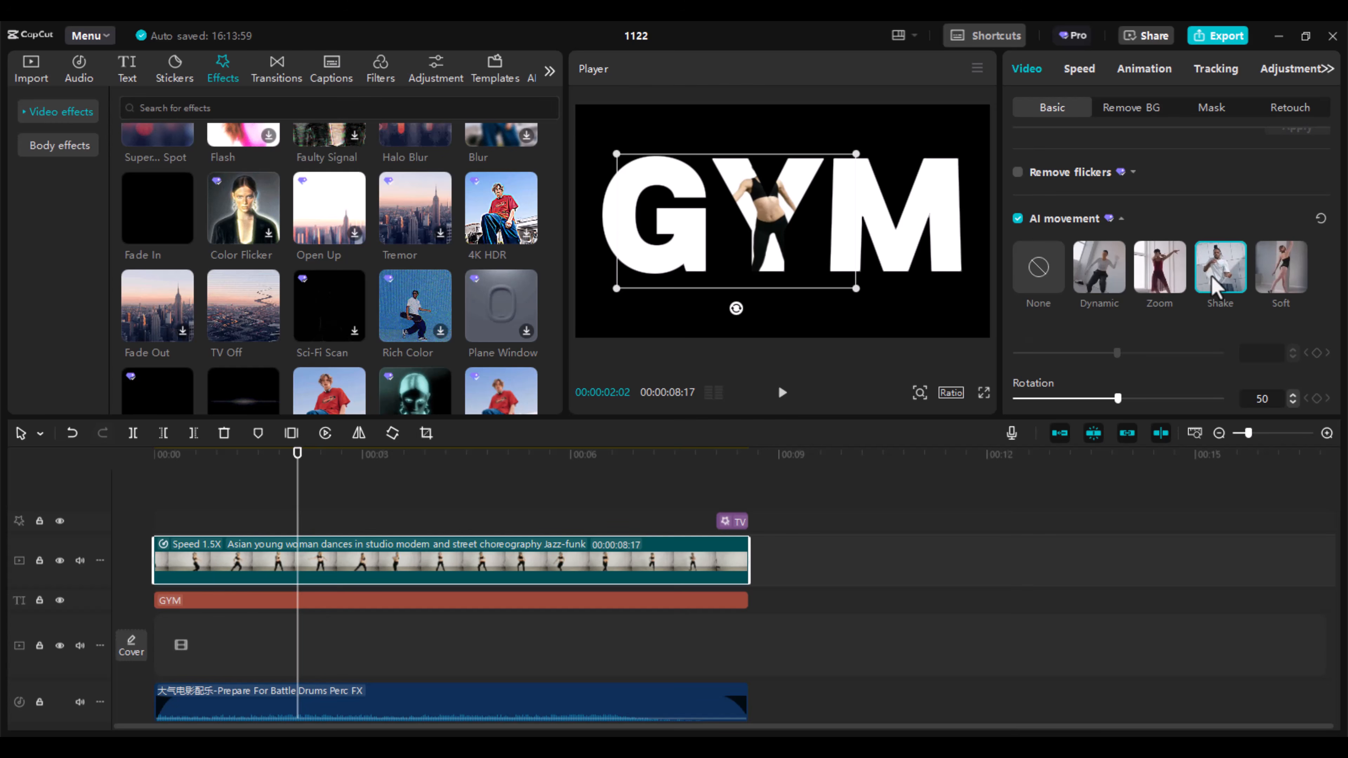
click(1160, 261)
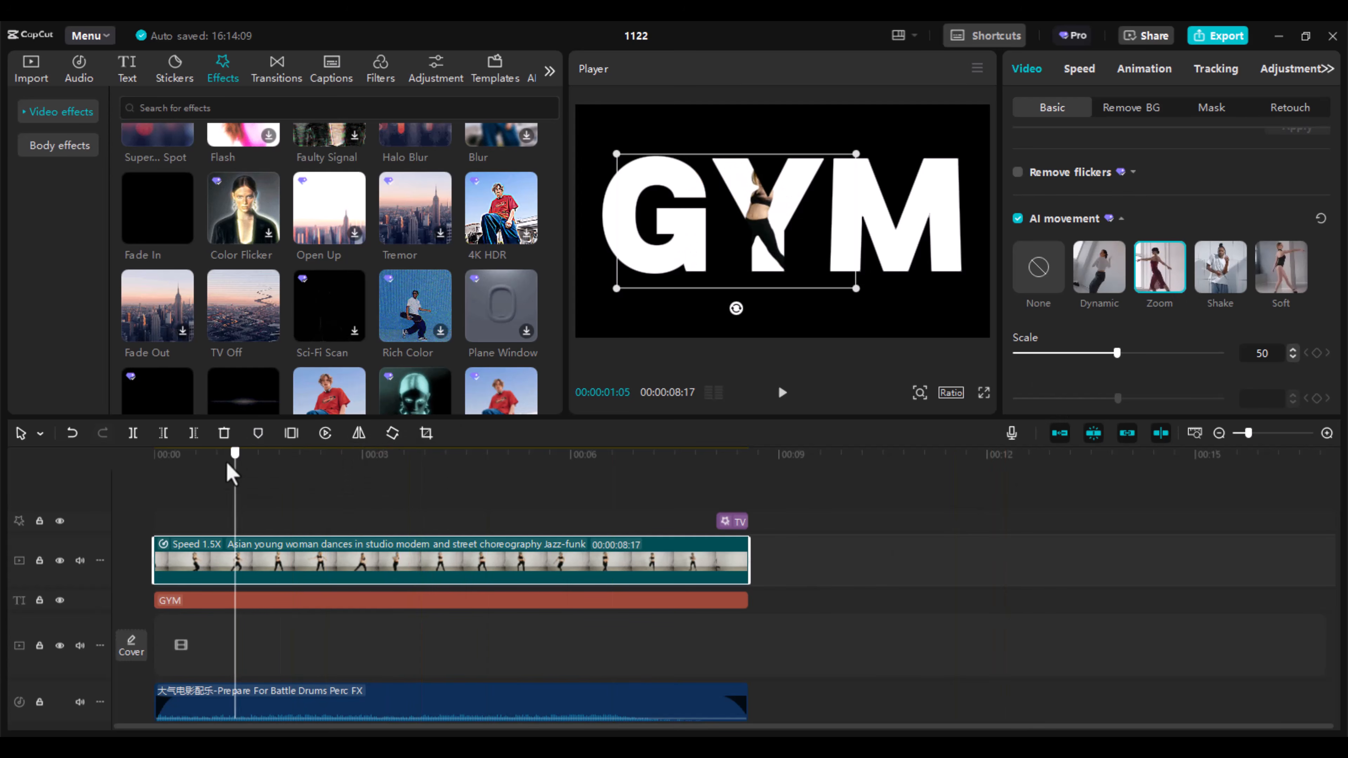
click(348, 495)
drag(371, 499, 164, 517)
key(space)
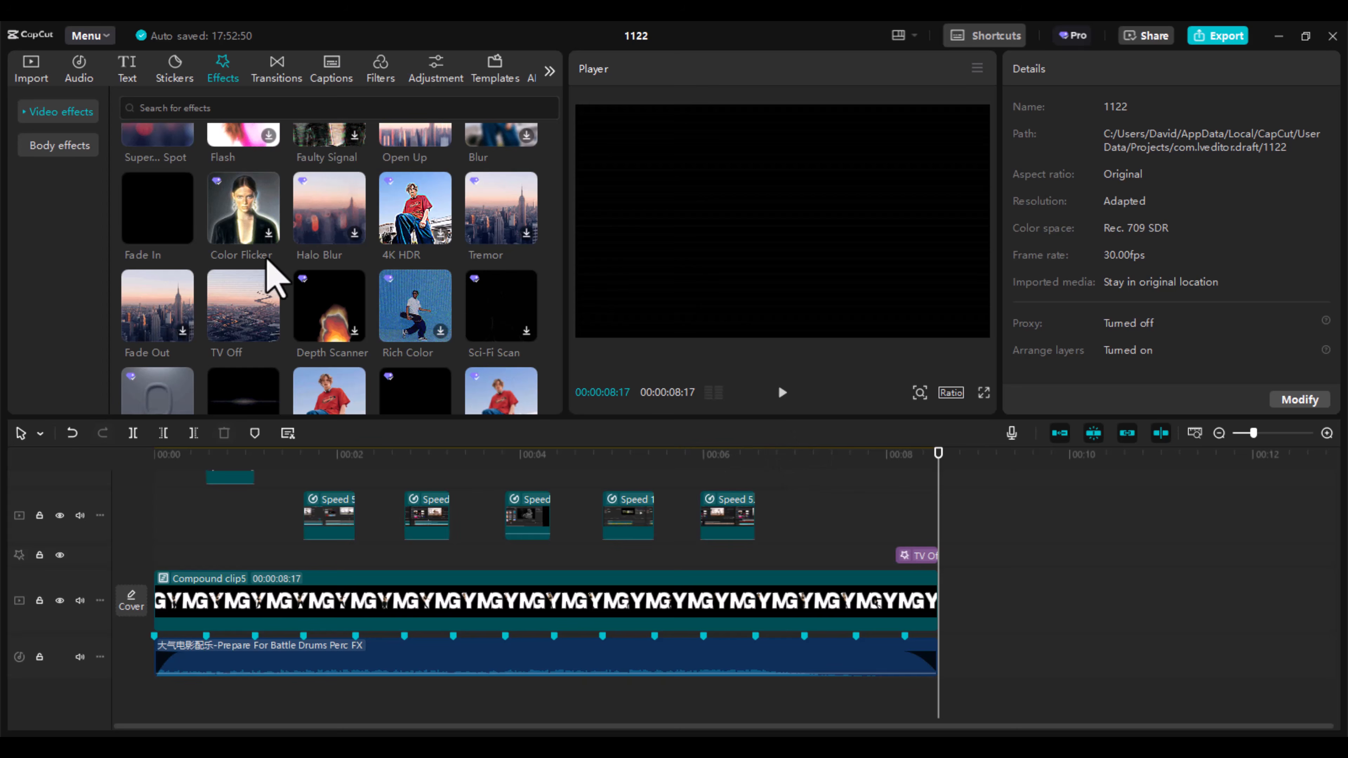
Place the TV OFF-2 sound effect at the end of the GYM compound clip and play the result
click(80, 67)
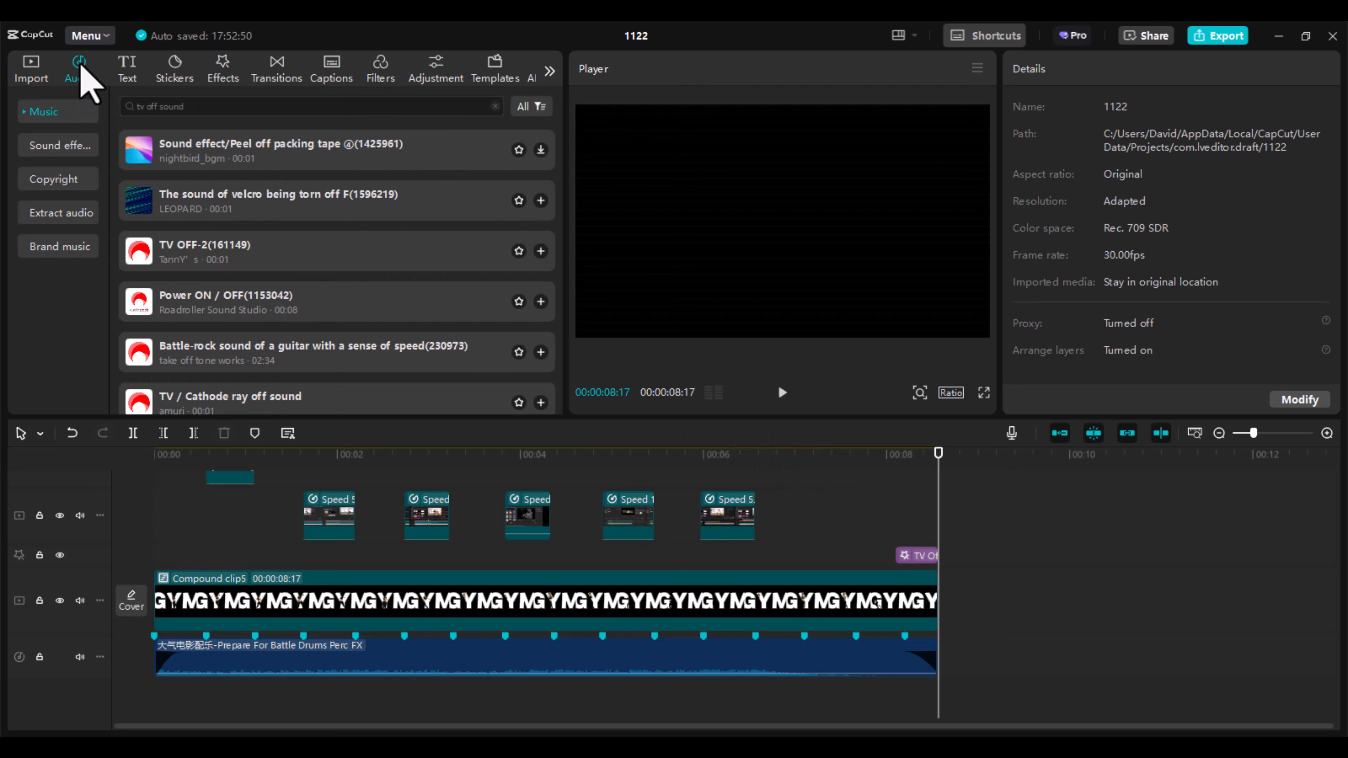
click(188, 252)
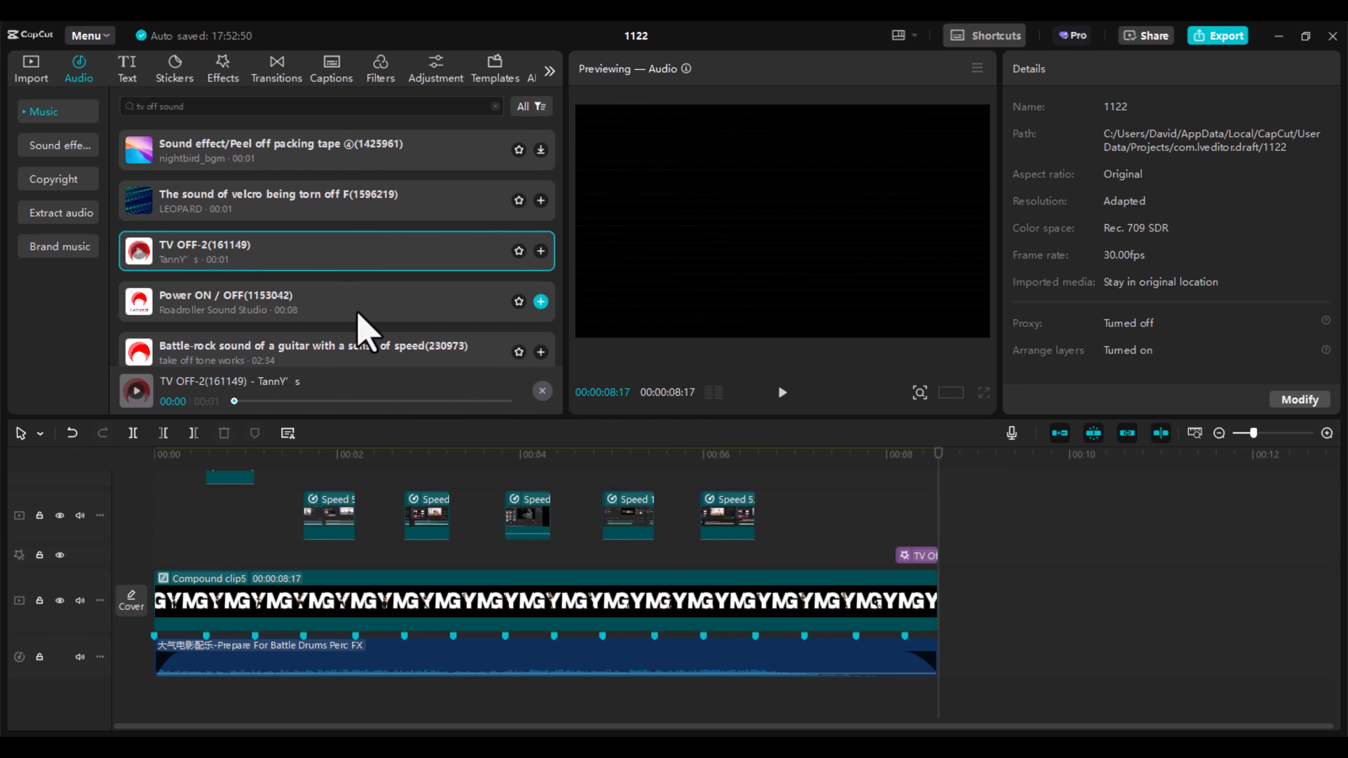
drag(924, 595, 933, 617)
drag(902, 470, 870, 470)
key(space)
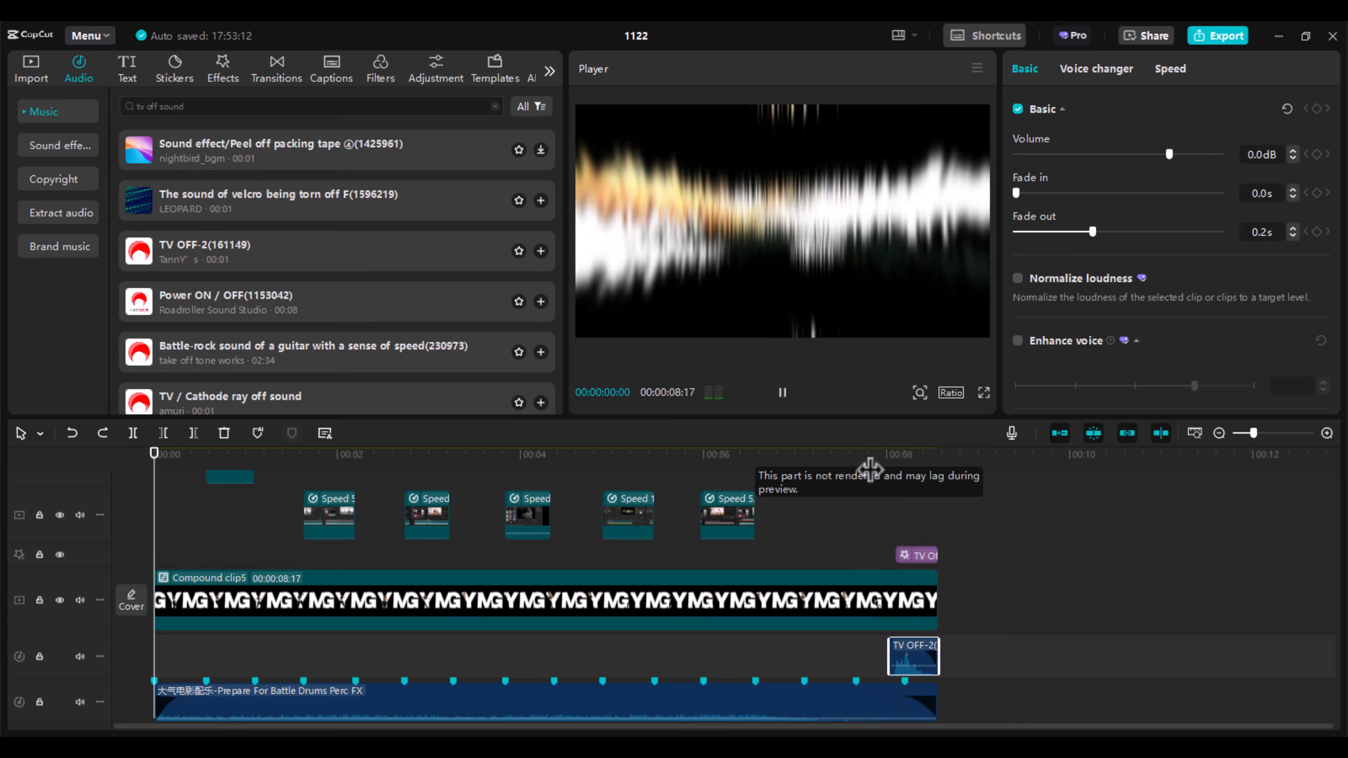